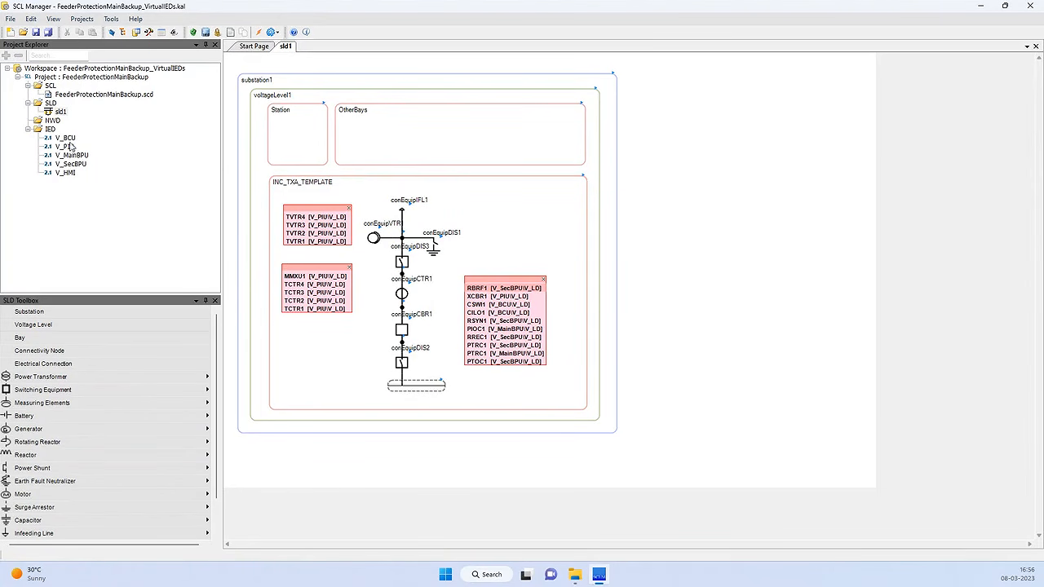
- Open the V_BCU IED and inspect the CILO1 and CSWI1 logical nodes of V_LD, including the CSWI1 type details
{"action": "double_click", "coordinate": [67, 139]}
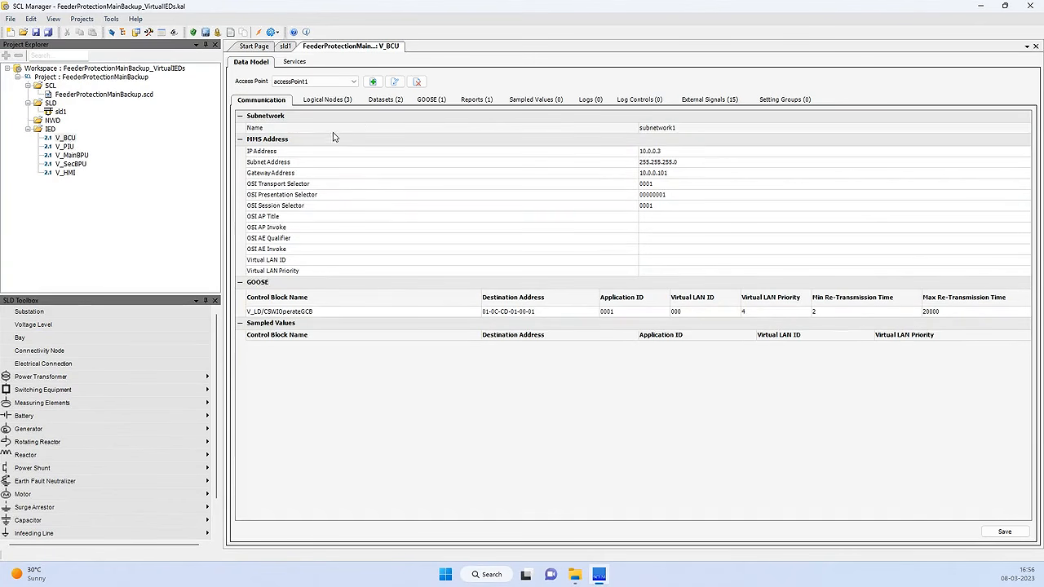
{"action": "left_click", "coordinate": [324, 99]}
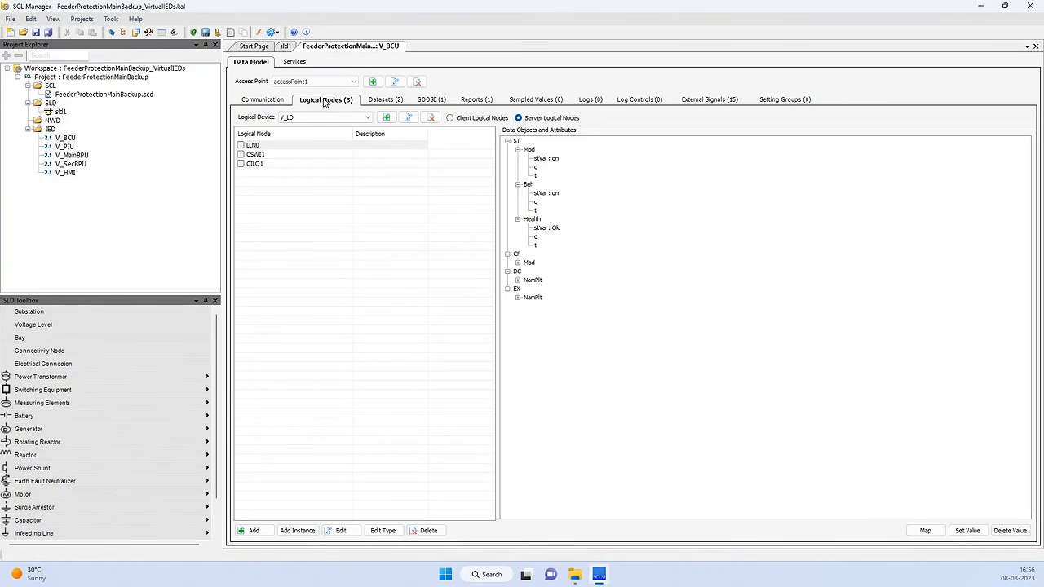
{"action": "left_click", "coordinate": [368, 118]}
{"action": "left_click", "coordinate": [368, 125]}
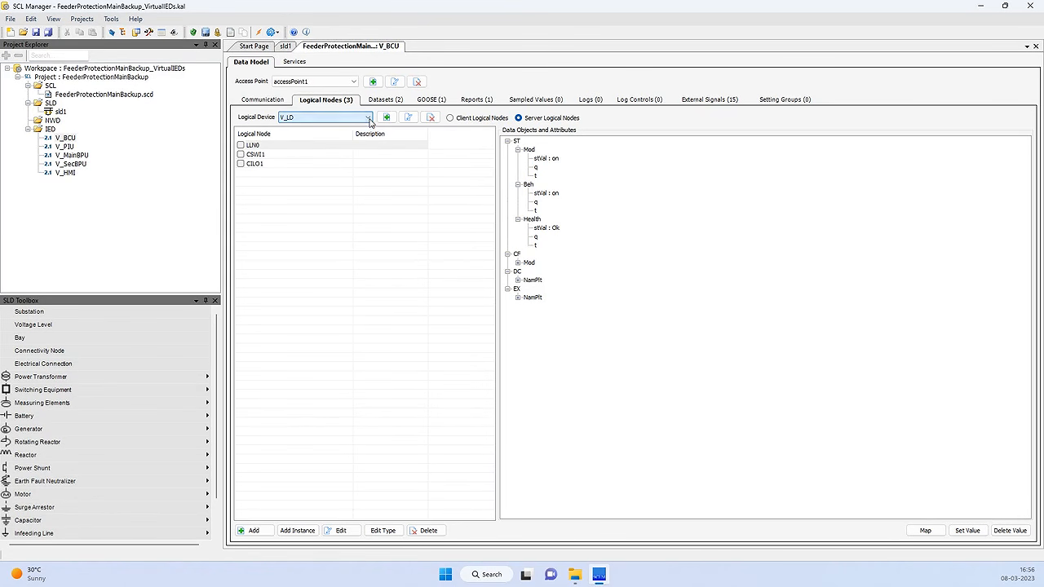
{"action": "left_click", "coordinate": [254, 164]}
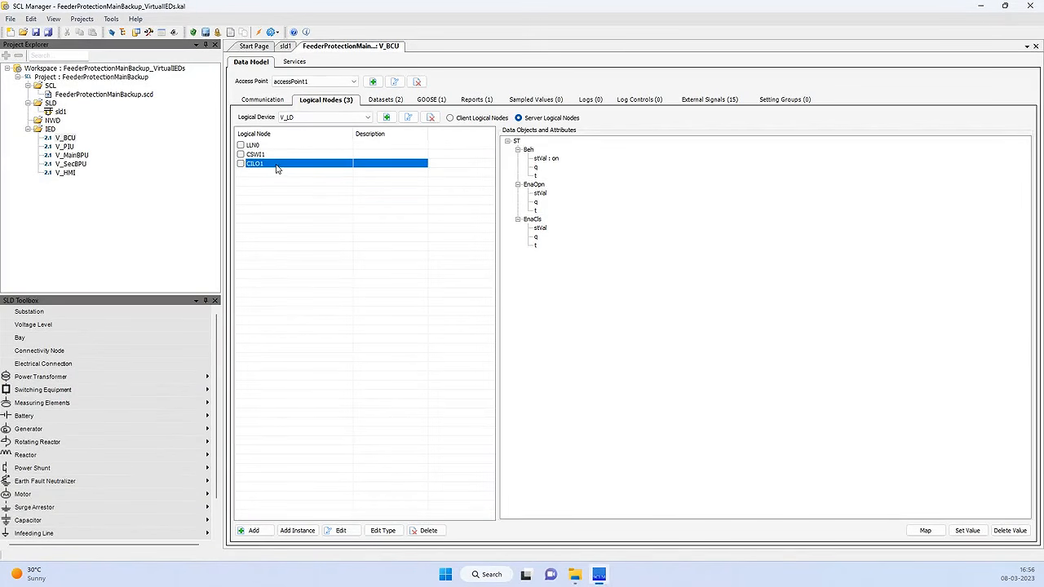
{"action": "left_click", "coordinate": [257, 155]}
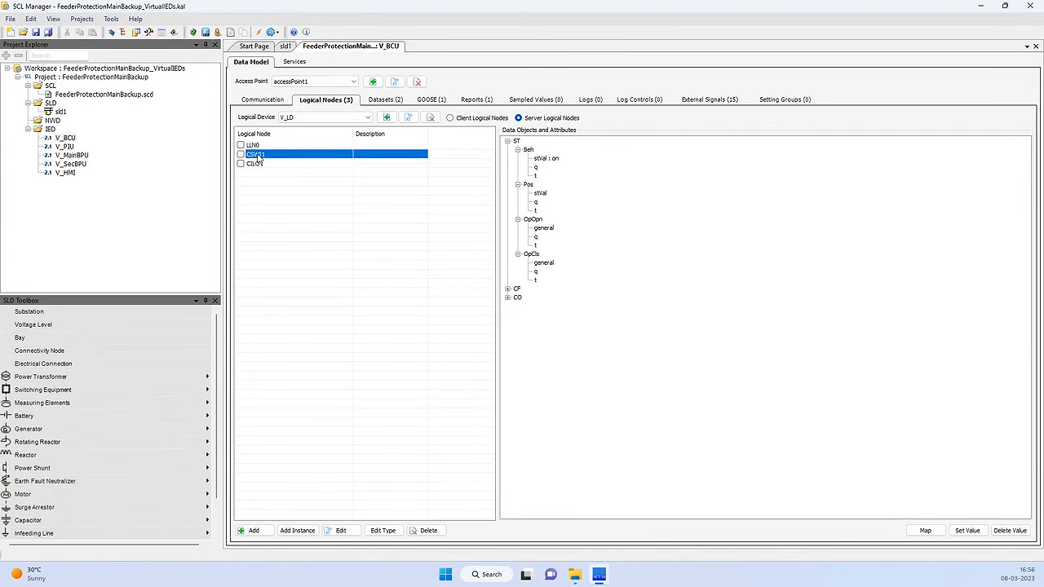
{"action": "left_click", "coordinate": [380, 532]}
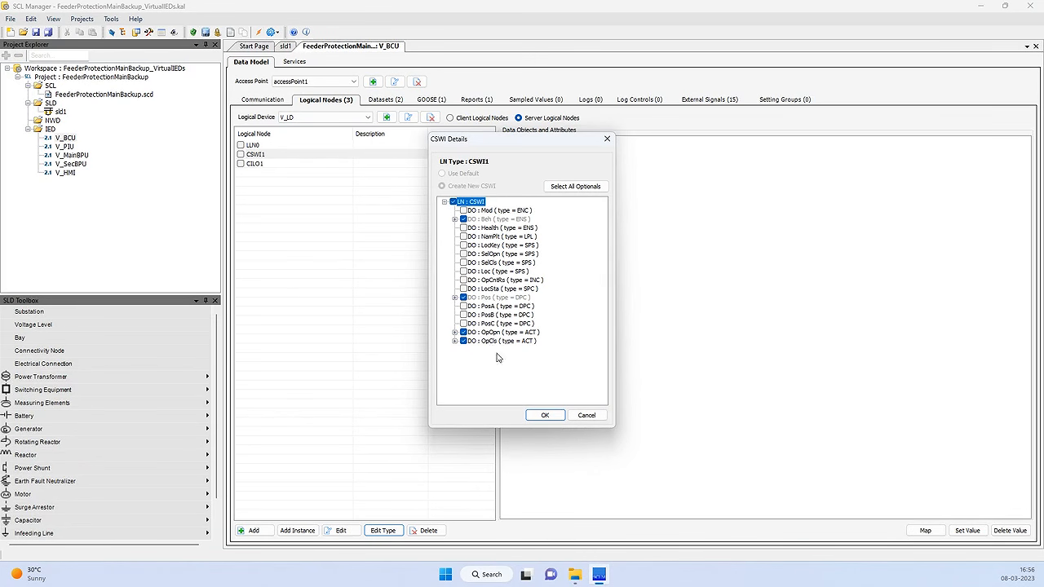
{"action": "left_click", "coordinate": [585, 416]}
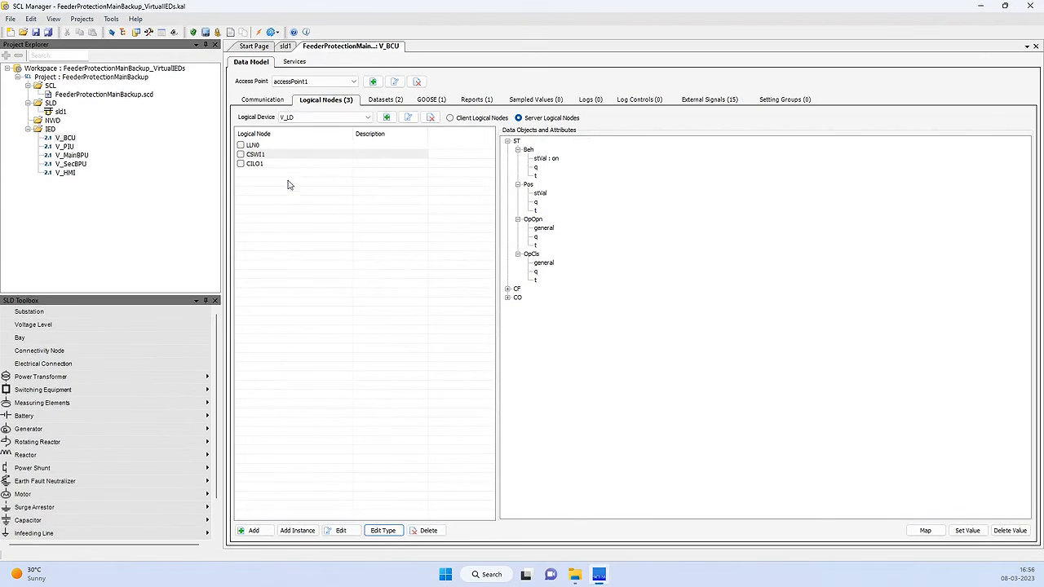
- Inspect the OpOpn and OpCls variables in V_BCU's CSWIOperateDataset, leaving the dataset unmodified
{"action": "left_click", "coordinate": [378, 102]}
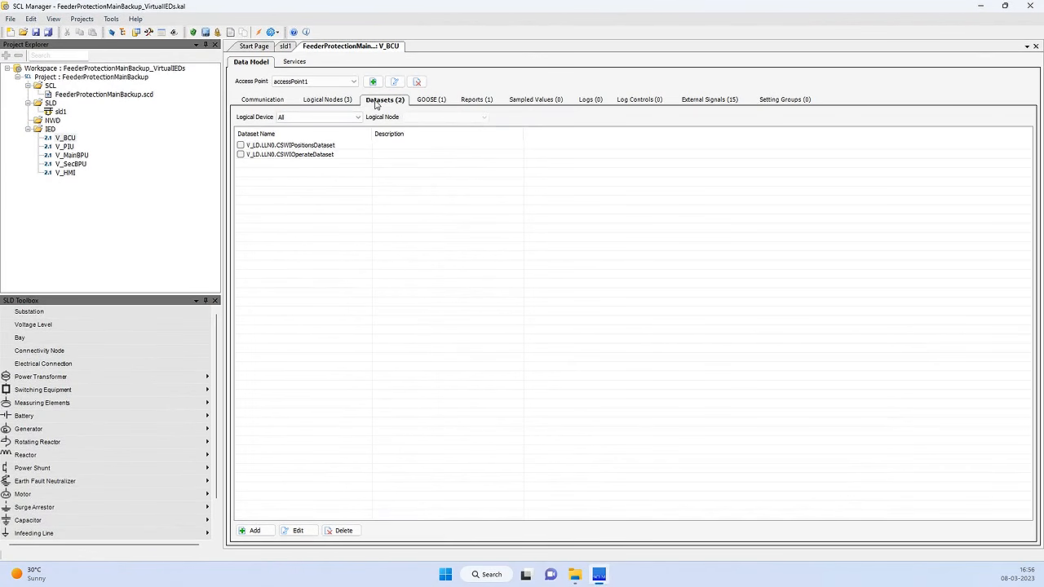
{"action": "left_click", "coordinate": [297, 156]}
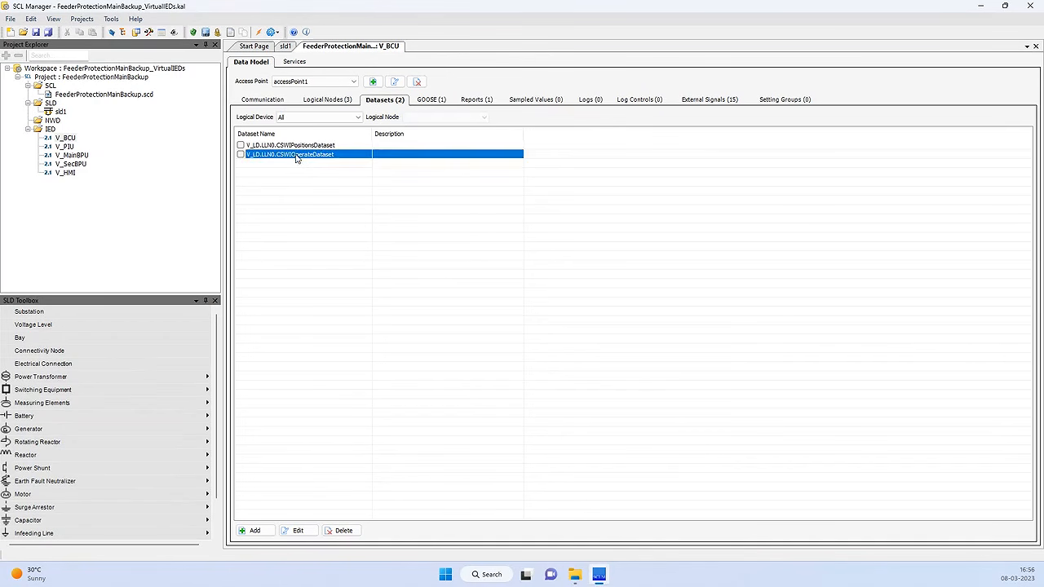
{"action": "double_click", "coordinate": [298, 157]}
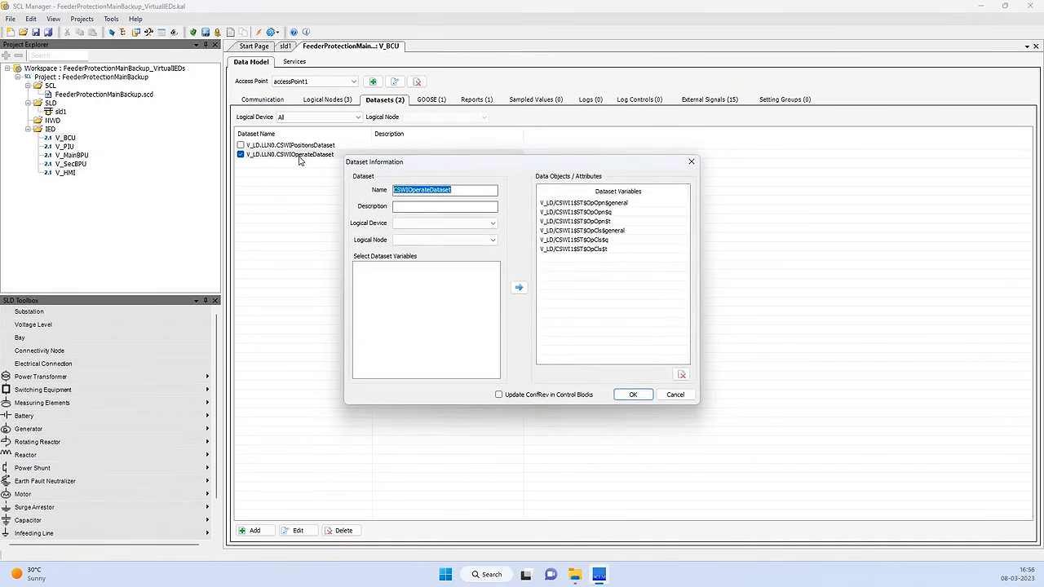
{"action": "left_click", "coordinate": [596, 203]}
{"action": "left_click", "coordinate": [595, 230]}
{"action": "left_click", "coordinate": [676, 395]}
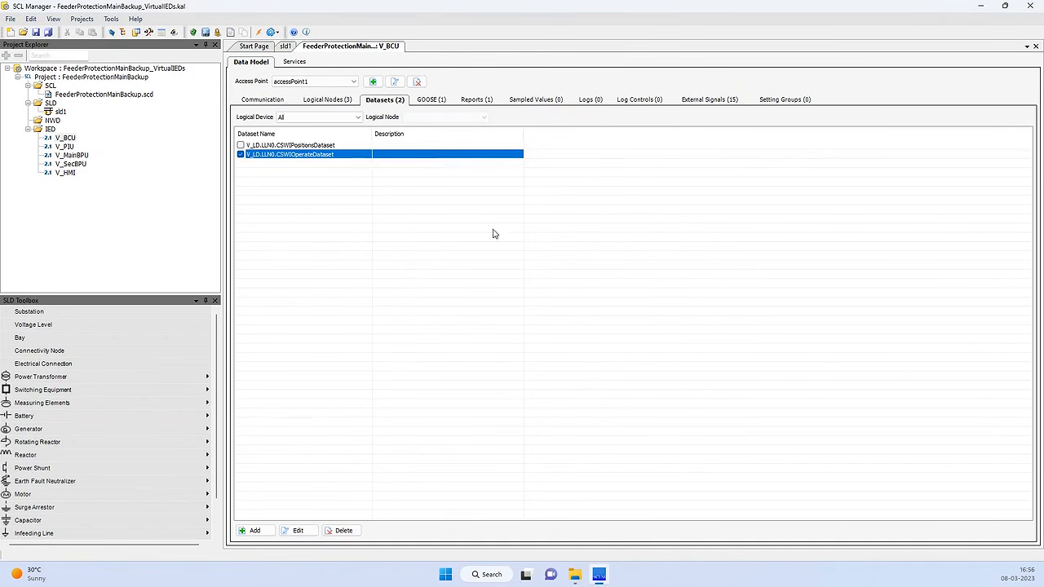
- Review the CSWIOperateGCB GOOSE control block and its OpOpn and OpCls signals mapped to destination IED V_PIU
{"action": "left_click", "coordinate": [439, 100]}
{"action": "left_click", "coordinate": [347, 147]}
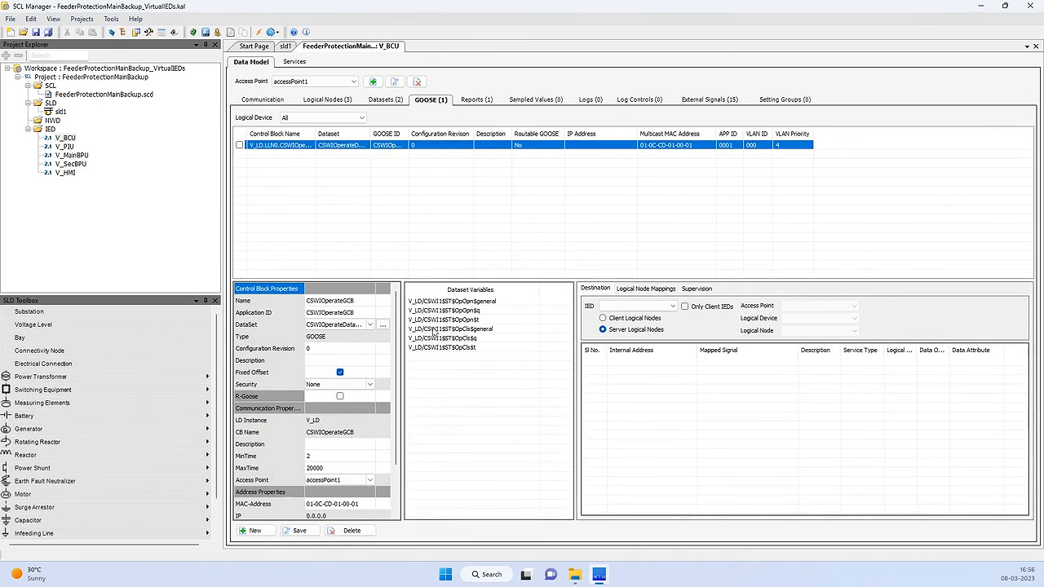
{"action": "left_click", "coordinate": [674, 306]}
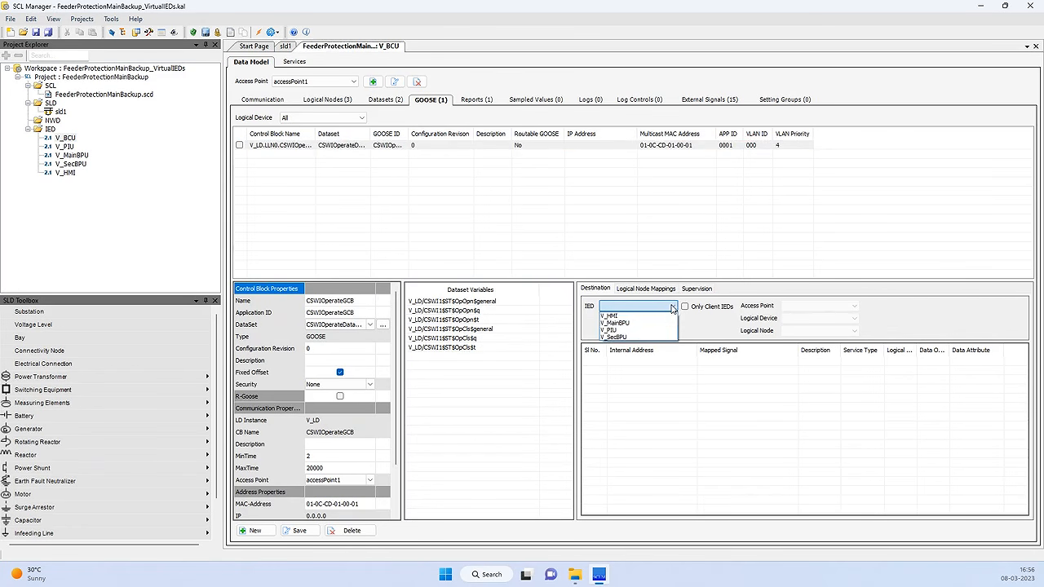
{"action": "left_click", "coordinate": [616, 331]}
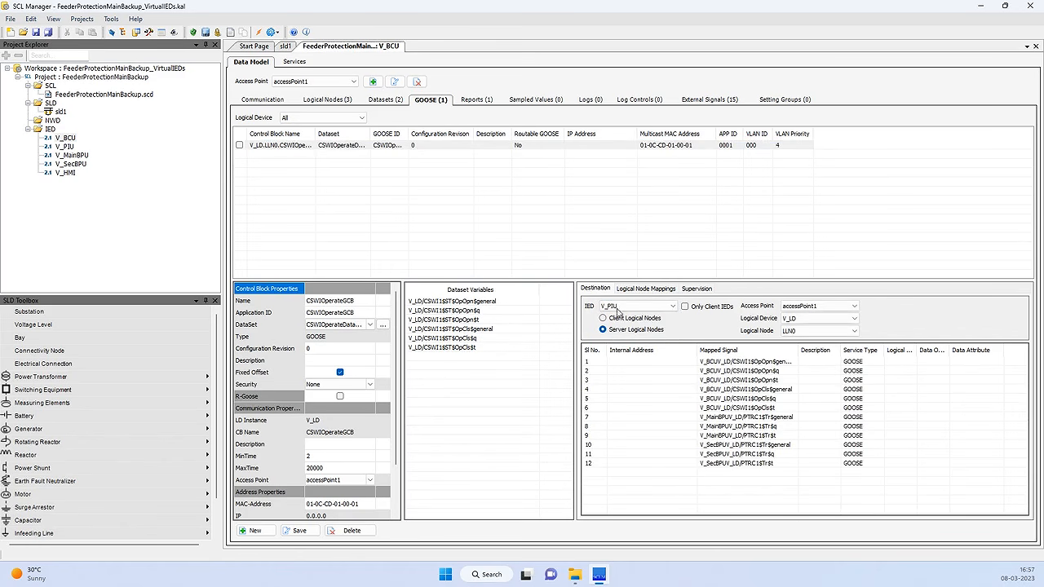
{"action": "left_click", "coordinate": [770, 365]}
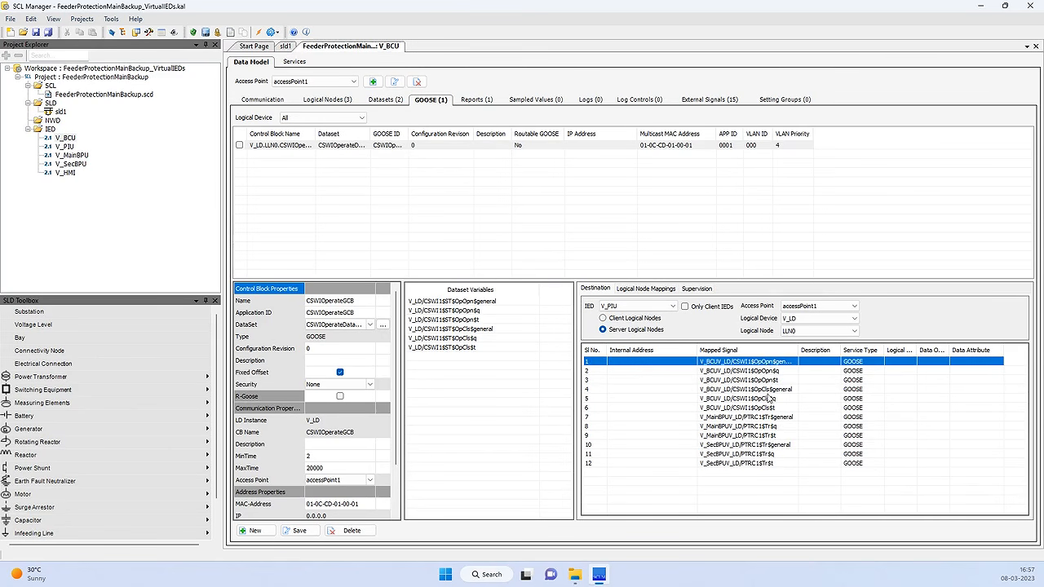
{"action": "left_click", "coordinate": [768, 390]}
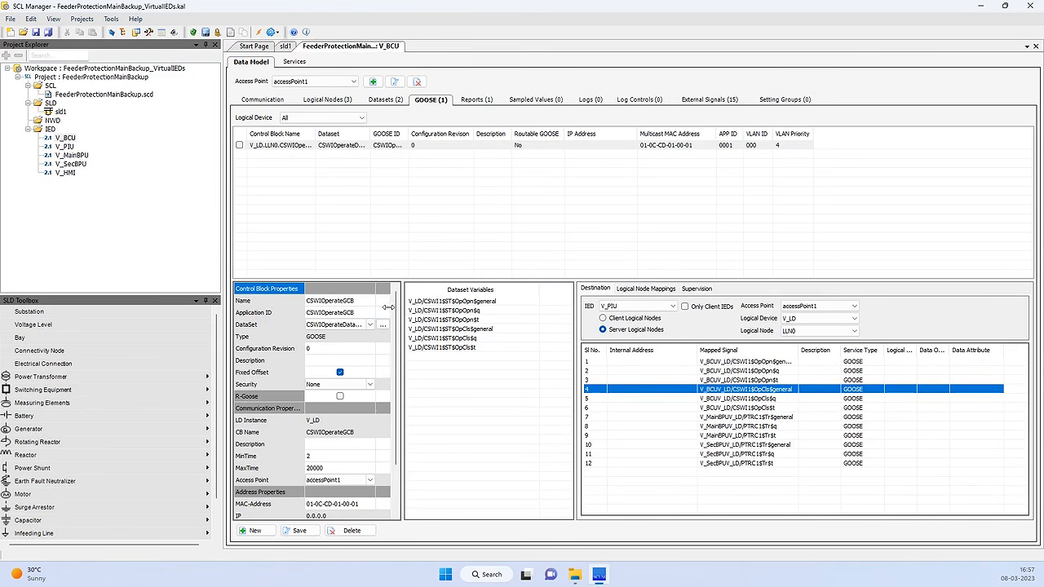
- Review V_BCU's CSWIPositionsRCB report control block and its incoming and outgoing external signals
{"action": "left_click", "coordinate": [487, 100]}
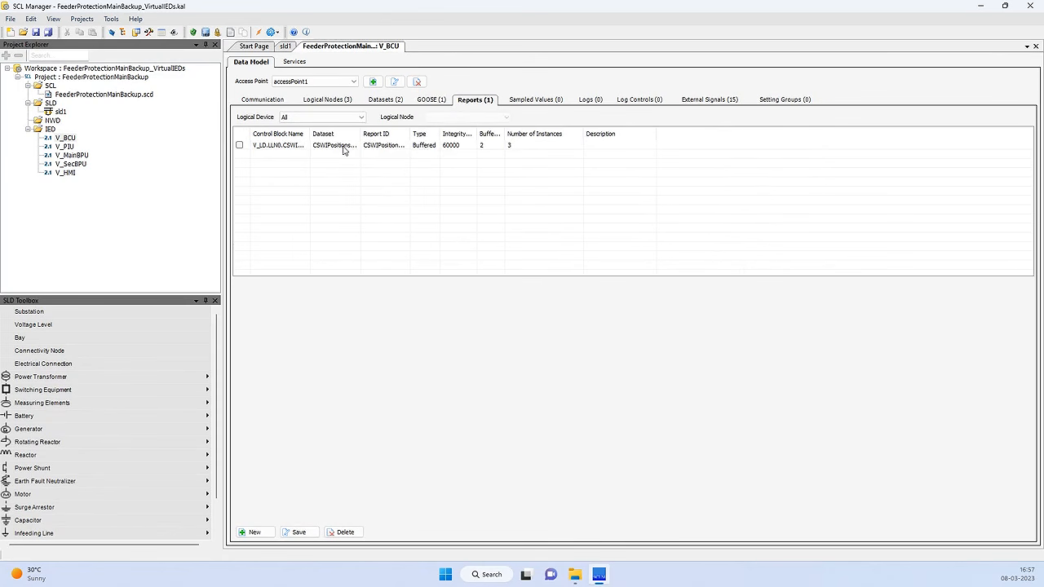
{"action": "left_click", "coordinate": [454, 148]}
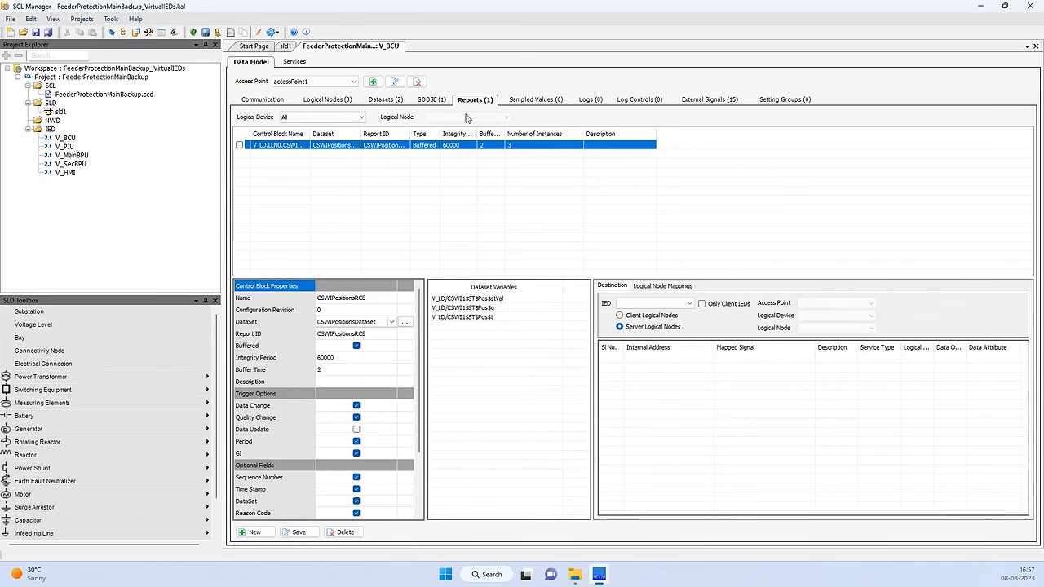
{"action": "left_click", "coordinate": [698, 100]}
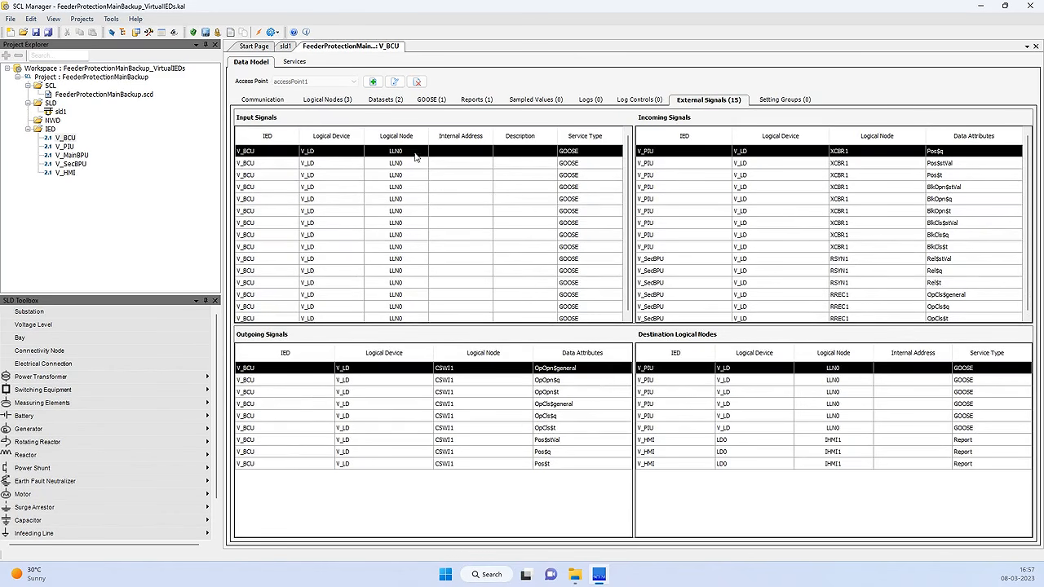
{"action": "left_click", "coordinate": [769, 211]}
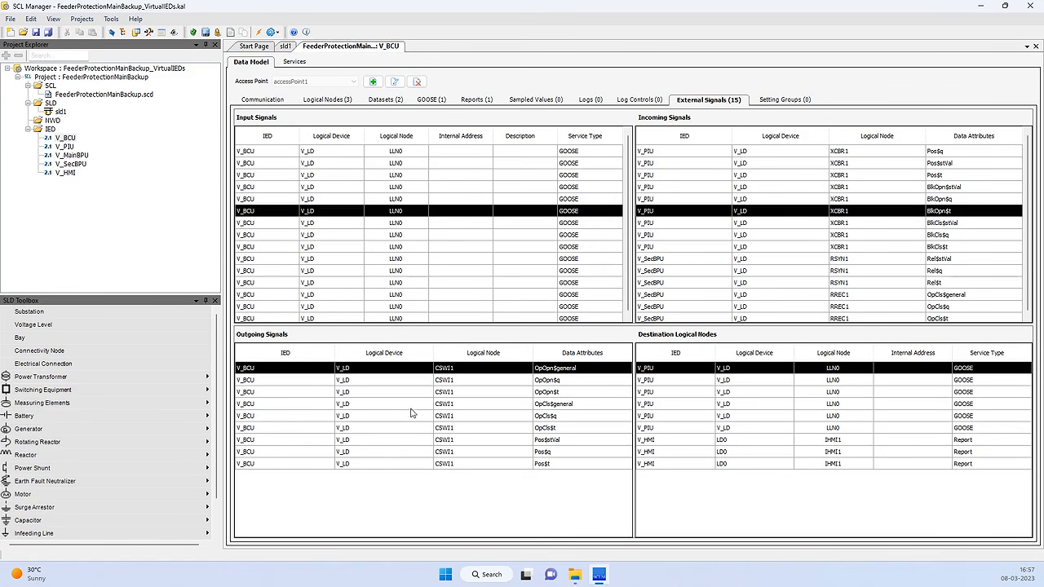
{"action": "left_click", "coordinate": [458, 393]}
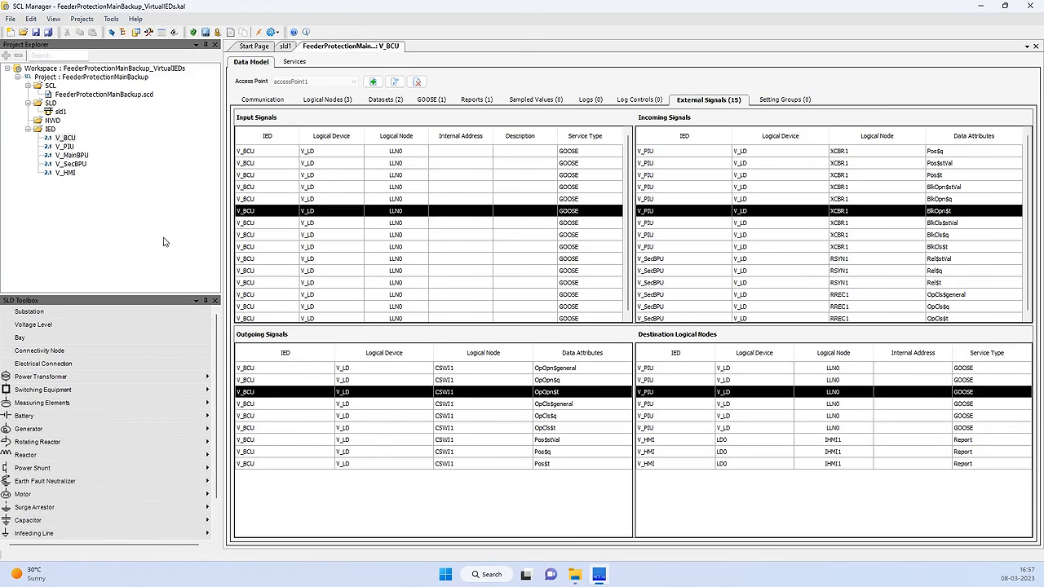
- Display the project's external signals as a maximized IED mapping matrix and check the source level options
{"action": "left_click", "coordinate": [71, 155]}
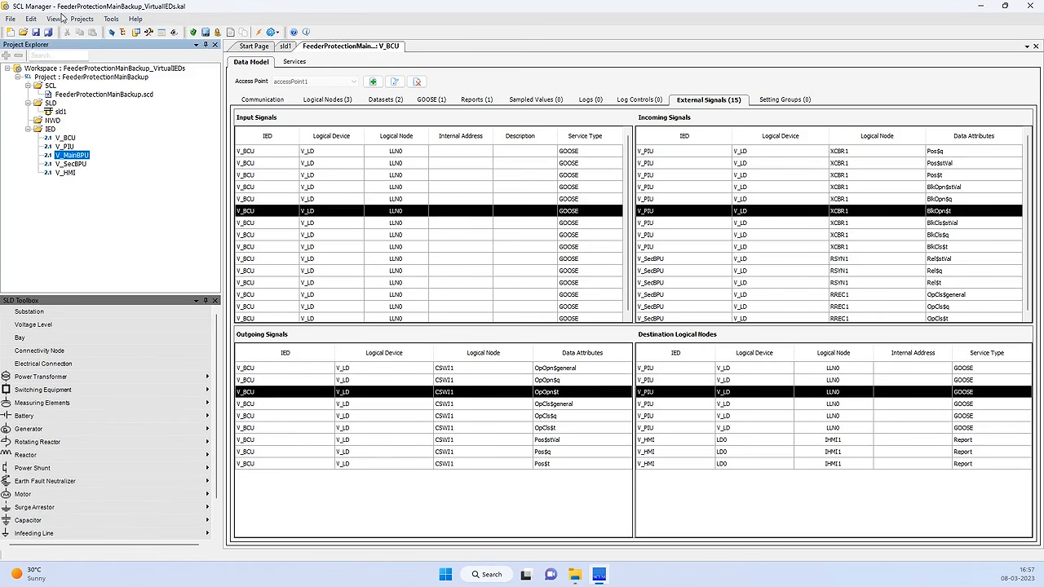
{"action": "left_click", "coordinate": [81, 19]}
{"action": "left_click", "coordinate": [102, 43]}
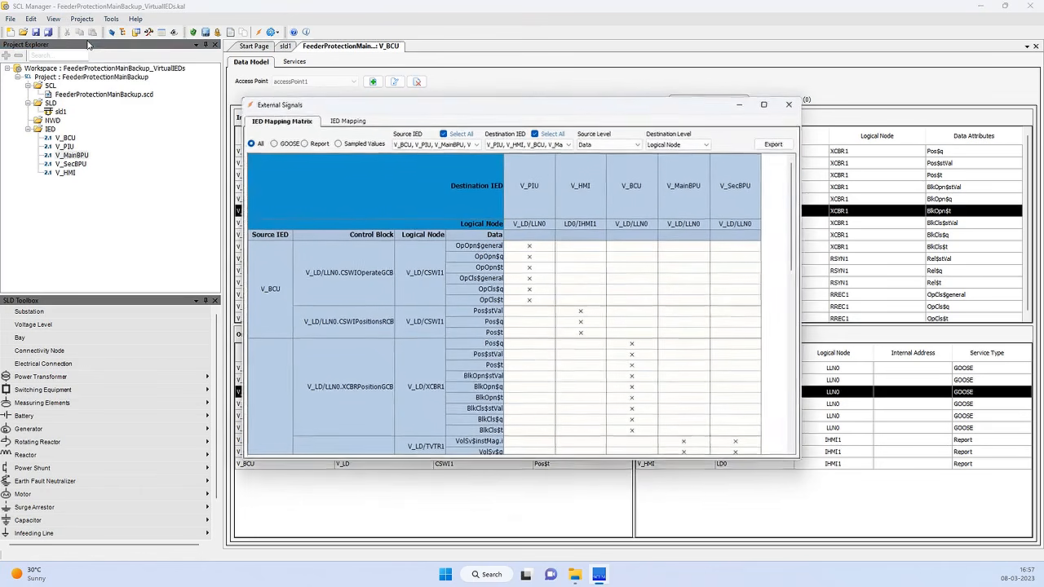
{"action": "left_click", "coordinate": [764, 105]}
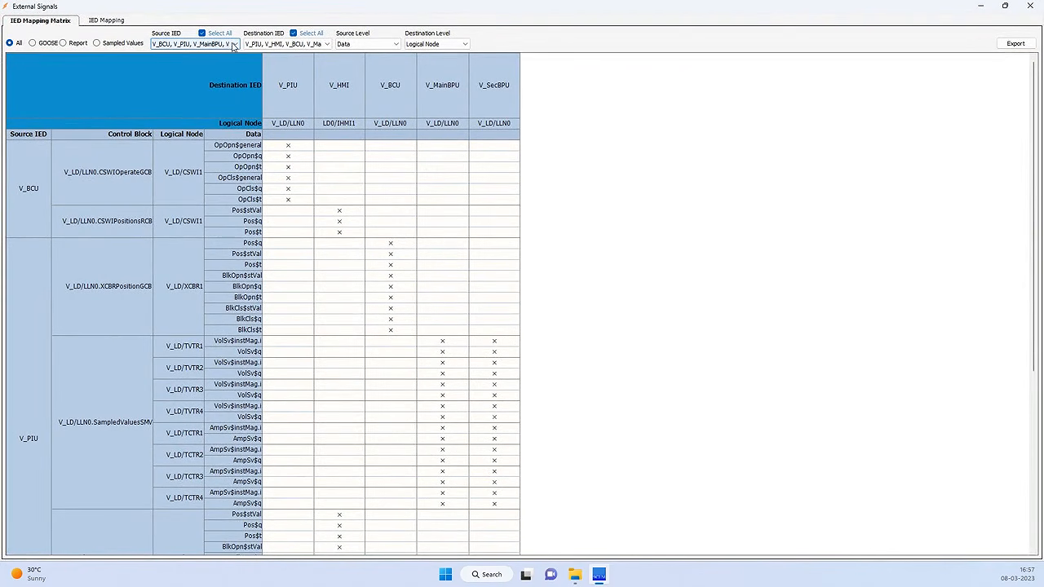
{"action": "left_click", "coordinate": [396, 45]}
{"action": "left_click", "coordinate": [396, 47]}
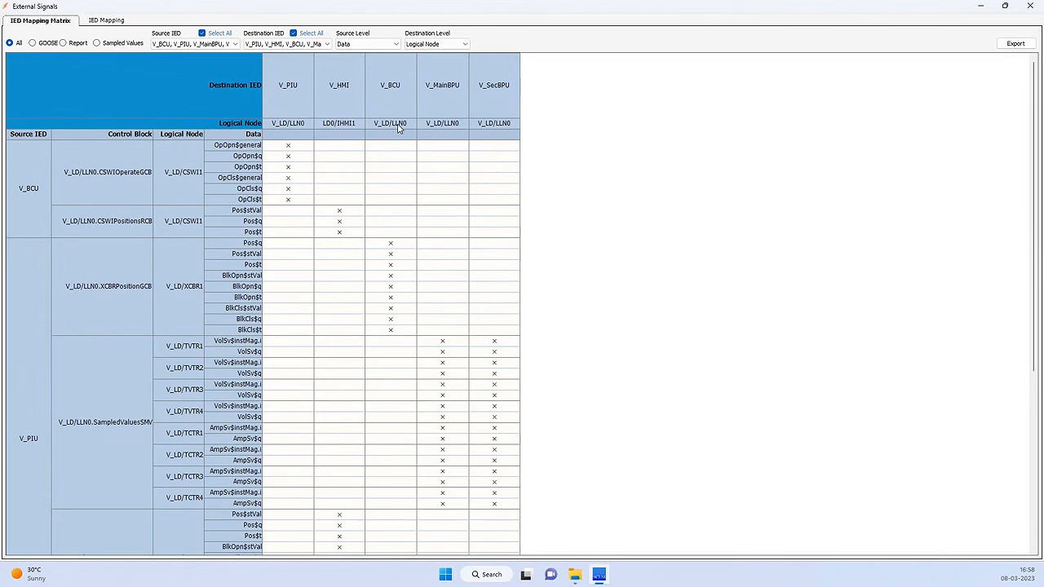
- Examine the signals from V_PIU and V_SecBPU mapped to V_BCU in the matrix, then close the External Signals window
{"action": "left_click", "coordinate": [390, 254]}
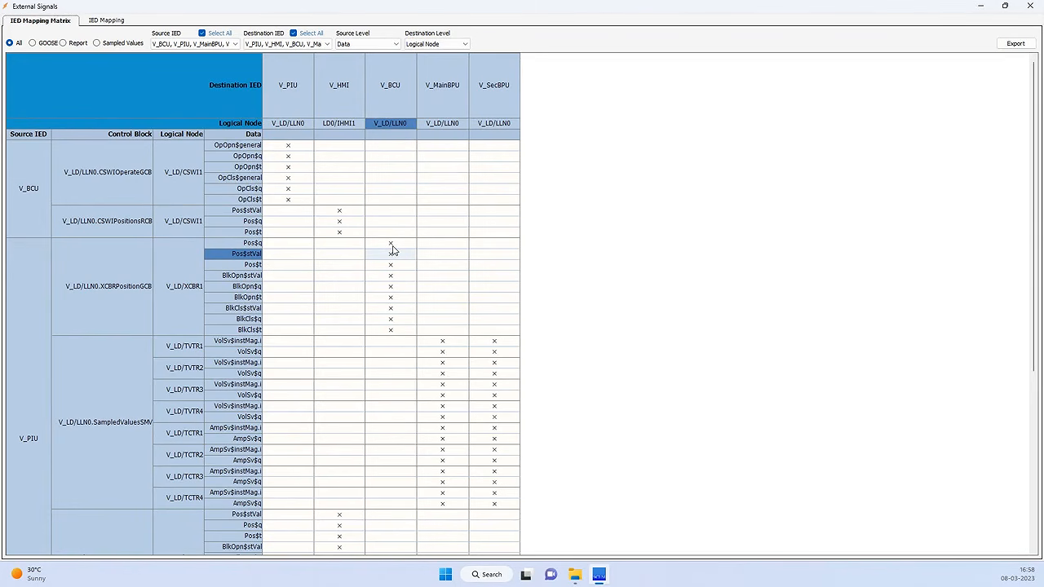
{"action": "scroll", "coordinate": [393, 377], "scroll_direction": "down", "scroll_amount": 9}
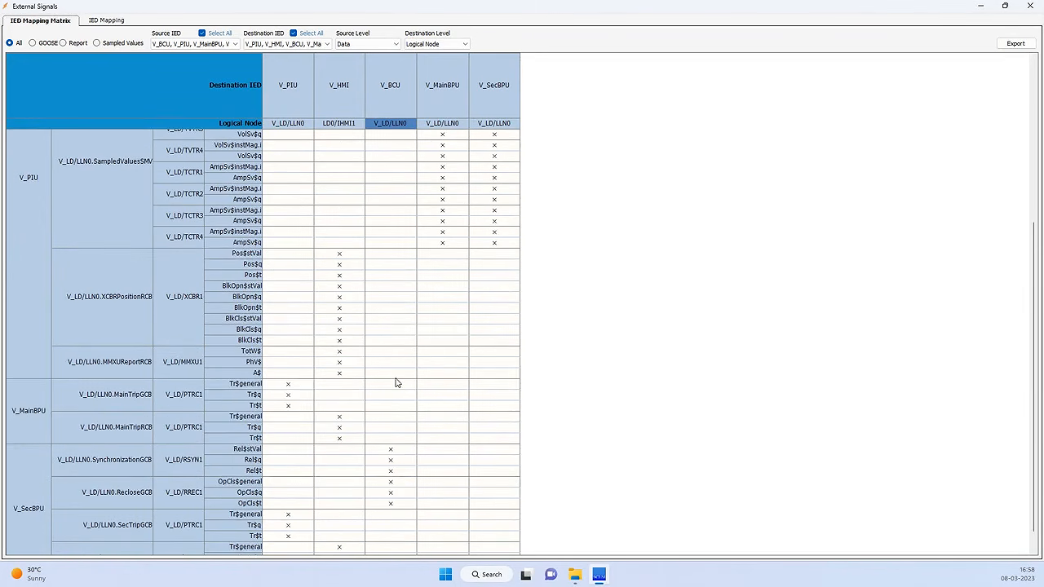
{"action": "left_click", "coordinate": [390, 429]}
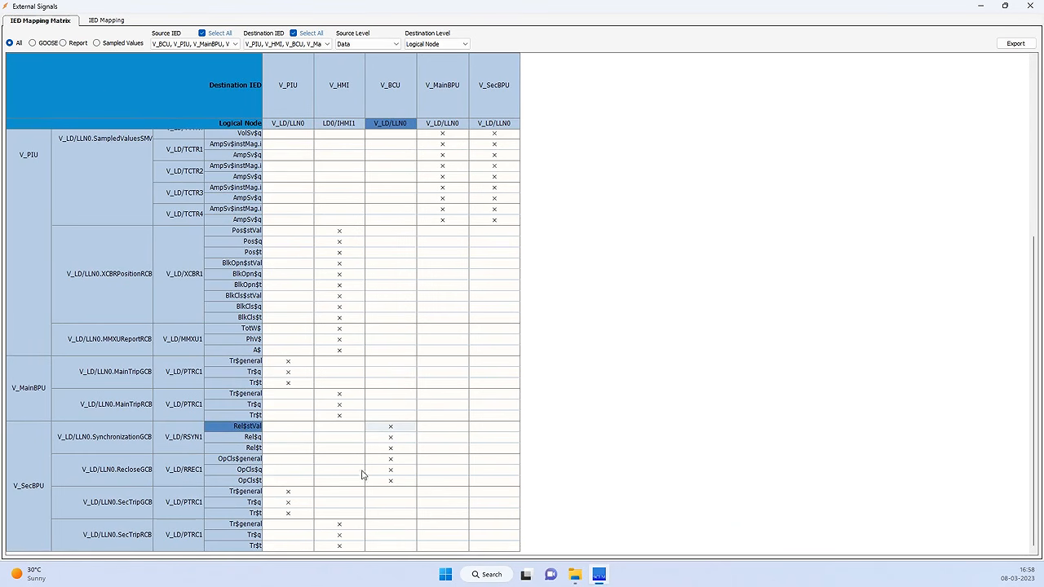
{"action": "left_click", "coordinate": [236, 463]}
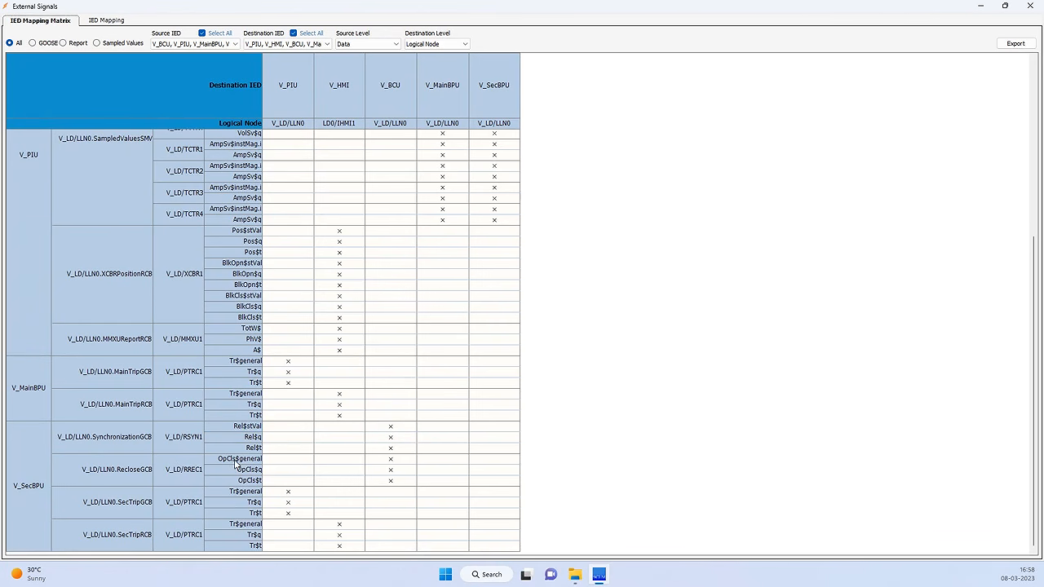
{"action": "left_click", "coordinate": [389, 462]}
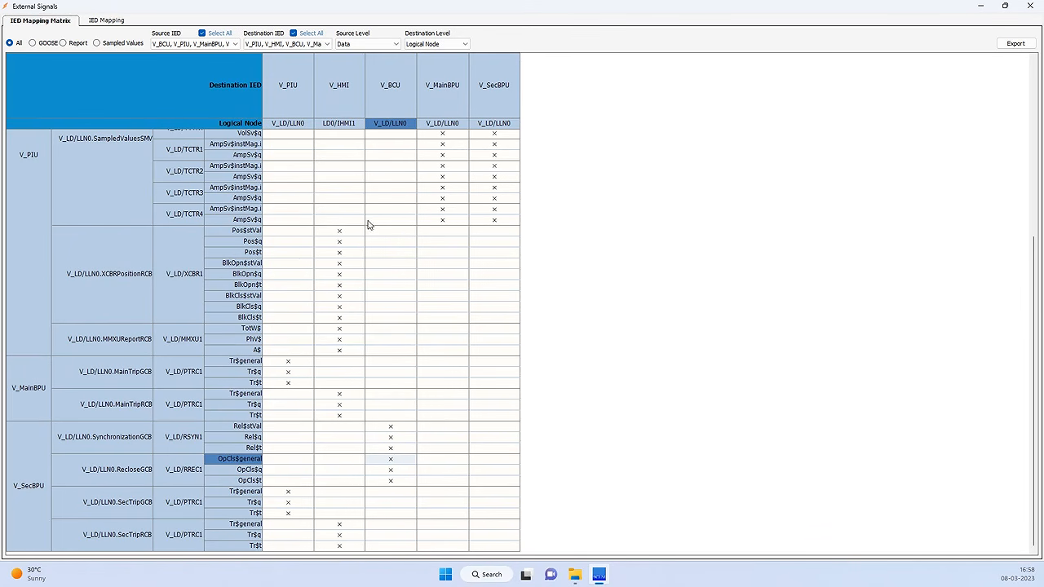
{"action": "left_click", "coordinate": [394, 91]}
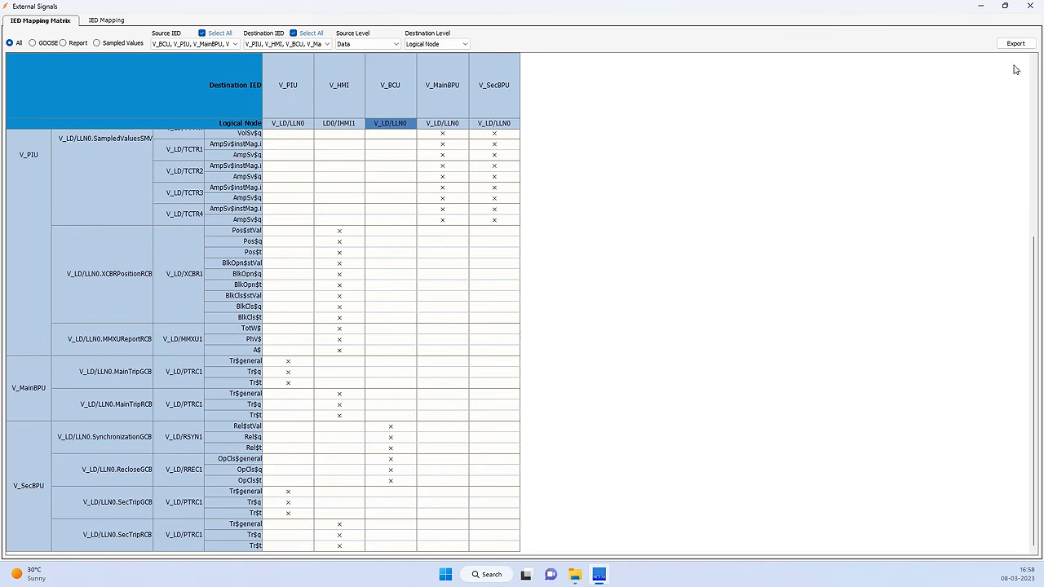
{"action": "left_click", "coordinate": [1030, 6]}
- Add an IED to the project's IED folder using the Import From File / Folder option
{"action": "left_click", "coordinate": [49, 129]}
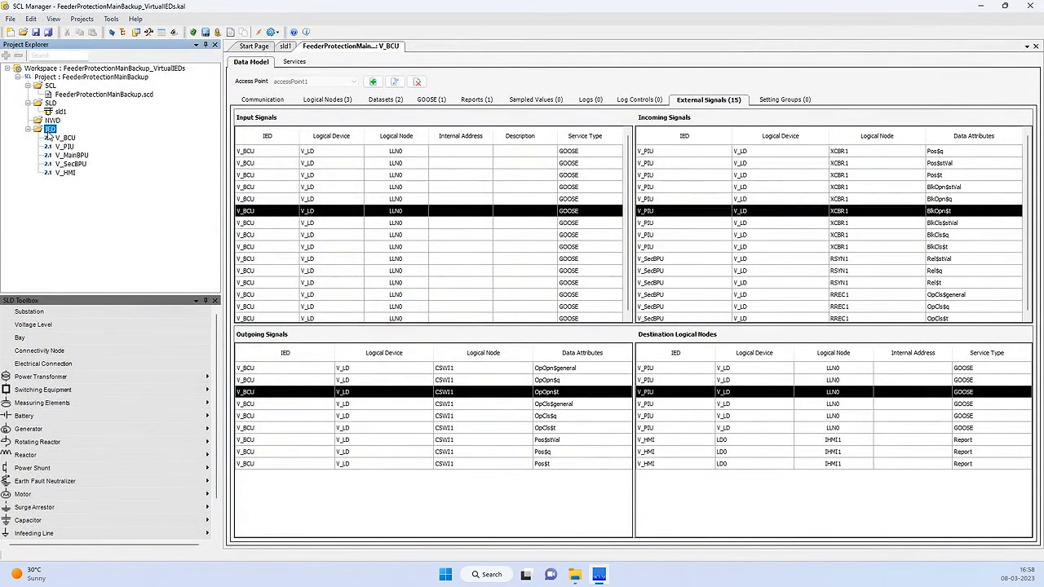
{"action": "right_click", "coordinate": [49, 132]}
{"action": "mouse_move", "coordinate": [163, 139]}
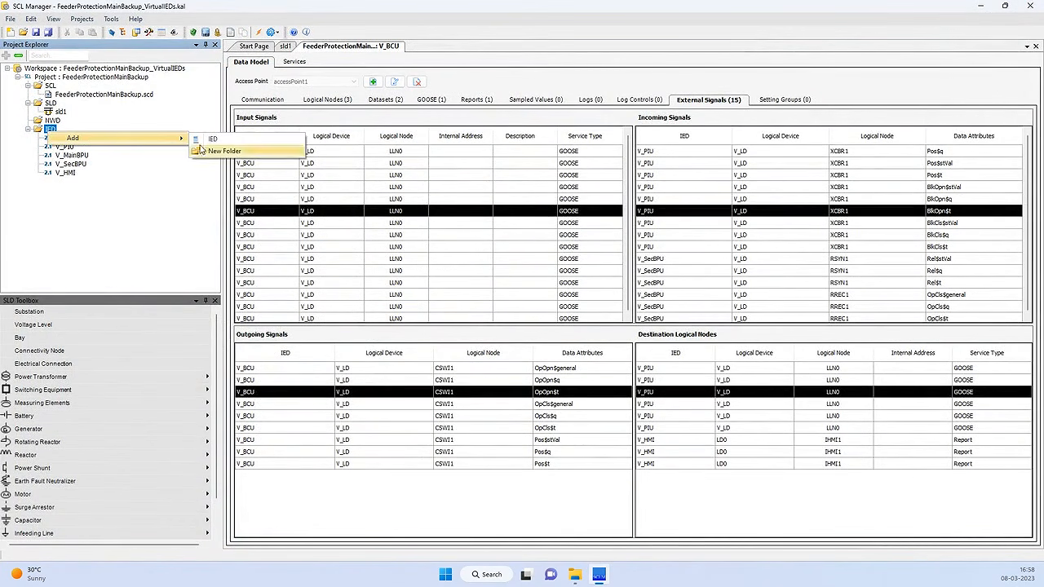
{"action": "left_click", "coordinate": [211, 145]}
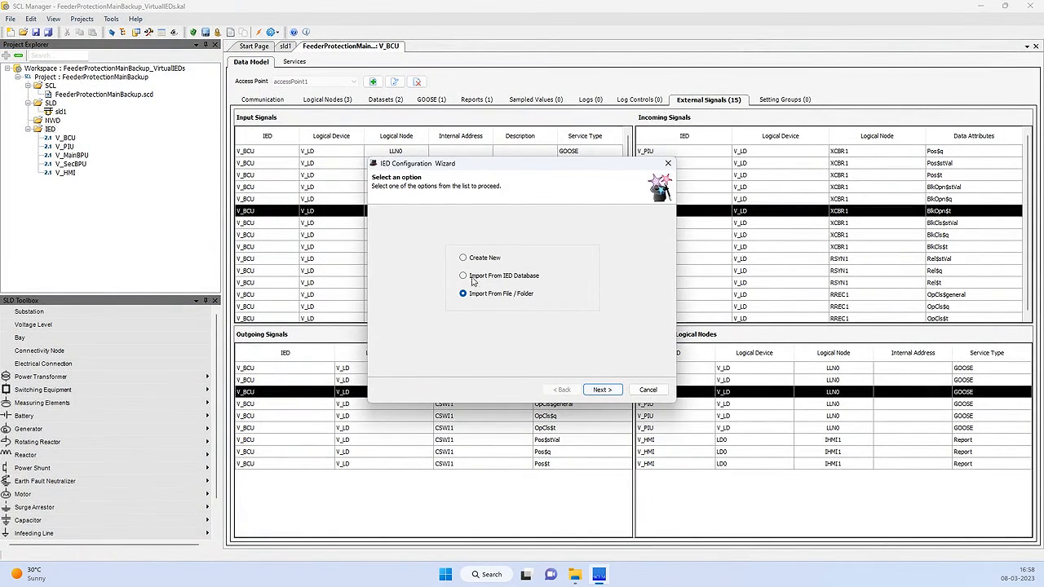
{"action": "left_click", "coordinate": [603, 390]}
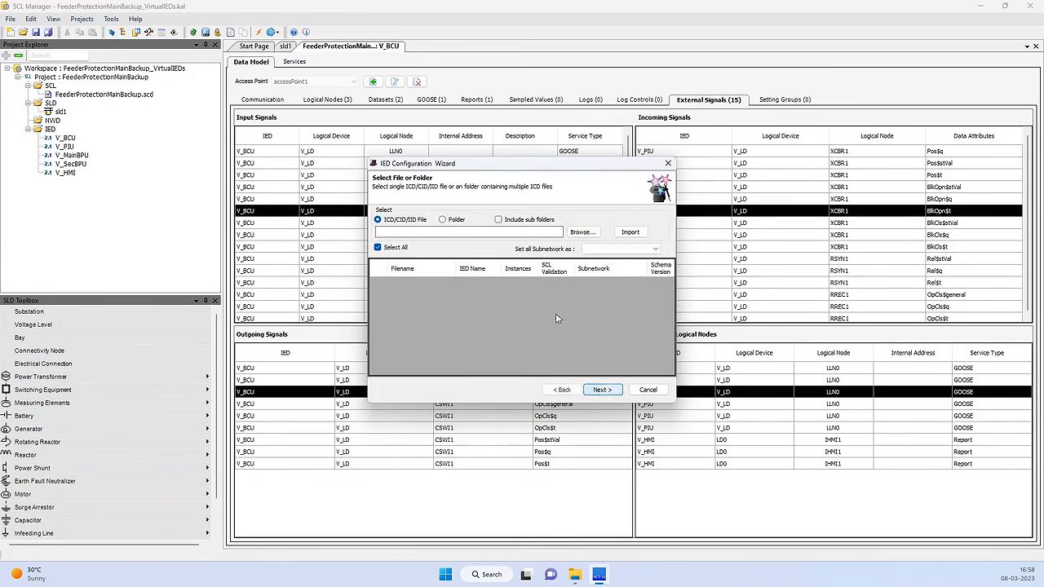
- Import the Siemens_Siprotec_7SS85_BPU_AddedOp... ICD file from Vendor-ICDs with the default subnetwork, and open the imported TEMPLATE IED
{"action": "left_click", "coordinate": [583, 233]}
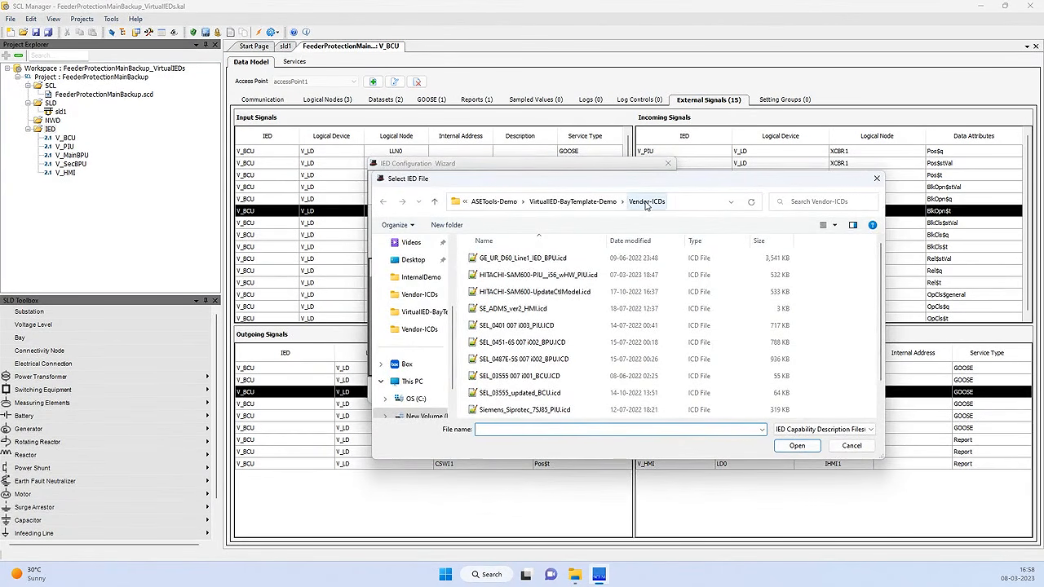
{"action": "scroll", "coordinate": [500, 330], "scroll_direction": "down", "scroll_amount": 1}
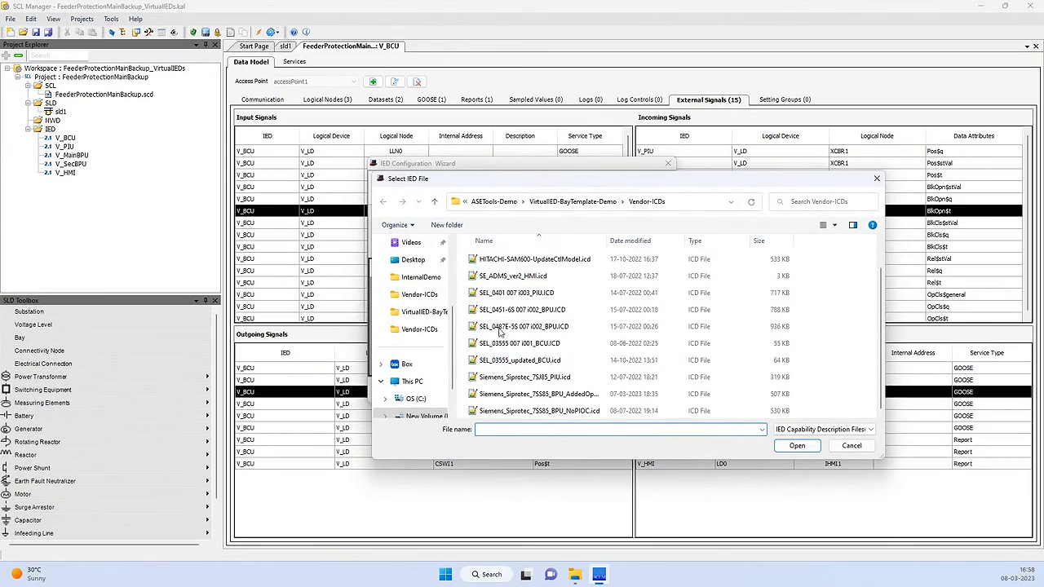
{"action": "left_click", "coordinate": [555, 396]}
{"action": "left_click", "coordinate": [785, 447]}
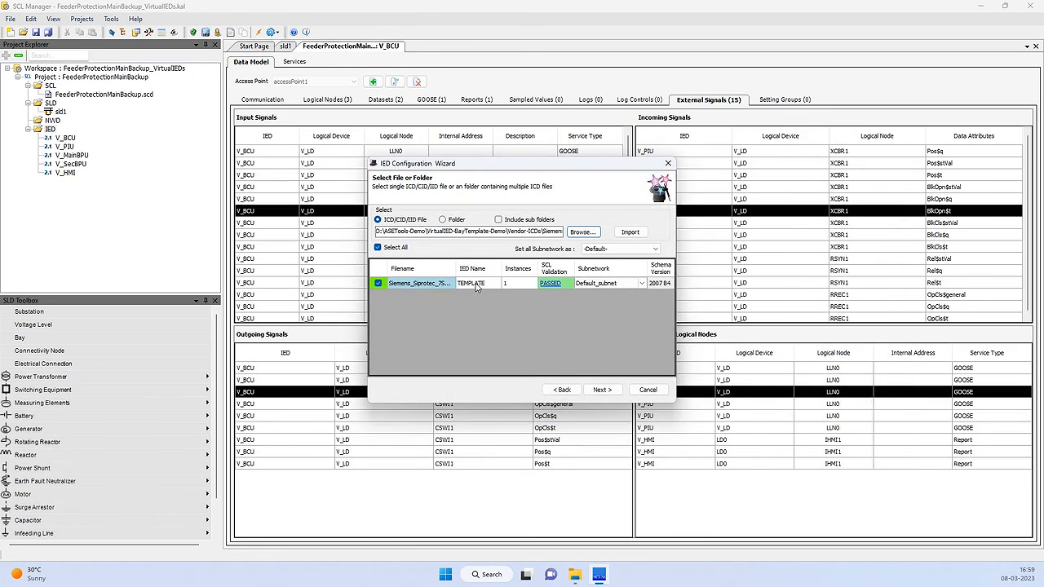
{"action": "left_click", "coordinate": [602, 390]}
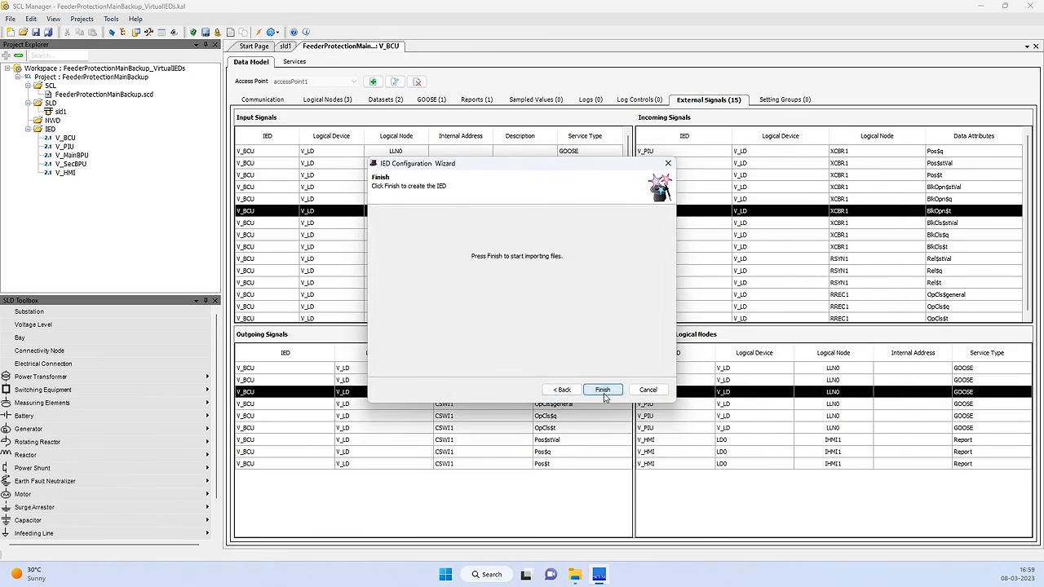
{"action": "left_click", "coordinate": [602, 390]}
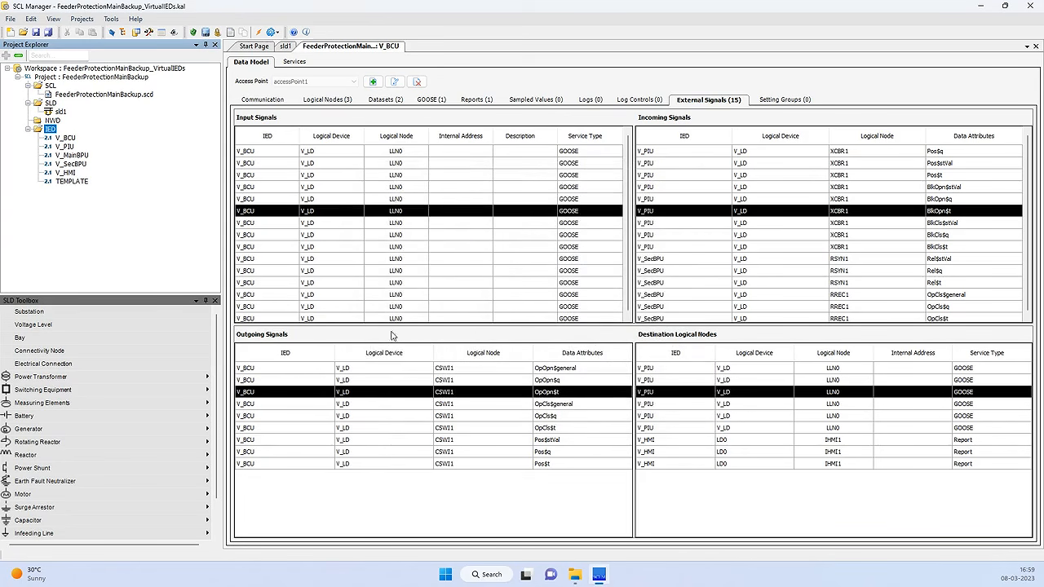
{"action": "left_click", "coordinate": [70, 186]}
{"action": "double_click", "coordinate": [76, 184]}
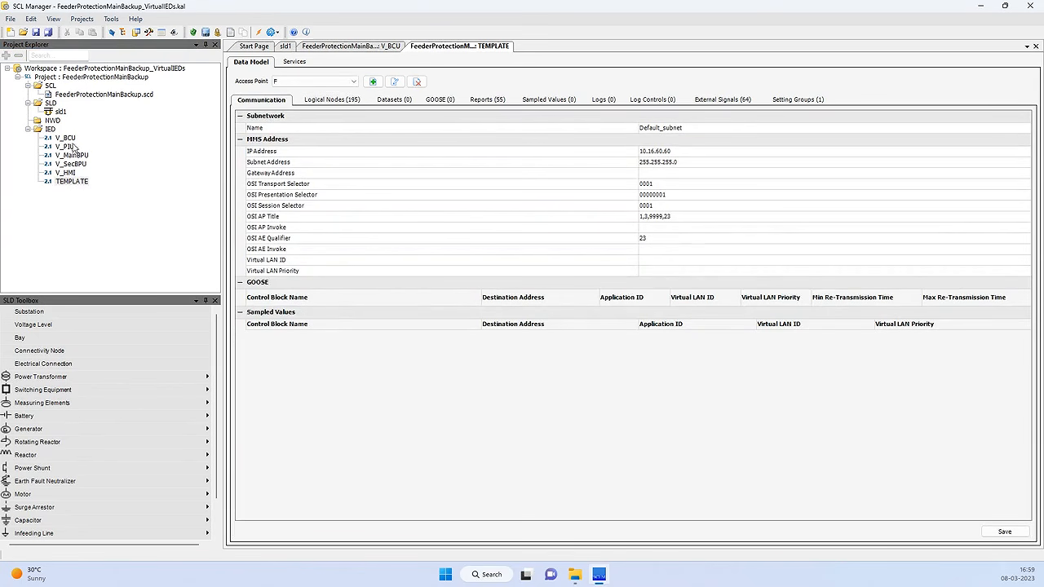
- Start the Replace IED mapping for V_BCU with TEMPLATE as the replacement IED
{"action": "left_click", "coordinate": [65, 139]}
{"action": "right_click", "coordinate": [65, 145]}
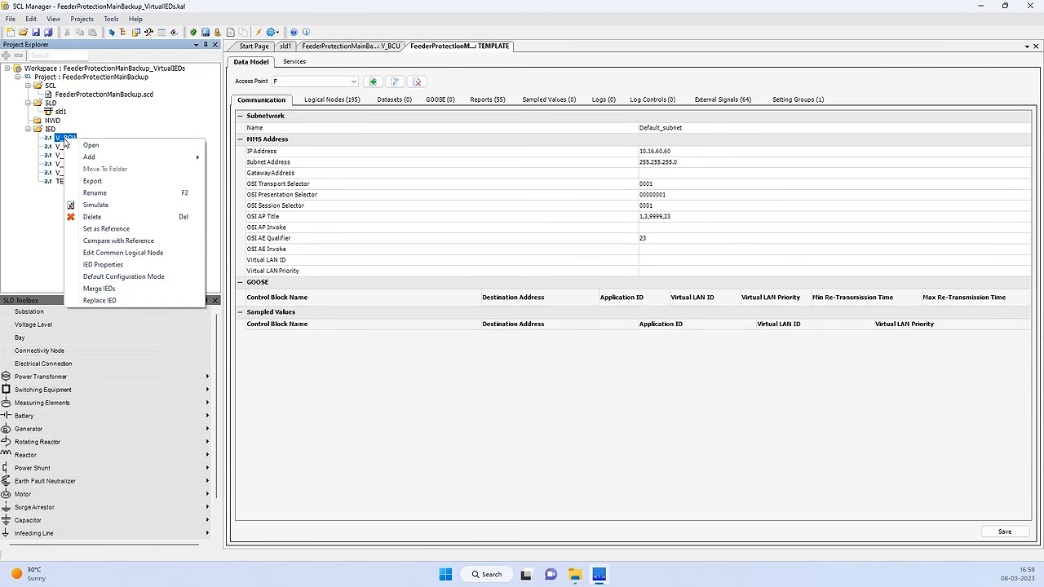
{"action": "left_click", "coordinate": [112, 302]}
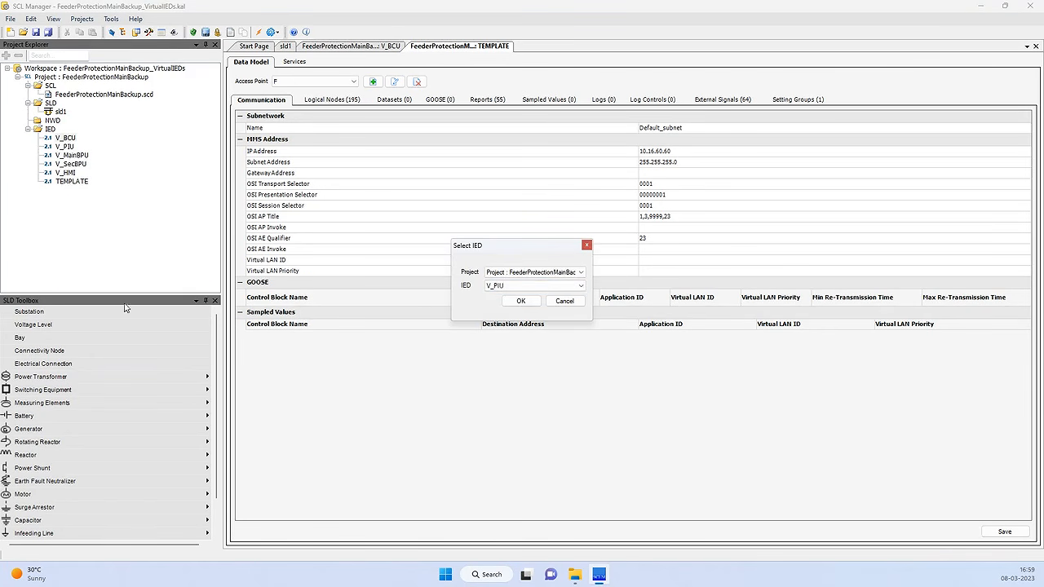
{"action": "left_click", "coordinate": [580, 287]}
{"action": "left_click", "coordinate": [501, 325]}
{"action": "left_click", "coordinate": [520, 301]}
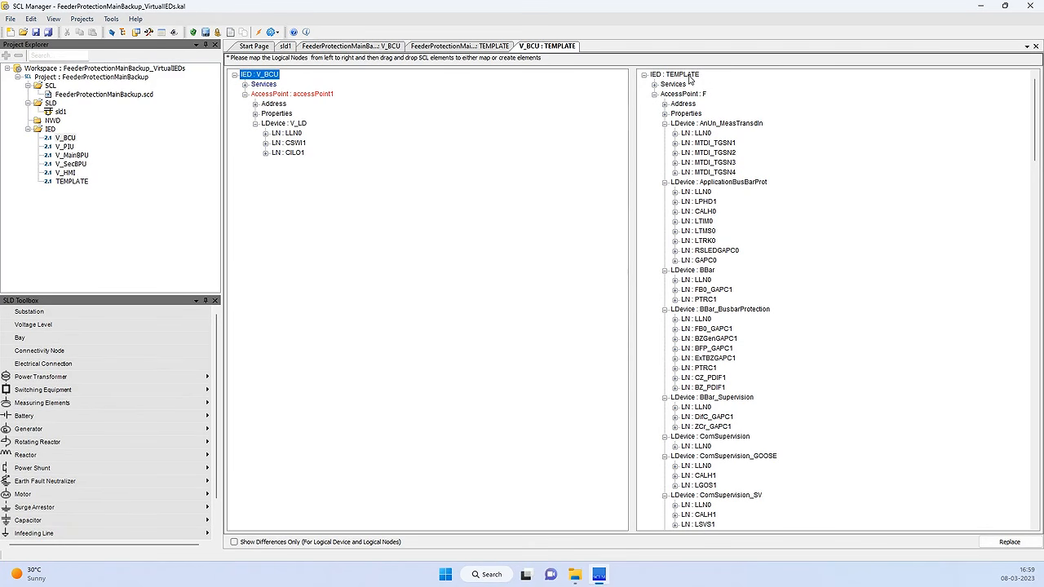
- Map V_BCU's CSWI1 logical node to CSWI1 under TEMPLATE's Line1_CB_L1 and review its LNodeType attributes
{"action": "left_click", "coordinate": [290, 143]}
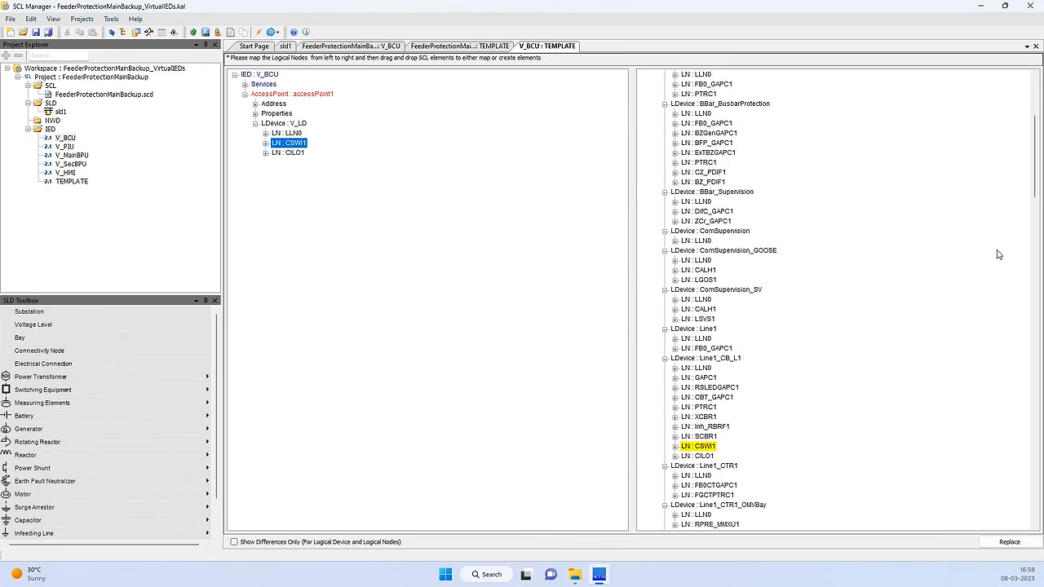
{"action": "left_click_drag", "start_coordinate": [303, 147], "coordinate": [698, 274]}
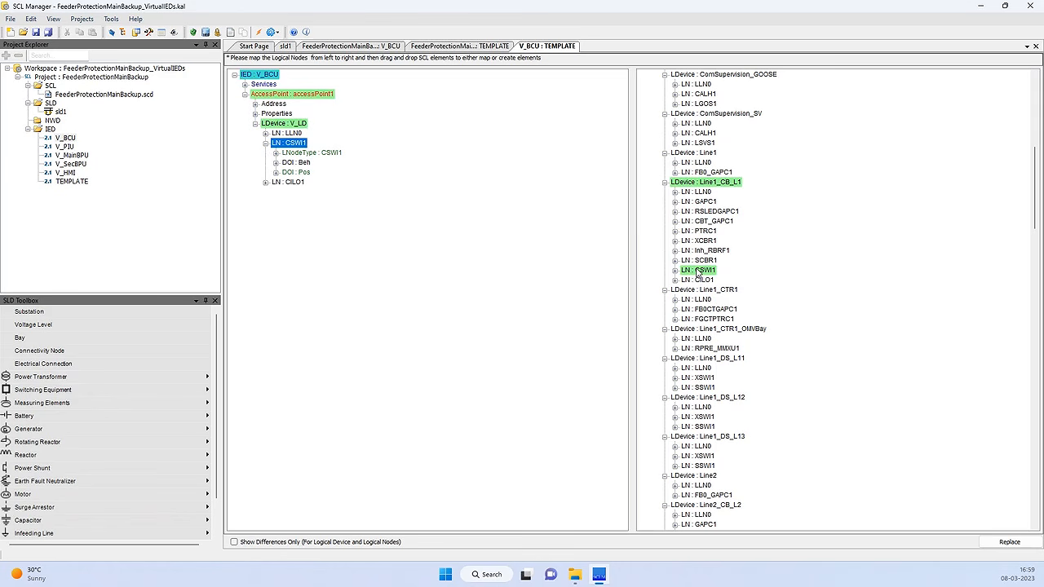
{"action": "left_click", "coordinate": [277, 154]}
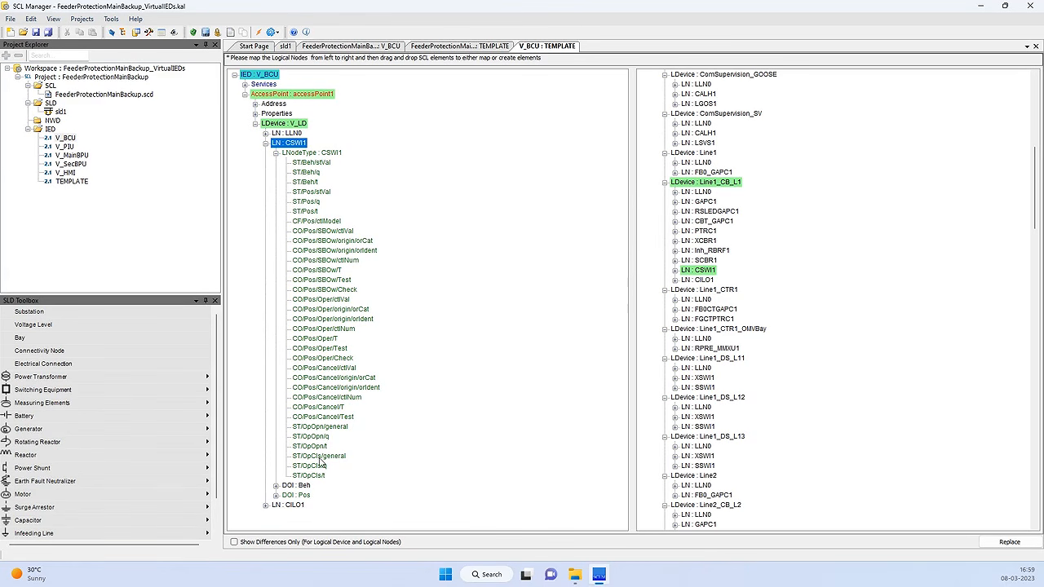
{"action": "left_click", "coordinate": [276, 155]}
- Map the stVal = on attribute of V_BCU's CSWI1 Beh to the Beh data object of TEMPLATE's CSWI1
{"action": "left_click", "coordinate": [277, 163]}
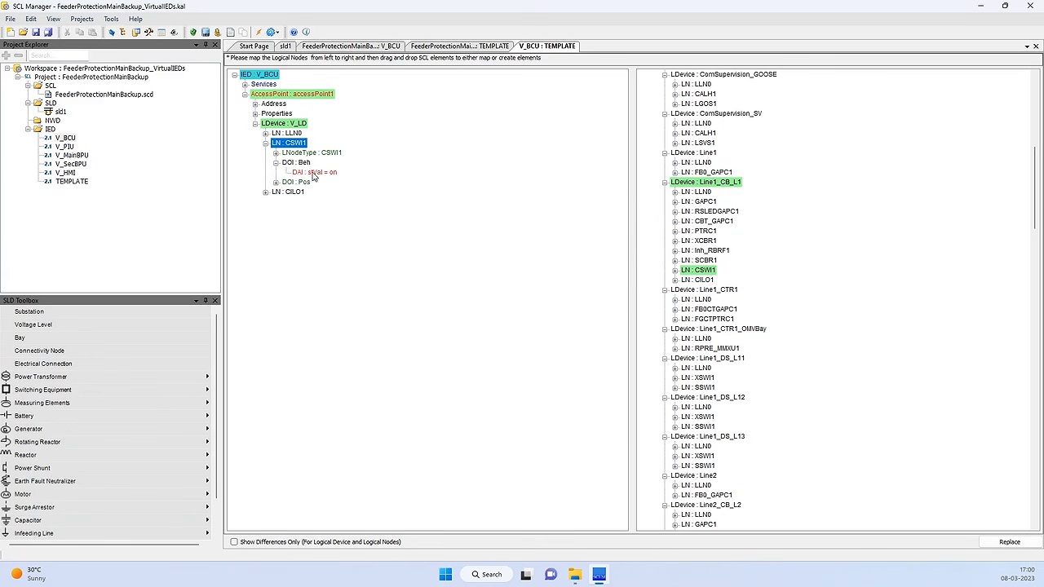
{"action": "left_click", "coordinate": [313, 174]}
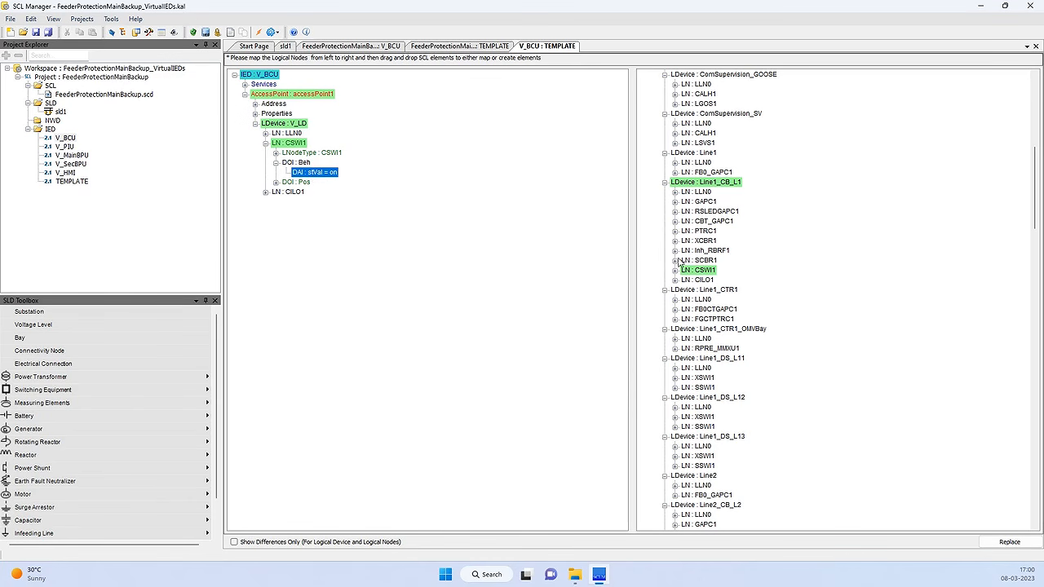
{"action": "left_click", "coordinate": [675, 271]}
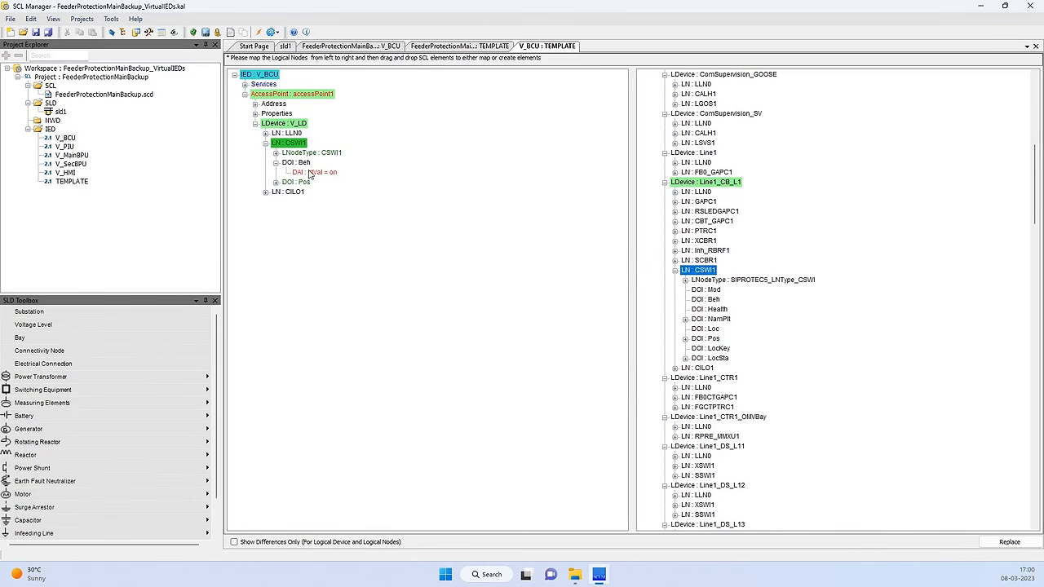
{"action": "left_click_drag", "start_coordinate": [315, 175], "coordinate": [706, 303]}
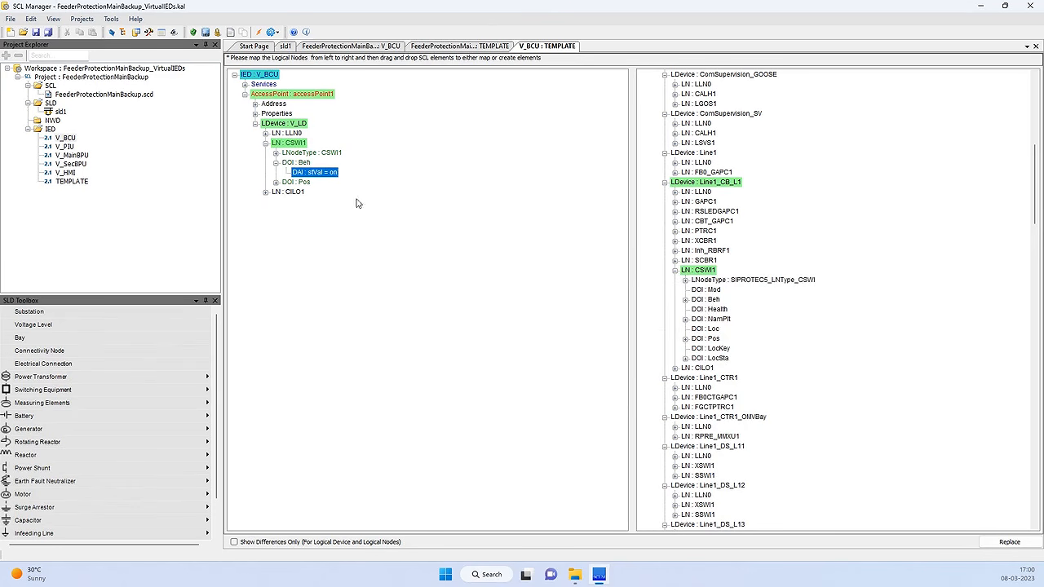
{"action": "left_click", "coordinate": [297, 164]}
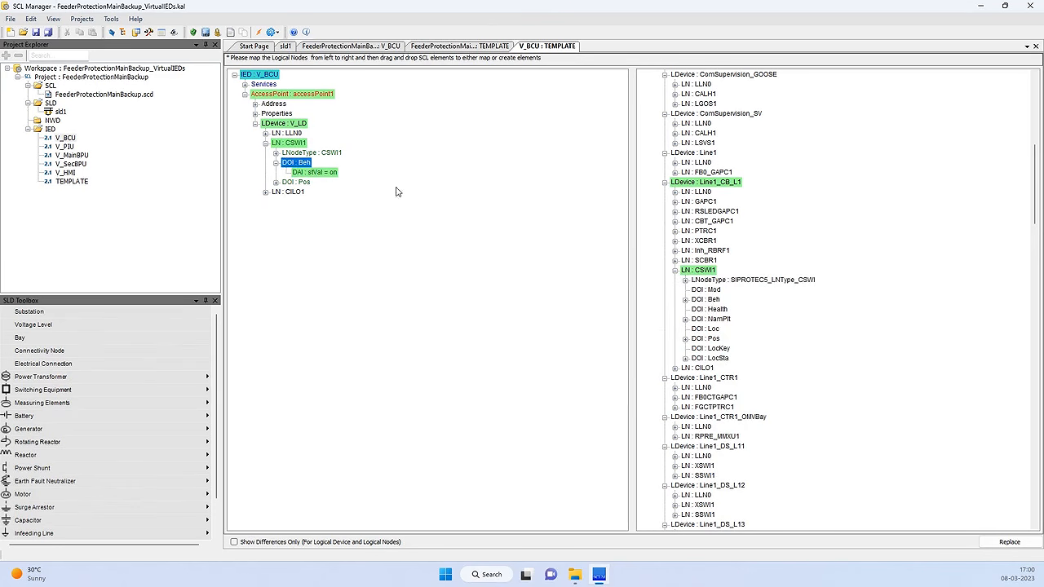
- Map V_BCU's CILO1 logical node to CILO1 under TEMPLATE's Line1_CB_L1
{"action": "left_click", "coordinate": [265, 143]}
{"action": "left_click", "coordinate": [288, 154]}
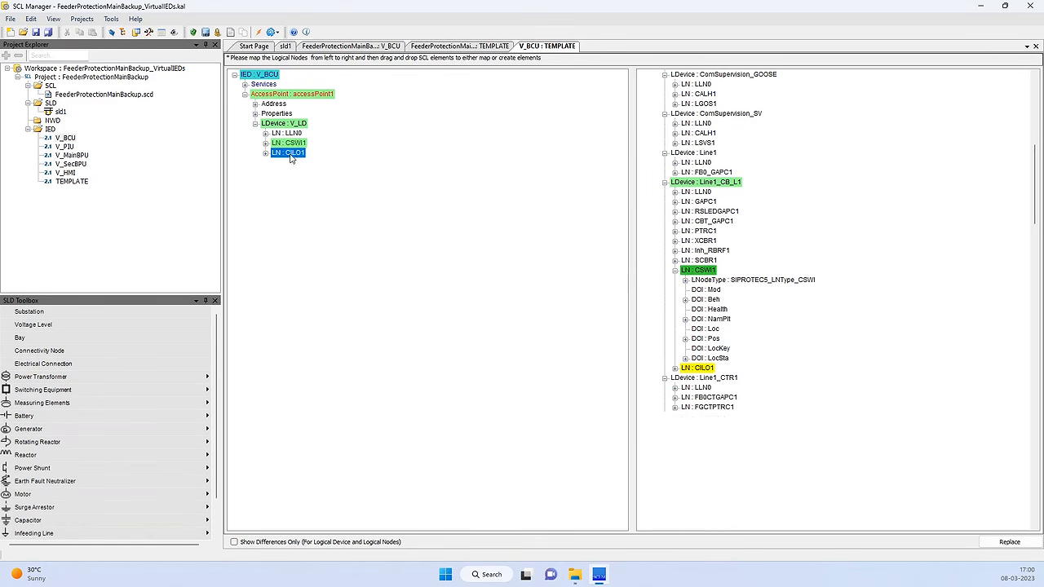
{"action": "left_click_drag", "start_coordinate": [296, 158], "coordinate": [700, 370]}
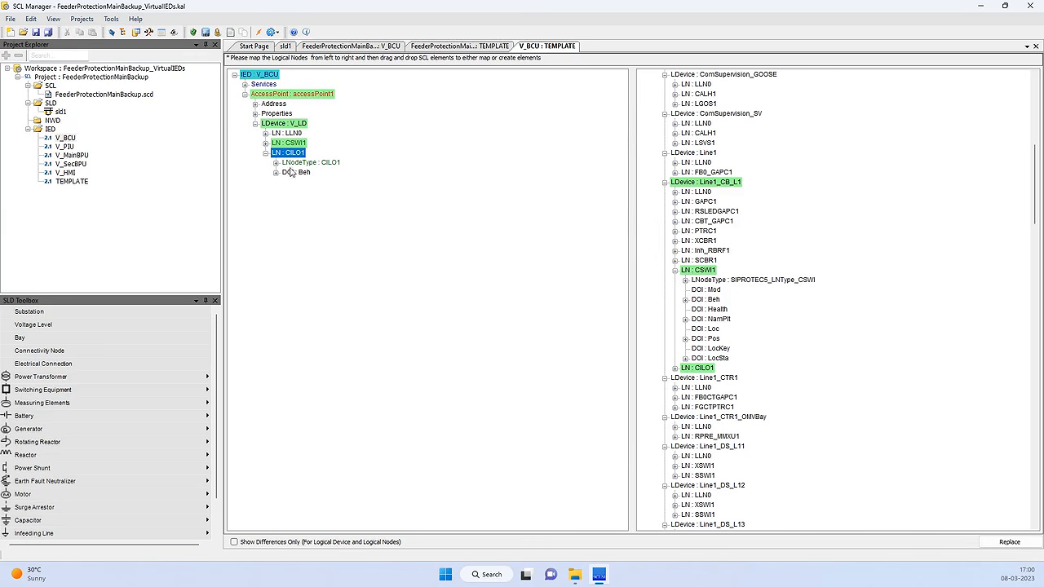
- Map V_BCU's LLN0, both its datasets, CSWIPositionsRCB, CSWIOperateGCB and Inputs to LLN0 of TEMPLATE's Line1_CB_L1
{"action": "left_click", "coordinate": [294, 134]}
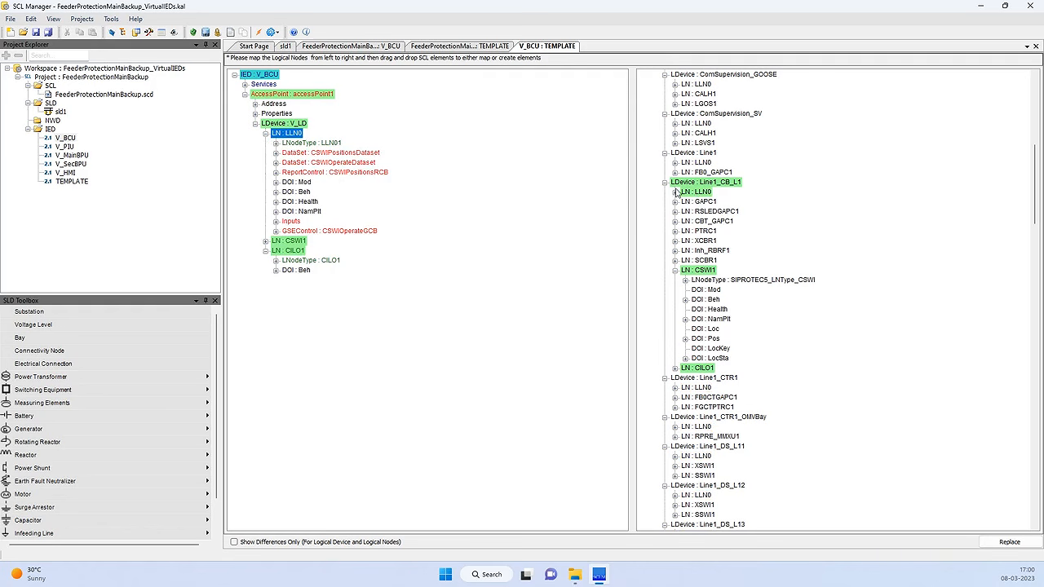
{"action": "left_click", "coordinate": [313, 155]}
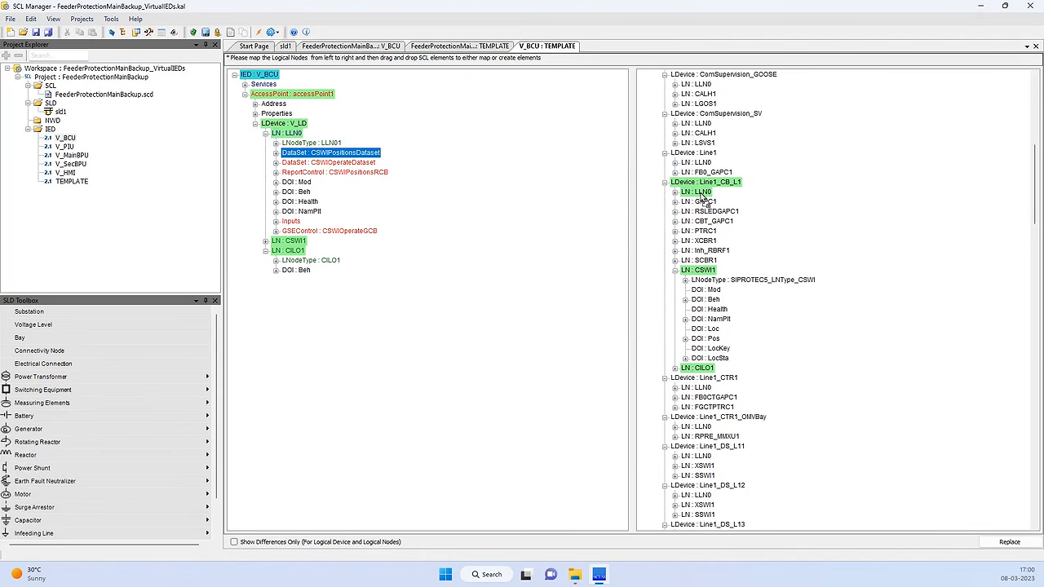
{"action": "left_click_drag", "start_coordinate": [322, 162], "coordinate": [695, 197]}
{"action": "left_click_drag", "start_coordinate": [319, 173], "coordinate": [690, 196]}
{"action": "left_click_drag", "start_coordinate": [376, 237], "coordinate": [705, 195]}
{"action": "left_click_drag", "start_coordinate": [292, 225], "coordinate": [699, 196]}
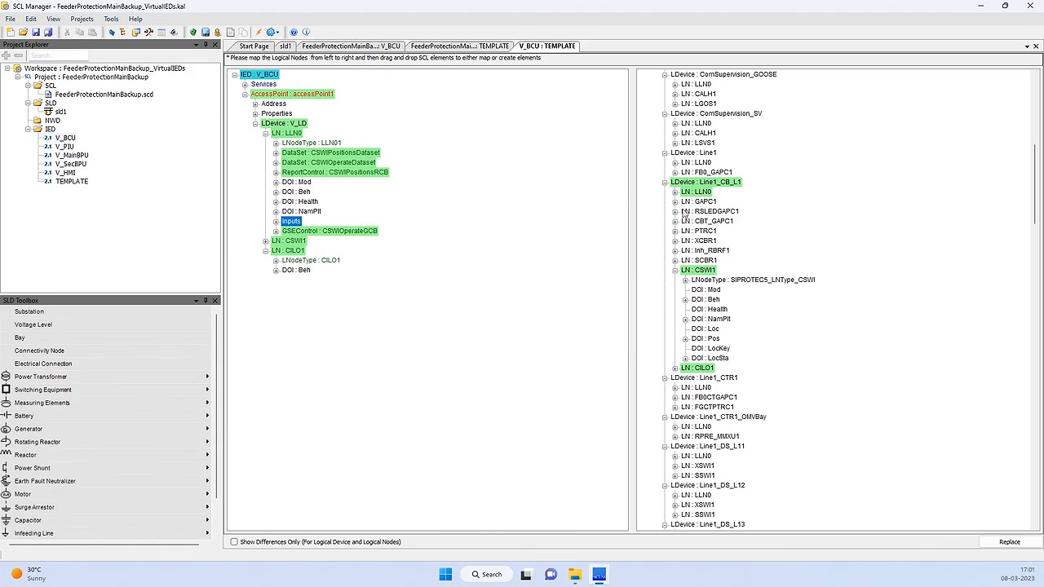
- Compare the mapped CSWIPositionsDataset entries in both LLN0 nodes and inspect V_BCU's CSWIPositionsRCB report control
{"action": "left_click", "coordinate": [676, 193]}
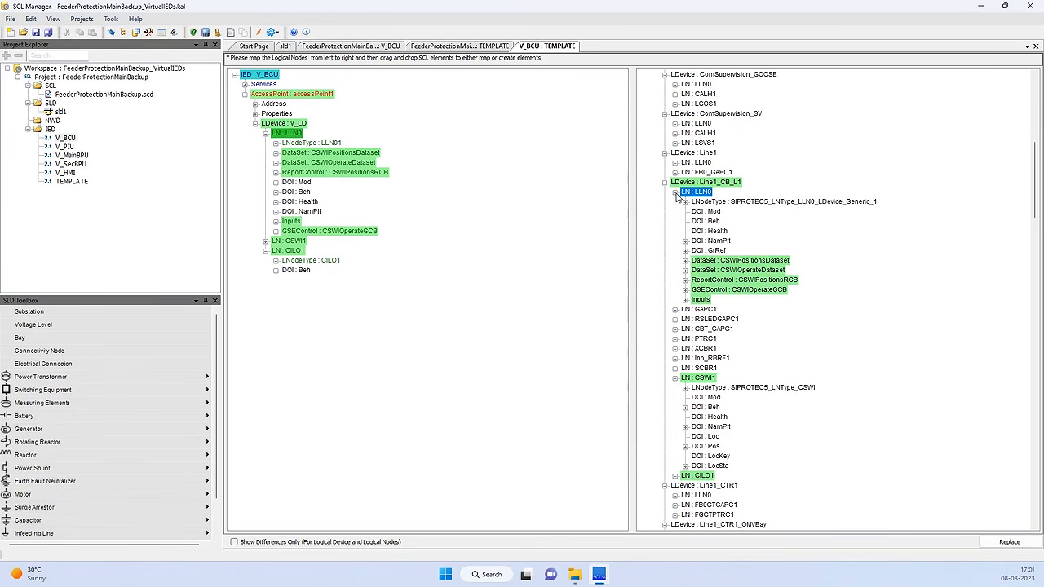
{"action": "left_click", "coordinate": [277, 153]}
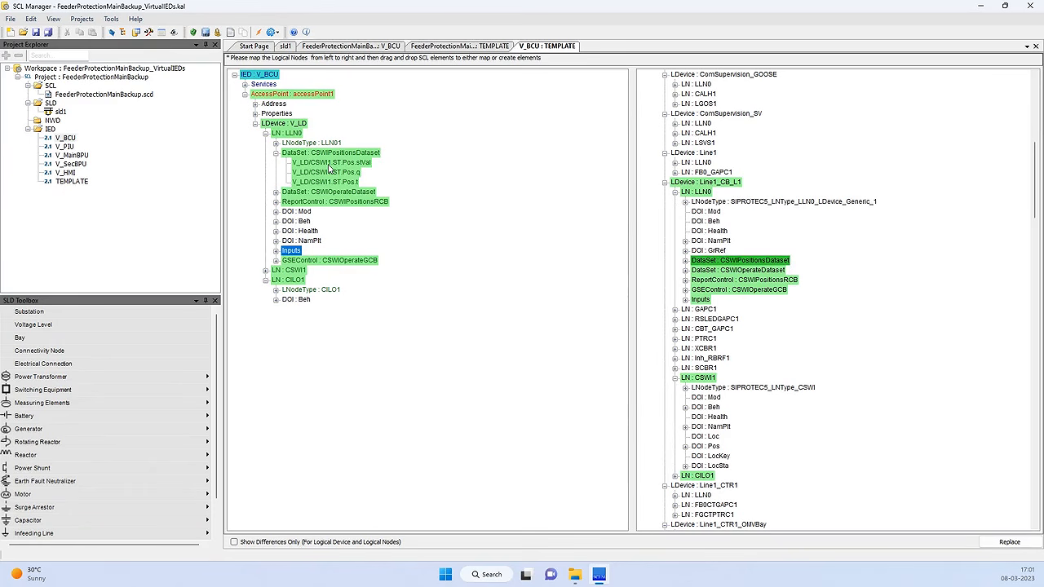
{"action": "left_click", "coordinate": [685, 260]}
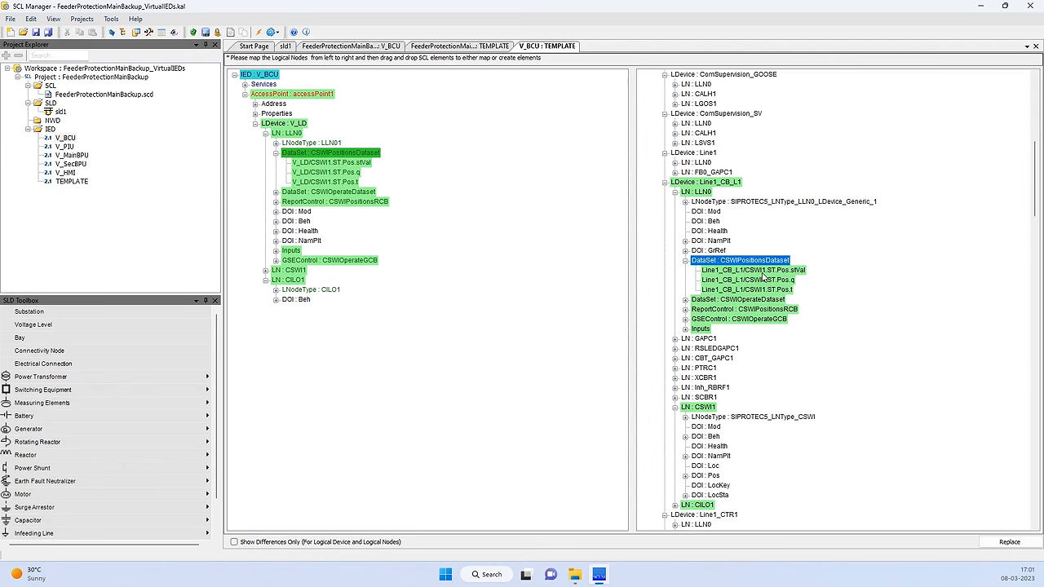
{"action": "left_click", "coordinate": [275, 201]}
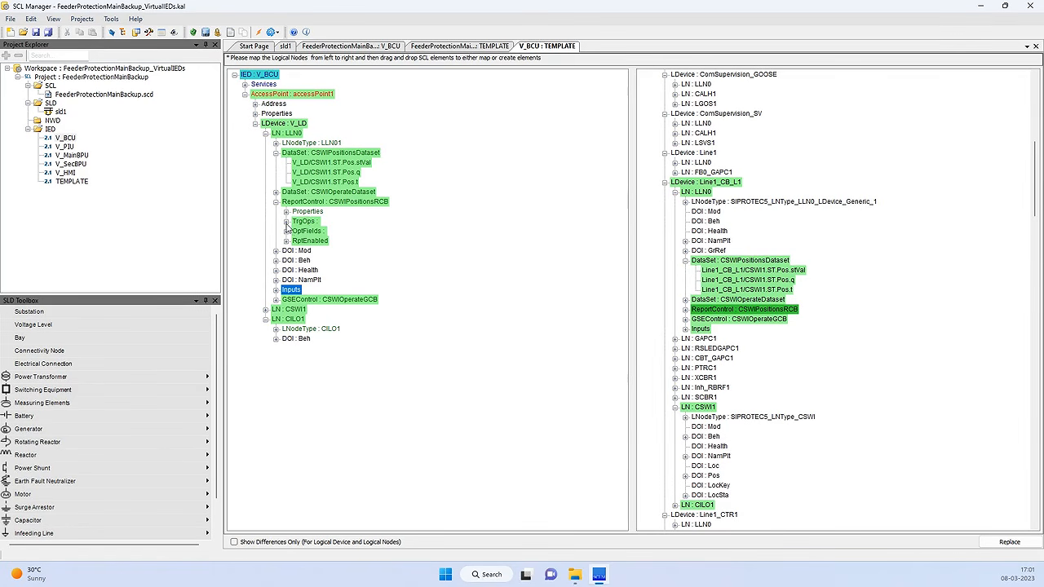
{"action": "left_click", "coordinate": [286, 222]}
{"action": "left_click", "coordinate": [276, 202]}
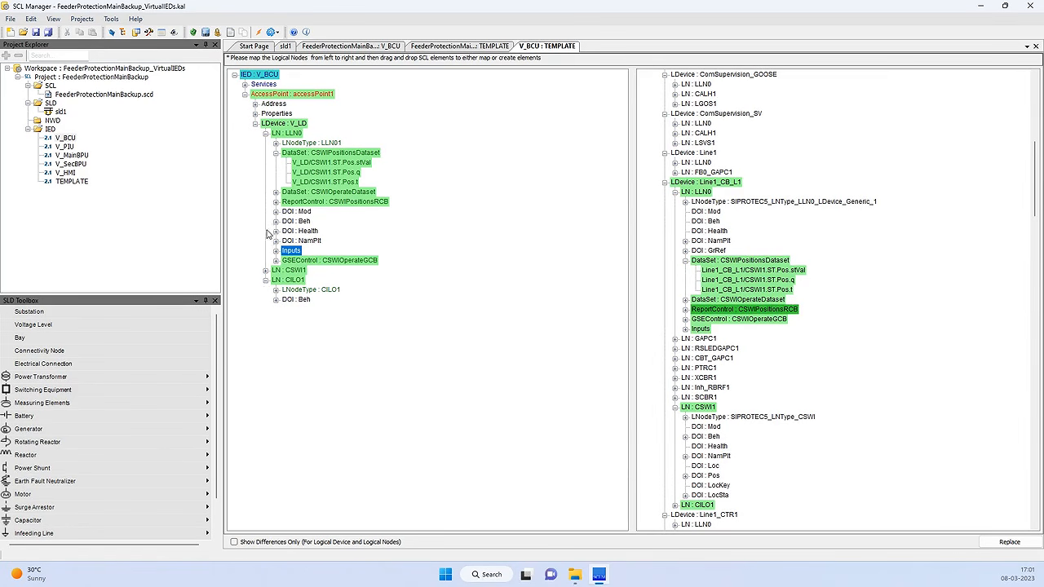
- Inspect the CSWIOperateGCB control block and the first ExtRef under Inputs in V_BCU's LLN0
{"action": "left_click", "coordinate": [276, 260]}
{"action": "left_click", "coordinate": [307, 290]}
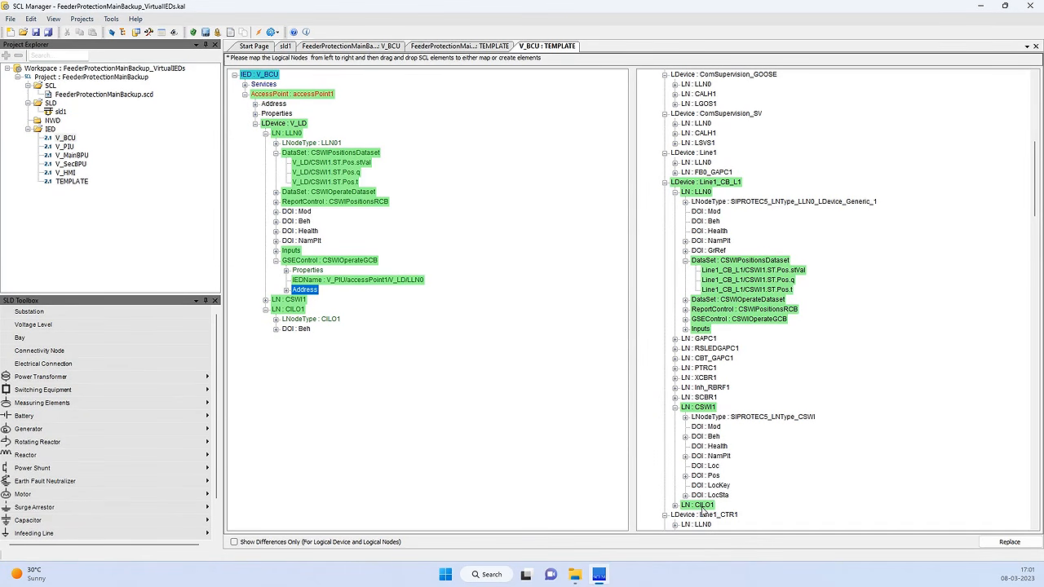
{"action": "left_click", "coordinate": [291, 251]}
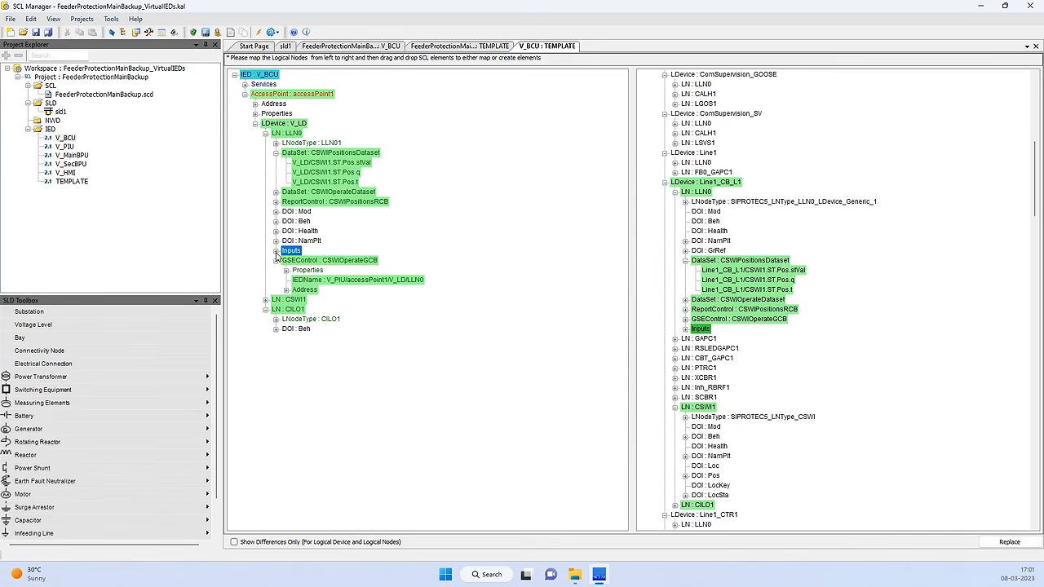
{"action": "left_click", "coordinate": [276, 251]}
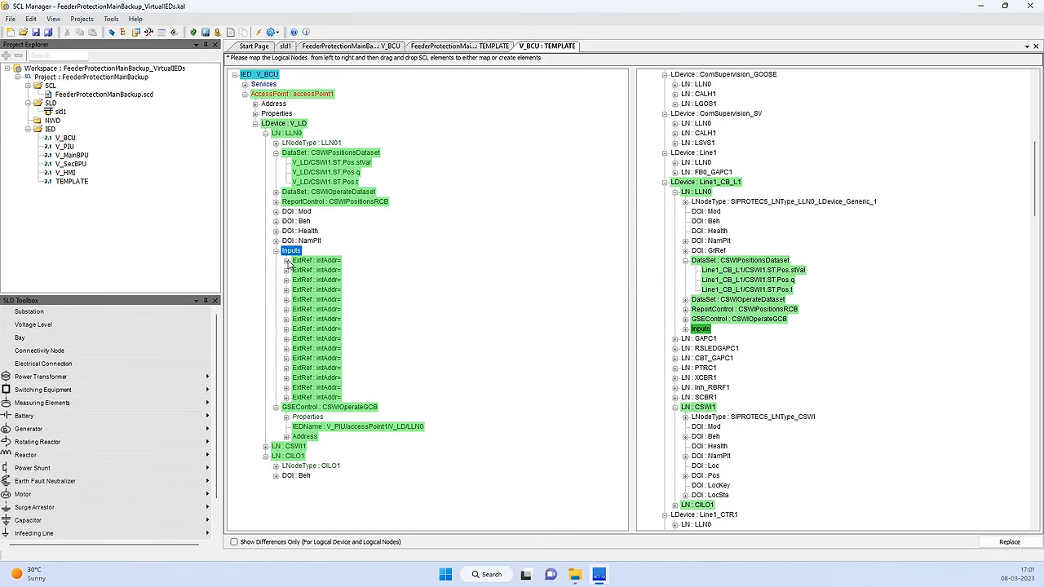
{"action": "left_click", "coordinate": [286, 261]}
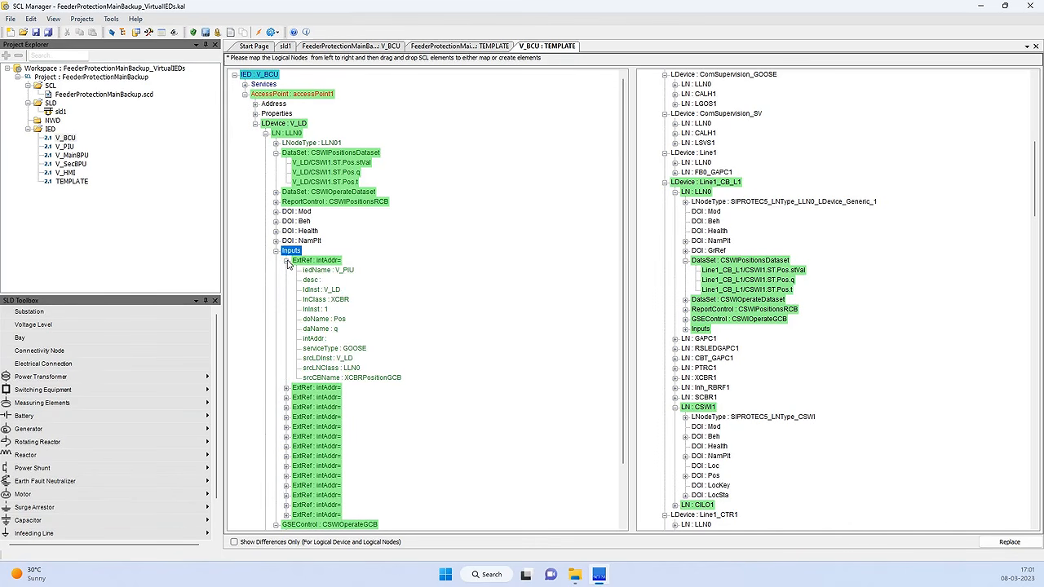
- Compare the first ExtRef under Inputs in V_BCU's LLN0 with its mapped counterpart in LLN0 of TEMPLATE's Line1_CB_L1
{"action": "left_click", "coordinate": [341, 271]}
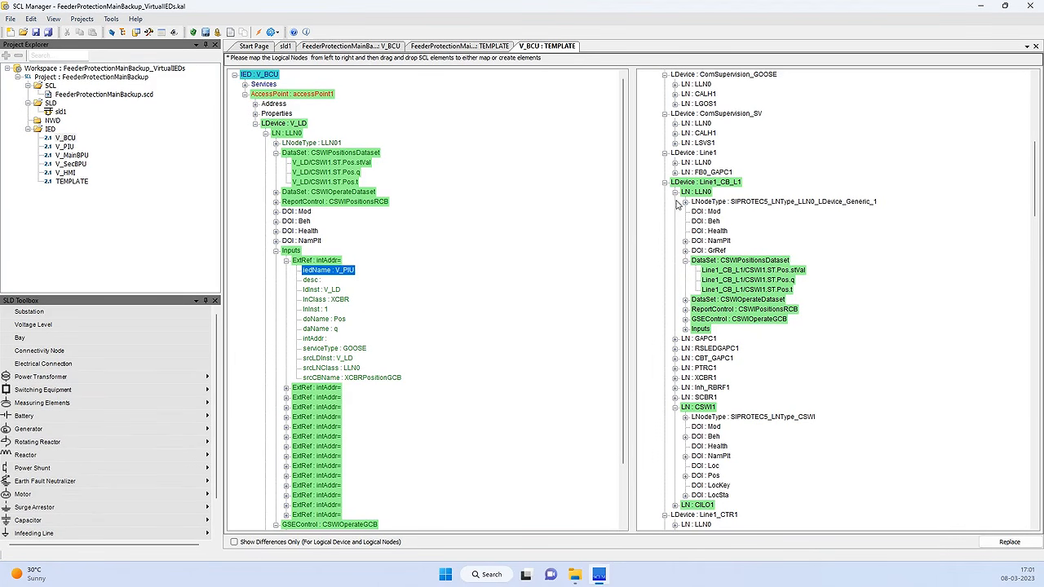
{"action": "left_click", "coordinate": [685, 329]}
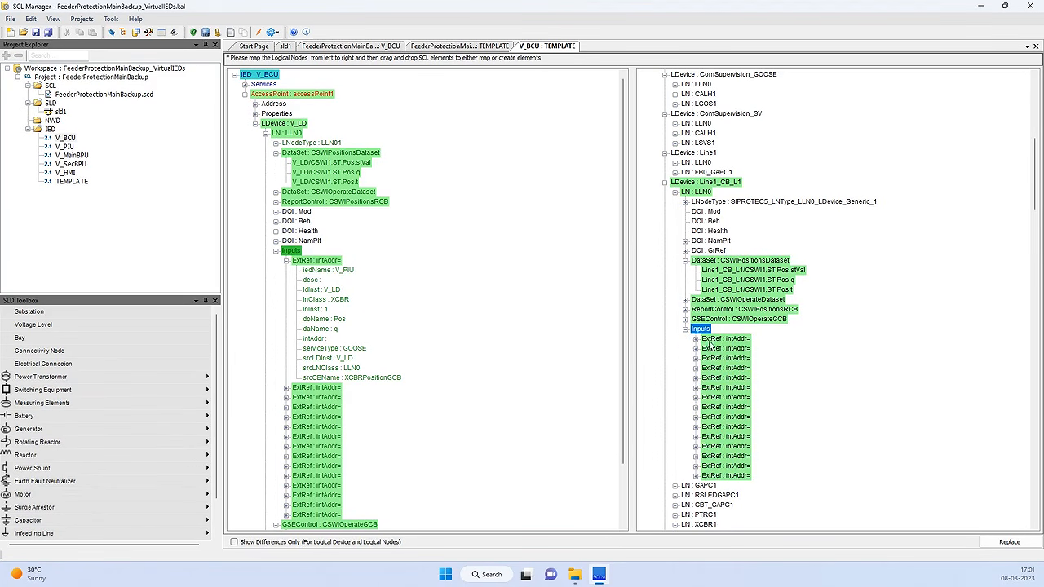
{"action": "left_click", "coordinate": [696, 339]}
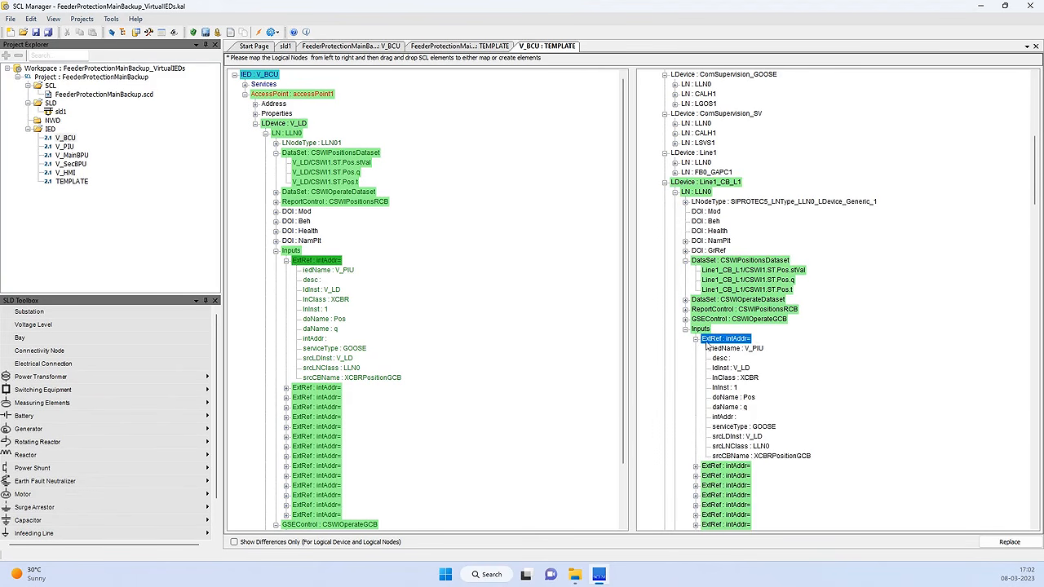
{"action": "left_click", "coordinate": [743, 351]}
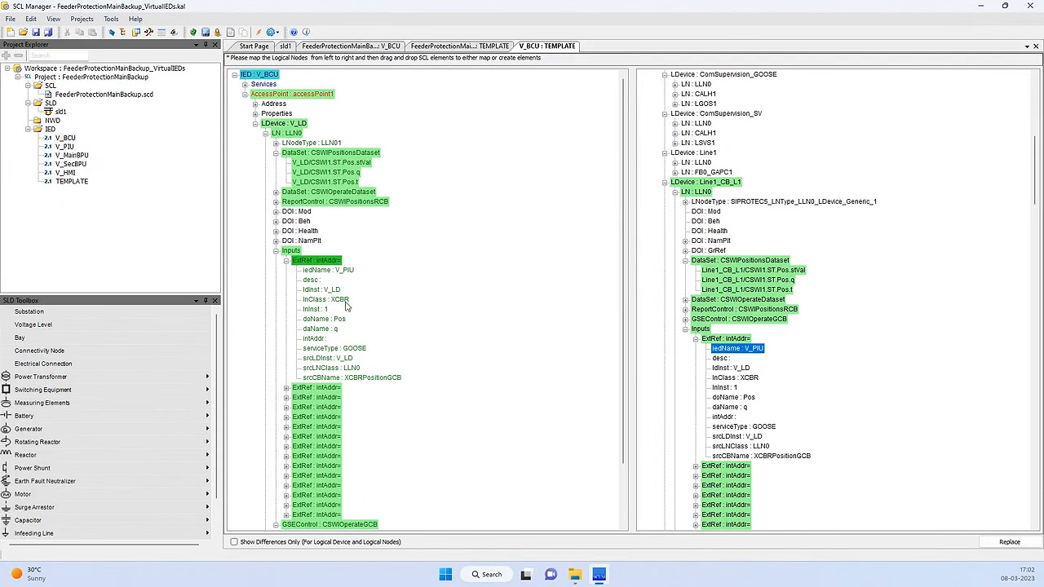
{"action": "left_click", "coordinate": [333, 273]}
{"action": "left_click", "coordinate": [331, 300]}
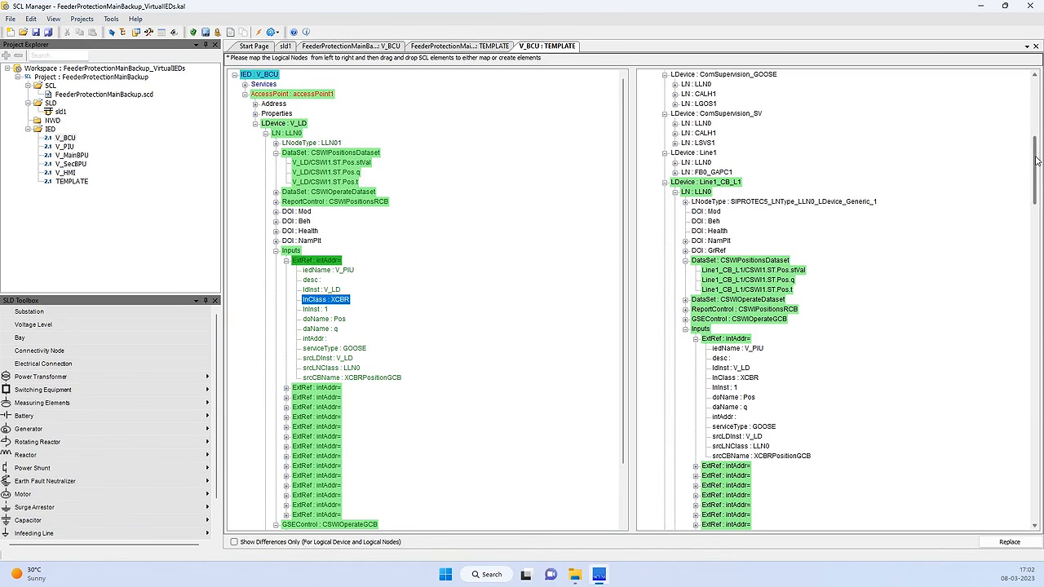
- Replace the virtual IED V_BCU with the mapped TEMPLATE IED and select V_BCU in the project
{"action": "left_click_drag", "start_coordinate": [1037, 160], "coordinate": [1038, 475]}
{"action": "left_click", "coordinate": [1009, 544]}
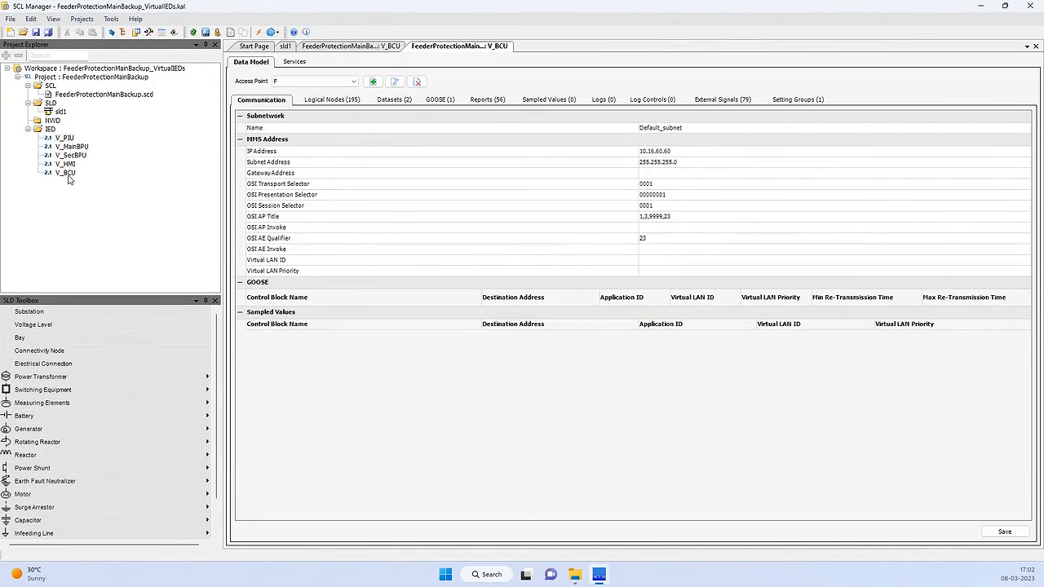
{"action": "left_click", "coordinate": [68, 176]}
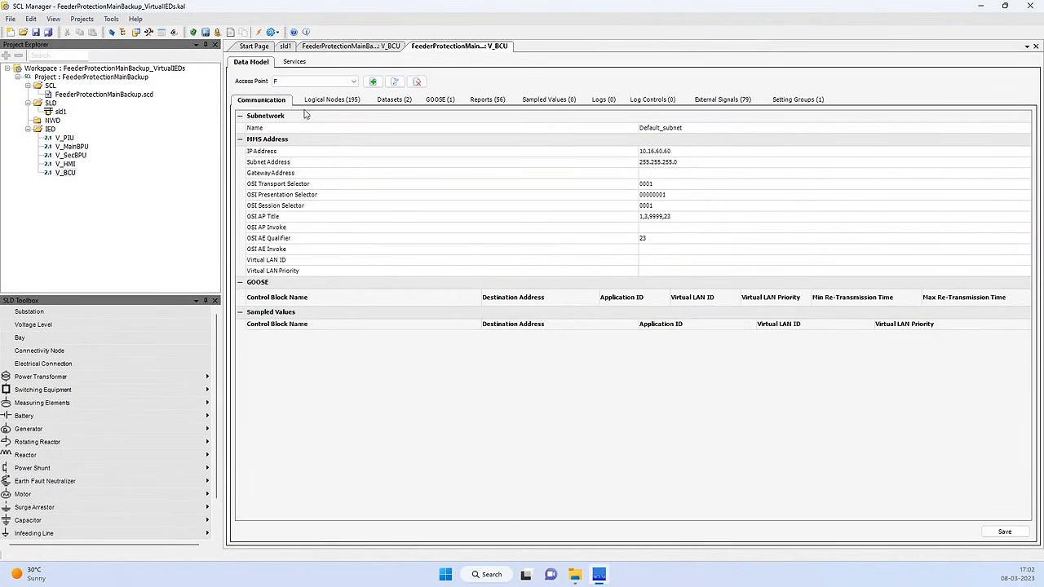
- Review the replaced V_BCU's logical devices, datasets, GOOSE control block and external signals
{"action": "left_click", "coordinate": [336, 100]}
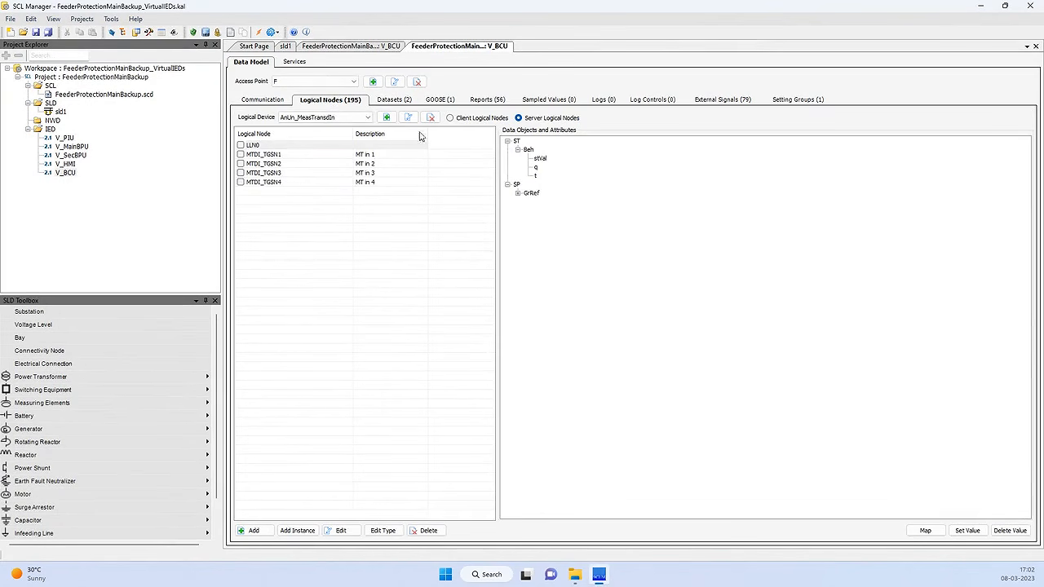
{"action": "left_click", "coordinate": [368, 118]}
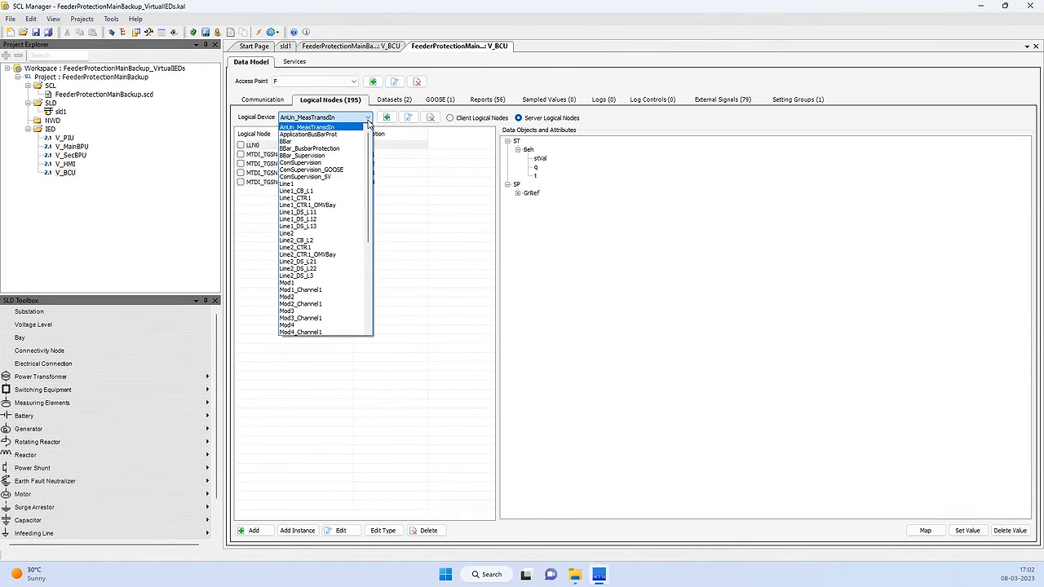
{"action": "left_click", "coordinate": [412, 177]}
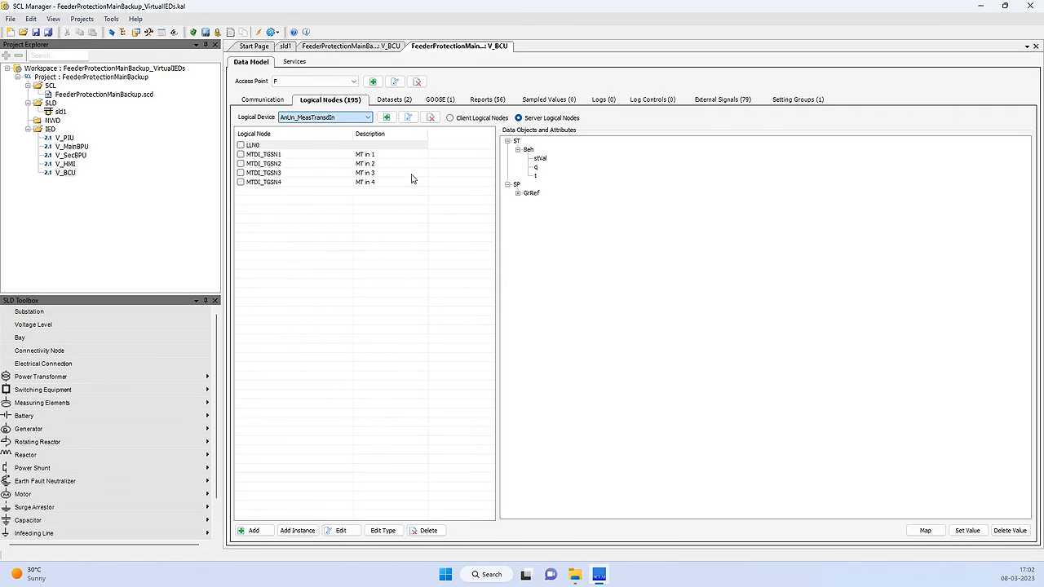
{"action": "left_click", "coordinate": [398, 101]}
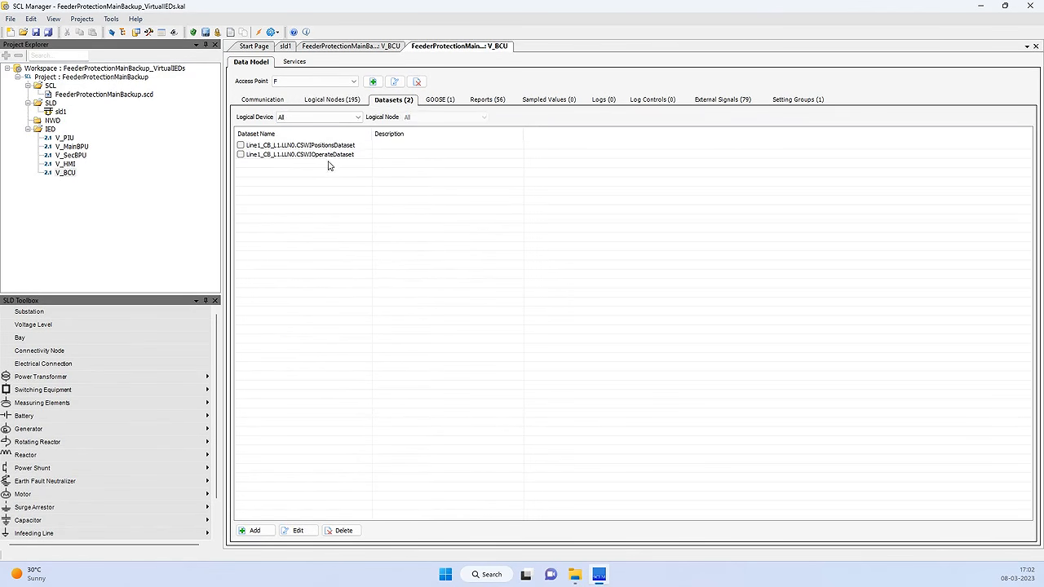
{"action": "left_click", "coordinate": [442, 101]}
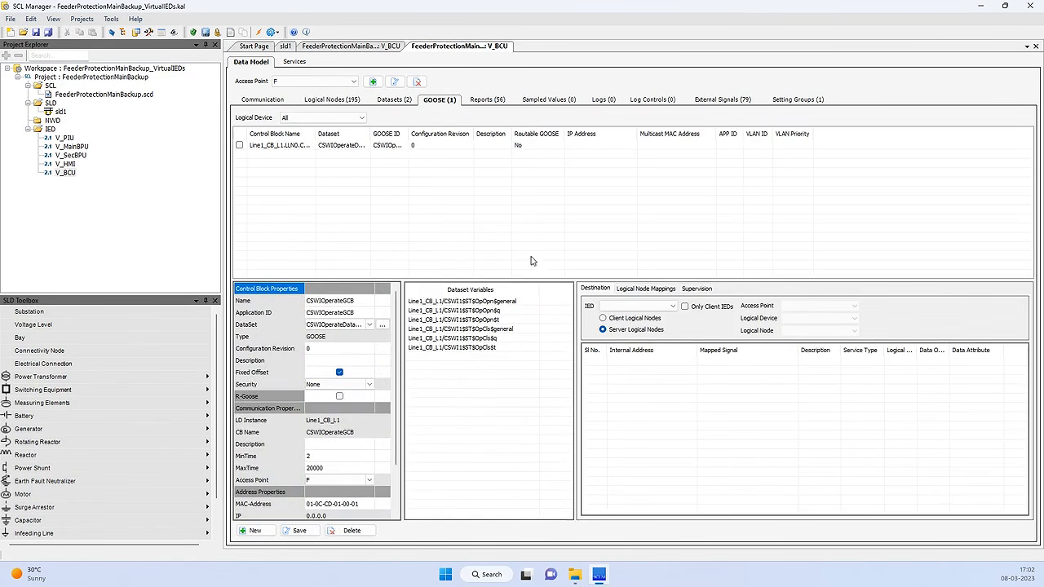
{"action": "left_click", "coordinate": [723, 101]}
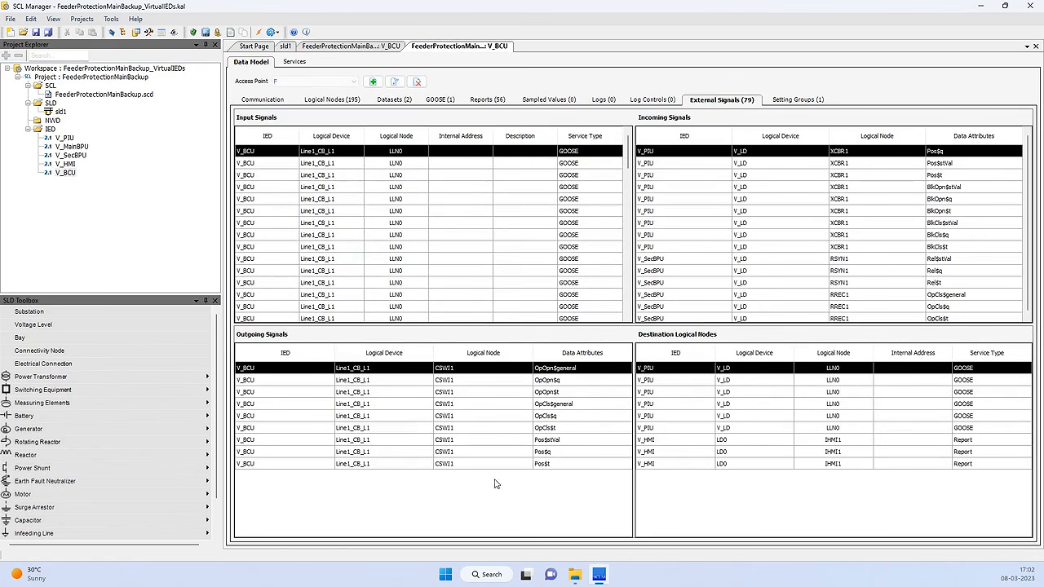
{"action": "left_click", "coordinate": [552, 405]}
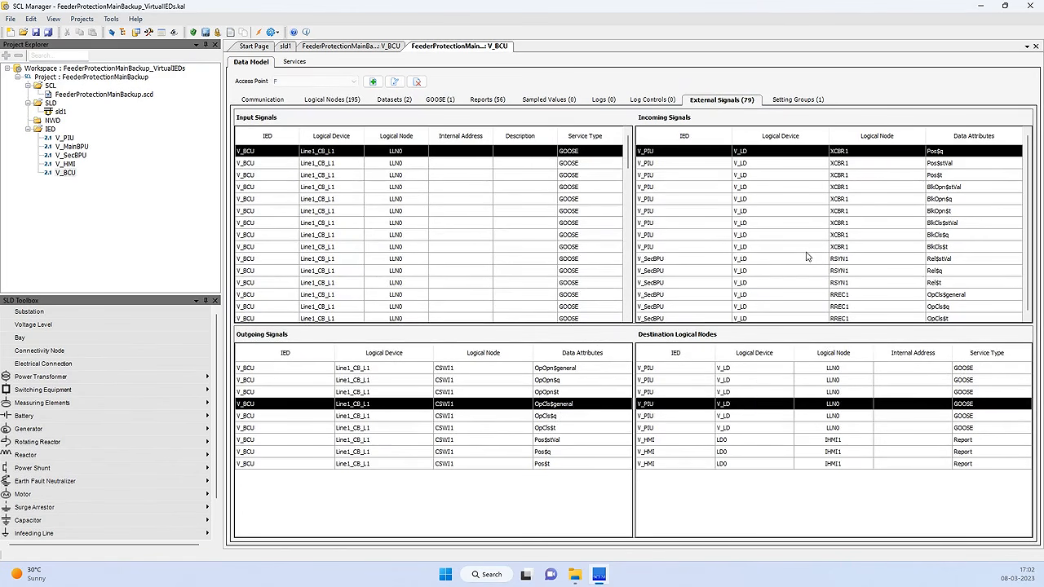
- Open the project's External Signals mapping matrix and examine V_BCU's CSWIOperateGCB signals to V_PIU and CSWIPositionsRCB signals to V_HMI
{"action": "left_click", "coordinate": [63, 137]}
{"action": "left_click", "coordinate": [82, 18]}
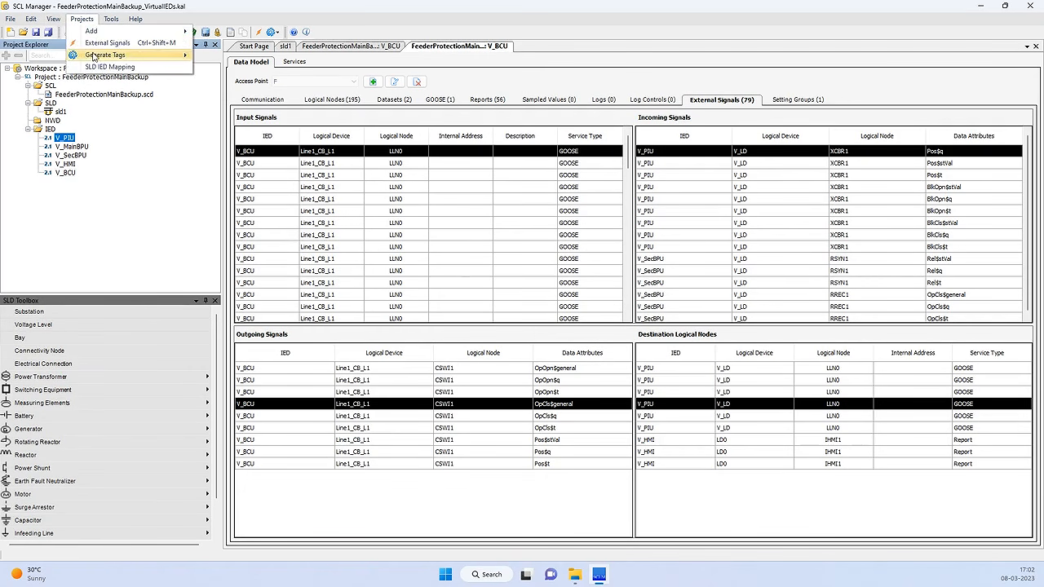
{"action": "left_click", "coordinate": [105, 42]}
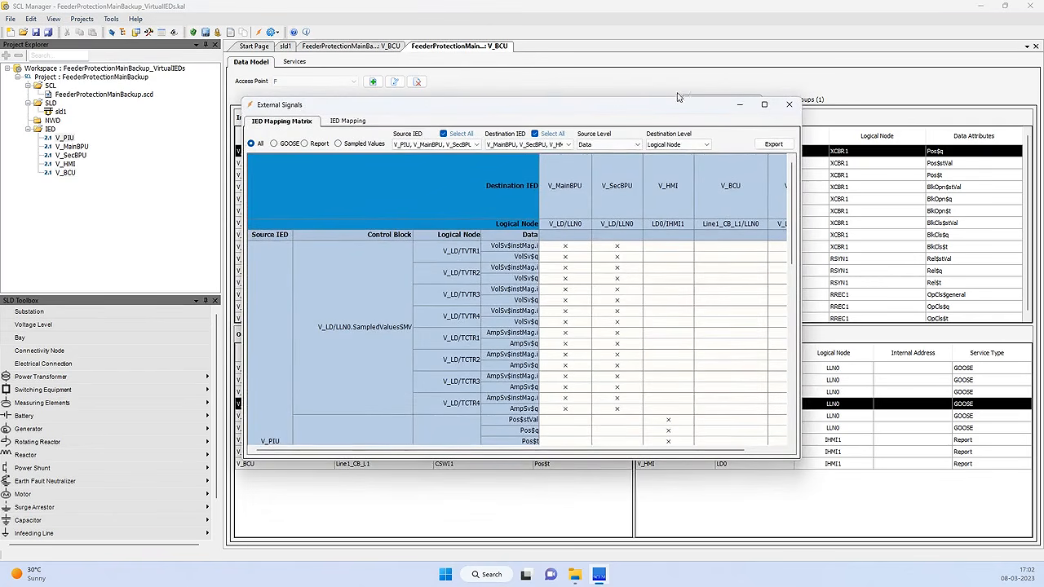
{"action": "left_click", "coordinate": [764, 104]}
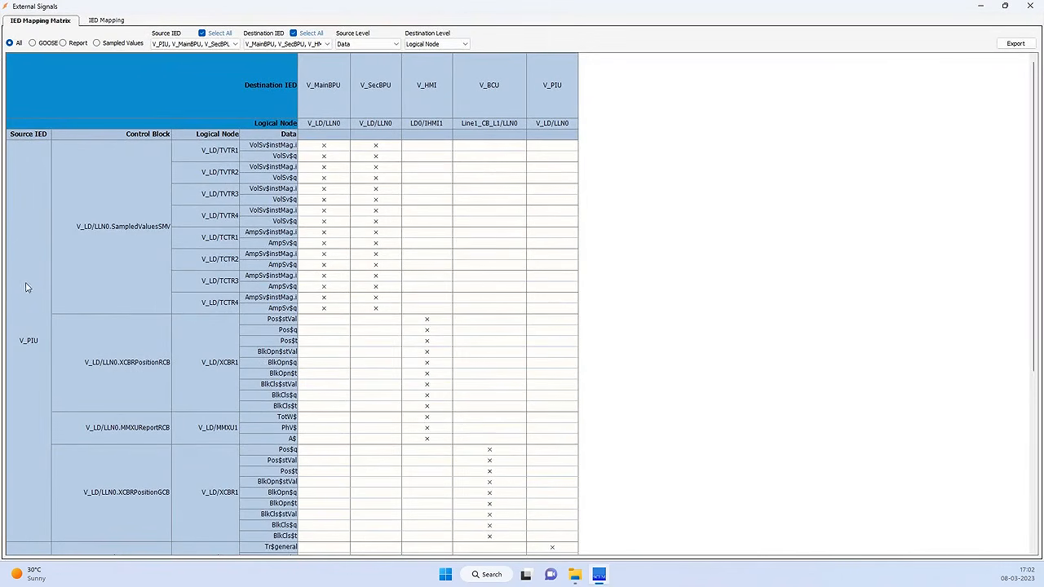
{"action": "scroll", "coordinate": [270, 317], "scroll_direction": "down", "scroll_amount": 8}
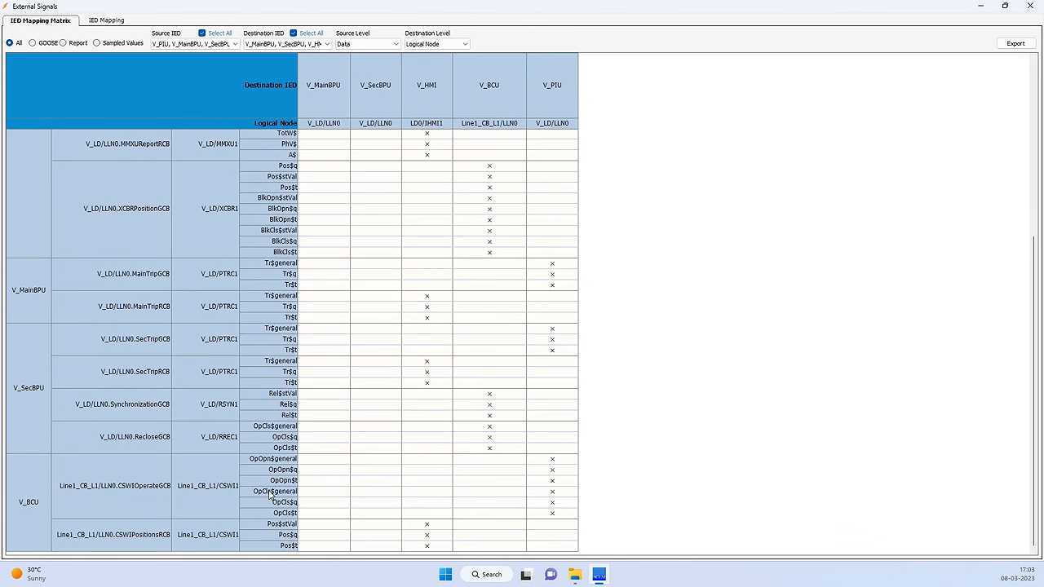
{"action": "left_click", "coordinate": [552, 459]}
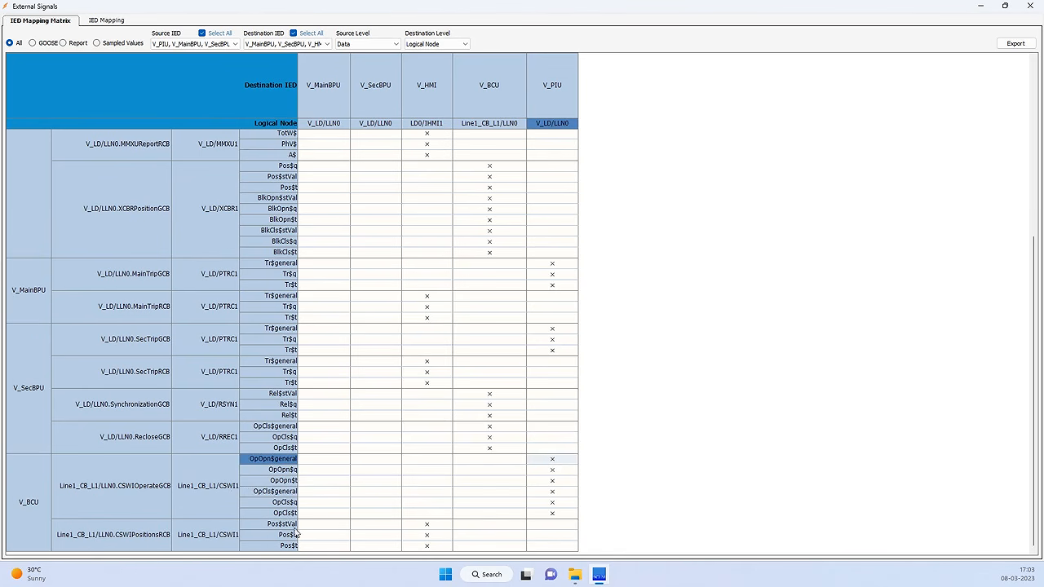
{"action": "left_click", "coordinate": [432, 527]}
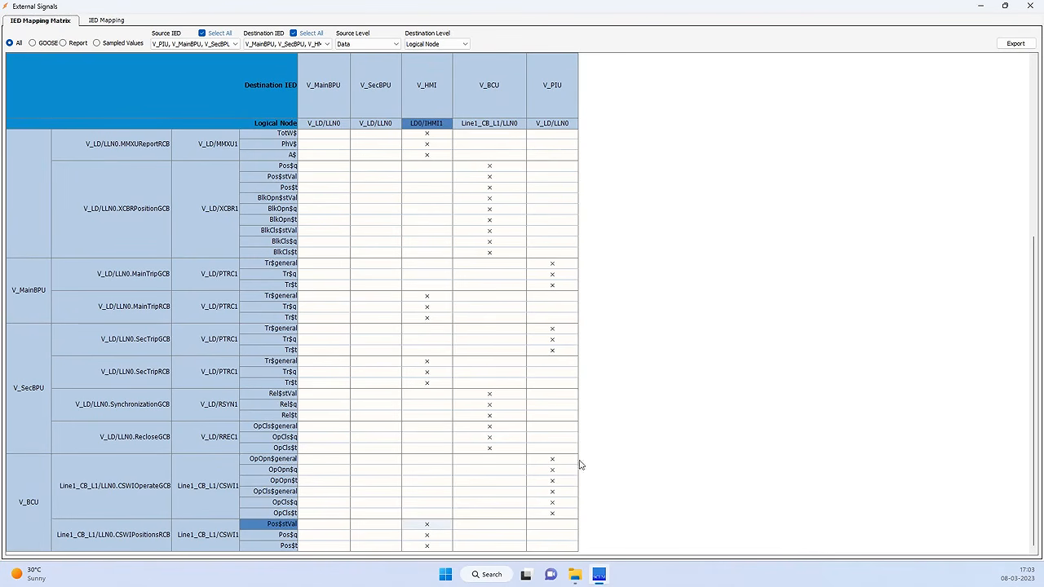
- Examine the signals V_BCU receives through V_PIU's XCBRPositionGCB and V_SecBPU's RecloseGCB, and close the External Signals matrix
{"action": "left_click", "coordinate": [493, 91]}
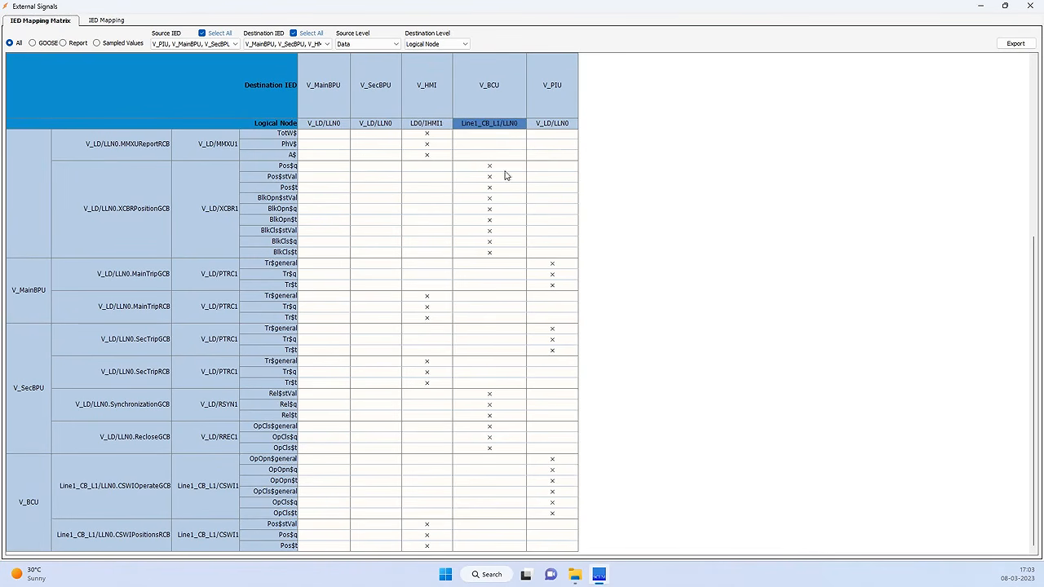
{"action": "scroll", "coordinate": [499, 179], "scroll_direction": "up", "scroll_amount": 4}
{"action": "scroll", "coordinate": [499, 179], "scroll_direction": "down", "scroll_amount": 3}
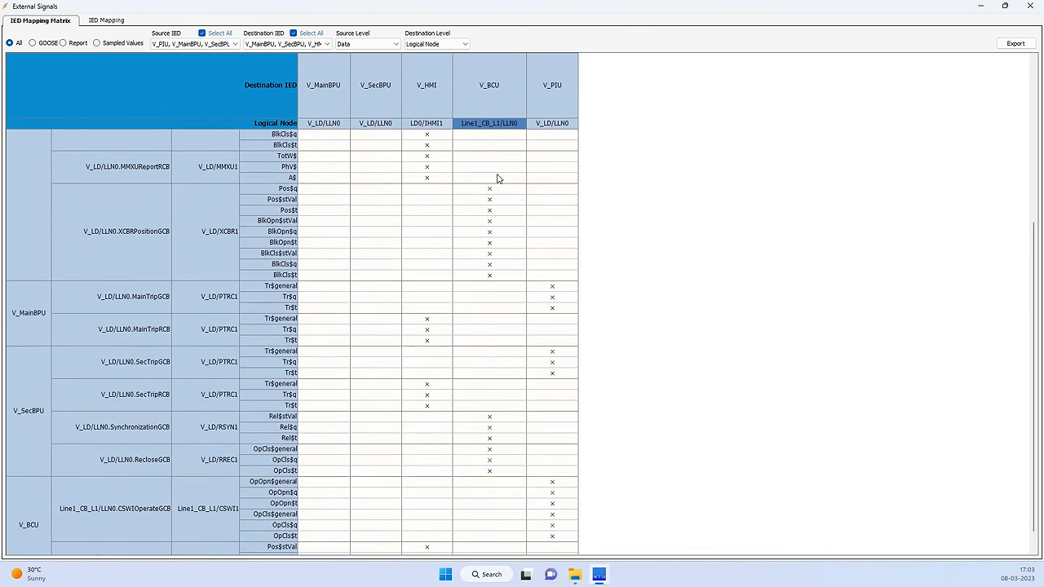
{"action": "left_click", "coordinate": [490, 190]}
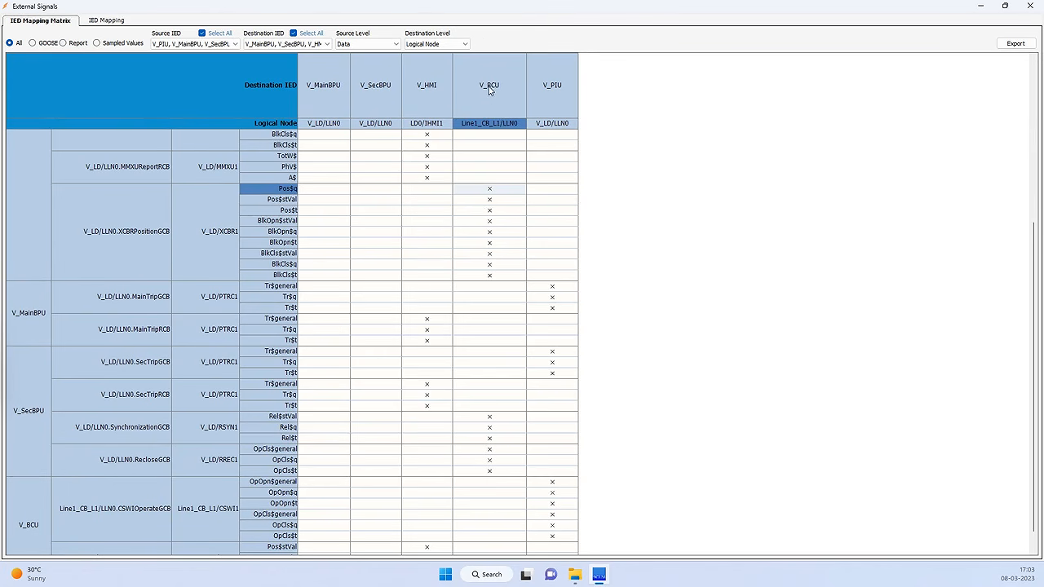
{"action": "scroll", "coordinate": [499, 307], "scroll_direction": "down", "scroll_amount": 1}
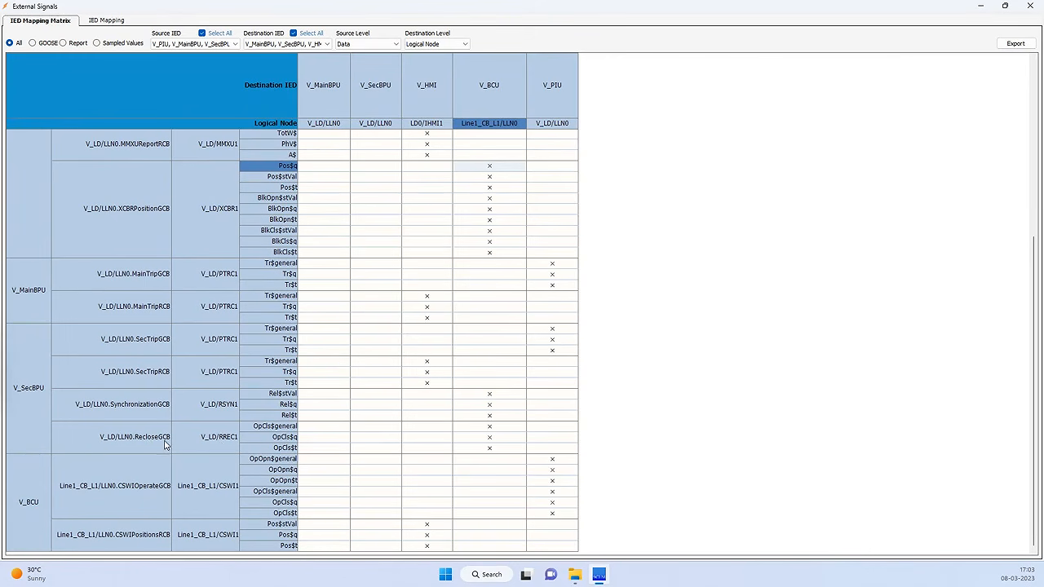
{"action": "left_click", "coordinate": [486, 439]}
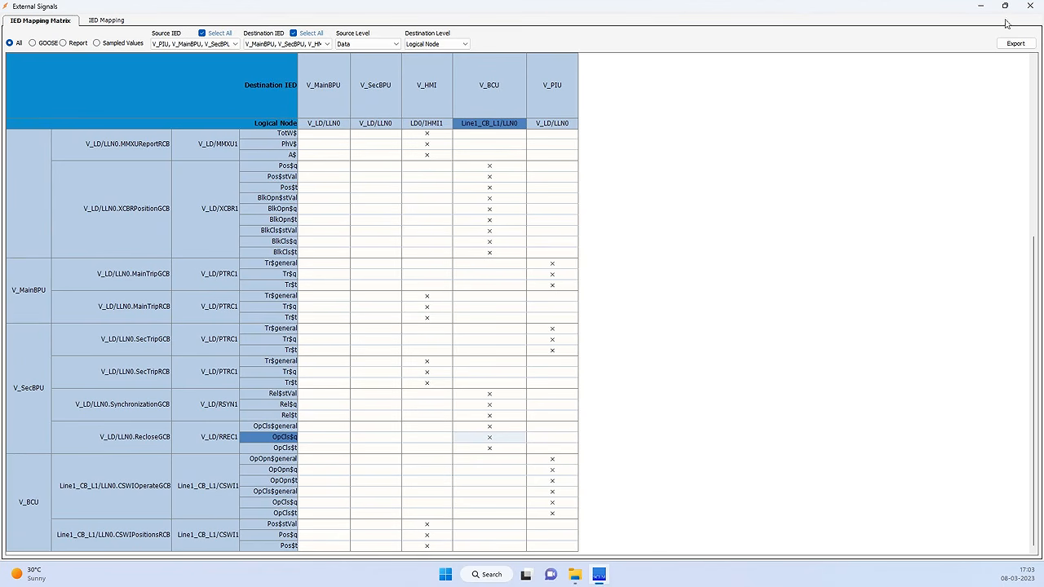
{"action": "left_click", "coordinate": [1030, 7]}
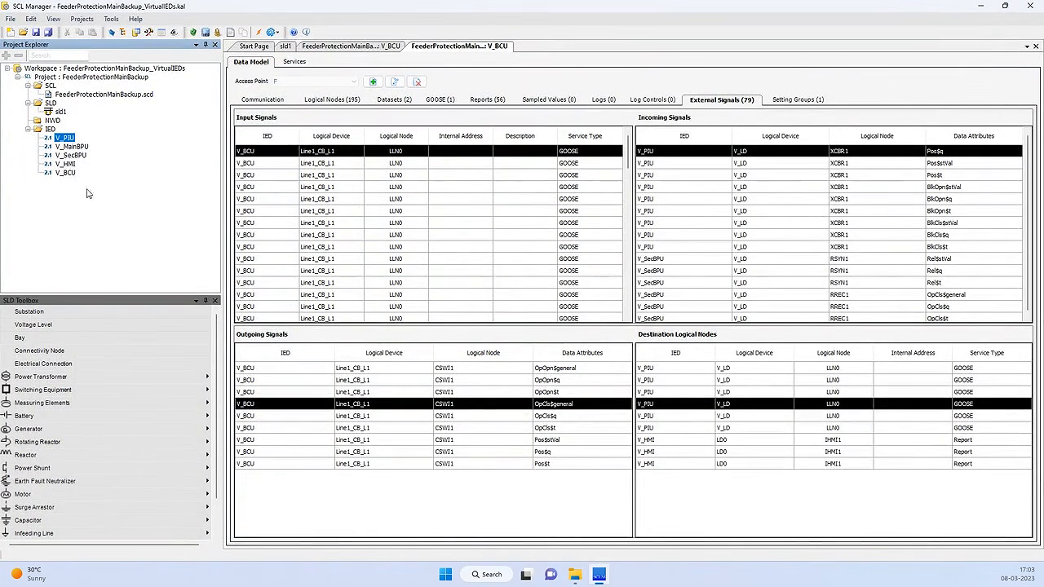
- Import HITACHI-SAM600-PIU__i56_wHW_PIU.icd from the Vendor-ICDs folder as a new IED in the project
{"action": "right_click", "coordinate": [49, 129]}
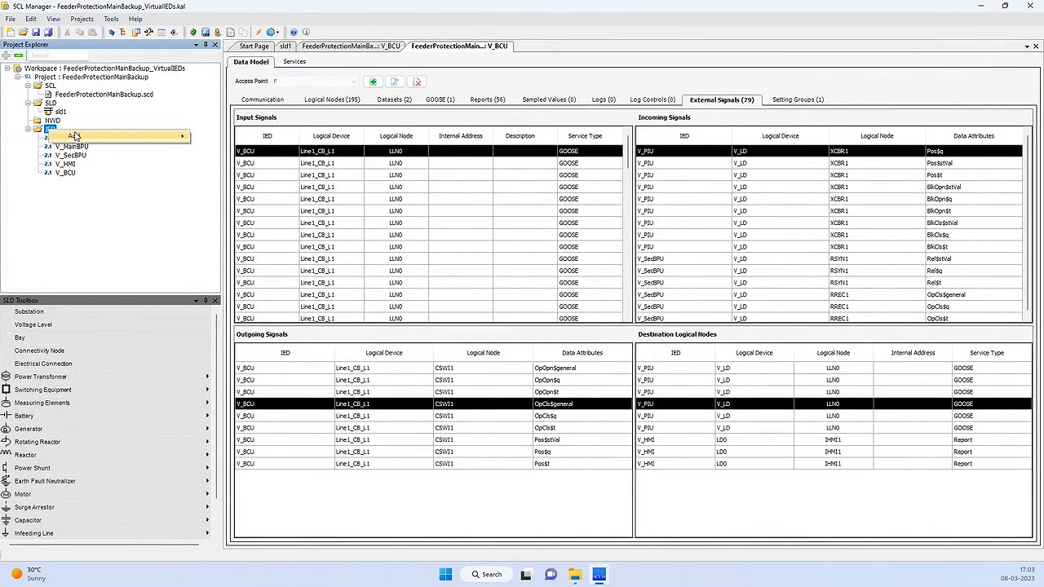
{"action": "mouse_move", "coordinate": [73, 135]}
{"action": "left_click", "coordinate": [206, 138]}
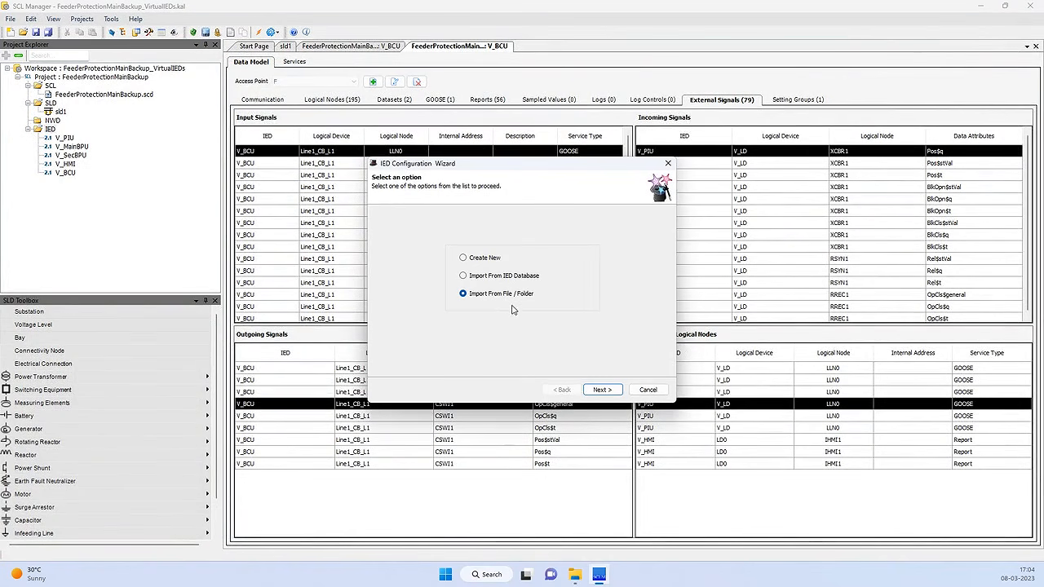
{"action": "left_click", "coordinate": [601, 389]}
{"action": "left_click", "coordinate": [581, 233]}
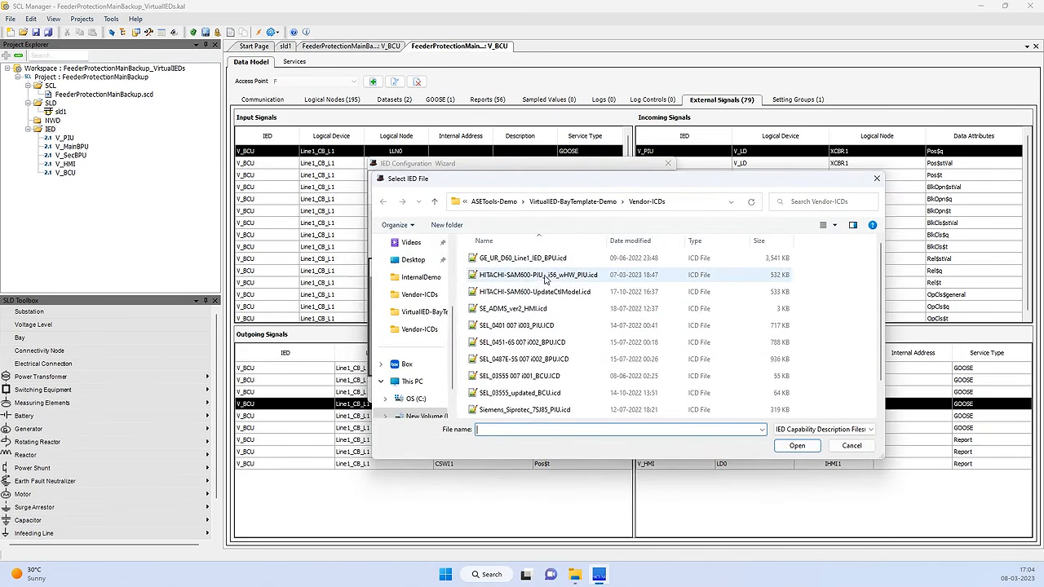
{"action": "left_click", "coordinate": [543, 277]}
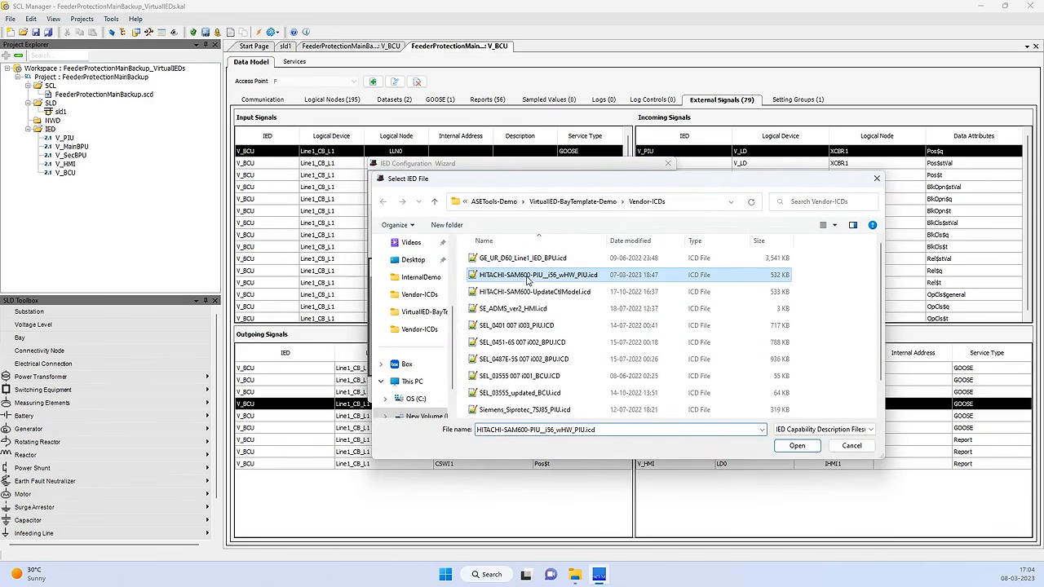
{"action": "left_click", "coordinate": [797, 447]}
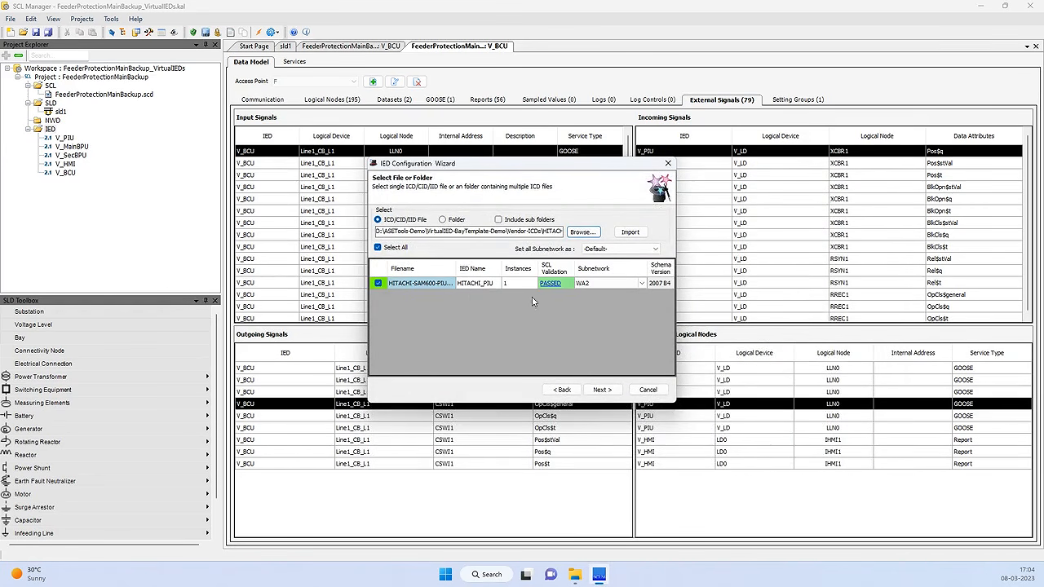
{"action": "left_click", "coordinate": [602, 390]}
{"action": "left_click", "coordinate": [604, 391]}
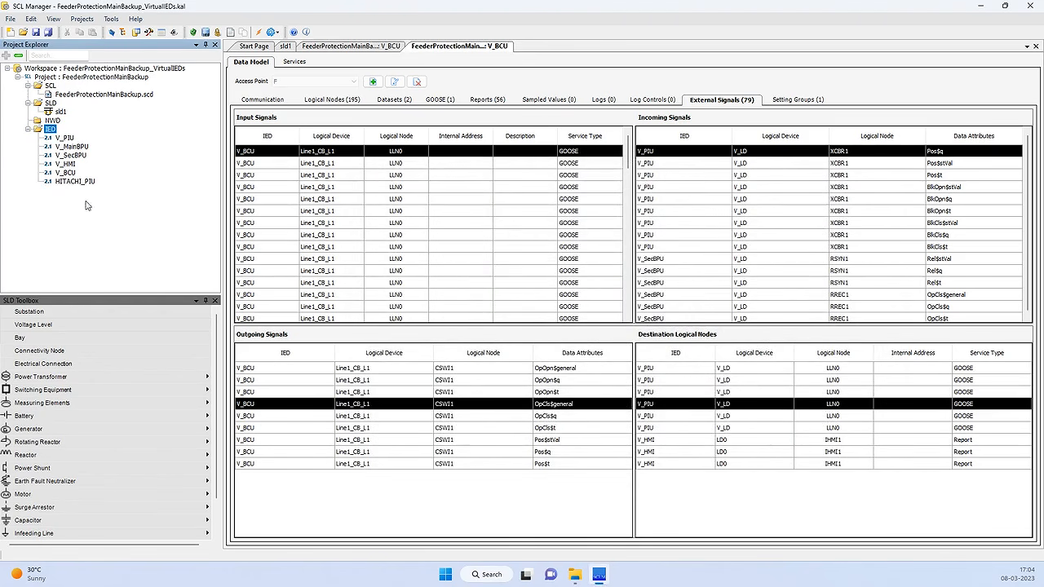
- Start replacing the virtual IED V_PIU, choosing HITACHI_PIU in the FeederProtectionMainBackup project as the replacement IED
{"action": "left_click", "coordinate": [63, 138]}
{"action": "right_click", "coordinate": [65, 139]}
{"action": "left_click", "coordinate": [97, 300]}
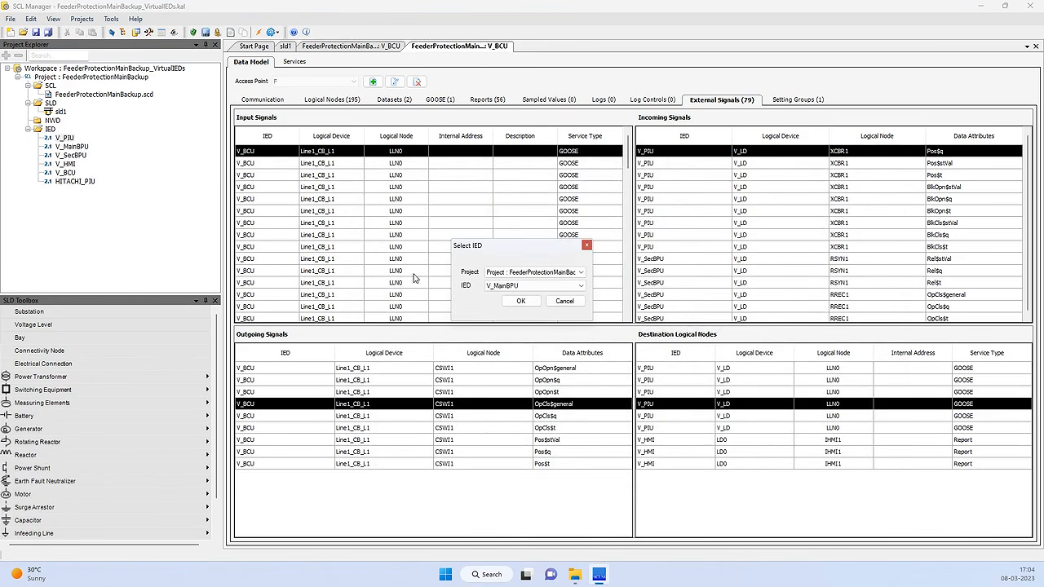
{"action": "left_click", "coordinate": [494, 285]}
{"action": "left_click", "coordinate": [500, 325]}
{"action": "left_click", "coordinate": [521, 300]}
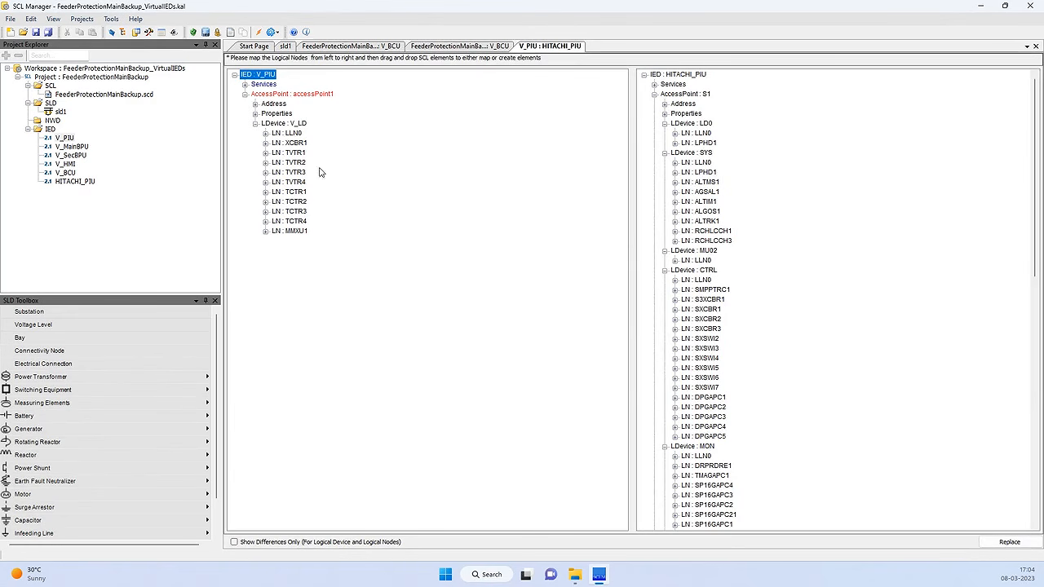
- Map V_PIU's XCBR1 logical node to S3XCBR1 under HITACHI_PIU's CTRL logical device
{"action": "left_click", "coordinate": [297, 146]}
{"action": "left_click_drag", "start_coordinate": [302, 146], "coordinate": [701, 303]}
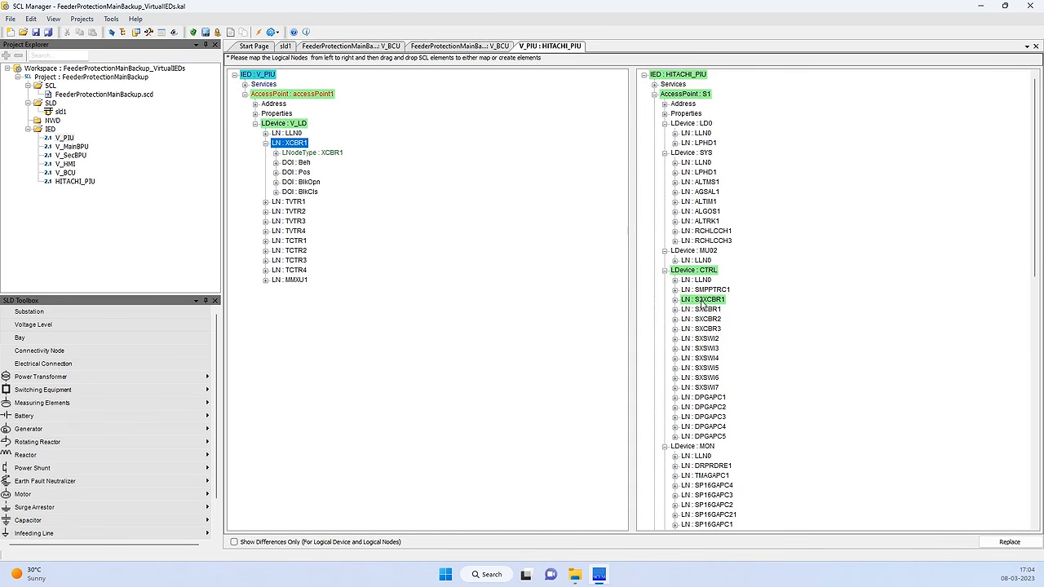
- Map V_PIU's TVTR1 to TVTR4 to U00ATVTR1, U00BTVTR1, U00CTVTR1 and U00NTVTR1 respectively under HITACHI_PIU's AIV4_NC logical device
{"action": "left_click", "coordinate": [295, 202]}
{"action": "scroll", "coordinate": [804, 202], "scroll_direction": "down", "scroll_amount": 15}
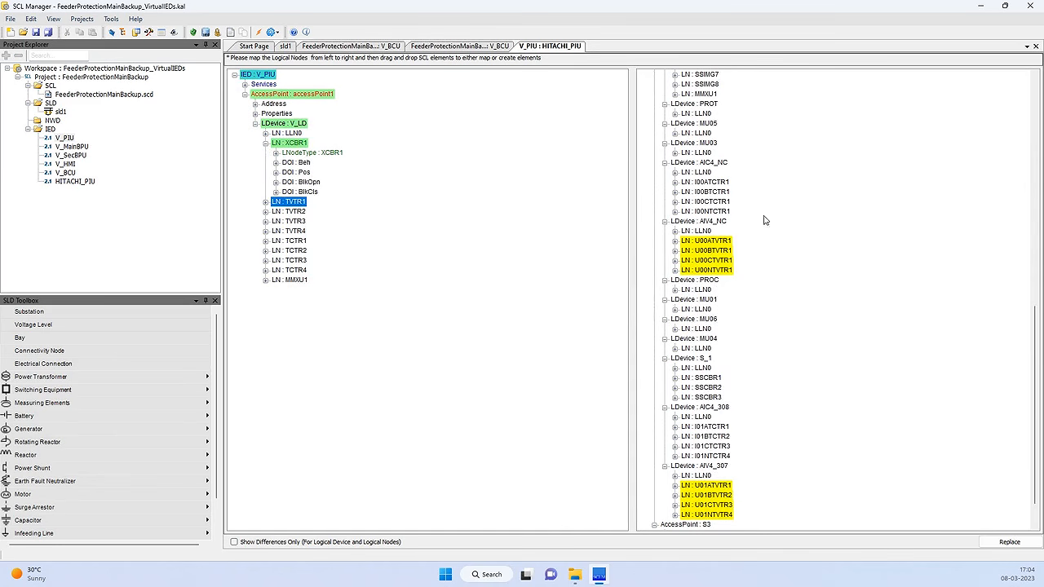
{"action": "left_click_drag", "start_coordinate": [288, 201], "coordinate": [709, 244]}
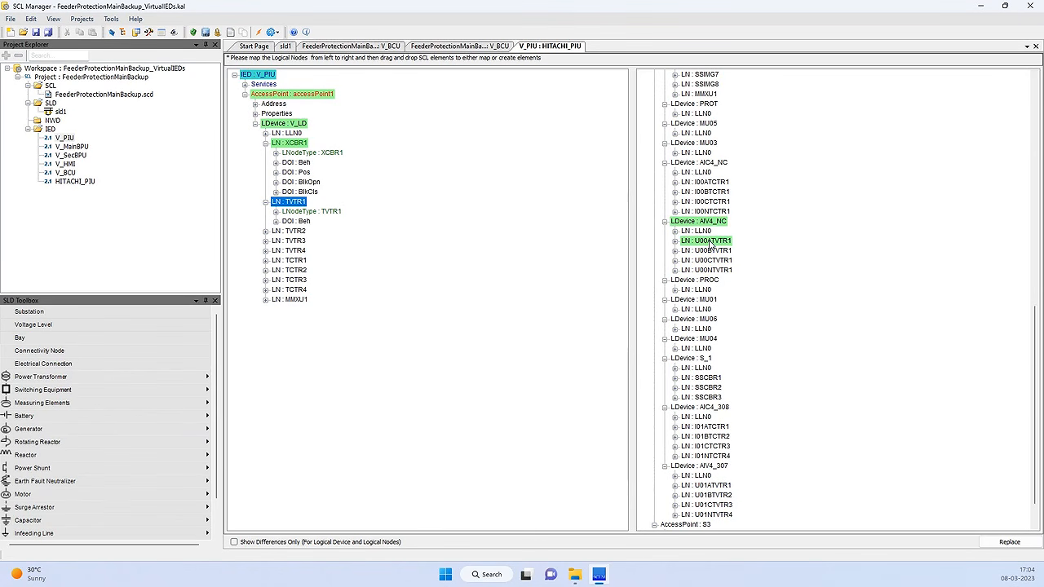
{"action": "left_click_drag", "start_coordinate": [289, 233], "coordinate": [705, 256]}
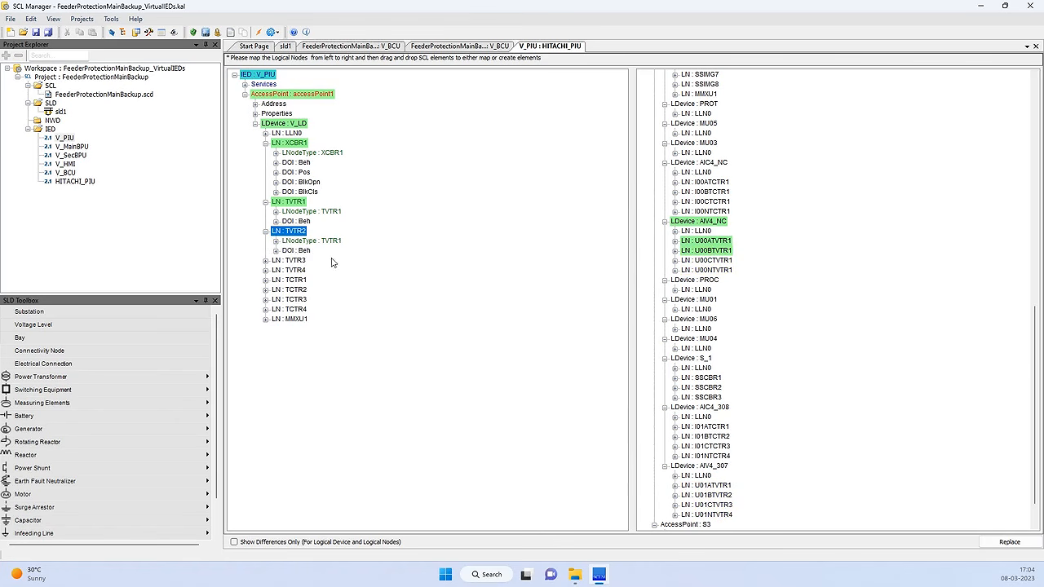
{"action": "left_click", "coordinate": [290, 262]}
{"action": "left_click_drag", "start_coordinate": [291, 265], "coordinate": [706, 261]}
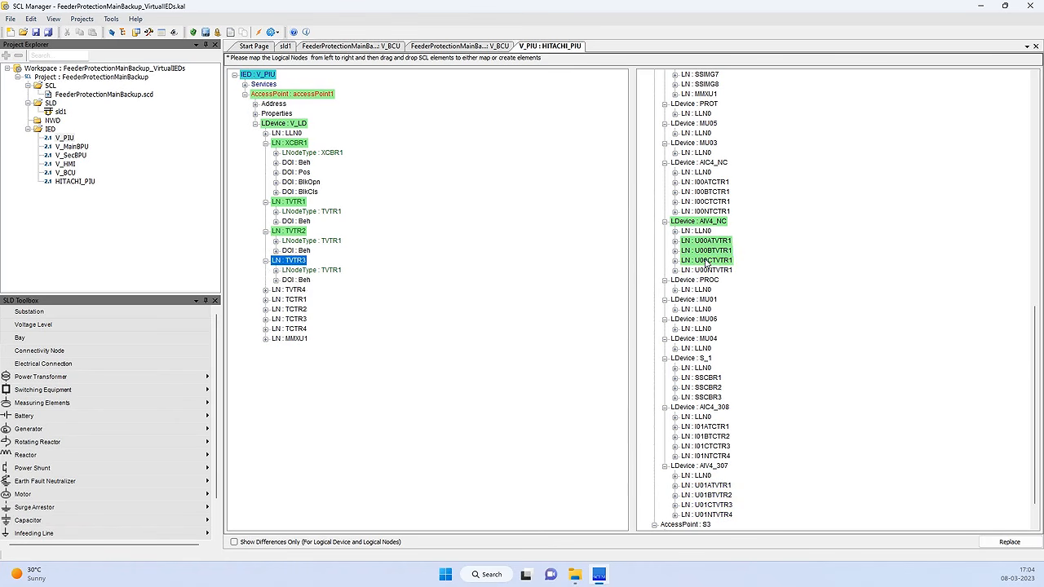
{"action": "left_click", "coordinate": [296, 291]}
{"action": "left_click_drag", "start_coordinate": [296, 292], "coordinate": [712, 275]}
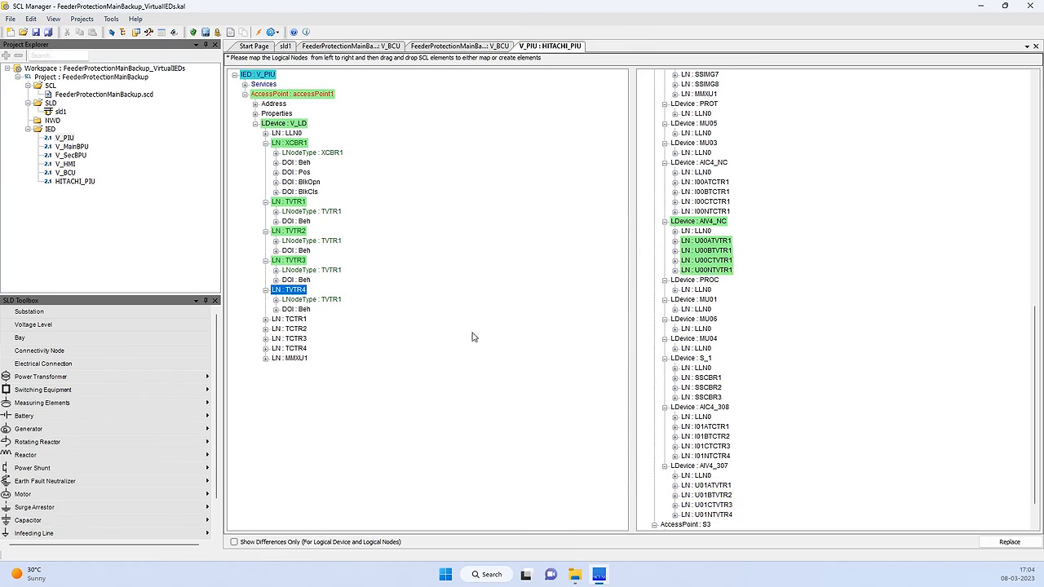
- Map V_PIU's TCTR1 to TCTR4 to I01ATCTR1, I01BTCTR2, I01CTCTR3 and I01NTCTR4 respectively under HITACHI_PIU's AIC4_308 logical device
{"action": "left_click", "coordinate": [297, 320]}
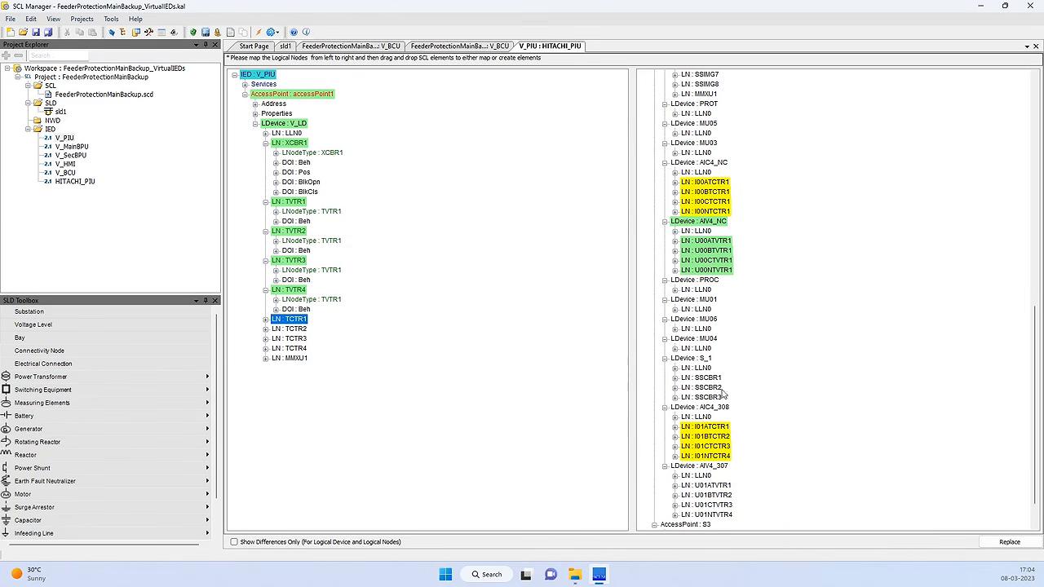
{"action": "scroll", "coordinate": [813, 365], "scroll_direction": "down", "scroll_amount": 2}
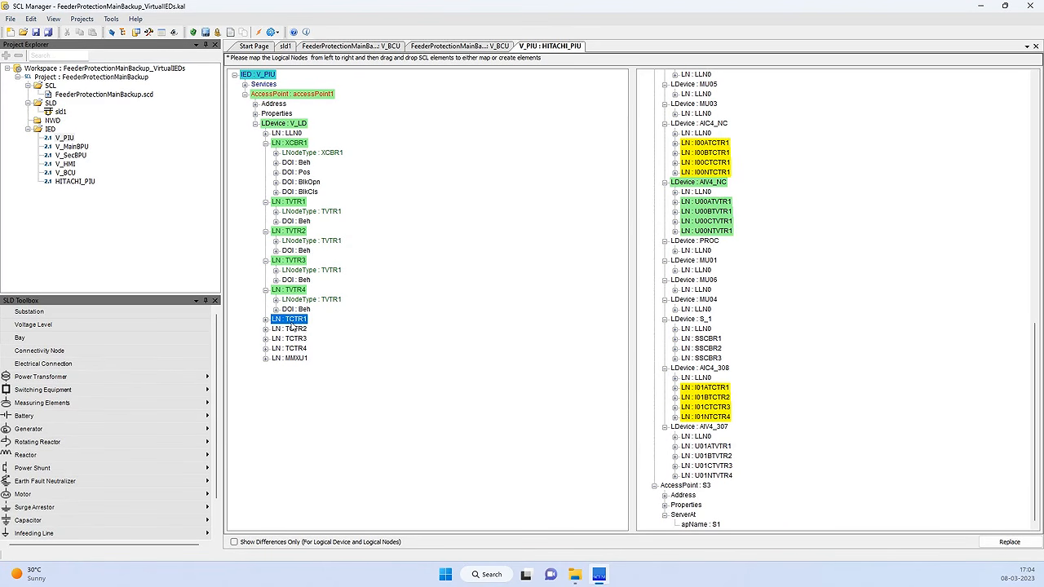
{"action": "left_click_drag", "start_coordinate": [292, 322], "coordinate": [704, 388]}
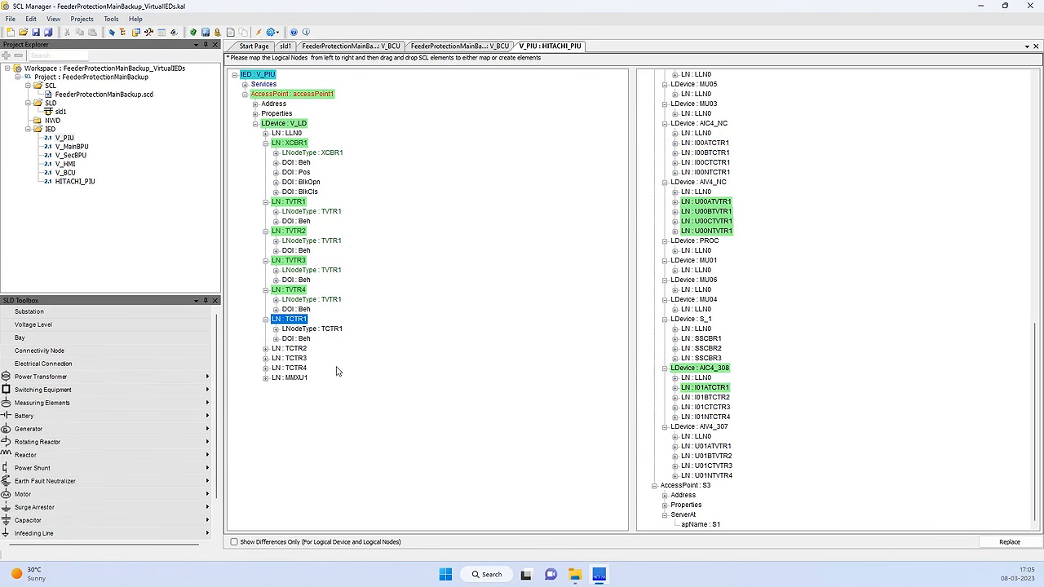
{"action": "left_click_drag", "start_coordinate": [290, 350], "coordinate": [702, 400]}
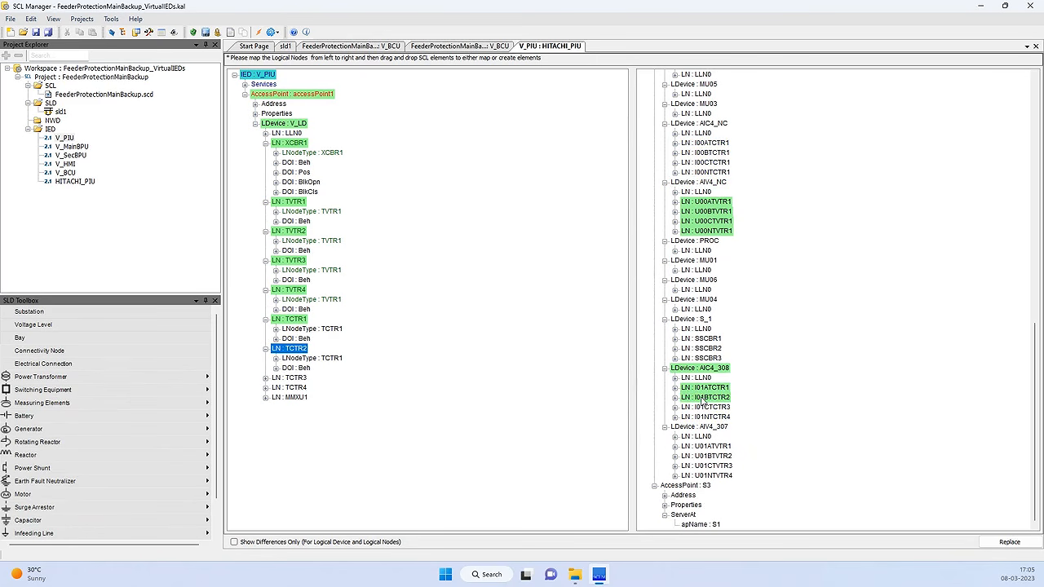
{"action": "left_click", "coordinate": [292, 380]}
{"action": "left_click_drag", "start_coordinate": [293, 380], "coordinate": [700, 411]}
{"action": "left_click", "coordinate": [291, 408]}
{"action": "left_click_drag", "start_coordinate": [291, 413], "coordinate": [703, 418]}
- Map V_PIU's MMXU1 logical node to MMXU1 under HITACHI_PIU's MON logical device
{"action": "left_click", "coordinate": [290, 438]}
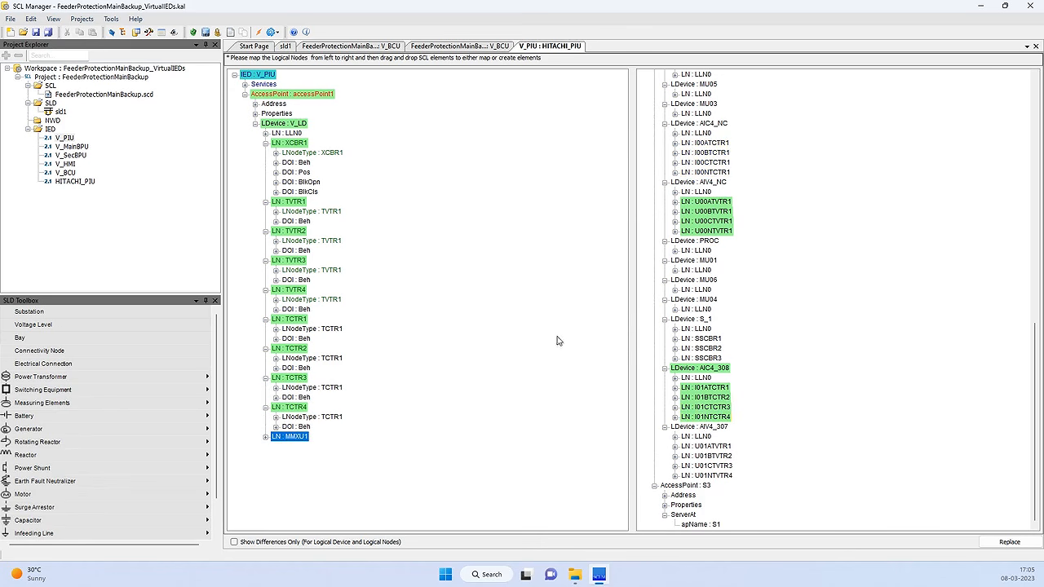
{"action": "scroll", "coordinate": [819, 310], "scroll_direction": "up", "scroll_amount": 5}
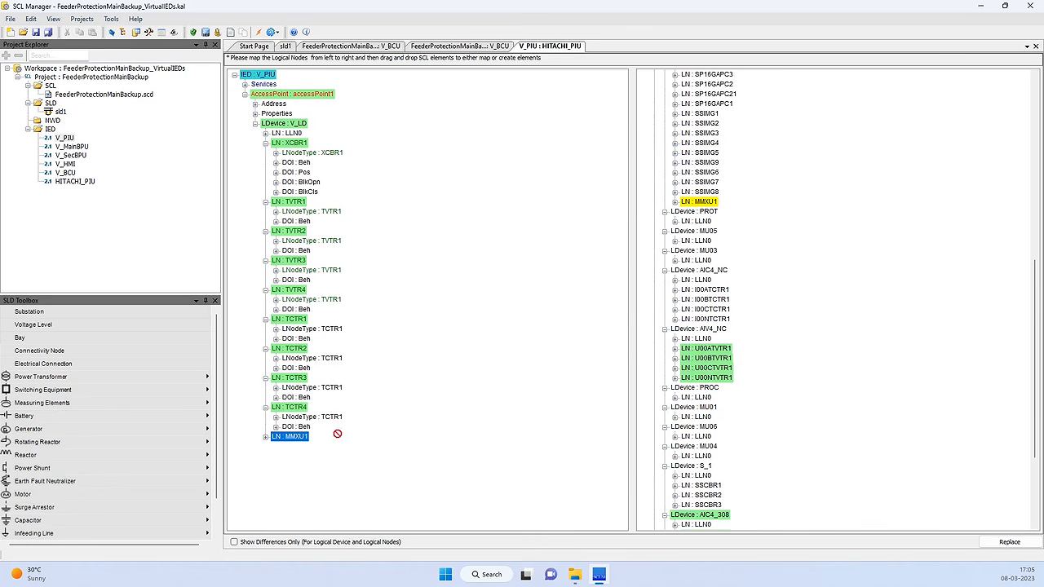
{"action": "double_click", "coordinate": [695, 203]}
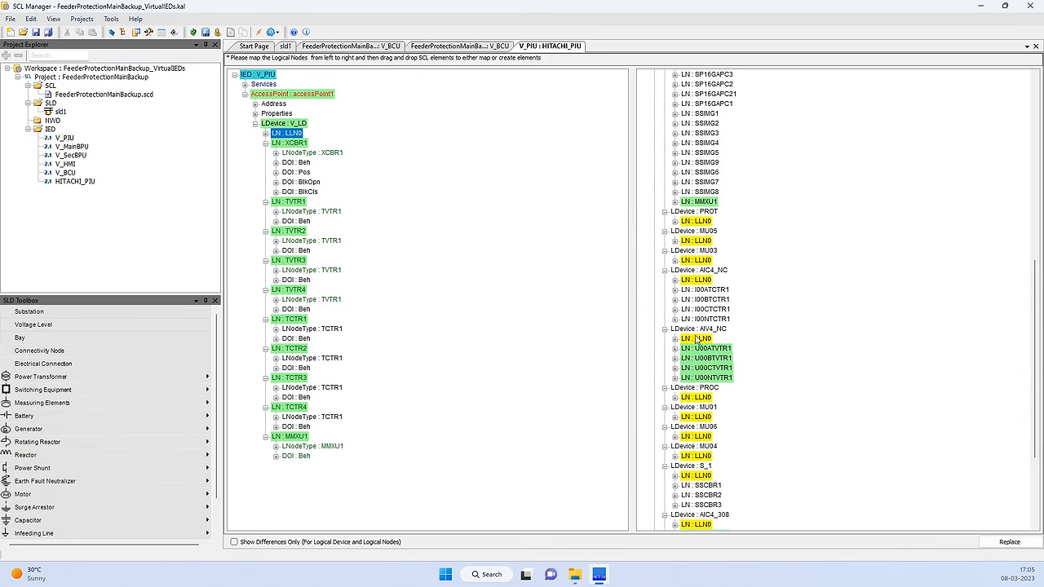
- Map V_PIU's LLN0 logical node to LLN0 under HITACHI_PIU's LD0 logical device
{"action": "scroll", "coordinate": [730, 275], "scroll_direction": "up", "scroll_amount": 6}
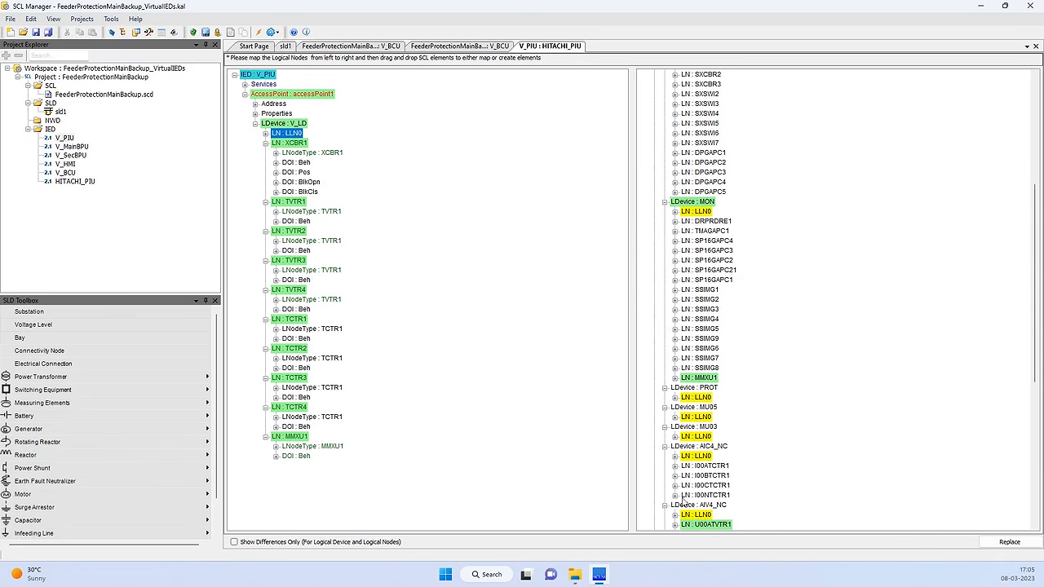
{"action": "scroll", "coordinate": [732, 183], "scroll_direction": "up", "scroll_amount": 8}
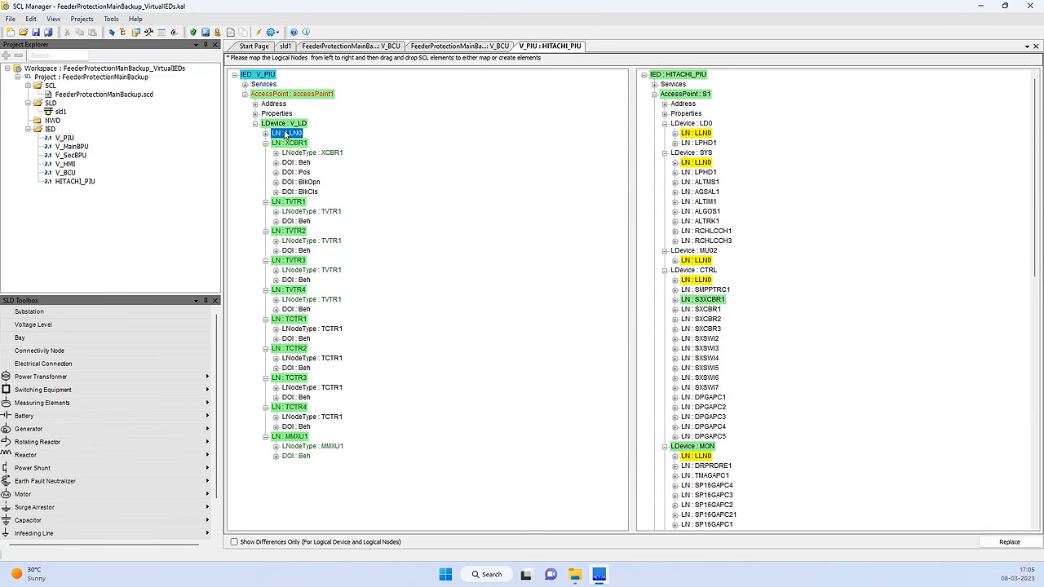
{"action": "left_click_drag", "start_coordinate": [287, 135], "coordinate": [702, 137]}
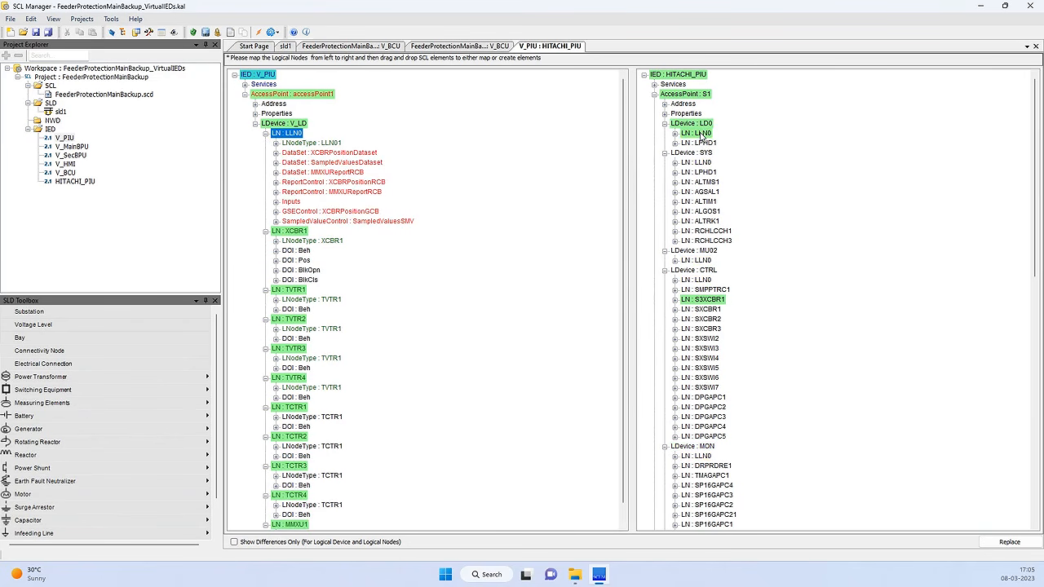
- Create V_PIU's datasets XCBRPositionDataset, SampledValuesDataset and MMXUReportRCB in LLN0 of HITACHI_PIU's LD0 logical device
{"action": "left_click", "coordinate": [297, 157]}
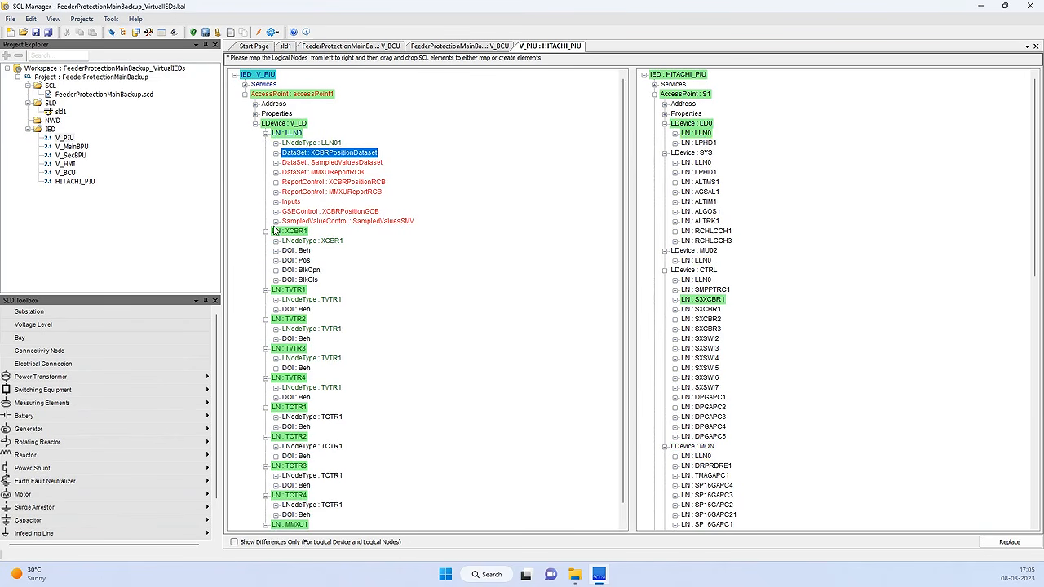
{"action": "left_click_drag", "start_coordinate": [306, 157], "coordinate": [692, 136]}
{"action": "left_click", "coordinate": [310, 163]}
{"action": "left_click_drag", "start_coordinate": [308, 167], "coordinate": [692, 135]}
{"action": "left_click", "coordinate": [313, 174]}
{"action": "left_click_drag", "start_coordinate": [312, 177], "coordinate": [687, 139]}
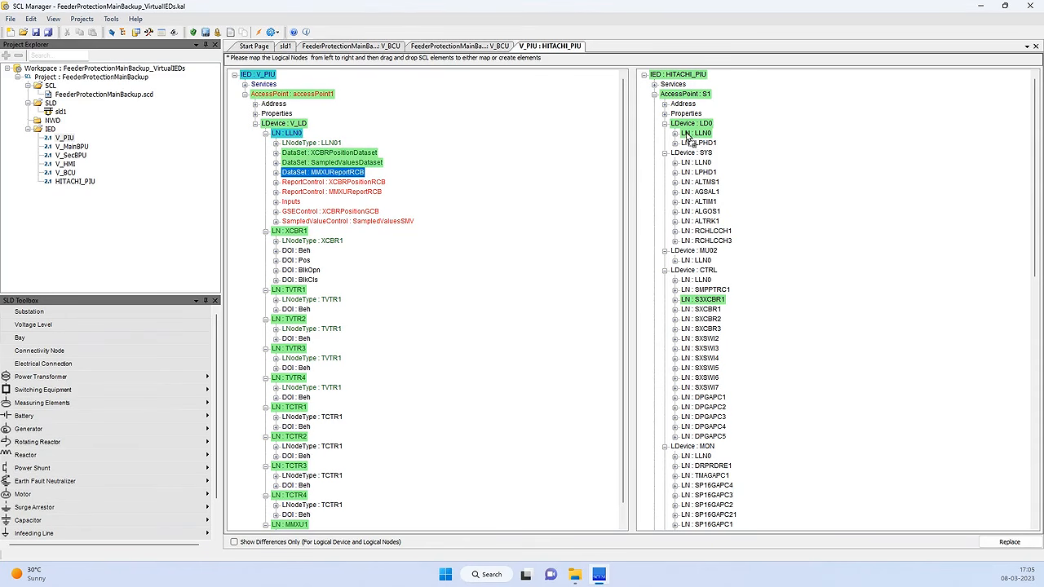
- Create the report controls XCBRPositionRCB and MMXUReportRCB in LLN0 of HITACHI_PIU's LD0 logical device
{"action": "left_click_drag", "start_coordinate": [337, 185], "coordinate": [689, 139]}
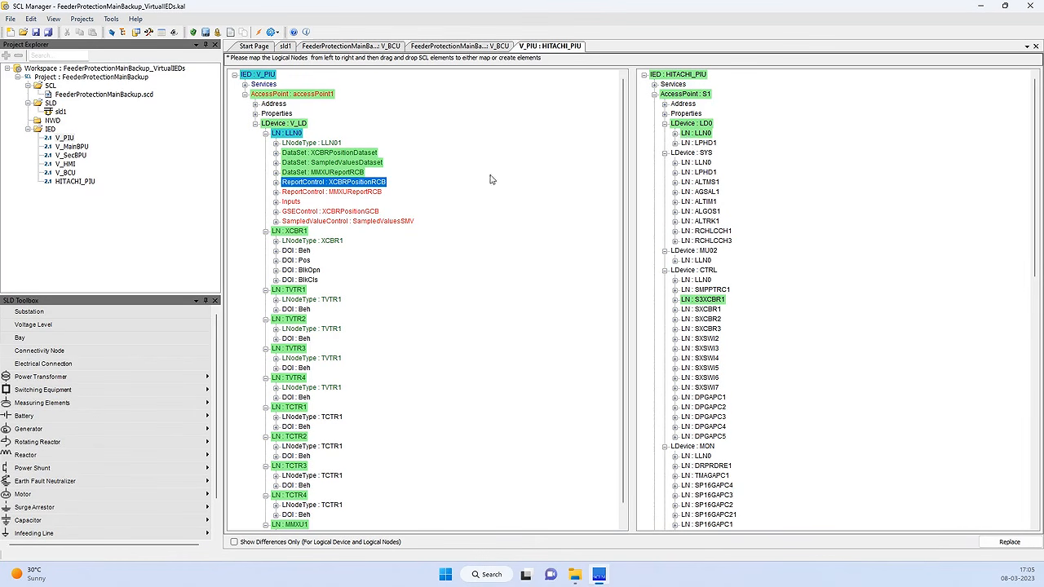
{"action": "left_click", "coordinate": [338, 194]}
{"action": "left_click_drag", "start_coordinate": [338, 196], "coordinate": [690, 139]}
- Add V_PIU's XCBRPositionGCB GOOSE control, SampledValuesSMV control and Inputs to LLN0 of HITACHI_PIU's LD0, and carry out the IED replacement
{"action": "left_click_drag", "start_coordinate": [319, 214], "coordinate": [692, 137]}
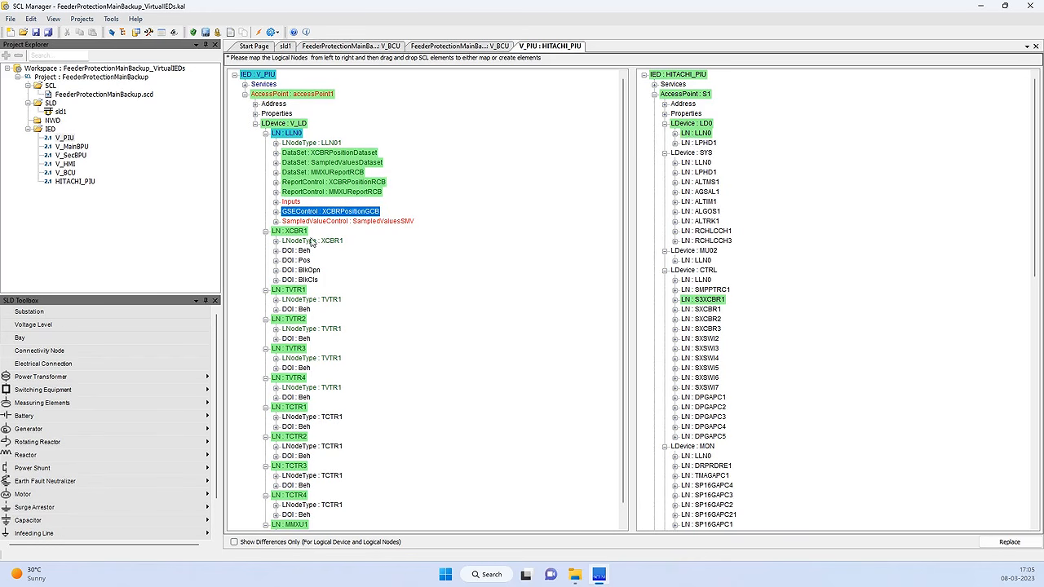
{"action": "left_click_drag", "start_coordinate": [315, 224], "coordinate": [689, 139]}
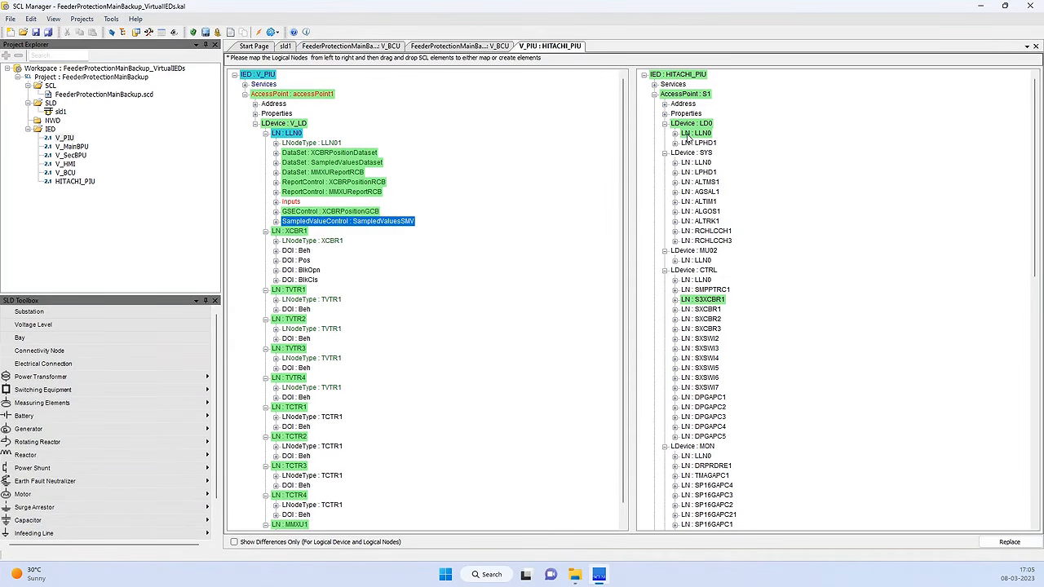
{"action": "left_click", "coordinate": [290, 204]}
{"action": "left_click_drag", "start_coordinate": [291, 204], "coordinate": [690, 138]}
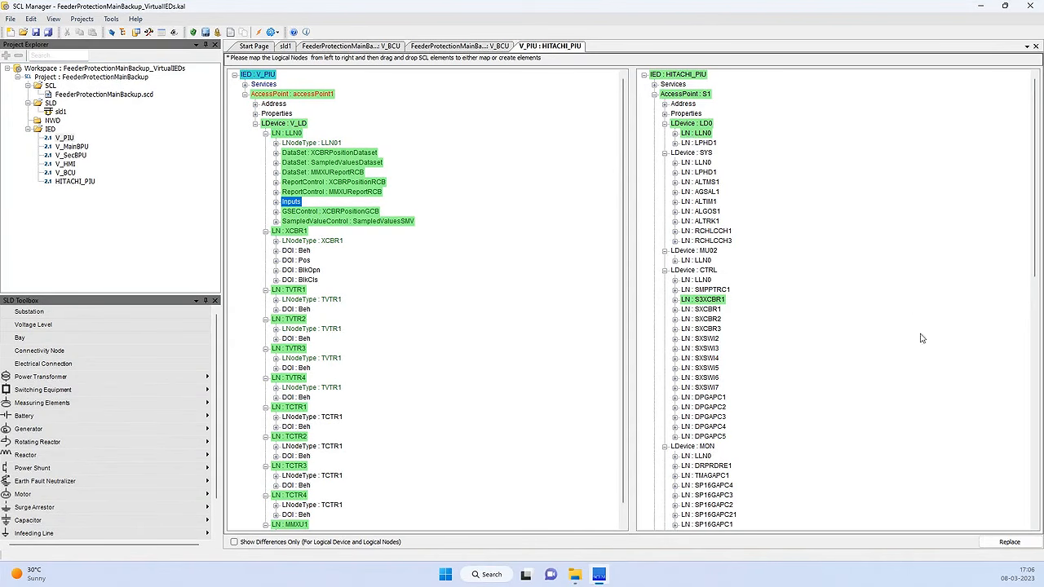
{"action": "left_click", "coordinate": [1011, 542]}
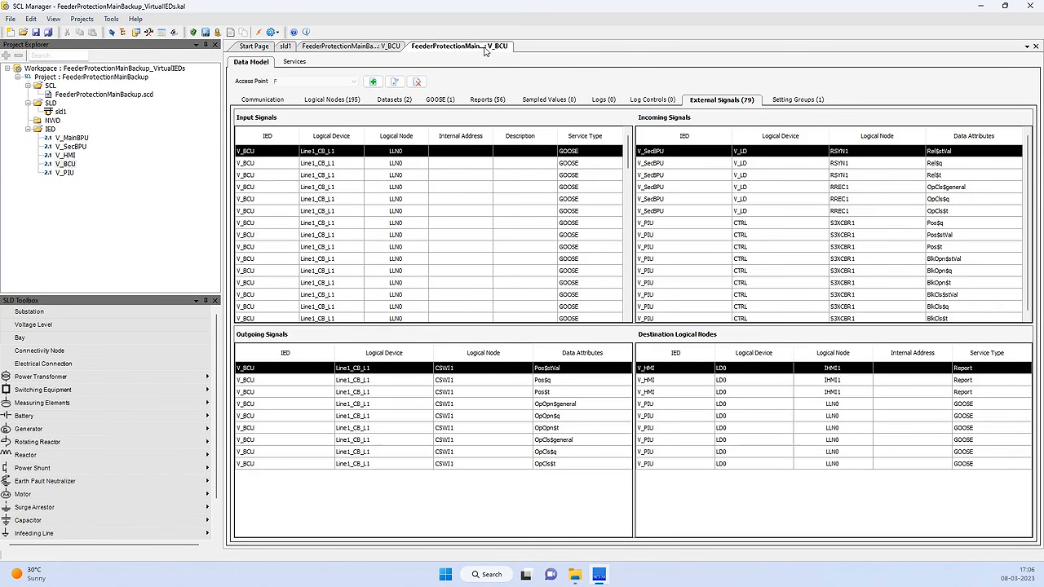
- Check V_BCU's external signals, comparing its incoming signals from V_PIU's S3XCBR1 and its outgoing CSWI1 signals to V_PIU
{"action": "left_click", "coordinate": [665, 101]}
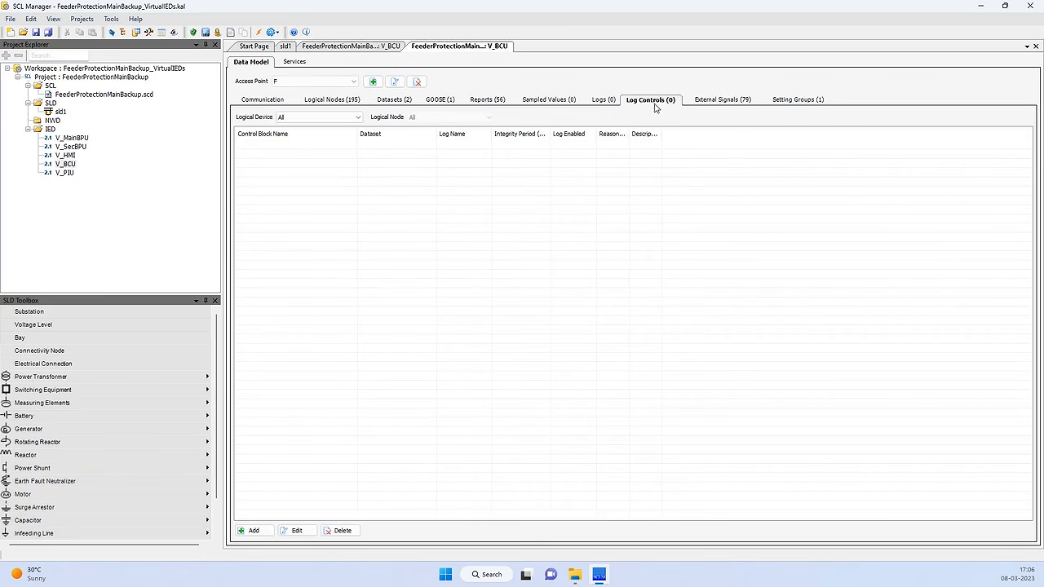
{"action": "left_click", "coordinate": [725, 99]}
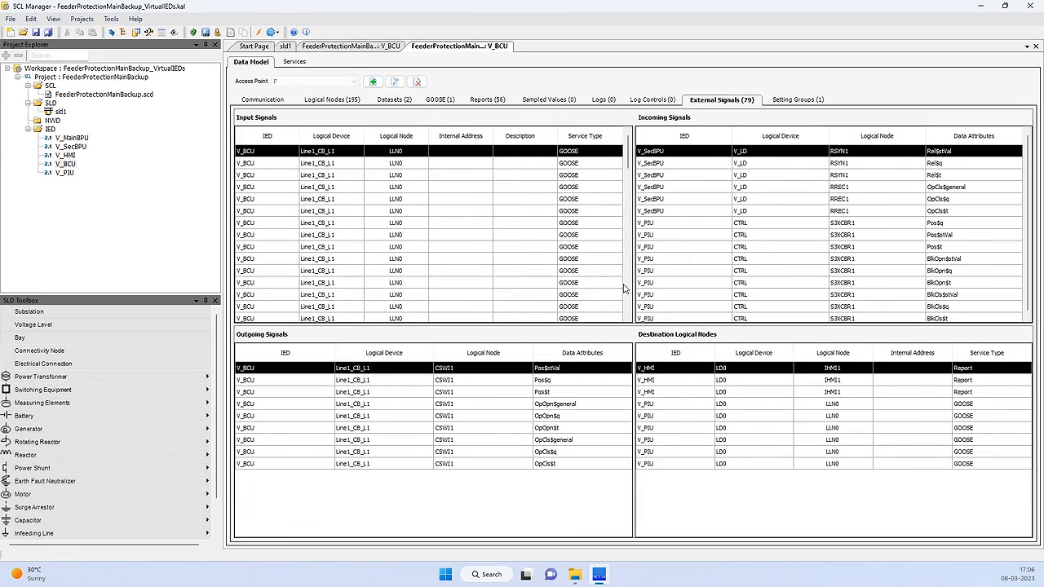
{"action": "left_click", "coordinate": [315, 244]}
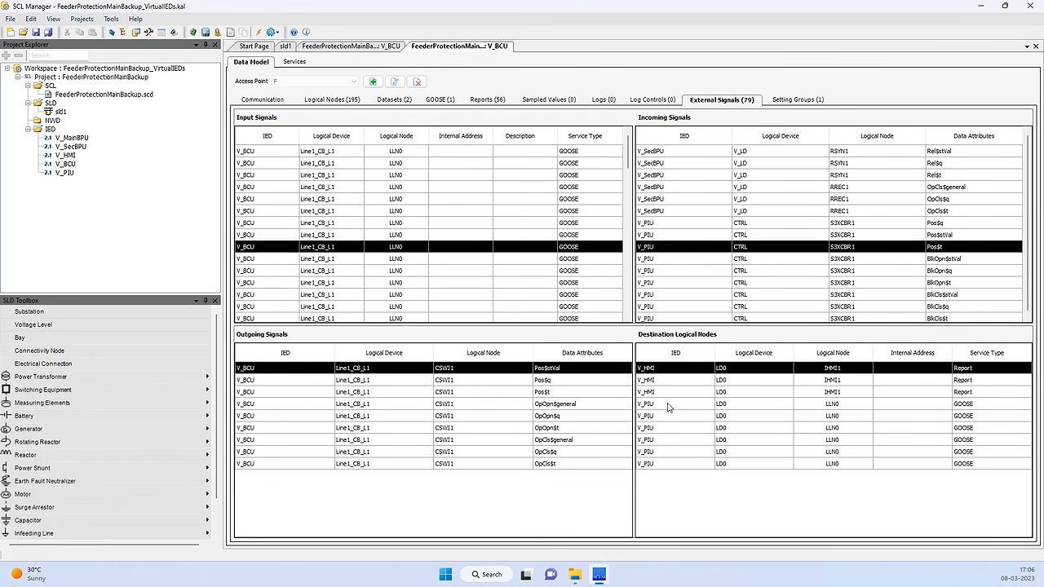
{"action": "left_click", "coordinate": [461, 416]}
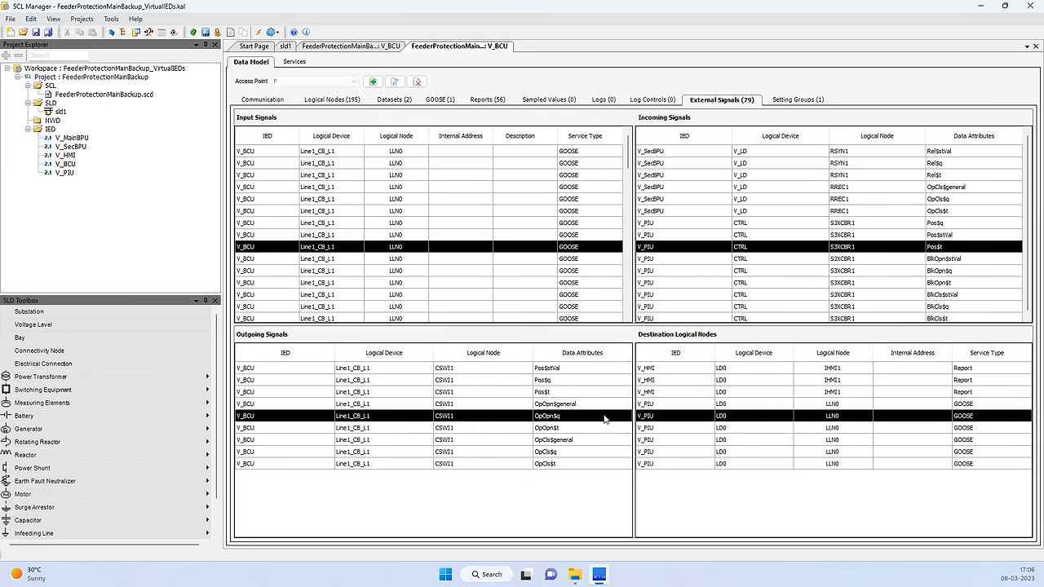
- Examine all source and destination signals of V_PIU and the other IEDs in the project's External Signals mapping matrix, and close it
{"action": "left_click", "coordinate": [73, 138]}
{"action": "left_click", "coordinate": [79, 22]}
{"action": "left_click", "coordinate": [88, 43]}
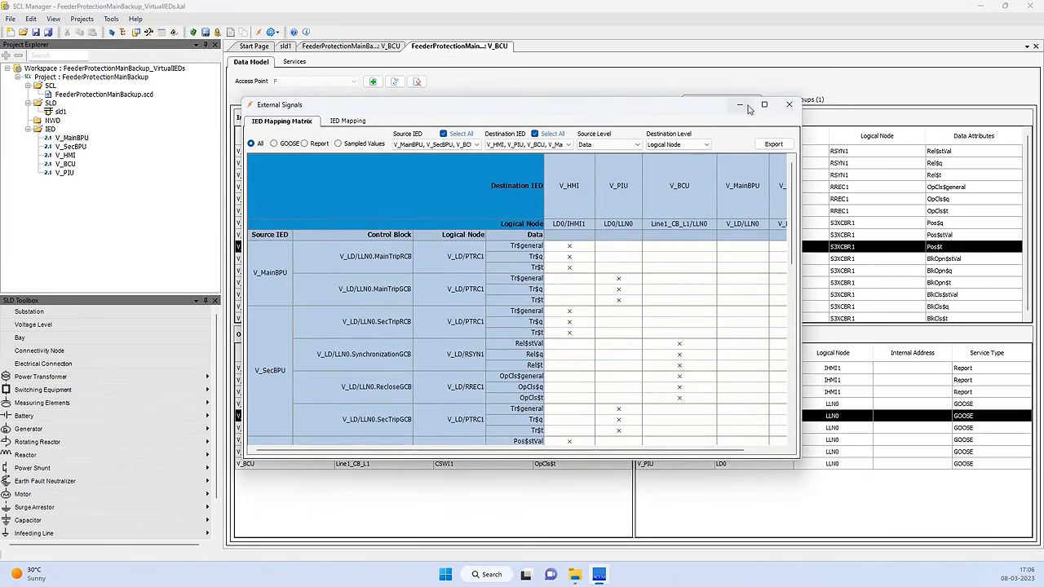
{"action": "left_click", "coordinate": [764, 104]}
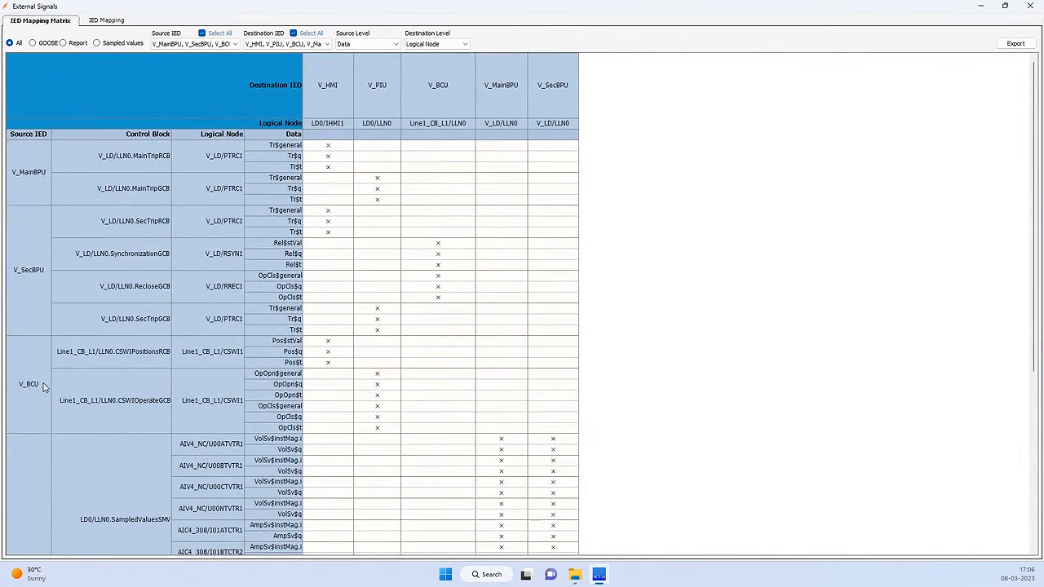
{"action": "scroll", "coordinate": [40, 386], "scroll_direction": "down", "scroll_amount": 5}
{"action": "scroll", "coordinate": [33, 387], "scroll_direction": "up", "scroll_amount": 5}
{"action": "scroll", "coordinate": [455, 313], "scroll_direction": "down", "scroll_amount": 5}
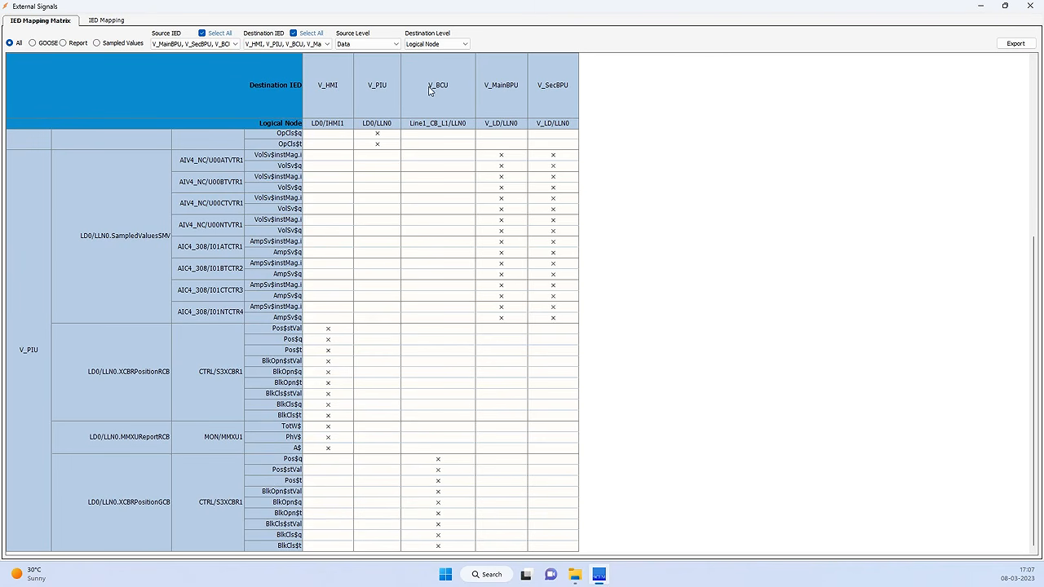
{"action": "scroll", "coordinate": [795, 199], "scroll_direction": "up", "scroll_amount": 5}
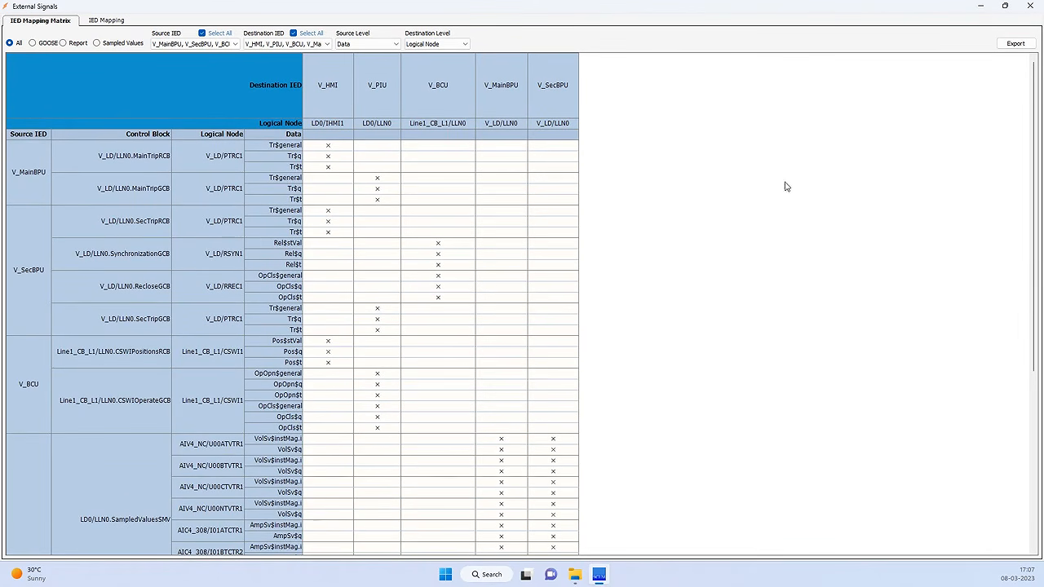
{"action": "scroll", "coordinate": [98, 415], "scroll_direction": "down", "scroll_amount": 7}
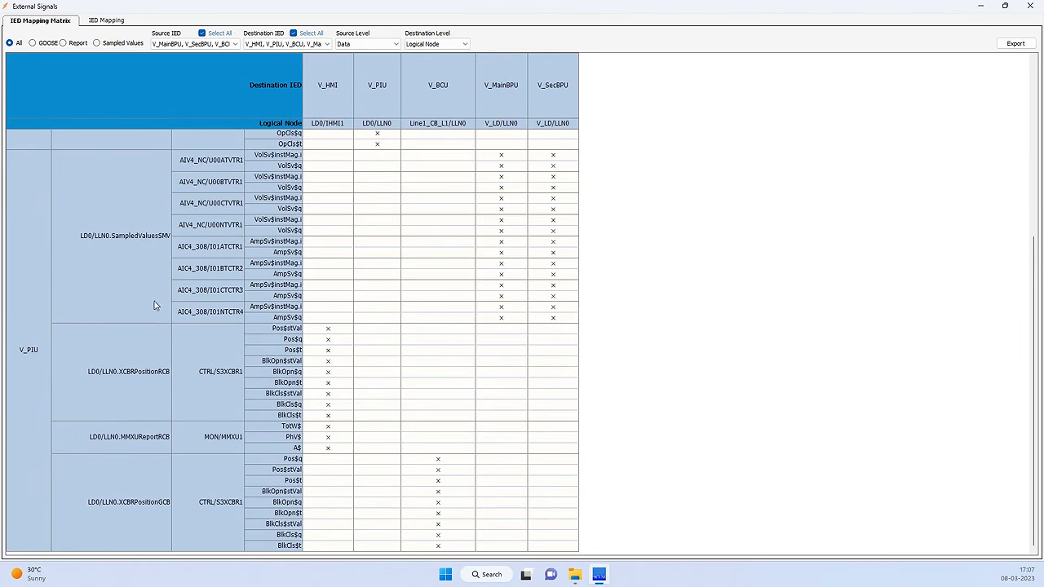
{"action": "scroll", "coordinate": [53, 261], "scroll_direction": "up", "scroll_amount": 2}
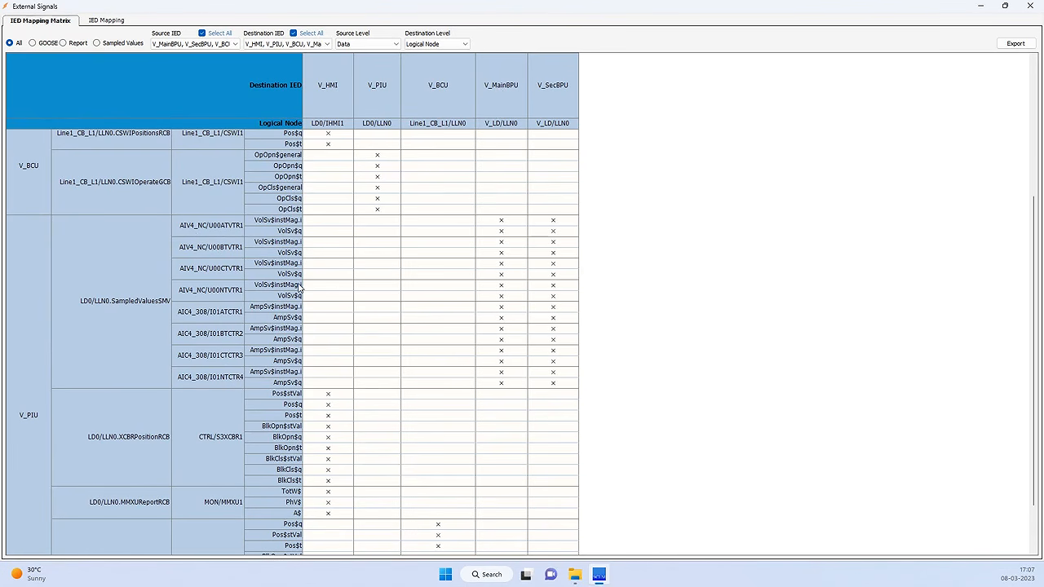
{"action": "left_click", "coordinate": [1027, 5]}
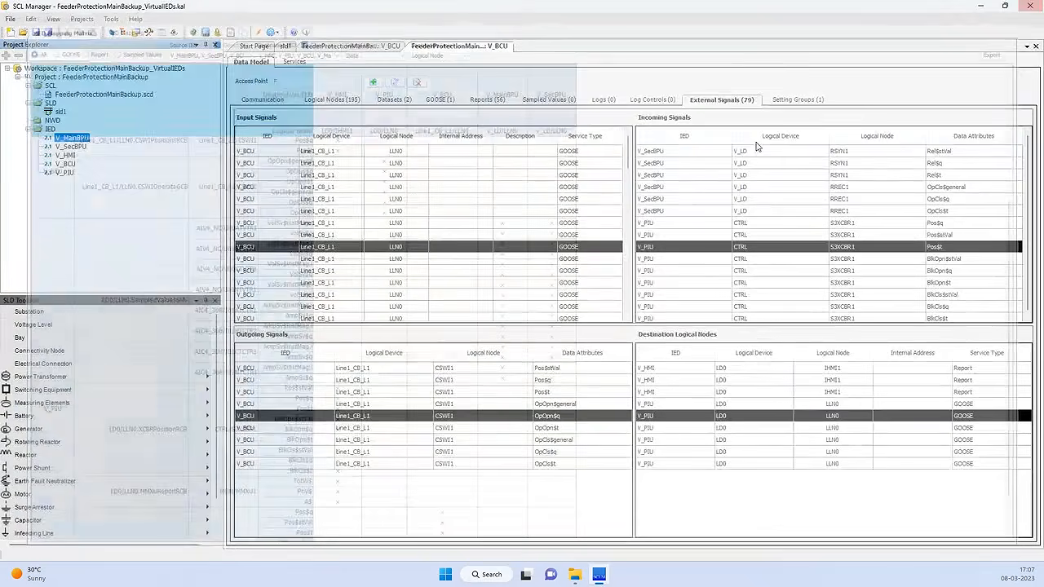
- Open the sld1 single-line diagram and inspect the logical nodes assigned to the INC_TXA_TEMPLATE bay's equipment, including V_PIU's S3XCBR1
{"action": "double_click", "coordinate": [61, 111]}
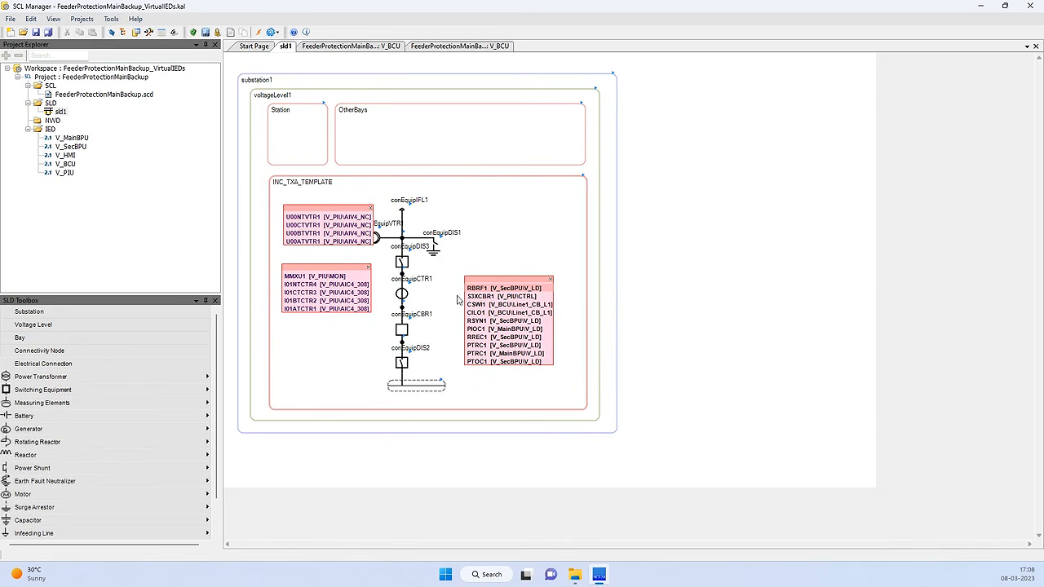
{"action": "left_click", "coordinate": [528, 298]}
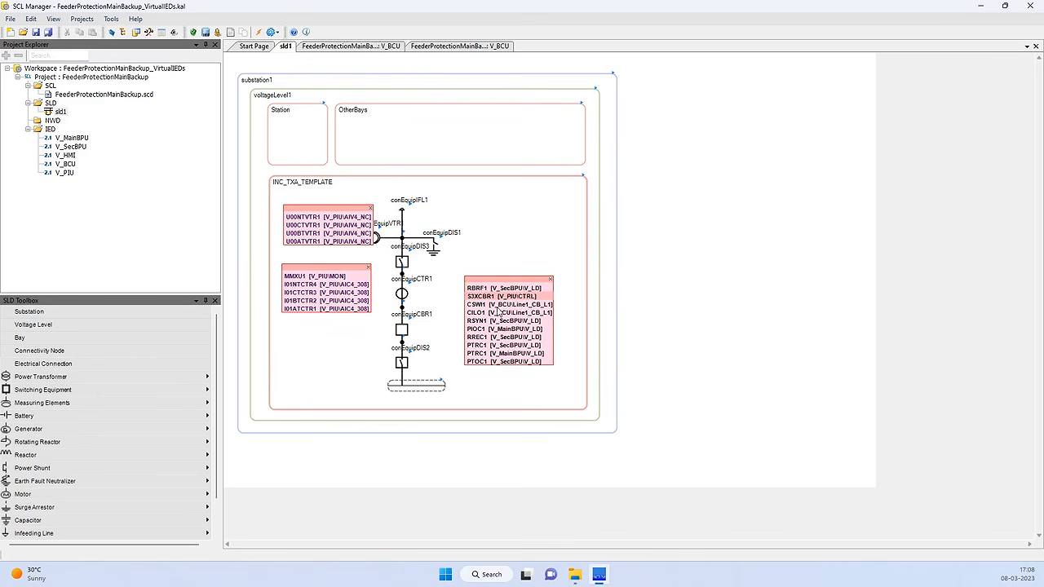
- Open the FeederProtectionMainBackup_ReplacedIEDs.kal project and display its sld1 single-line diagram to compare with the virtual IED version
{"action": "left_click", "coordinate": [526, 305]}
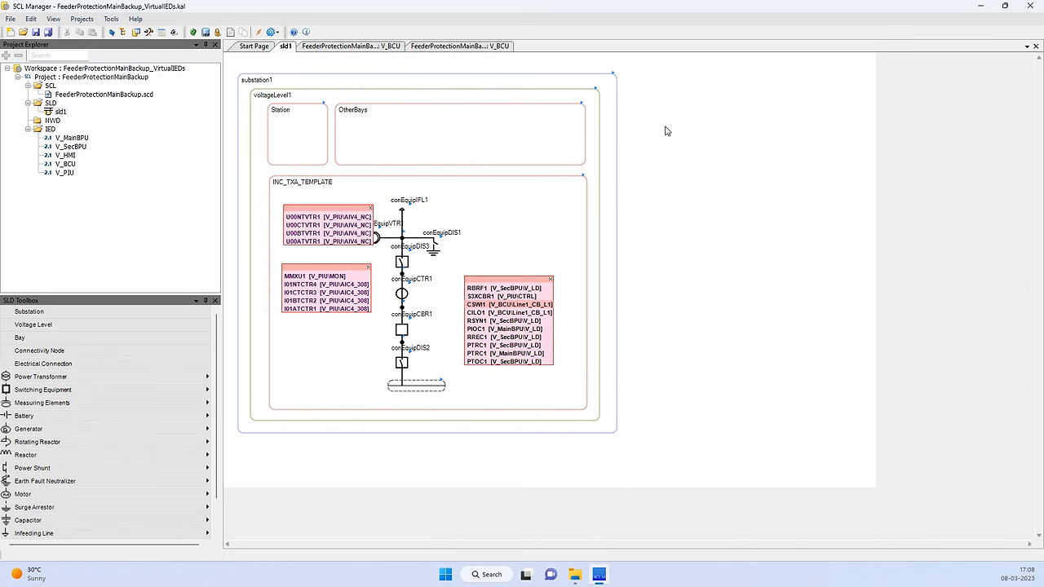
{"action": "left_click", "coordinate": [983, 8]}
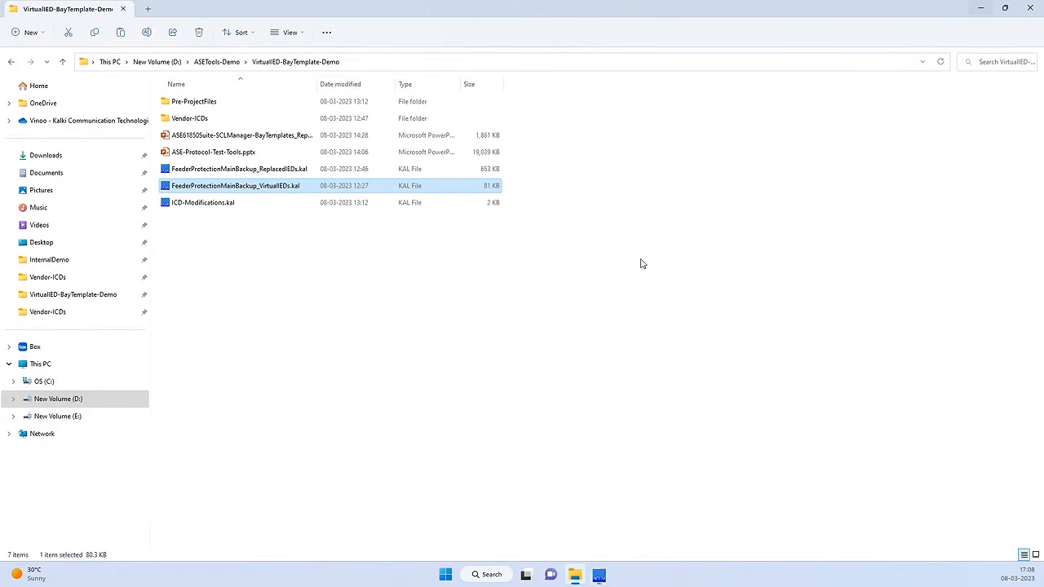
{"action": "double_click", "coordinate": [252, 172]}
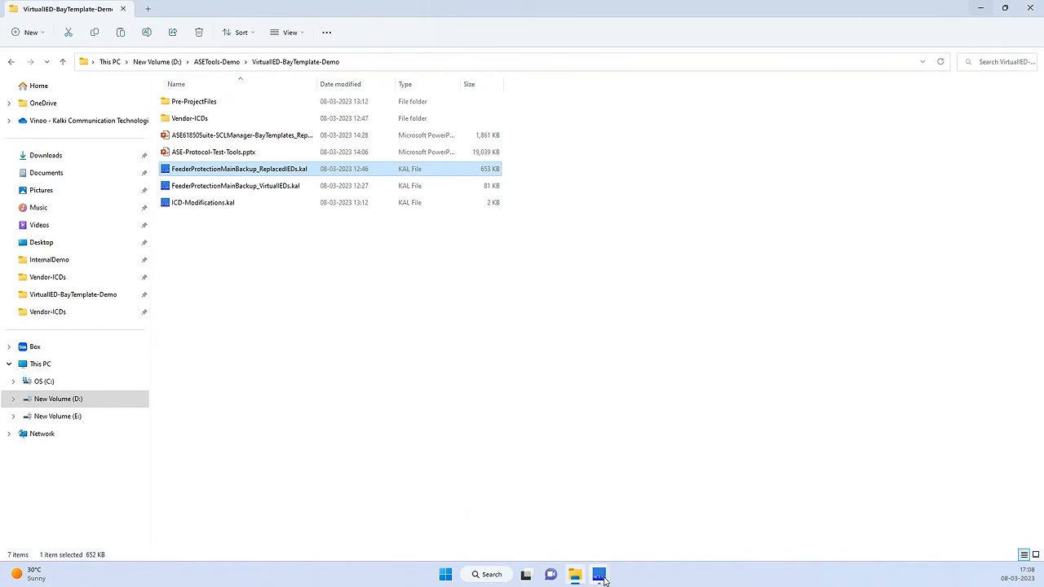
{"action": "mouse_move", "coordinate": [602, 578]}
{"action": "left_click", "coordinate": [658, 518]}
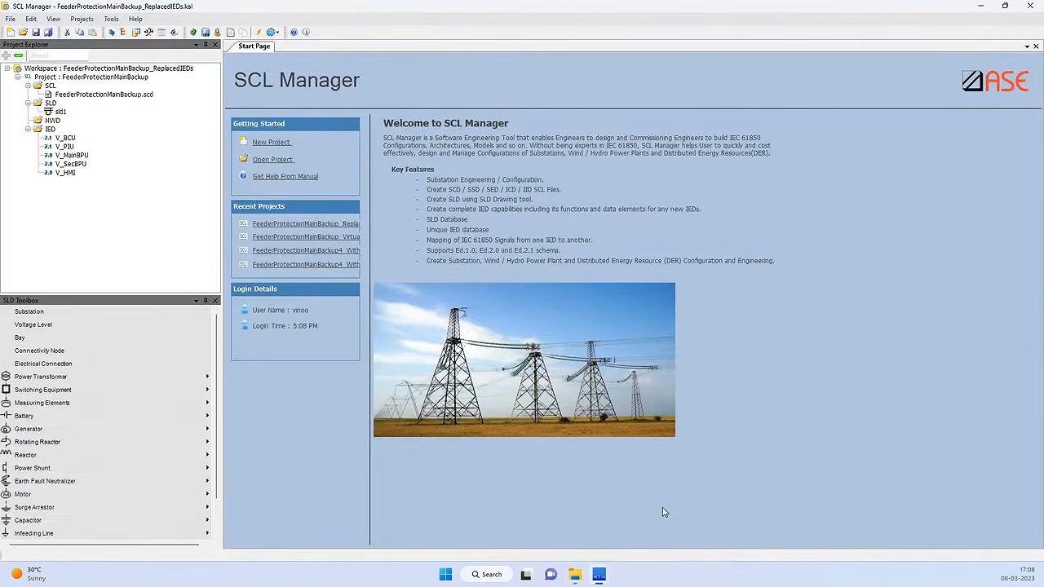
{"action": "double_click", "coordinate": [60, 112]}
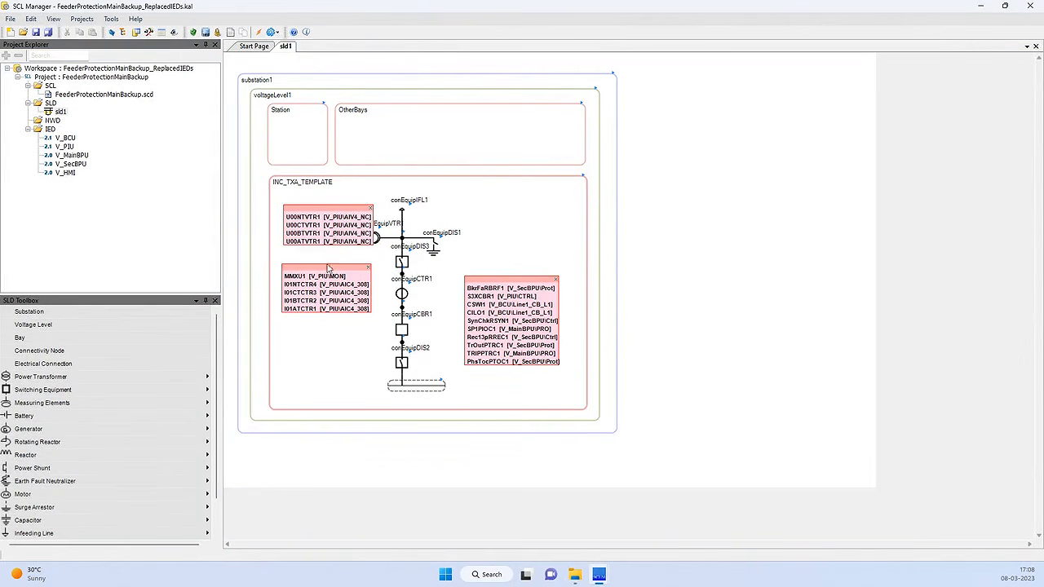
- Check the logical nodes of the Master logical device in V_SecBPU
{"action": "left_click", "coordinate": [68, 164]}
{"action": "double_click", "coordinate": [68, 164]}
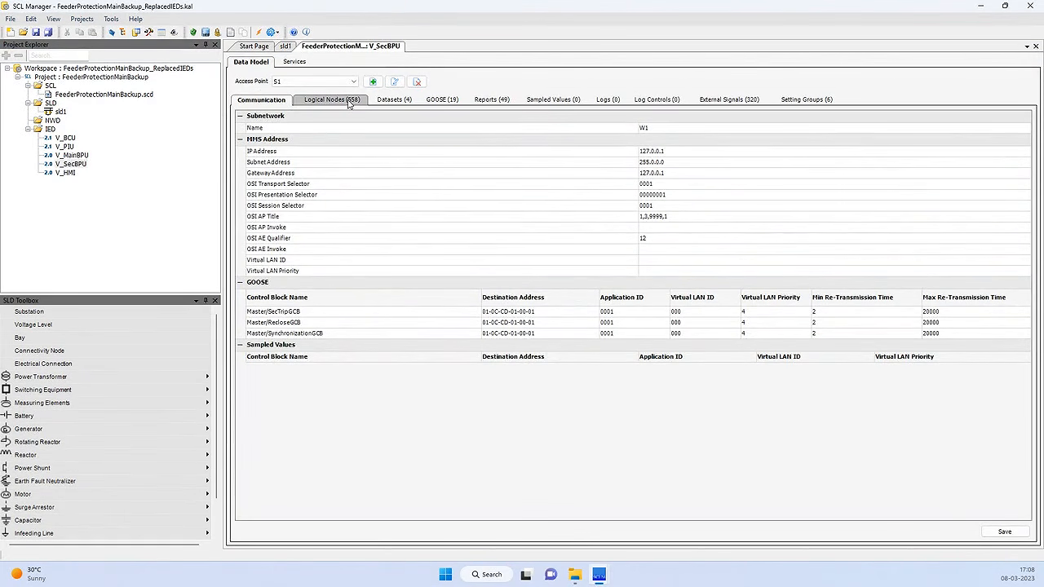
{"action": "left_click", "coordinate": [352, 100]}
{"action": "left_click", "coordinate": [368, 117]}
{"action": "left_click", "coordinate": [368, 118]}
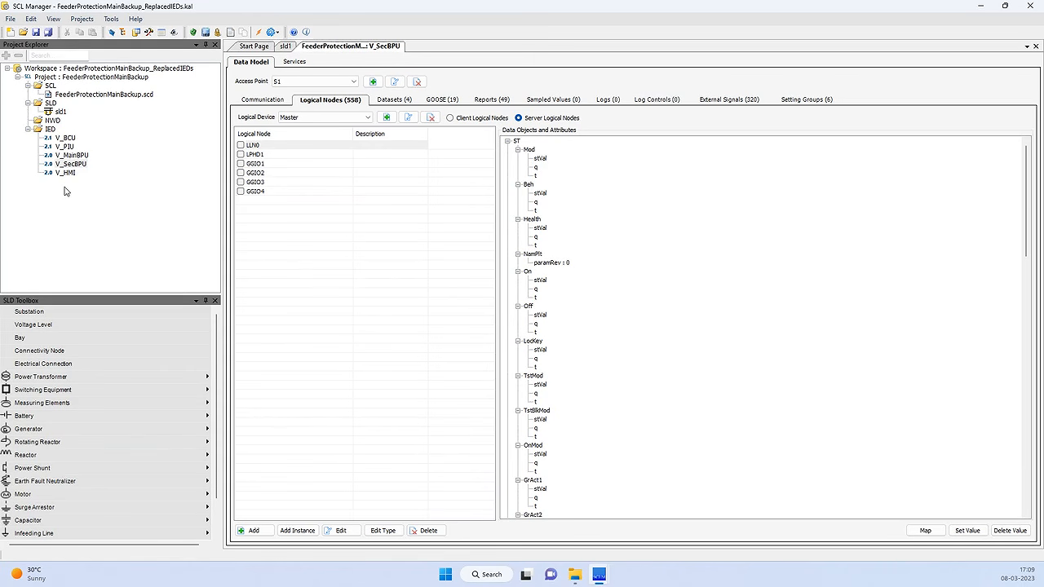
{"action": "left_click", "coordinate": [981, 7]}
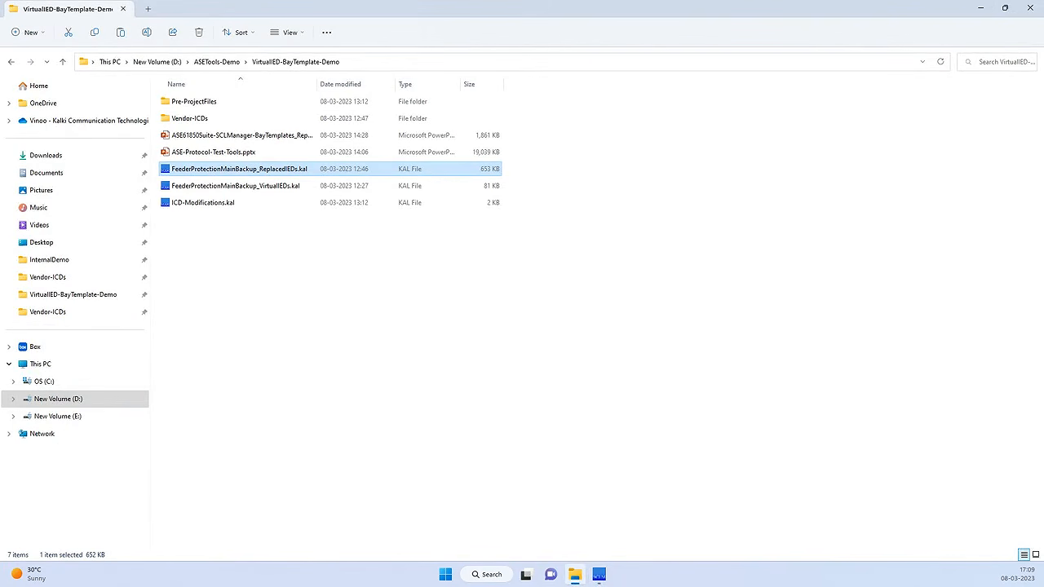
{"action": "double_click", "coordinate": [240, 169]}
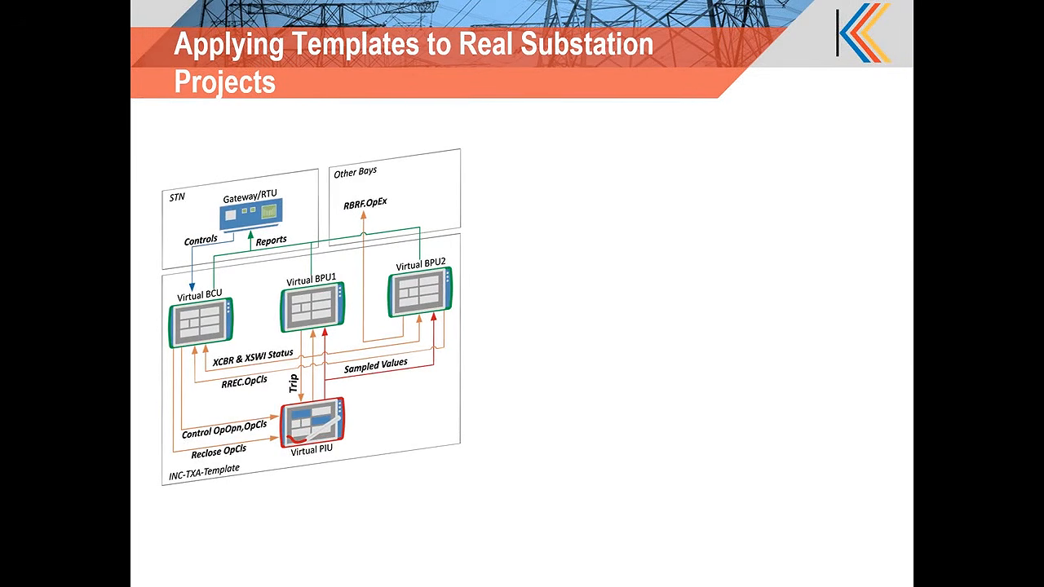
{"action": "left_click", "coordinate": [503, 333]}
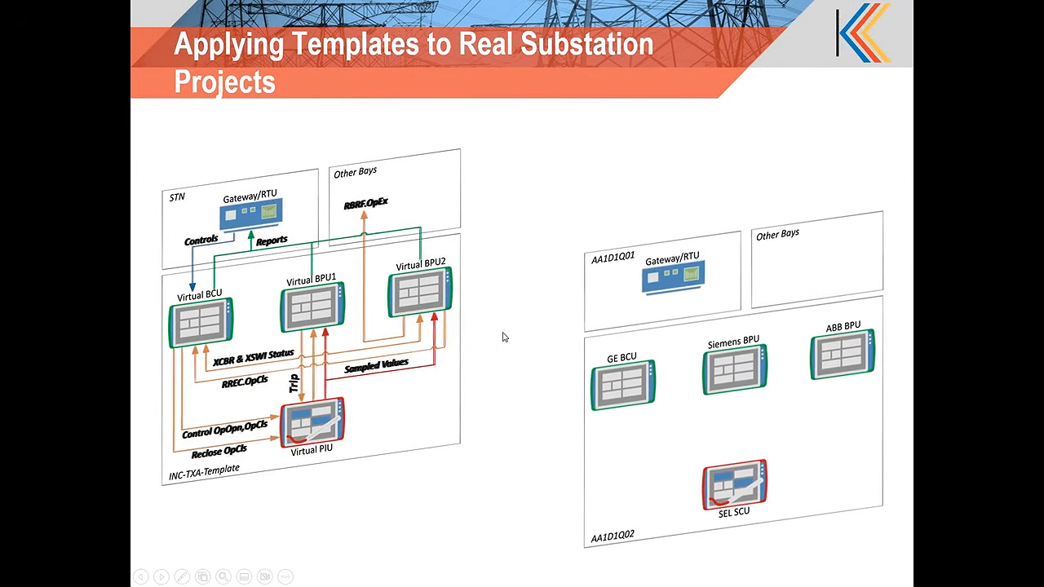
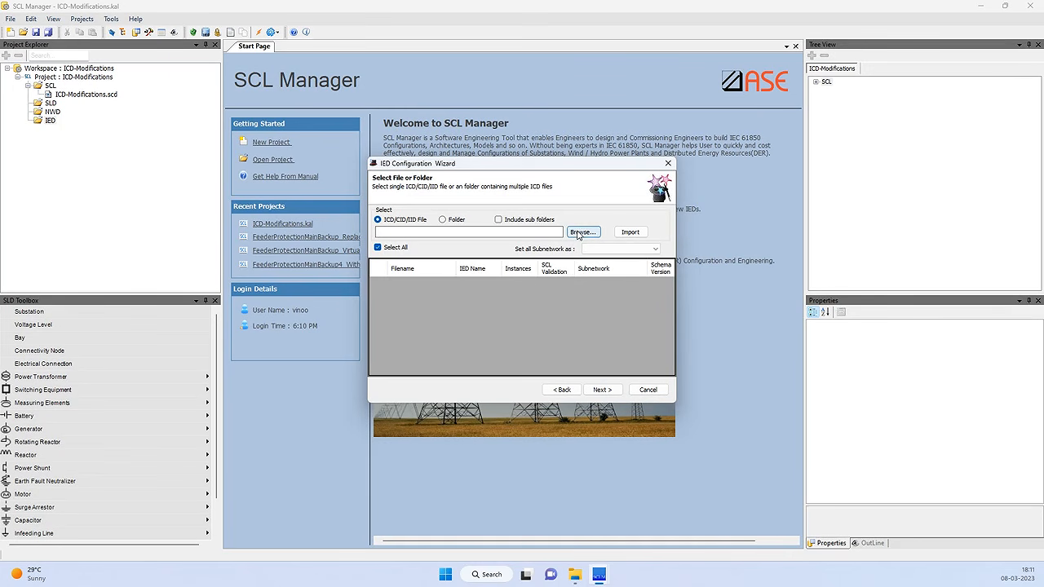
- Import HITACHI-SAM600-PIU__i56_wHW_PIU.icd from the Vendor-ICDs folder into the ICD-Modifications project and open the HITACHI_PIU IED
{"action": "left_click", "coordinate": [581, 233]}
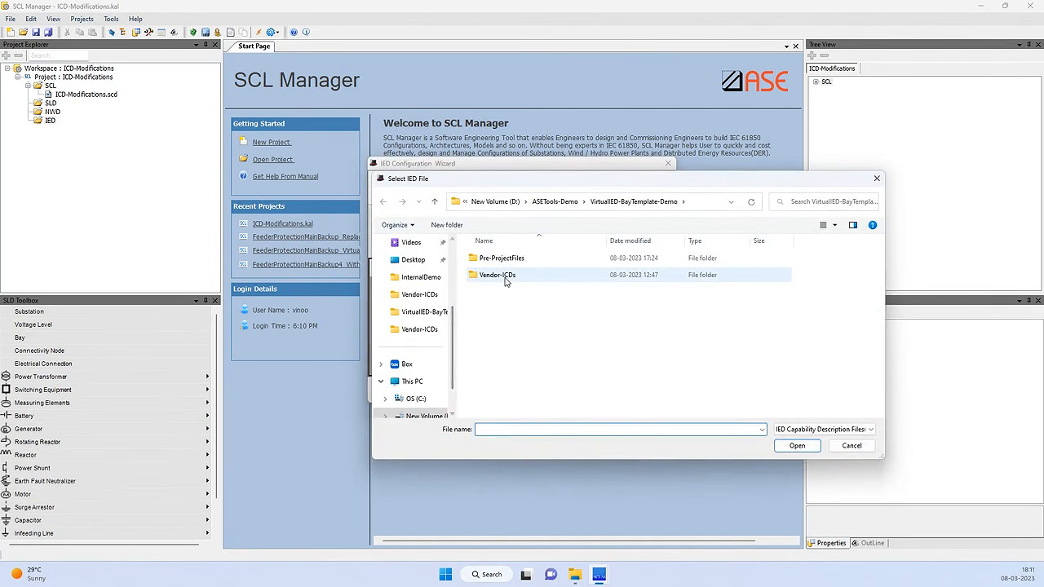
{"action": "double_click", "coordinate": [497, 276]}
{"action": "left_click", "coordinate": [556, 275]}
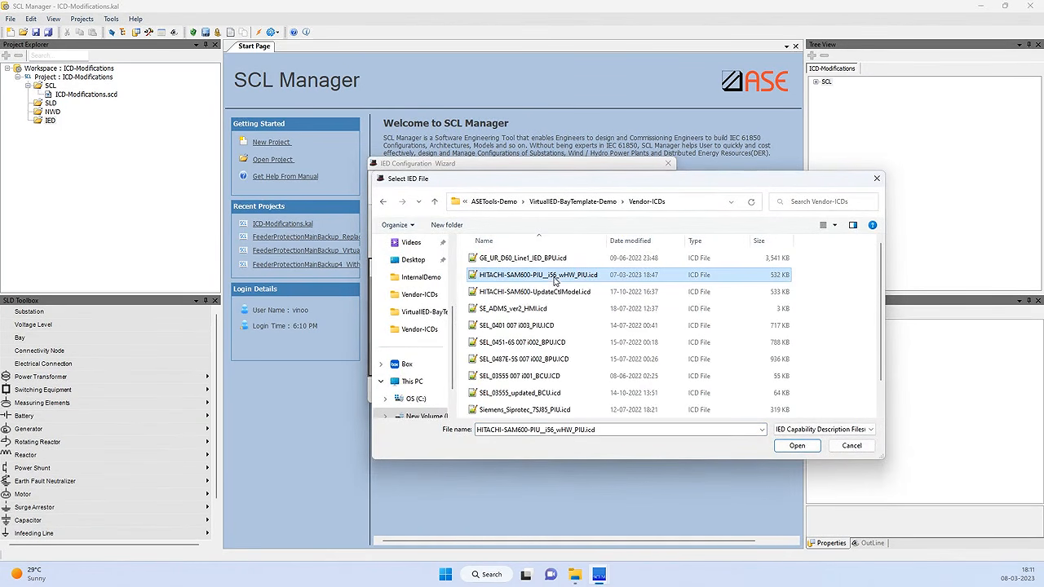
{"action": "left_click", "coordinate": [793, 447]}
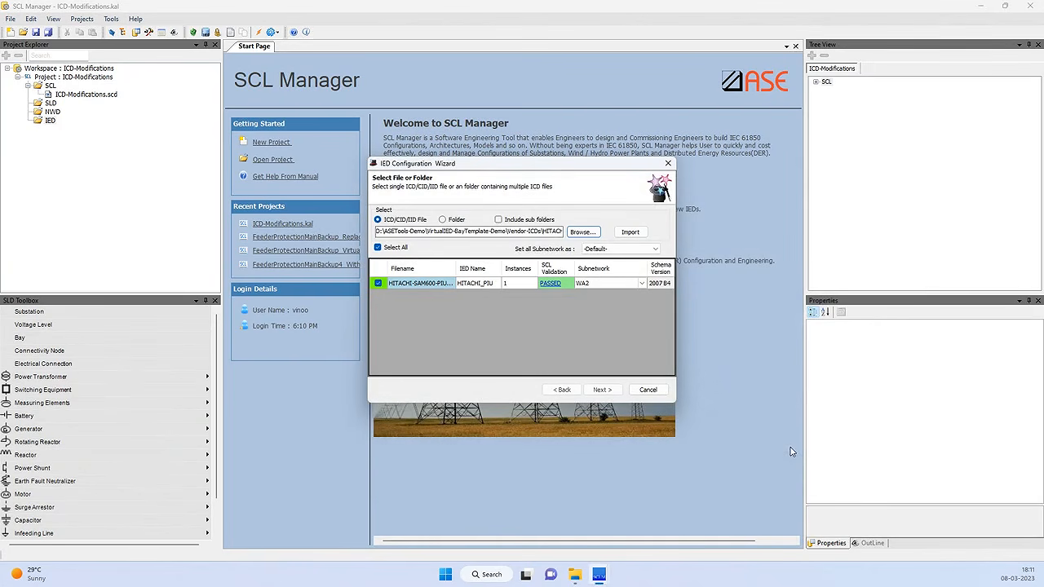
{"action": "left_click", "coordinate": [605, 391]}
{"action": "left_click", "coordinate": [610, 392]}
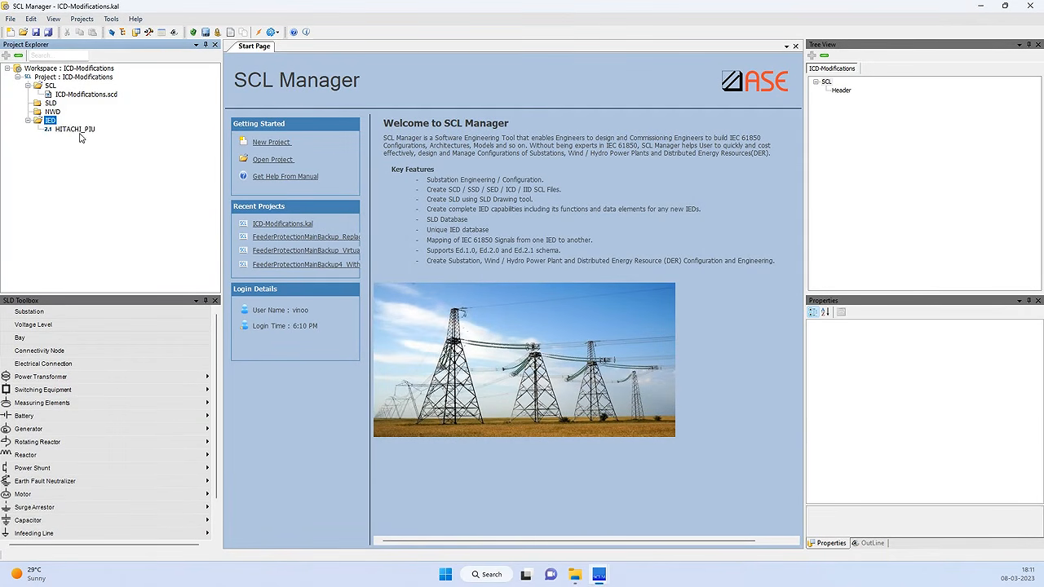
{"action": "double_click", "coordinate": [75, 130]}
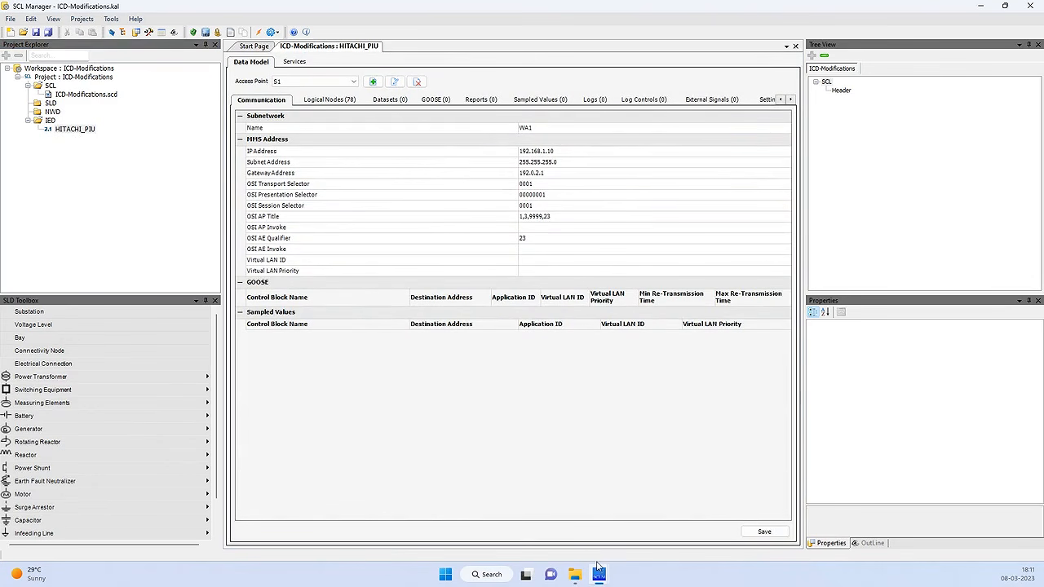
- In the FeederProtectionMainBackup_ReplacedIEDs project, check the variables of V_PIU's MMXUDataset and close it without changes
{"action": "mouse_move", "coordinate": [601, 576]}
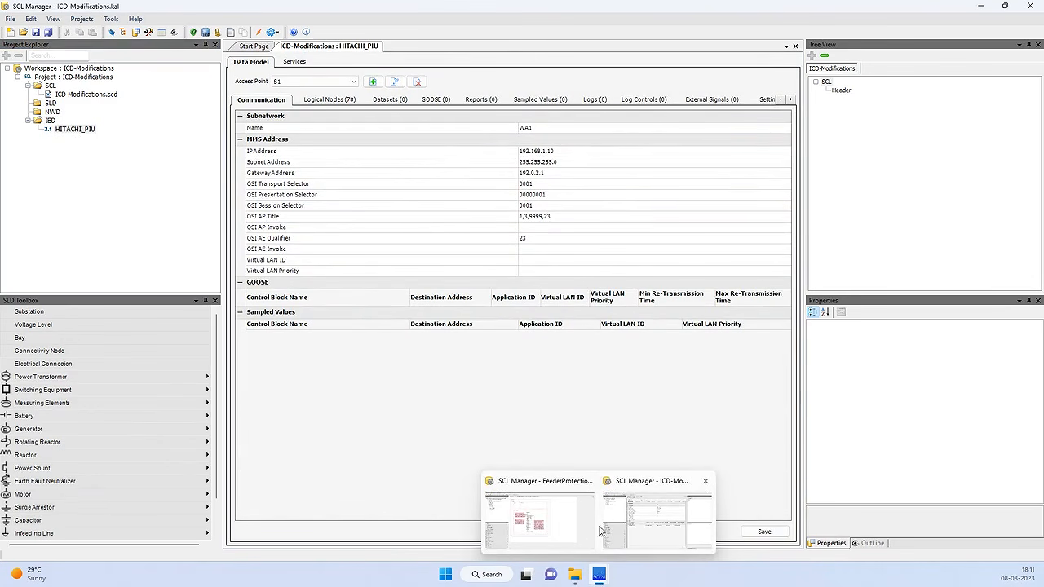
{"action": "left_click", "coordinate": [530, 522]}
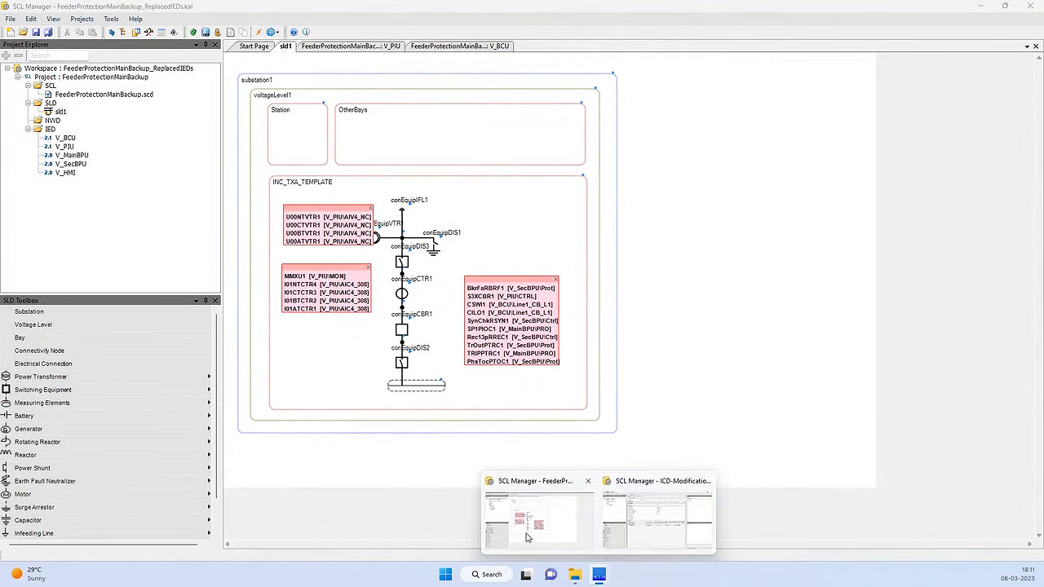
{"action": "double_click", "coordinate": [64, 147]}
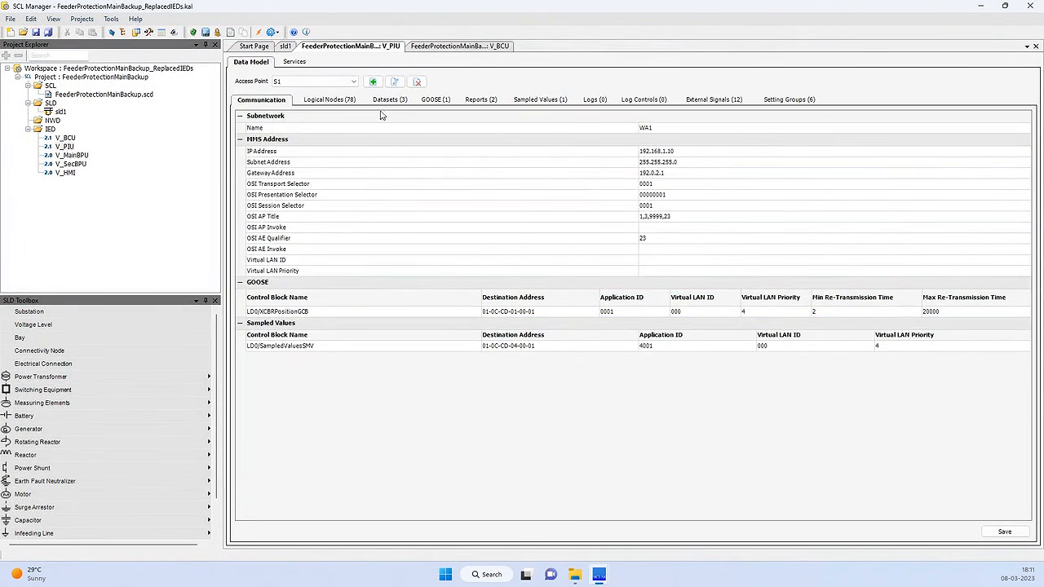
{"action": "left_click", "coordinate": [394, 99]}
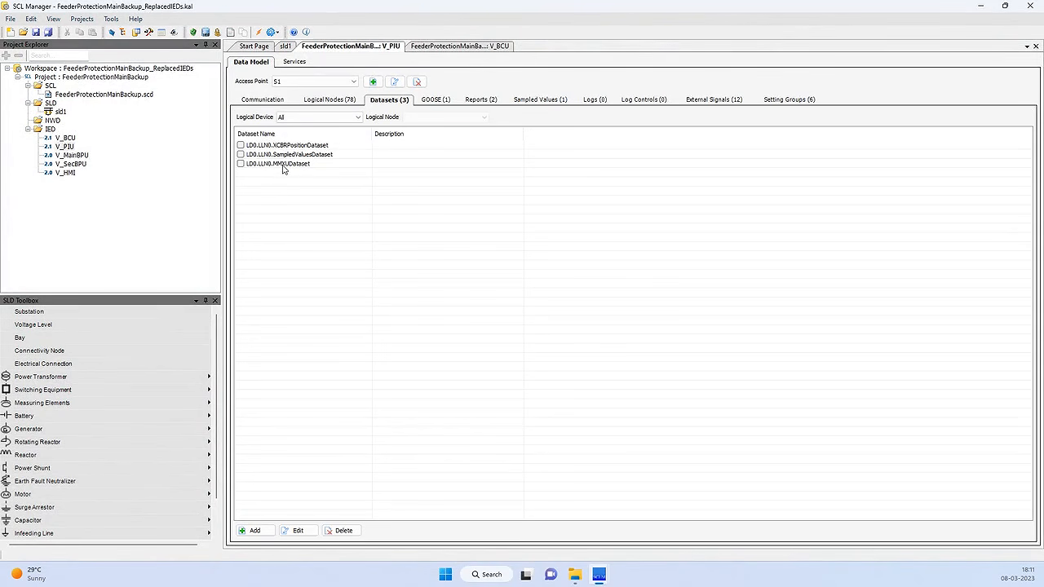
{"action": "left_click", "coordinate": [281, 164]}
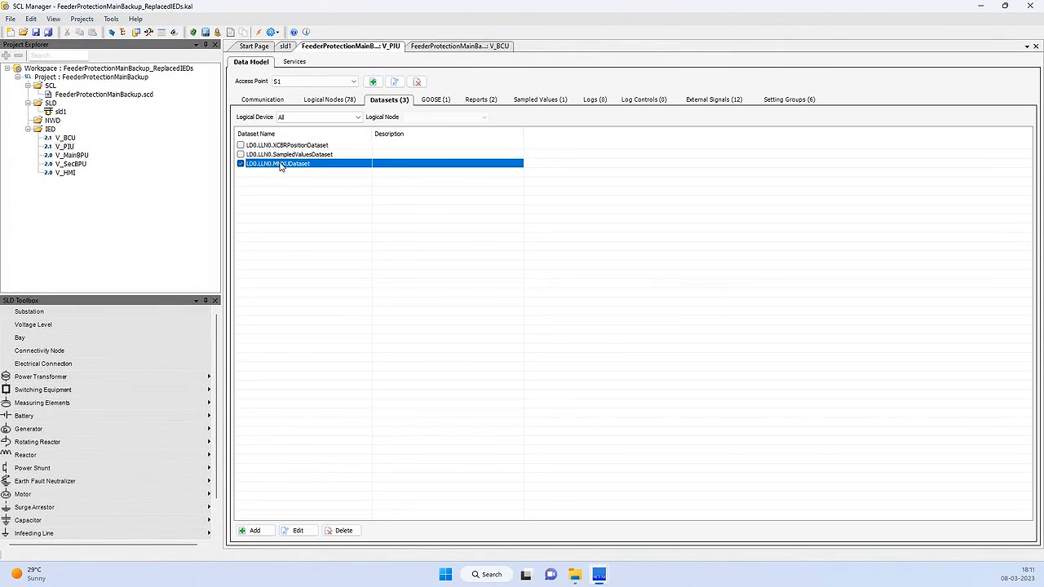
{"action": "double_click", "coordinate": [281, 164]}
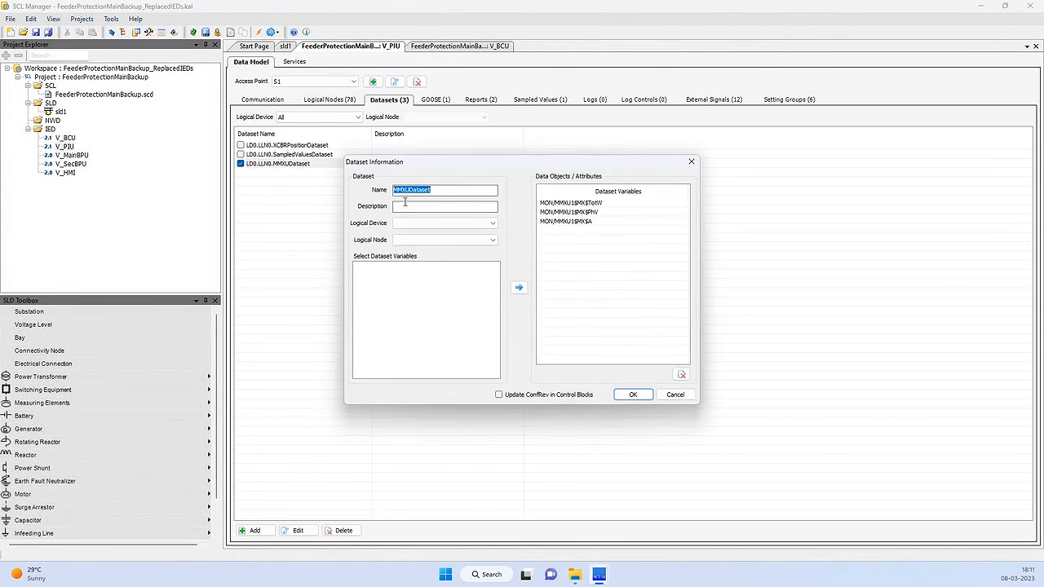
{"action": "left_click", "coordinate": [593, 222]}
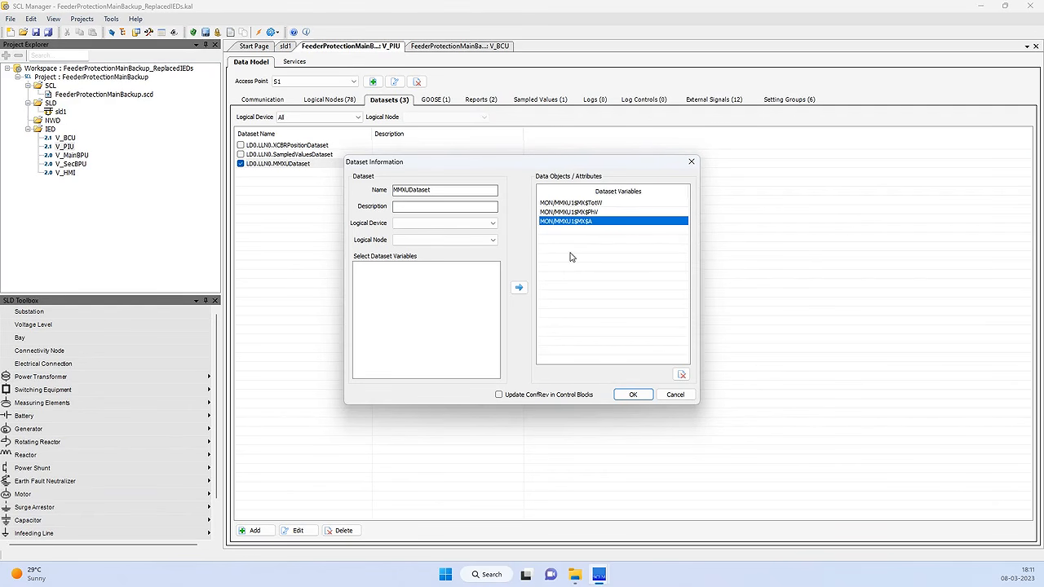
{"action": "left_click", "coordinate": [674, 394]}
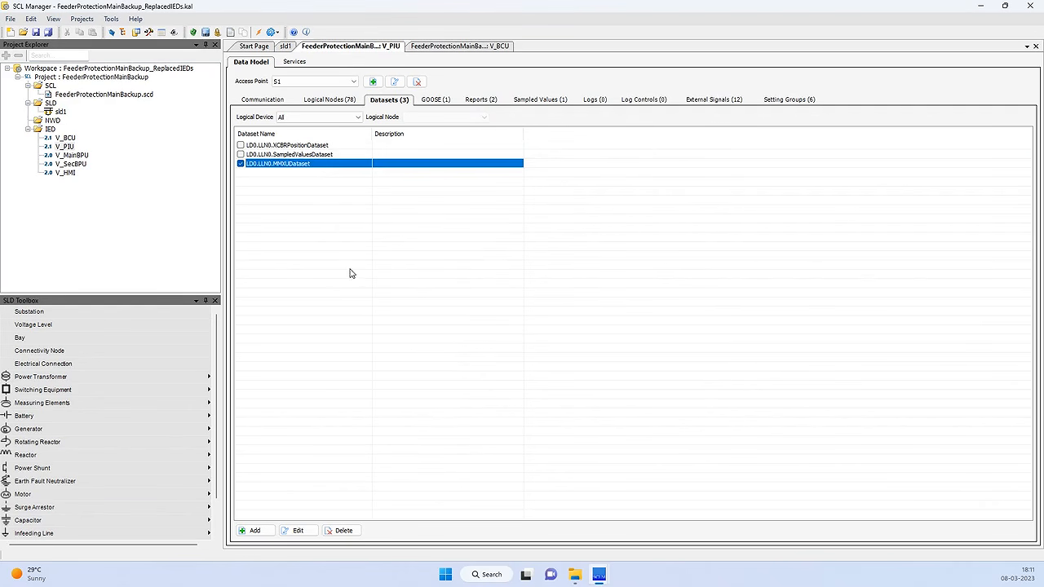
- Return to the ICD-Modifications project and show the data objects of MMXU1 in HITACHI_PIU's MON logical device
{"action": "mouse_move", "coordinate": [599, 574]}
{"action": "left_click", "coordinate": [656, 519]}
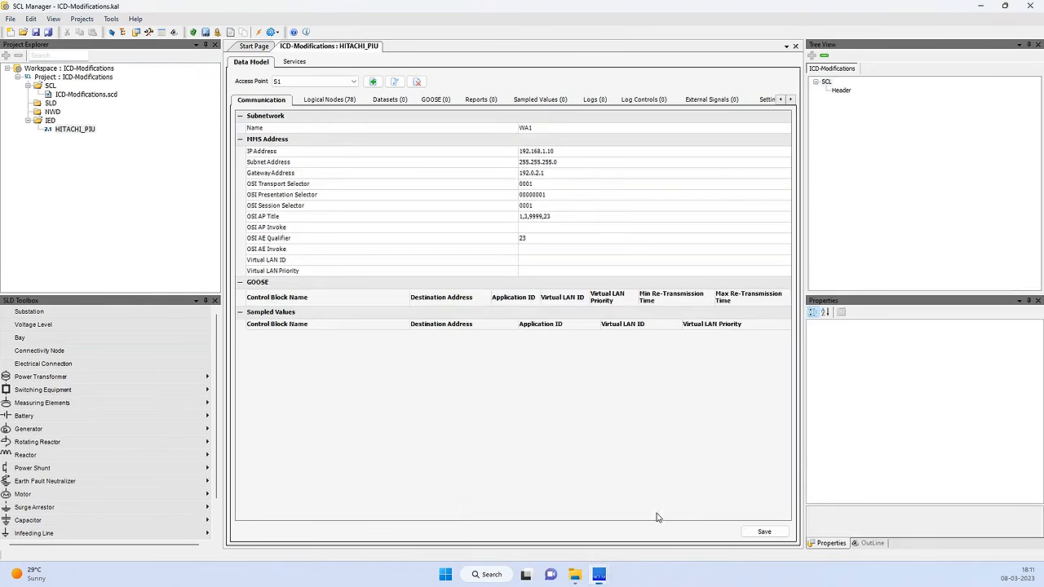
{"action": "left_click", "coordinate": [327, 101]}
{"action": "left_click", "coordinate": [336, 119]}
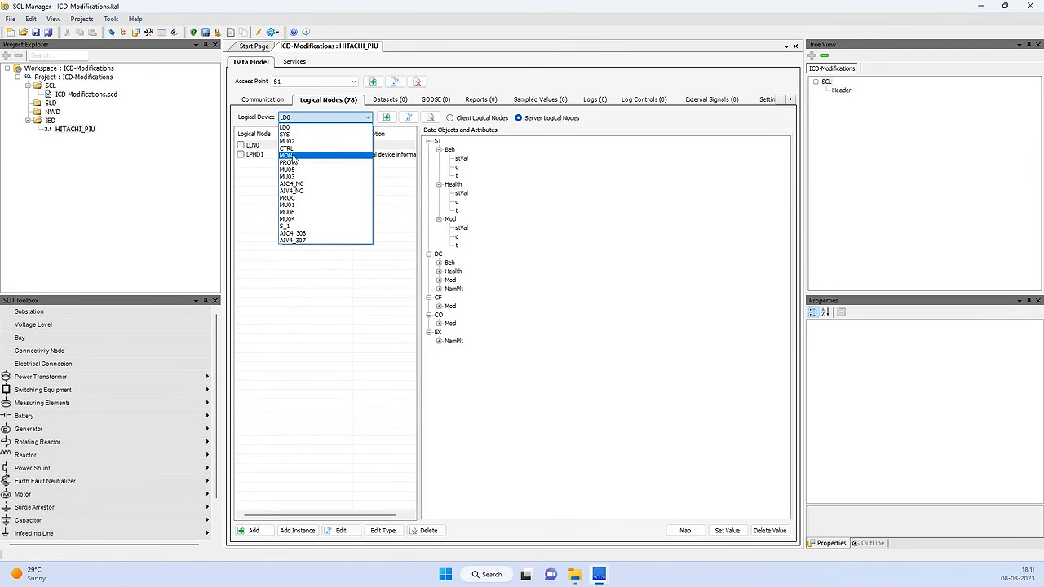
{"action": "left_click", "coordinate": [293, 156]}
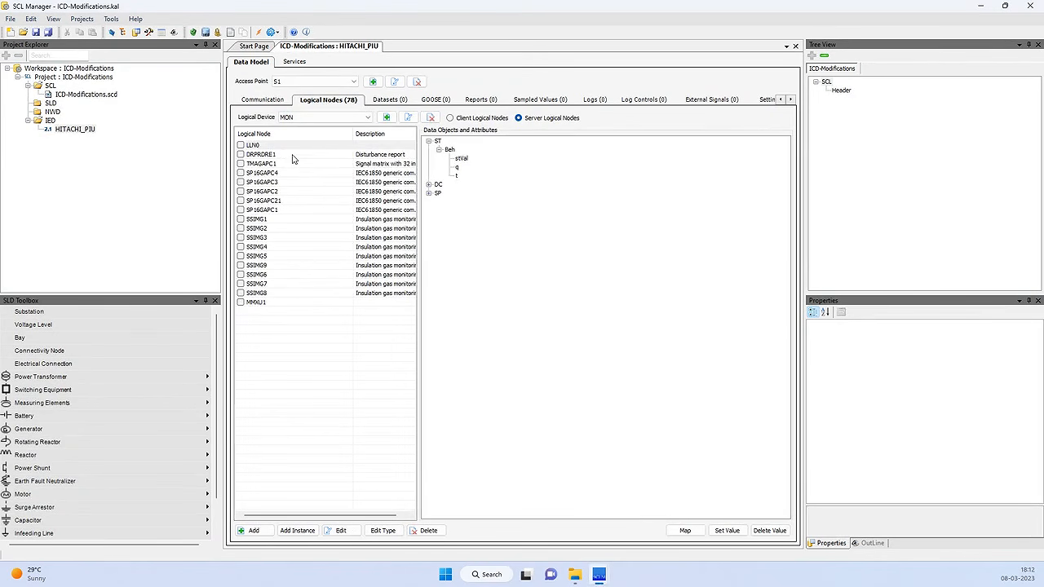
{"action": "left_click", "coordinate": [255, 301]}
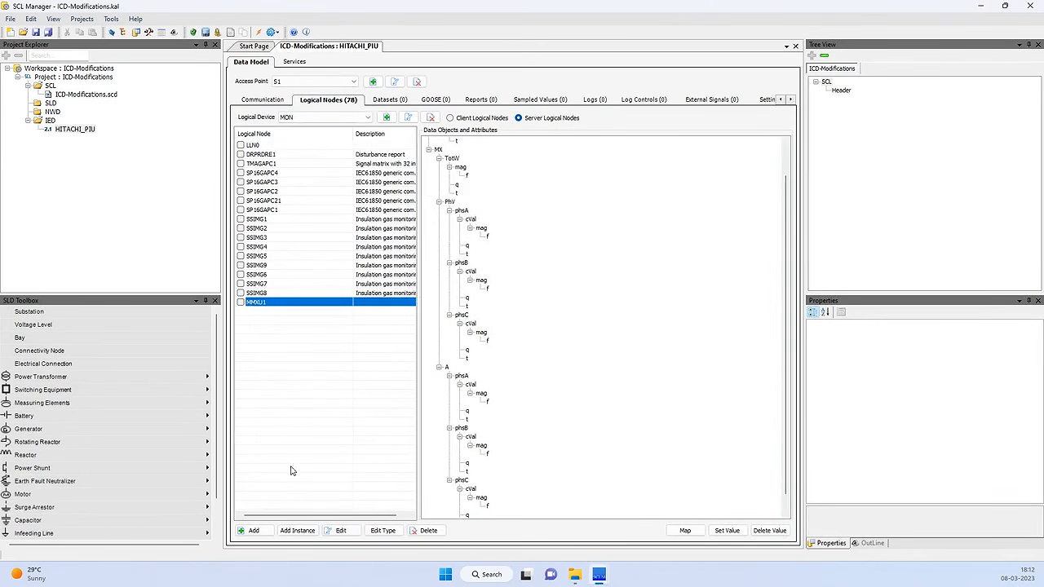
- Edit the MMXU1 logical node type to exclude data object A and include TotVA
{"action": "left_click", "coordinate": [383, 531]}
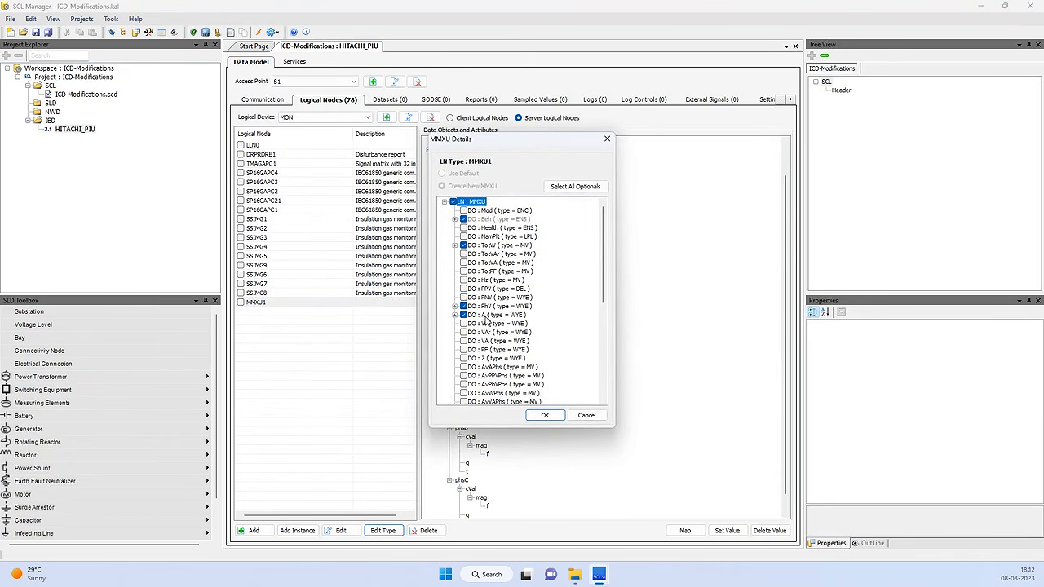
{"action": "left_click", "coordinate": [454, 316]}
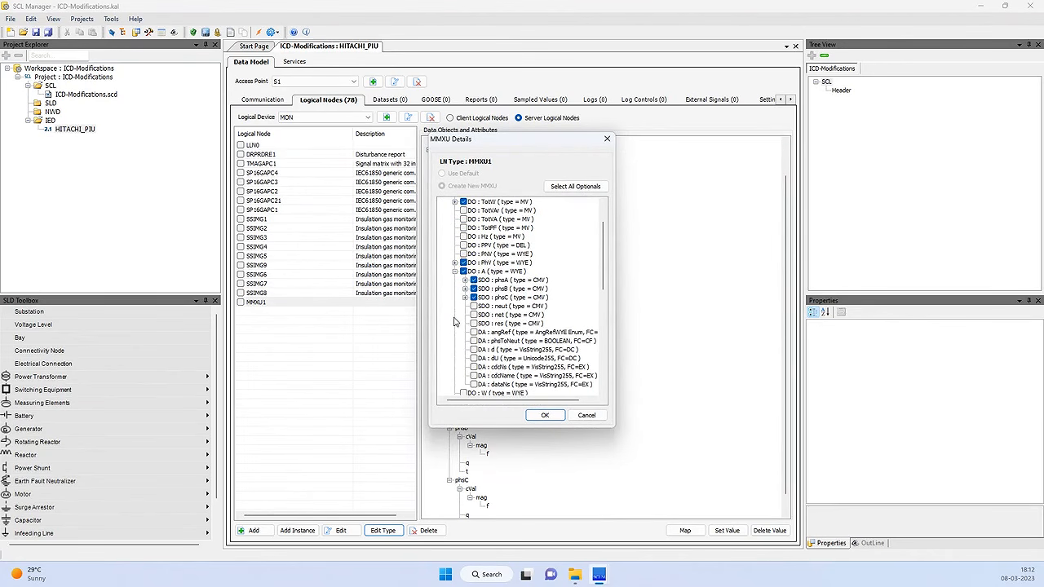
{"action": "left_click", "coordinate": [455, 272]}
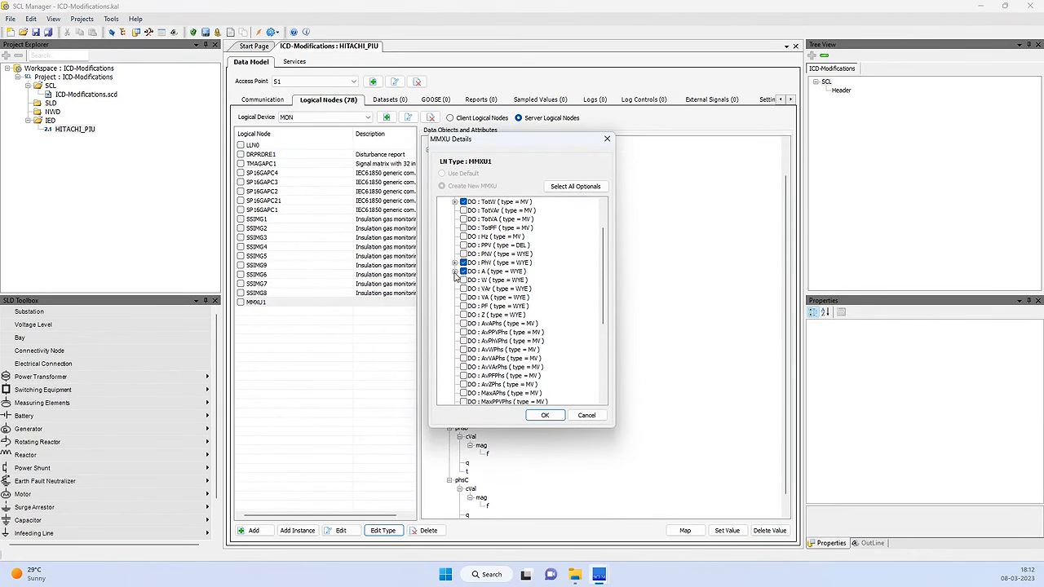
{"action": "left_click", "coordinate": [463, 270]}
{"action": "left_click", "coordinate": [463, 219]}
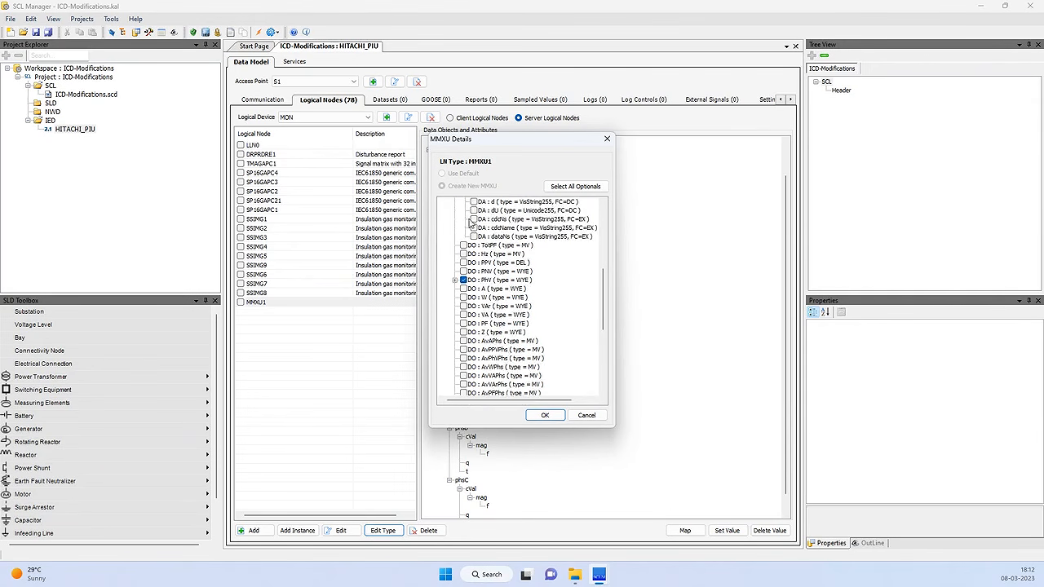
{"action": "scroll", "coordinate": [471, 223], "scroll_direction": "up", "scroll_amount": 3}
{"action": "scroll", "coordinate": [472, 219], "scroll_direction": "up", "scroll_amount": 4}
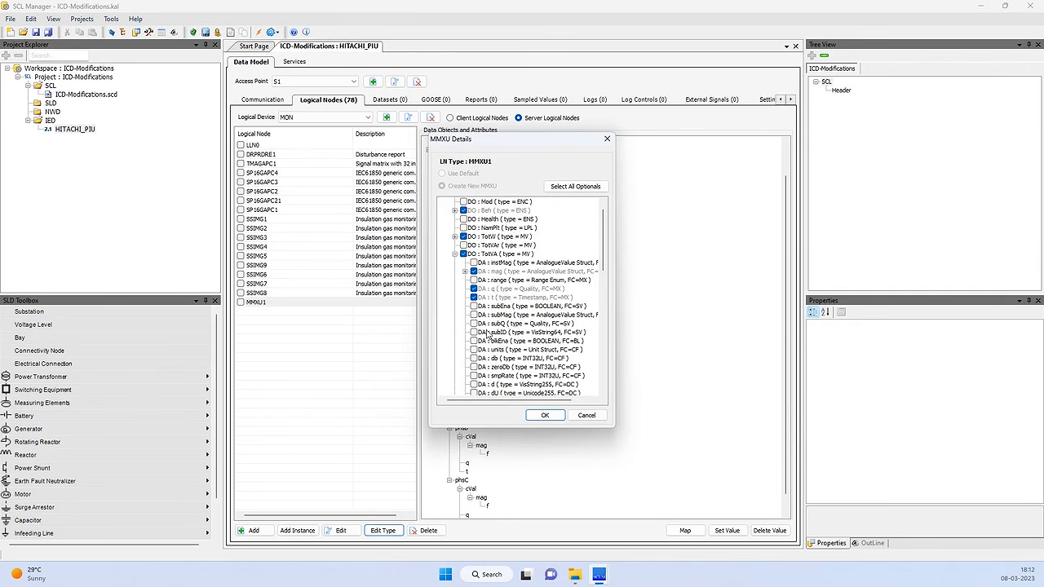
{"action": "left_click", "coordinate": [454, 255]}
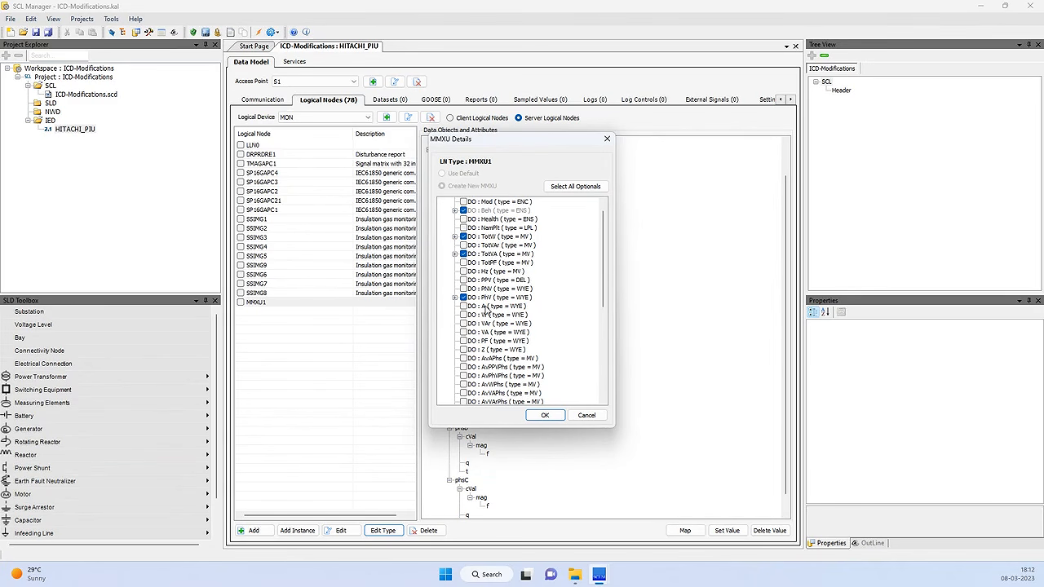
{"action": "left_click", "coordinate": [545, 416]}
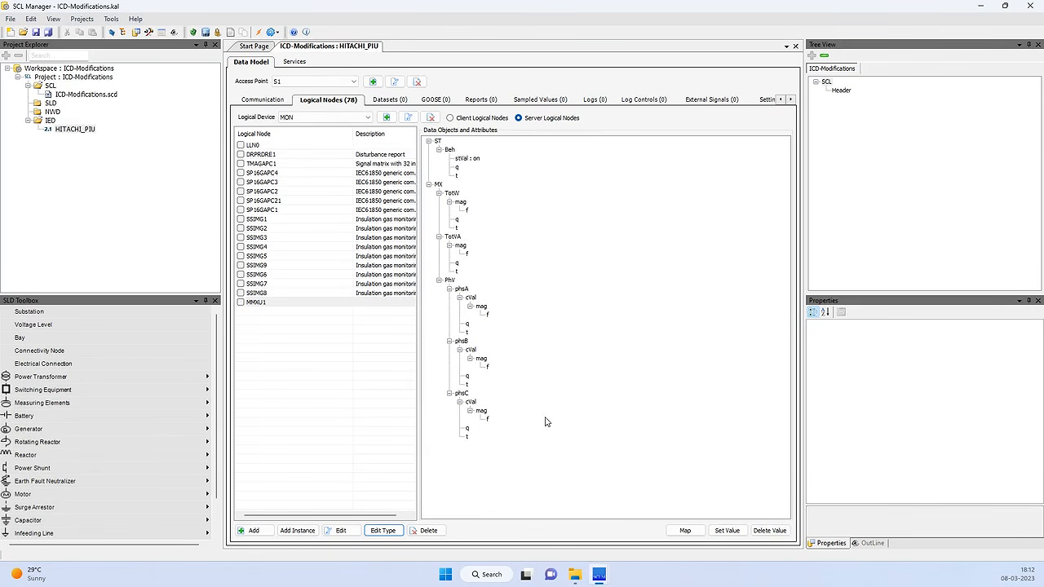
- Export the HITACHI_PIU IED as HITACHI_PIU_modified.icd to the VirtualIED-BayTemplate-Demo folder, keeping the target schema
{"action": "left_click", "coordinate": [74, 133]}
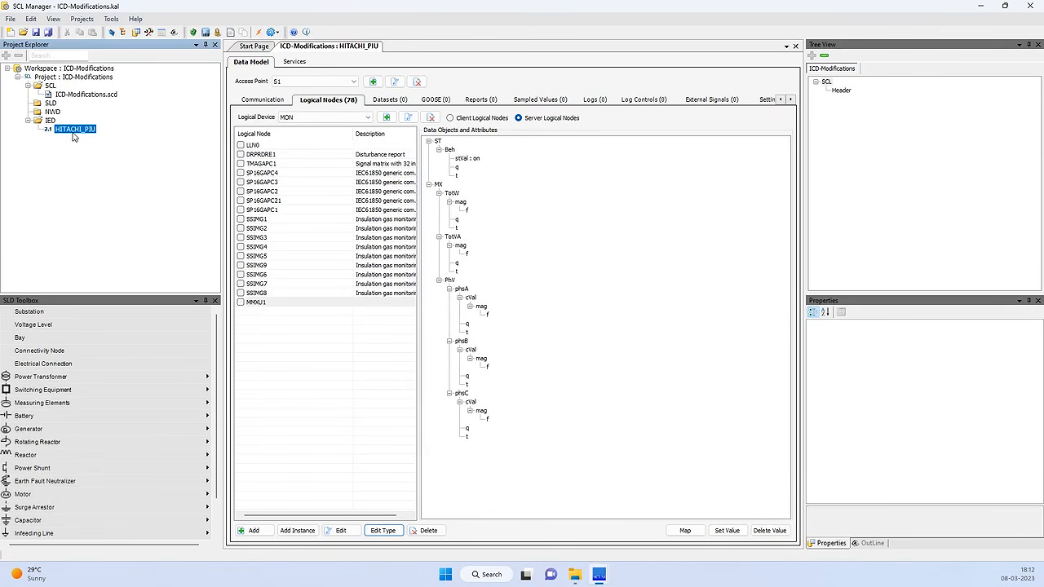
{"action": "right_click", "coordinate": [73, 132]}
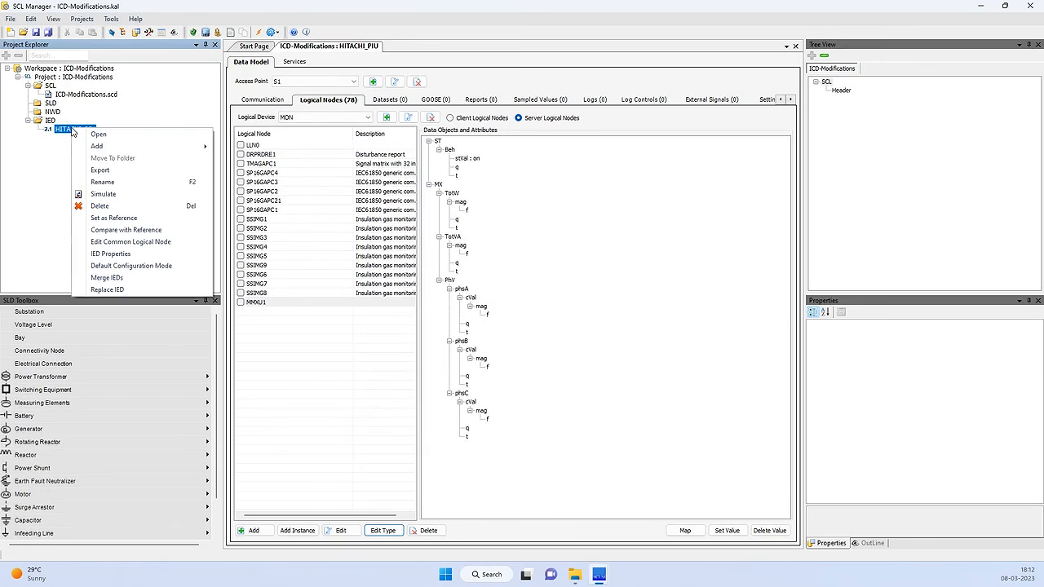
{"action": "left_click", "coordinate": [114, 171]}
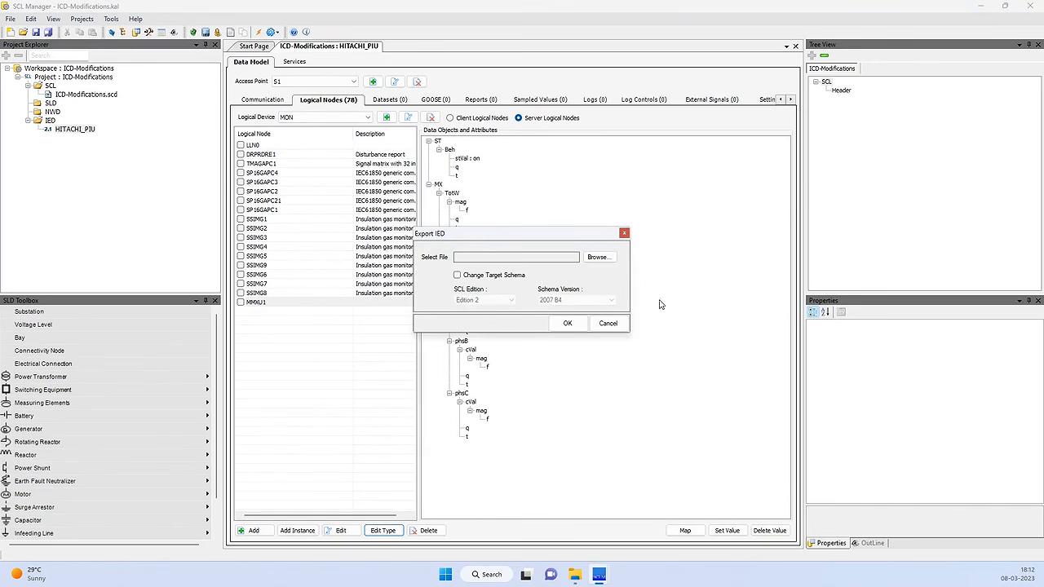
{"action": "left_click", "coordinate": [594, 261]}
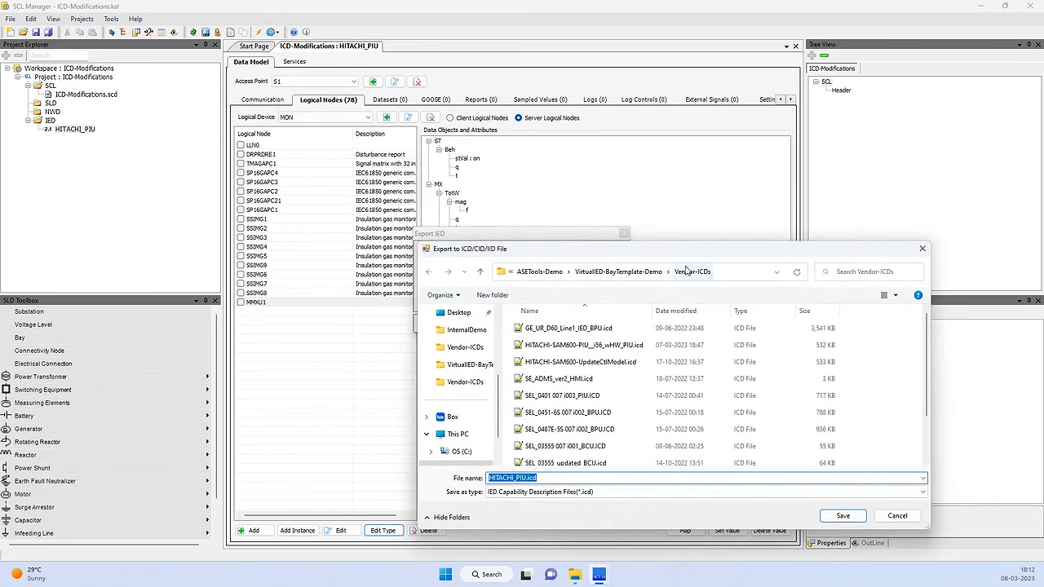
{"action": "left_click", "coordinate": [618, 275]}
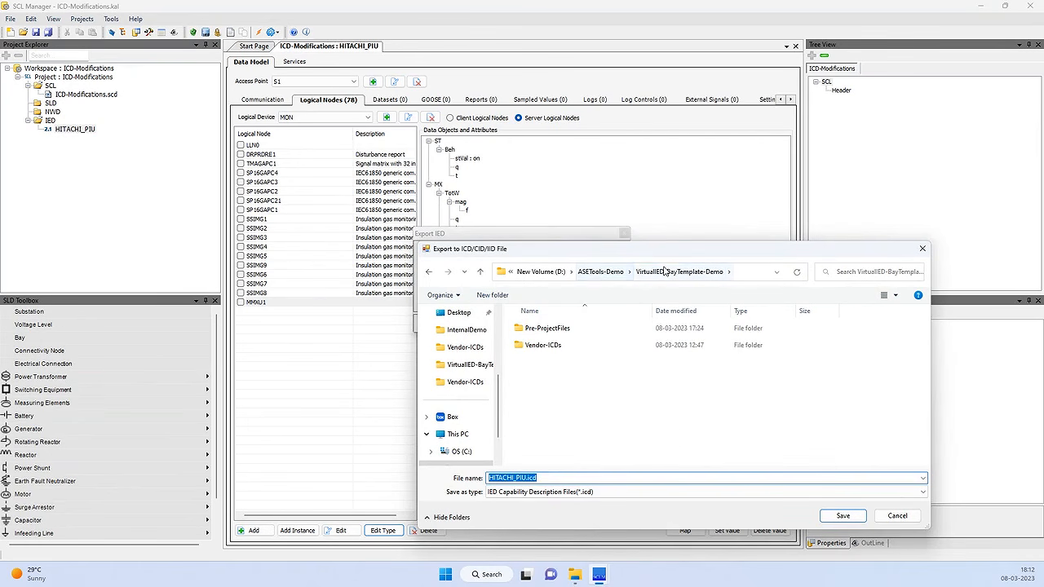
{"action": "left_click", "coordinate": [524, 478]}
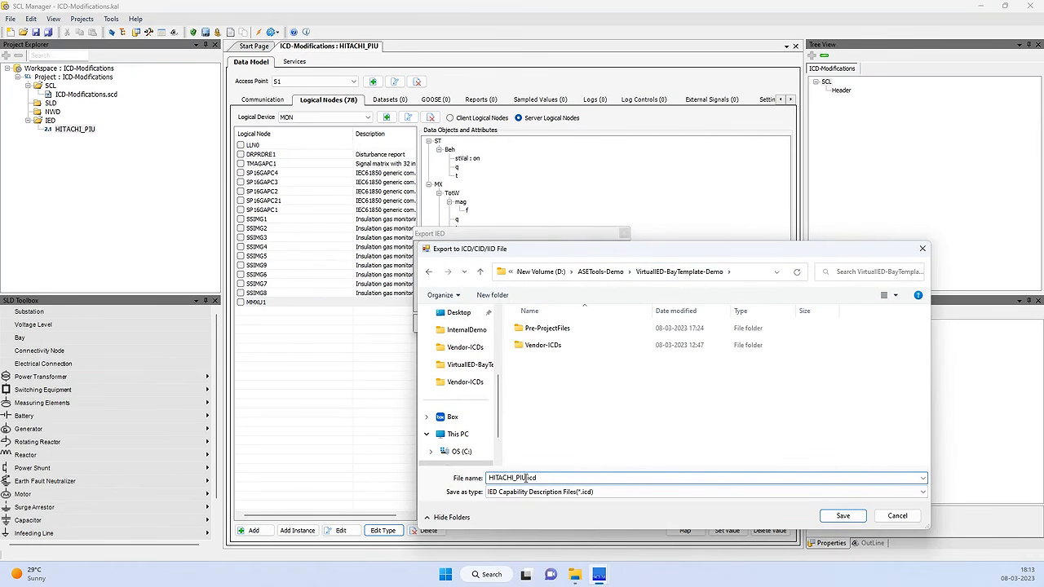
{"action": "type", "text": "_modified"}
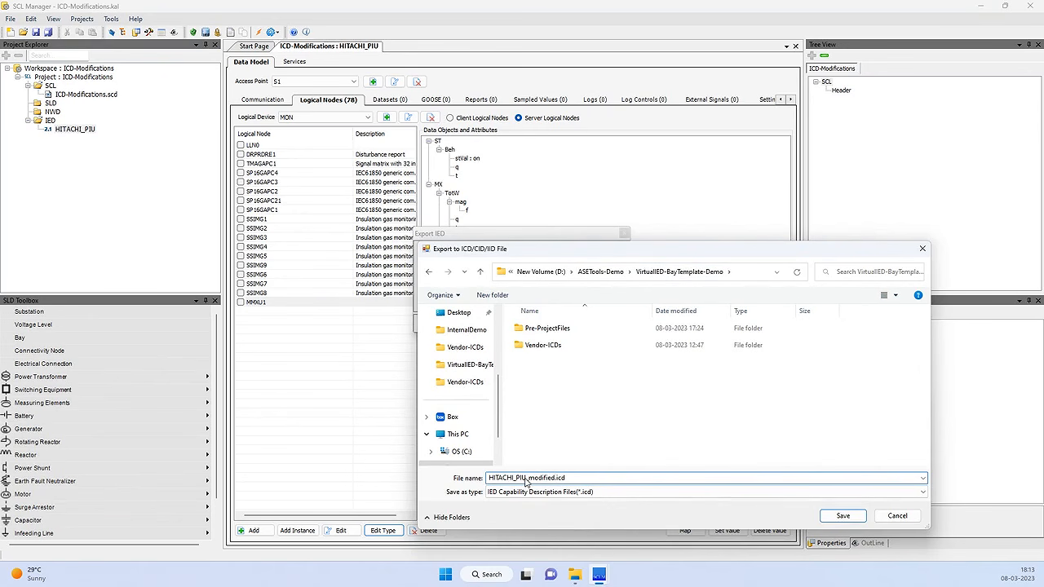
{"action": "left_click", "coordinate": [841, 518]}
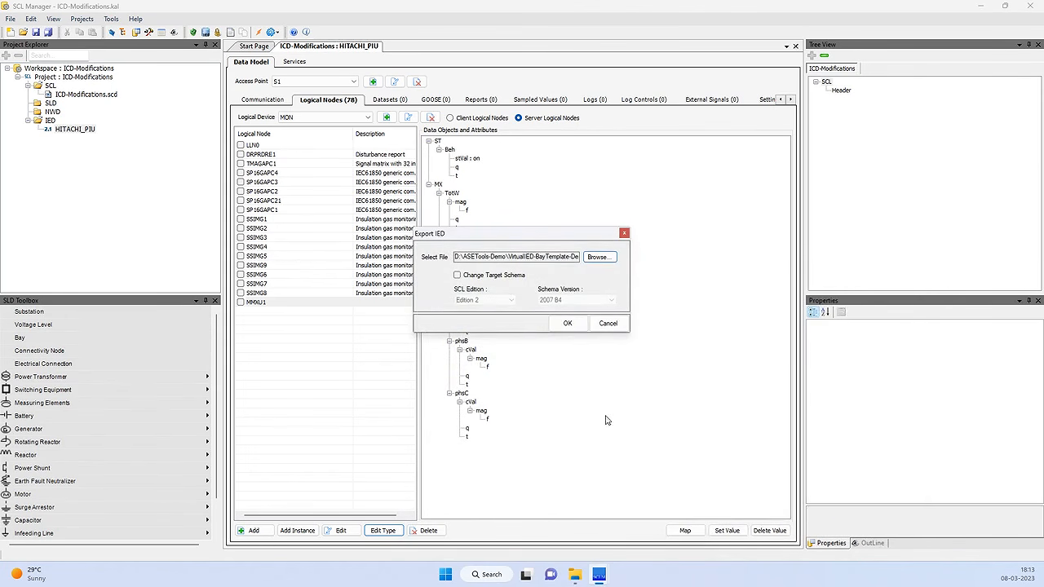
{"action": "left_click", "coordinate": [565, 324]}
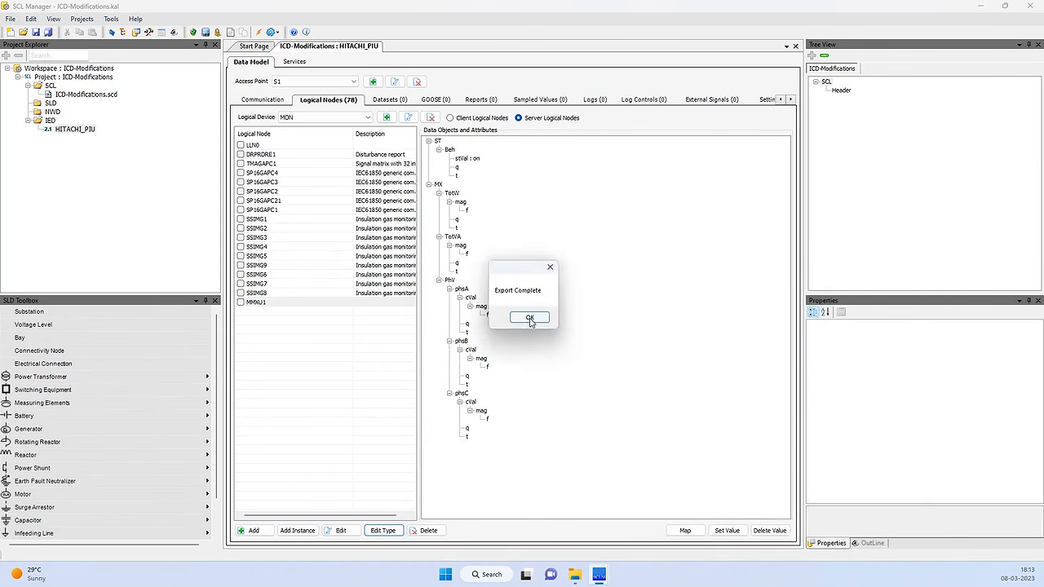
{"action": "left_click", "coordinate": [532, 320]}
- Switch to the FeederProtectionMainBackup_ReplacedIEDs project and import HITACHI_PIU_modified.icd from the VirtualIED-BayTemplate-Demo folder as an IED
{"action": "mouse_move", "coordinate": [599, 574]}
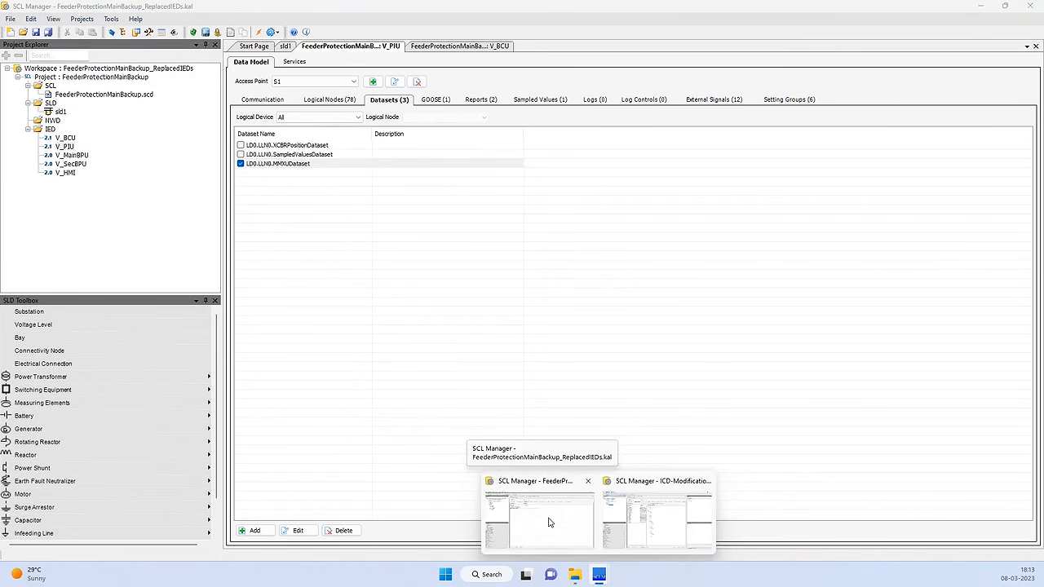
{"action": "left_click", "coordinate": [549, 522]}
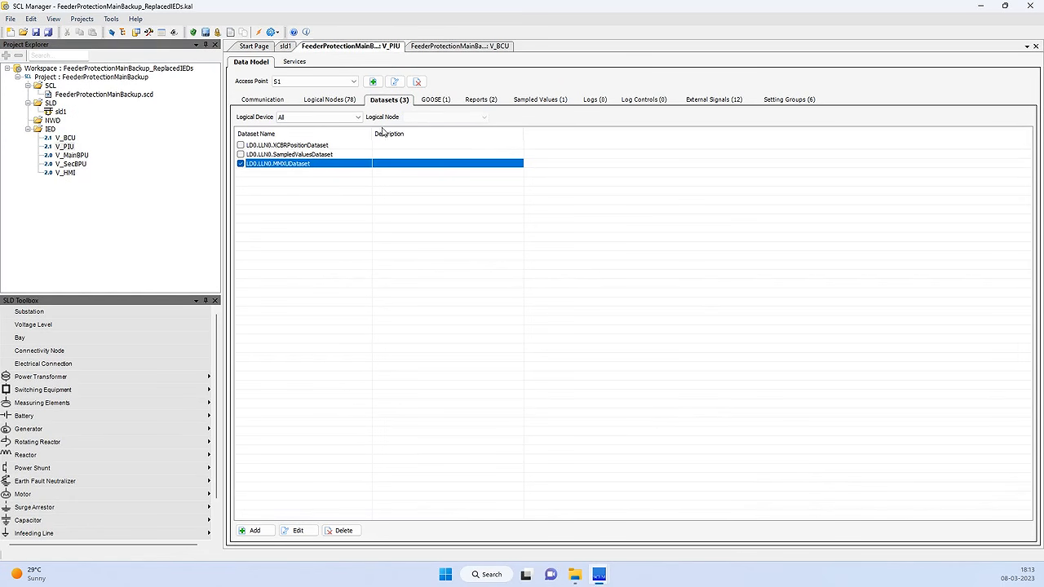
{"action": "left_click", "coordinate": [65, 138]}
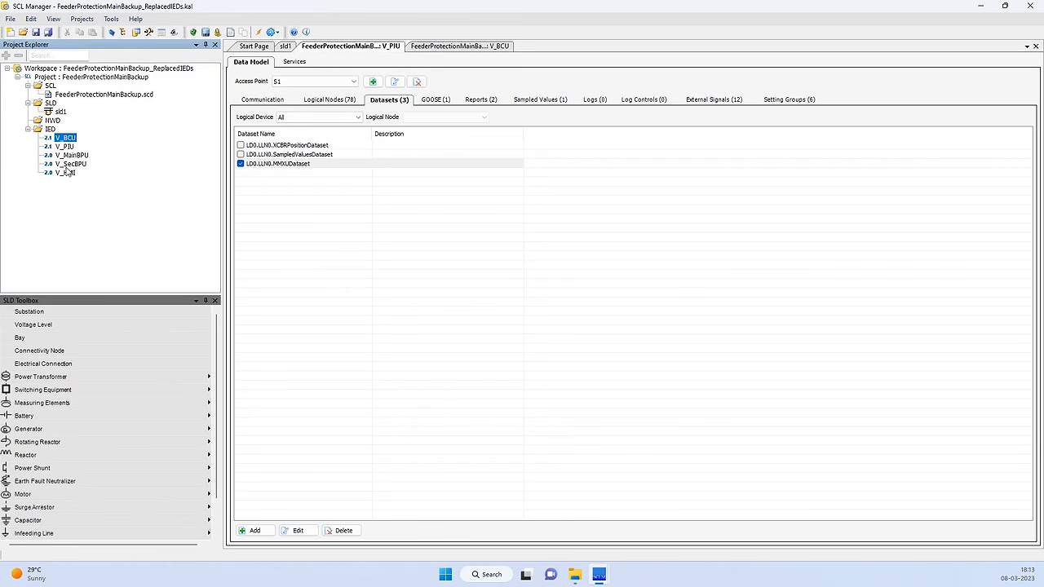
{"action": "left_click", "coordinate": [65, 147]}
{"action": "right_click", "coordinate": [52, 130]}
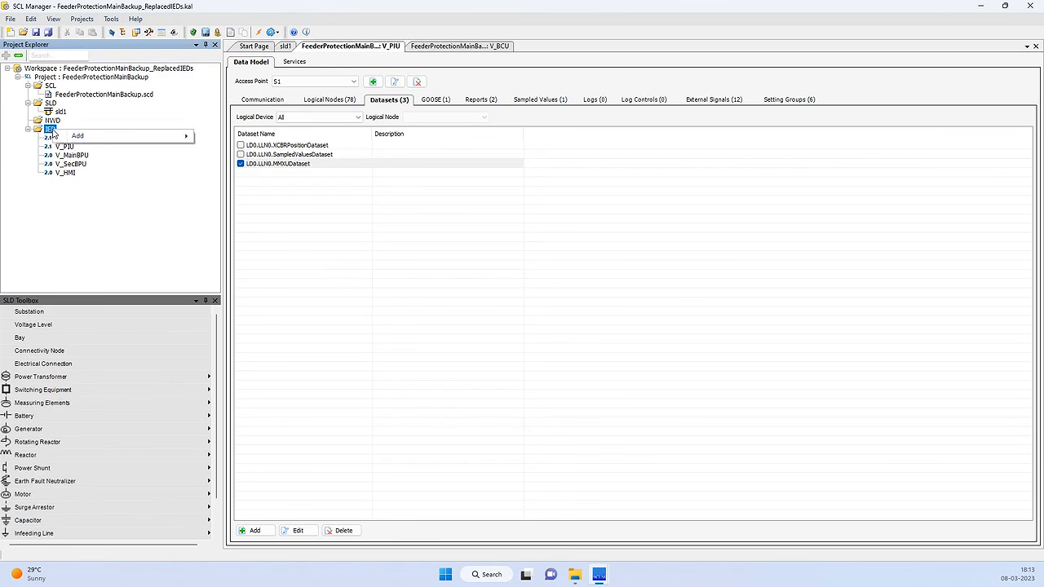
{"action": "mouse_move", "coordinate": [99, 138]}
{"action": "left_click", "coordinate": [217, 136]}
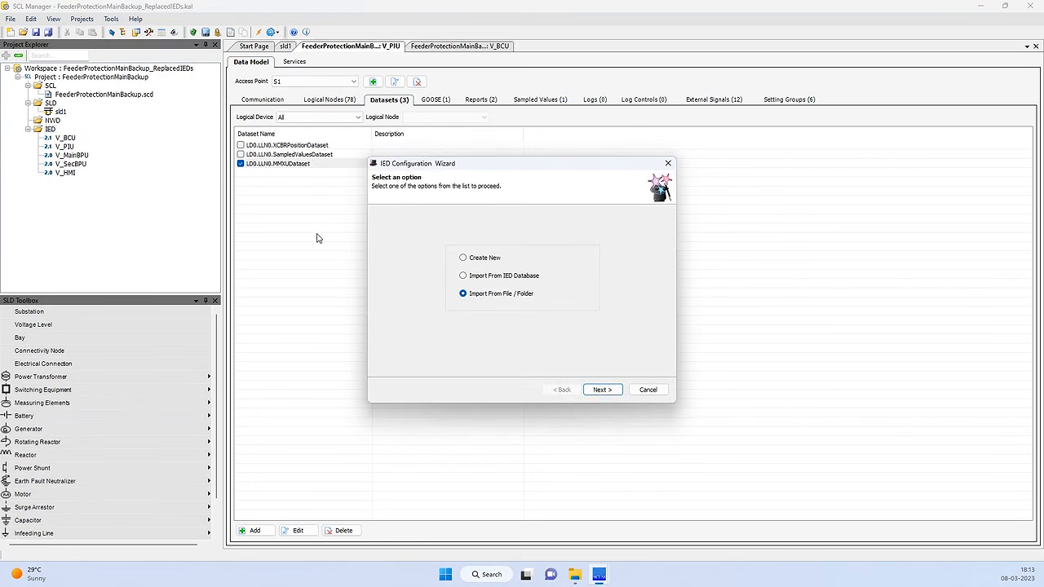
{"action": "left_click", "coordinate": [600, 390]}
{"action": "left_click", "coordinate": [584, 233]}
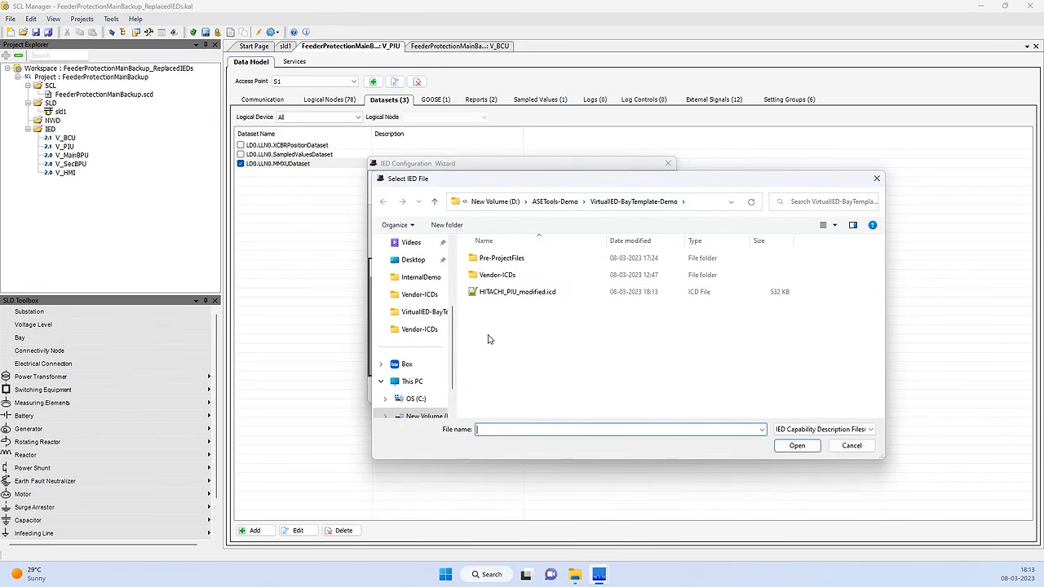
{"action": "left_click", "coordinate": [505, 295]}
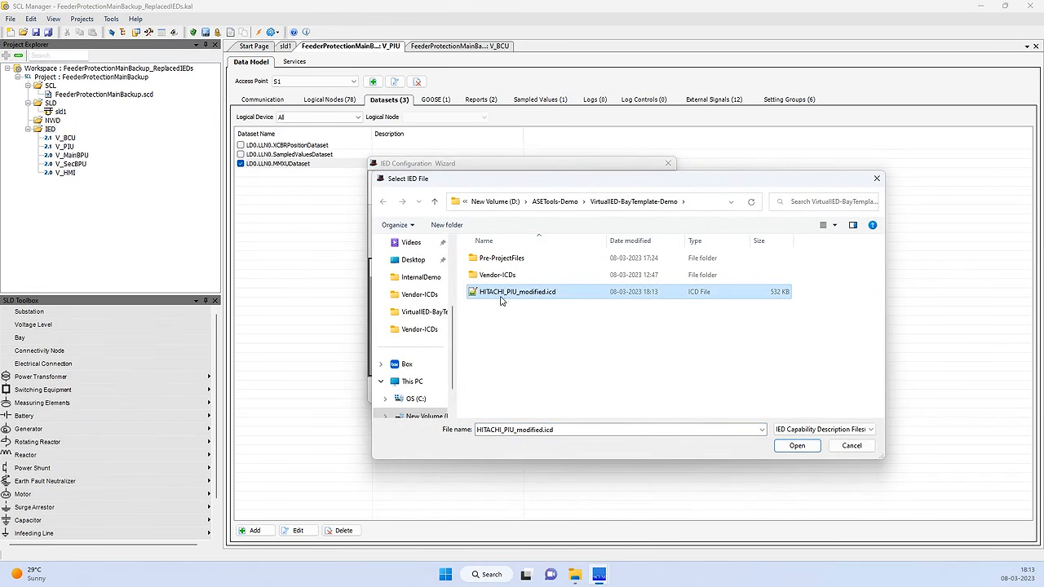
{"action": "left_click", "coordinate": [795, 446]}
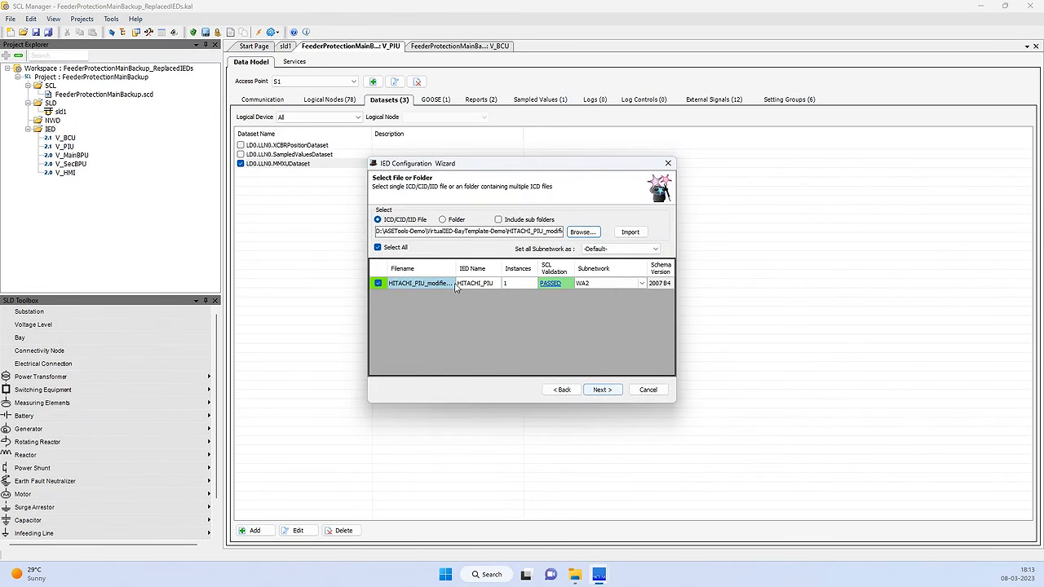
{"action": "left_click", "coordinate": [605, 391]}
{"action": "left_click", "coordinate": [602, 390]}
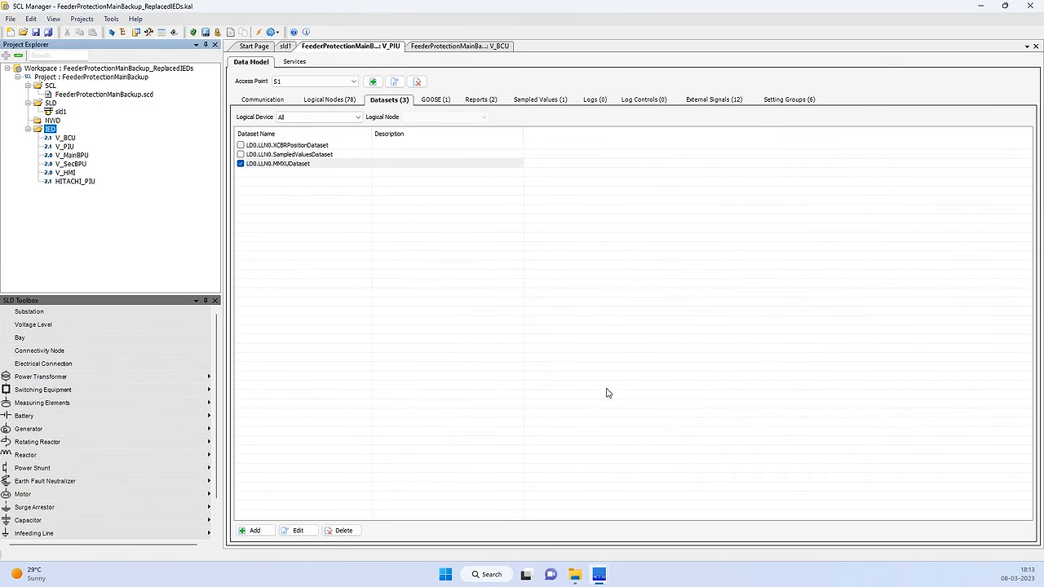
- Start replacing the V_PIU IED with HITACHI_PIU to open their mapping comparison
{"action": "left_click", "coordinate": [66, 147]}
{"action": "right_click", "coordinate": [69, 148]}
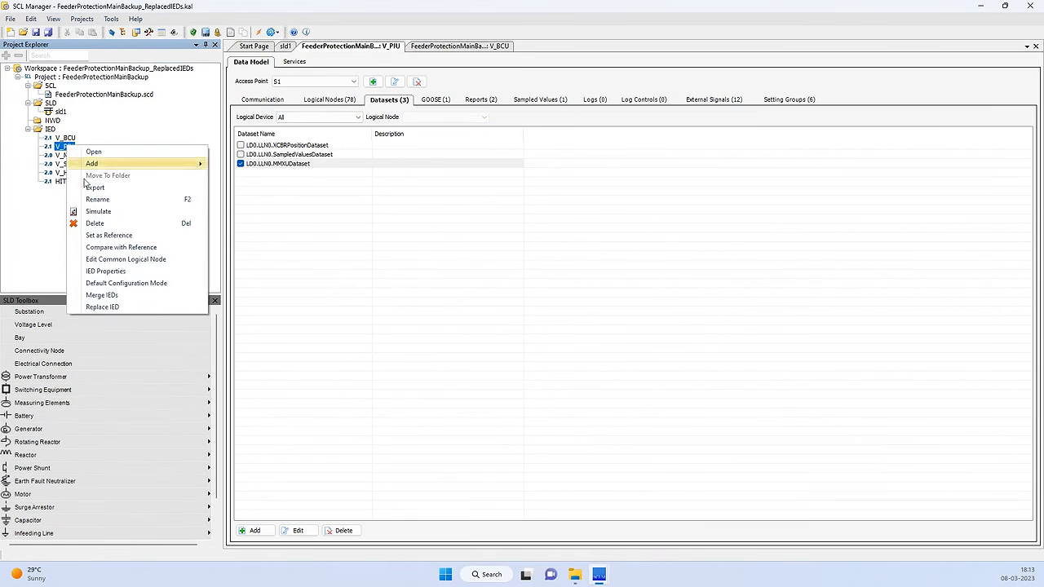
{"action": "left_click", "coordinate": [104, 306]}
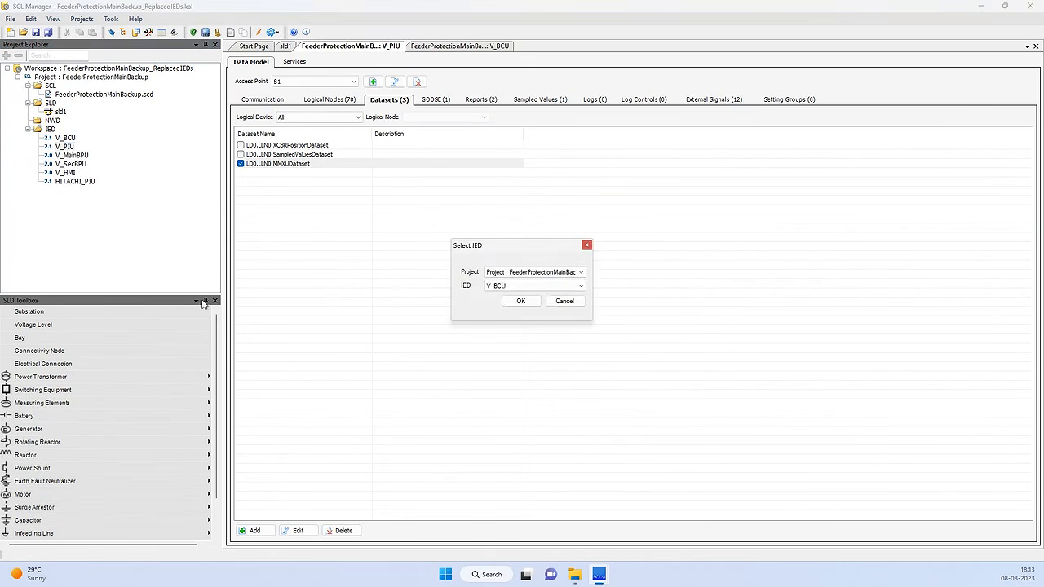
{"action": "left_click", "coordinate": [491, 288]}
{"action": "left_click", "coordinate": [496, 324]}
{"action": "left_click", "coordinate": [517, 303]}
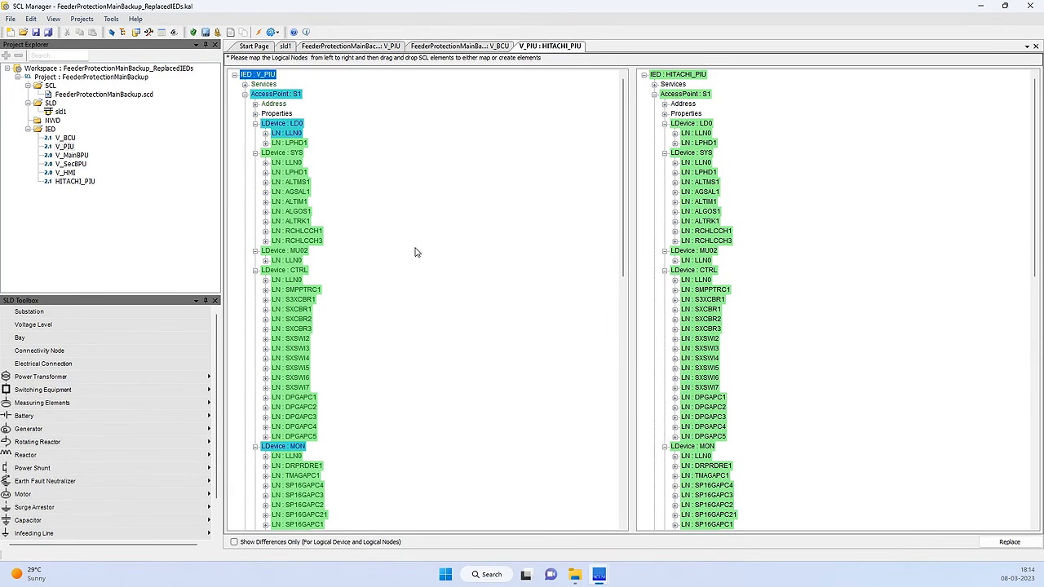
- Examine the MMXU1 node type attributes under V_PIU's MON logical device and find the matching MMXU1 in HITACHI_PIU
{"action": "left_click_drag", "start_coordinate": [624, 169], "coordinate": [615, 215]}
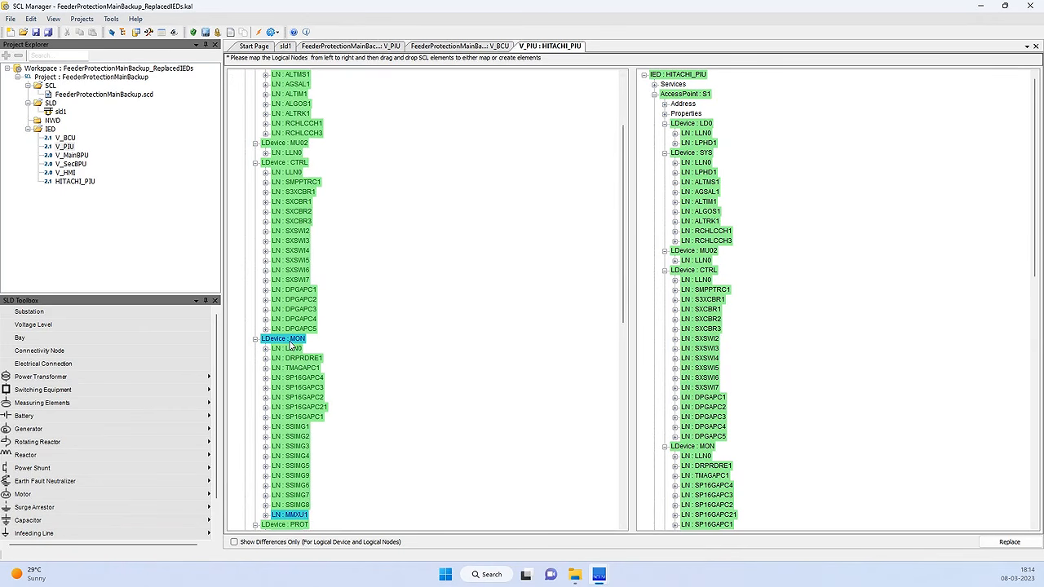
{"action": "scroll", "coordinate": [623, 274], "scroll_direction": "down", "scroll_amount": 1}
{"action": "left_click_drag", "start_coordinate": [622, 274], "coordinate": [617, 349]}
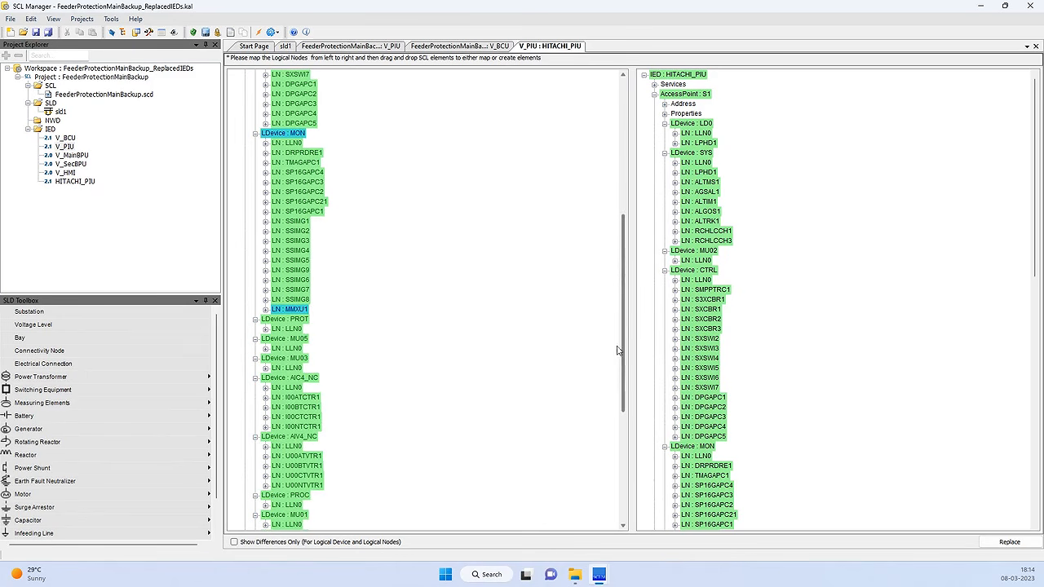
{"action": "left_click", "coordinate": [265, 311]}
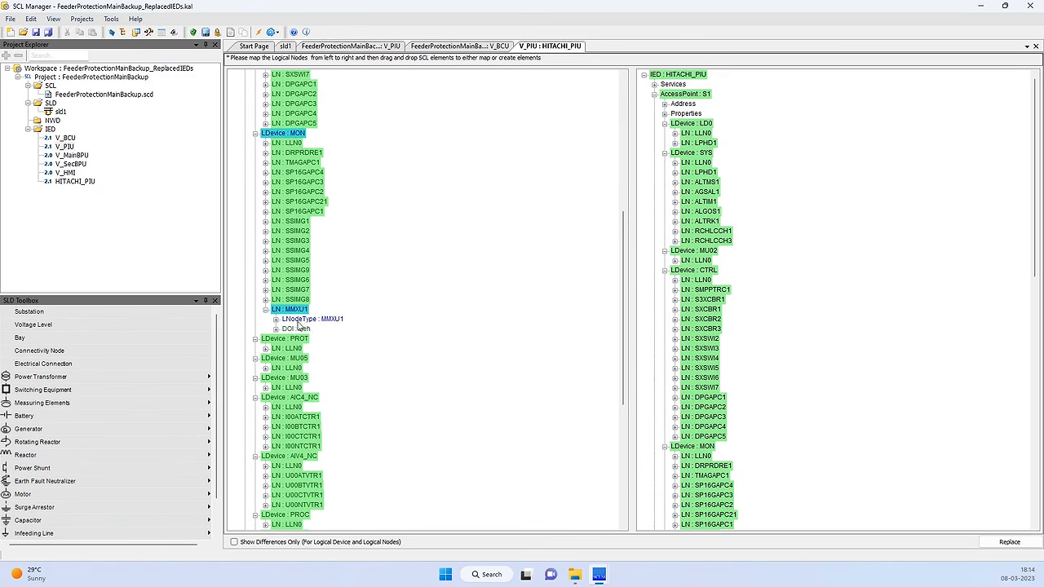
{"action": "left_click", "coordinate": [276, 319]}
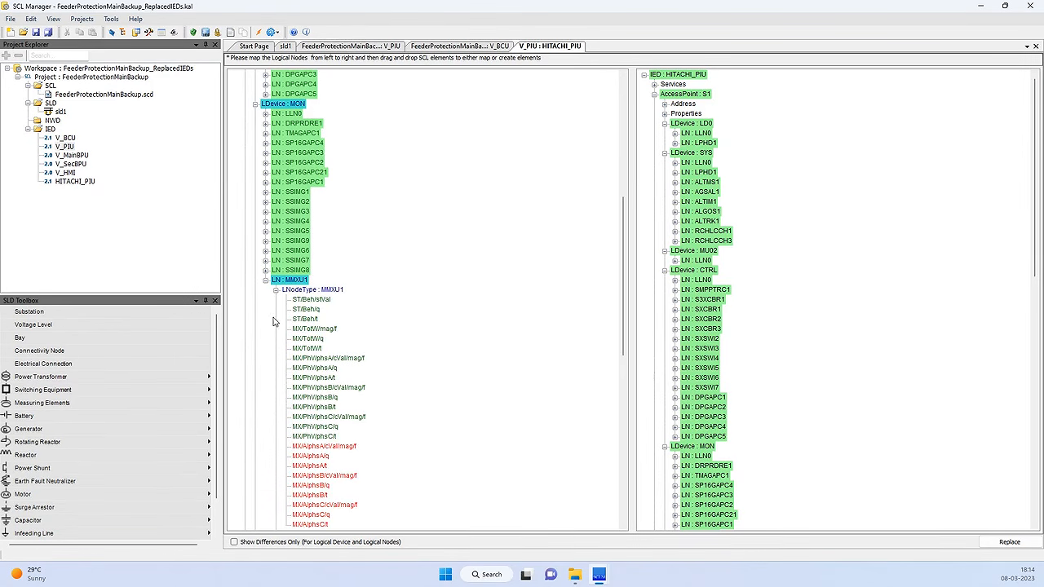
{"action": "scroll", "coordinate": [471, 244], "scroll_direction": "down", "scroll_amount": 4}
{"action": "scroll", "coordinate": [473, 245], "scroll_direction": "down", "scroll_amount": 2}
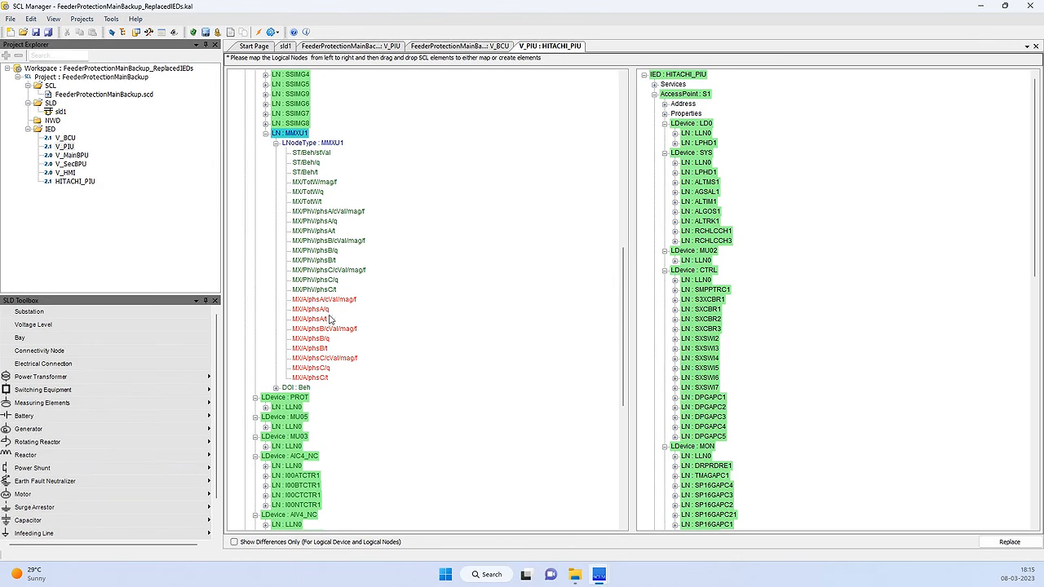
{"action": "left_click_drag", "start_coordinate": [621, 325], "coordinate": [621, 98]}
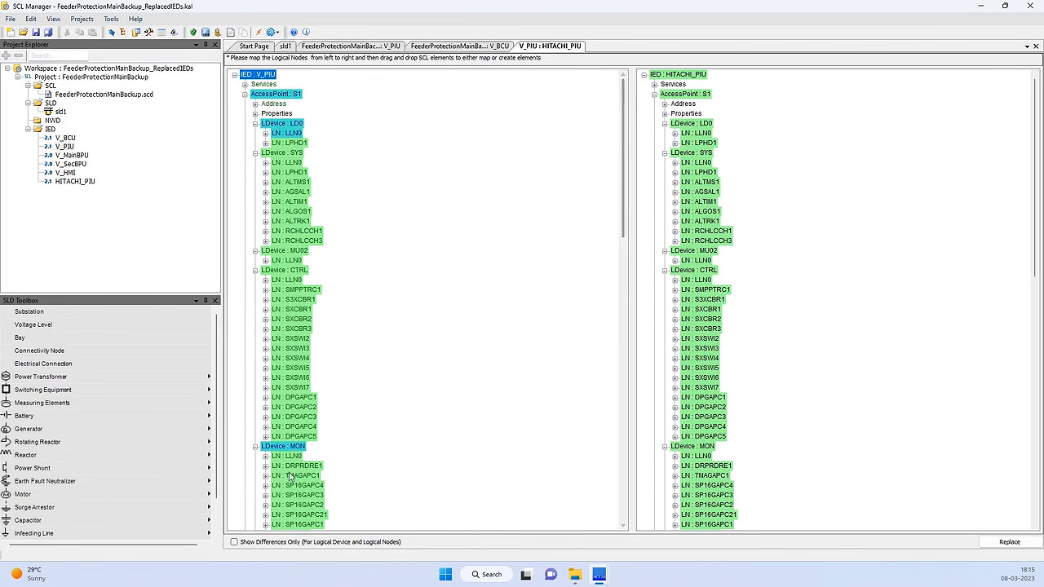
{"action": "scroll", "coordinate": [552, 291], "scroll_direction": "down", "scroll_amount": 13}
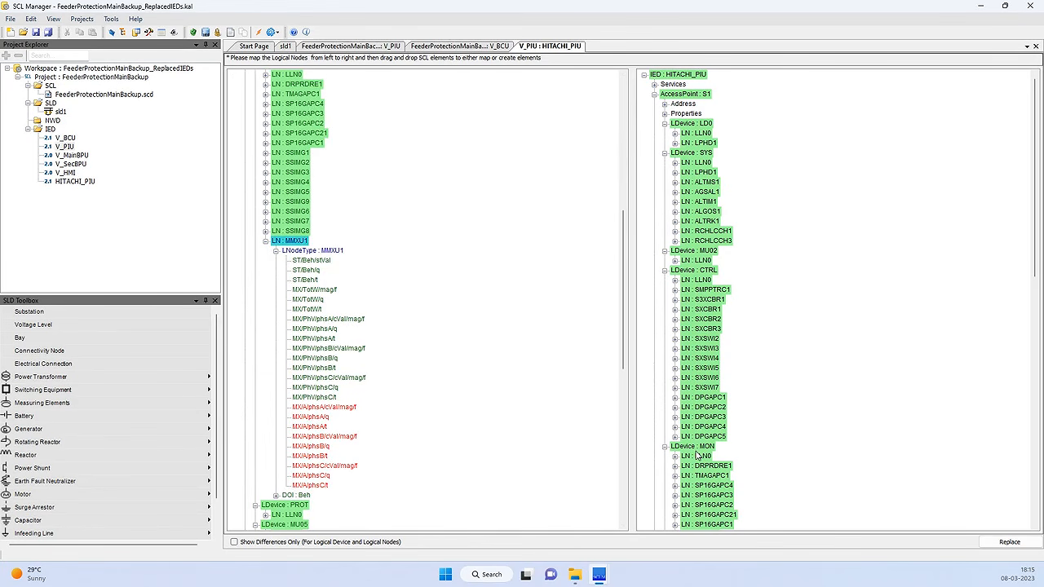
{"action": "scroll", "coordinate": [788, 388], "scroll_direction": "down", "scroll_amount": 5}
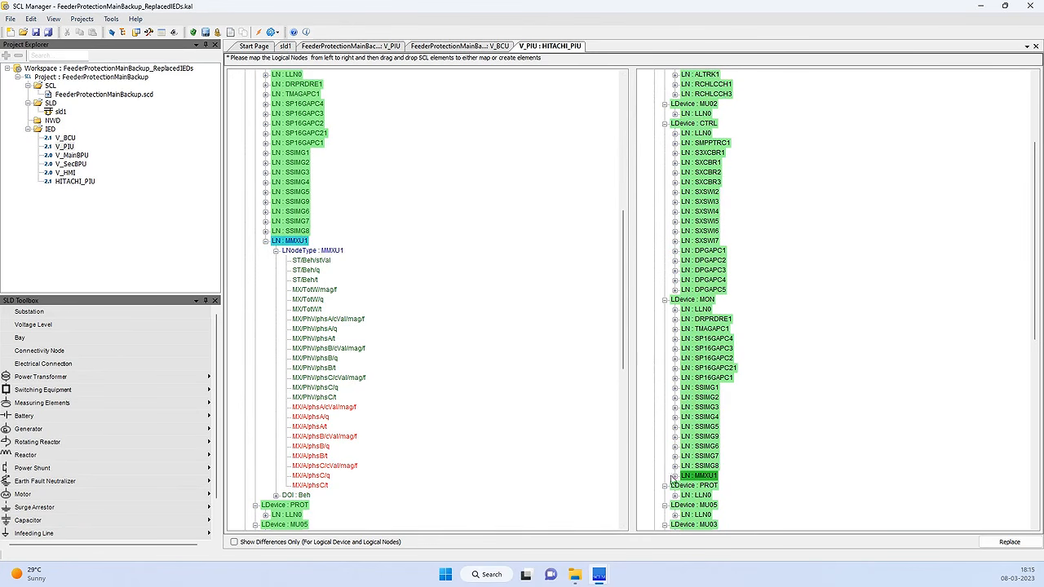
- Compare the contents of LLN0 under logical device LD0 between V_PIU and HITACHI_PIU
{"action": "scroll", "coordinate": [359, 288], "scroll_direction": "up", "scroll_amount": 13}
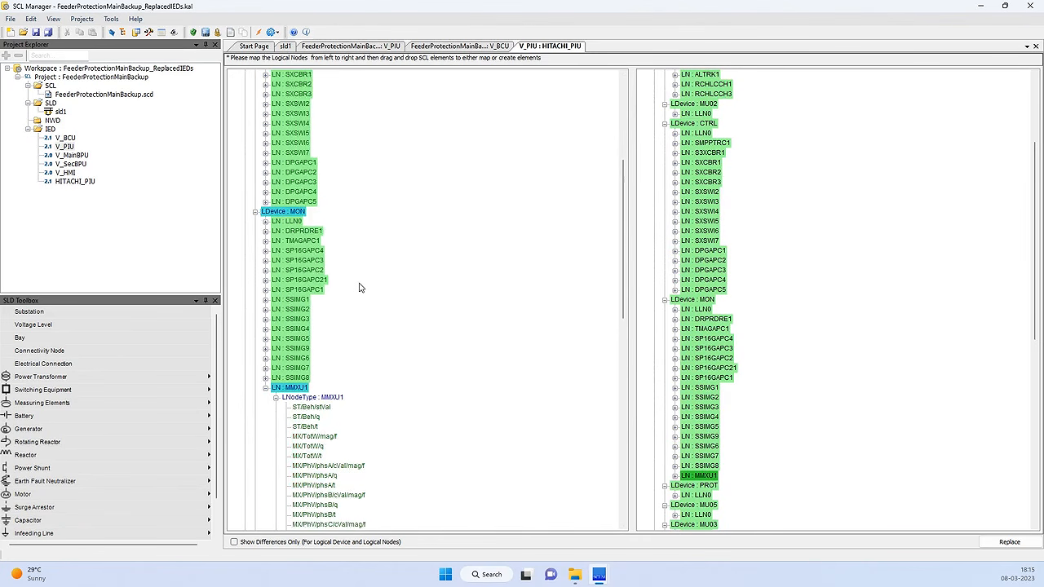
{"action": "scroll", "coordinate": [779, 175], "scroll_direction": "up", "scroll_amount": 5}
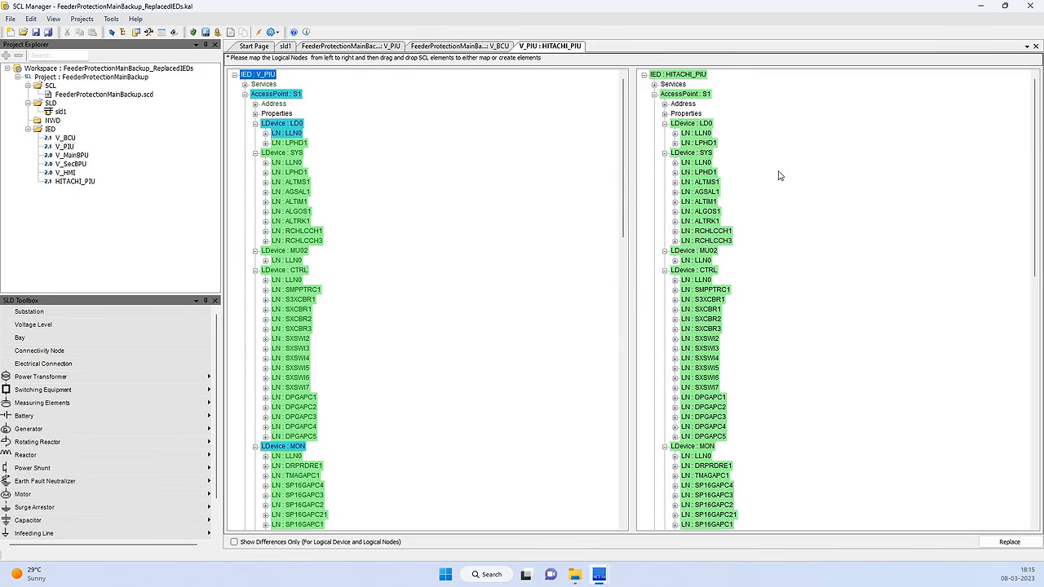
{"action": "left_click", "coordinate": [266, 133]}
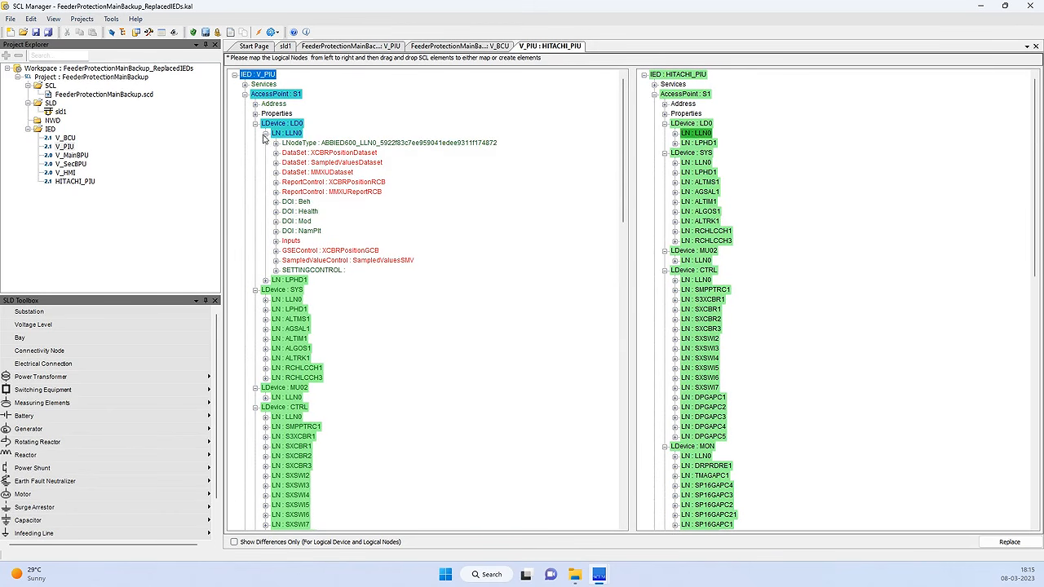
{"action": "left_click", "coordinate": [675, 133]}
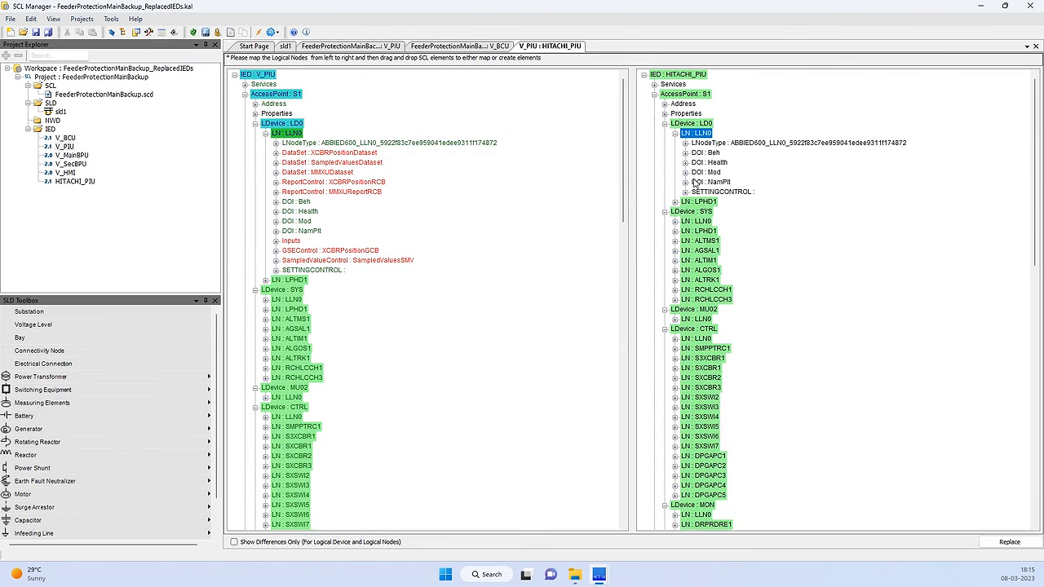
{"action": "left_click", "coordinate": [675, 134]}
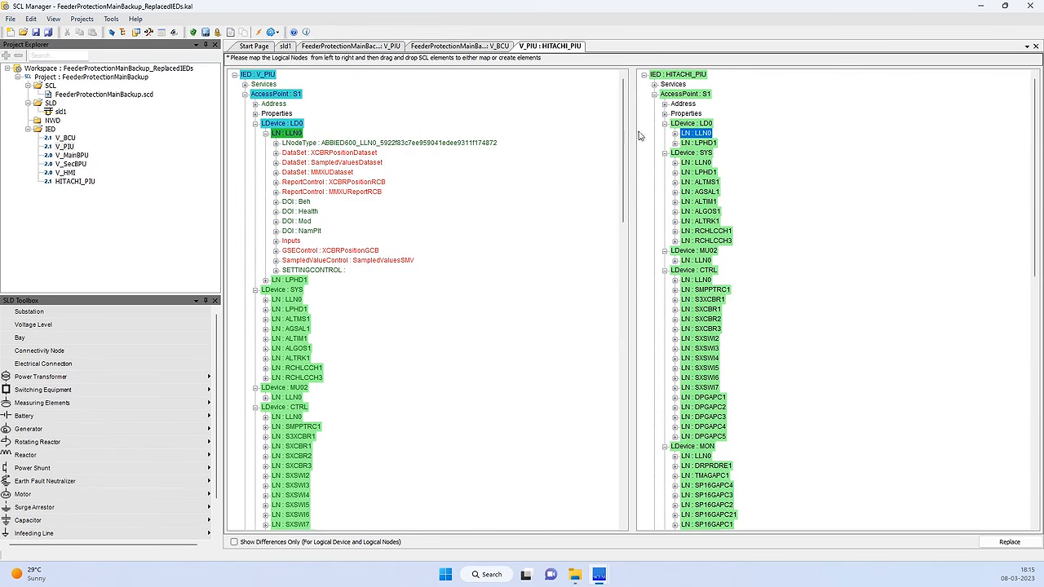
{"action": "left_click", "coordinate": [281, 135]}
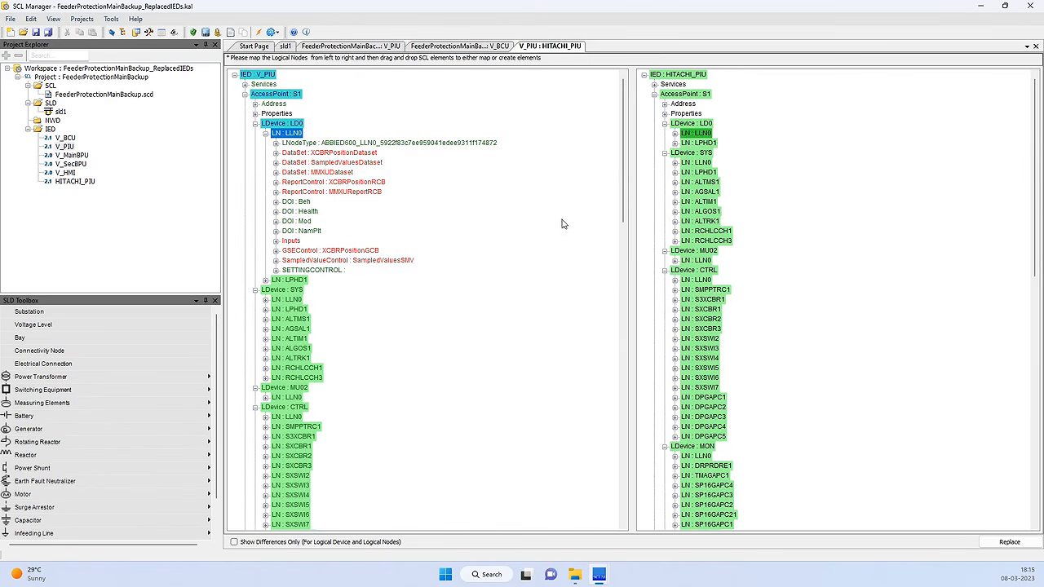
- Map V_PIU's XCBRPositionDataset, SampledValuesDataset and MMXUDataset to LLN0 under logical device LD0 of HITACHI_PIU
{"action": "left_click", "coordinate": [322, 153]}
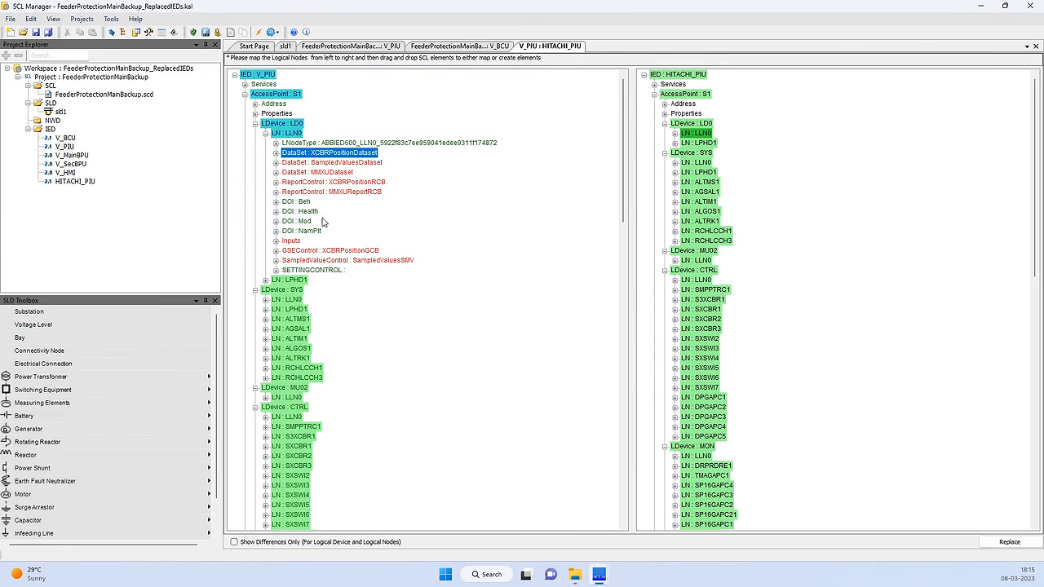
{"action": "left_click_drag", "start_coordinate": [304, 157], "coordinate": [703, 142]}
{"action": "left_click_drag", "start_coordinate": [327, 169], "coordinate": [701, 136]}
- Map the XCBRPositionRCB and MMXUReportRCB report control blocks to LLN0 under LD0 of HITACHI_PIU
{"action": "left_click", "coordinate": [315, 183]}
{"action": "left_click_drag", "start_coordinate": [315, 185], "coordinate": [697, 136]}
{"action": "double_click", "coordinate": [328, 194]}
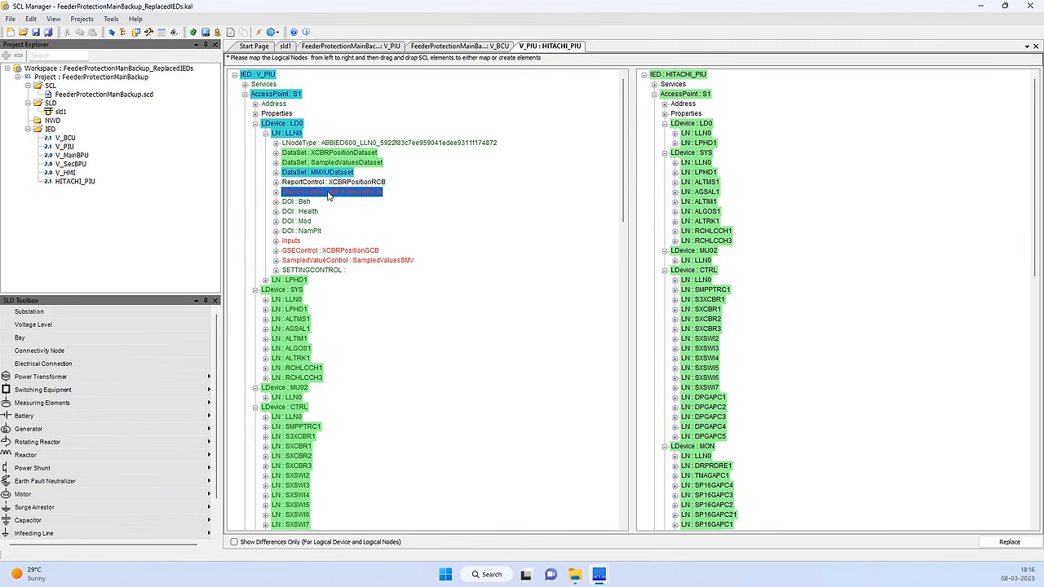
{"action": "left_click_drag", "start_coordinate": [327, 193], "coordinate": [696, 134]}
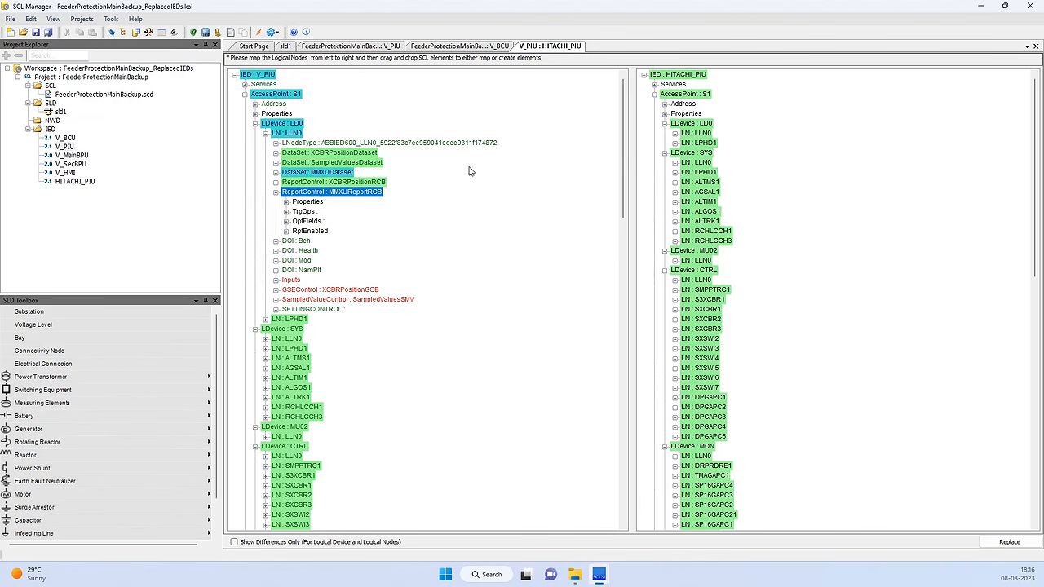
{"action": "left_click_drag", "start_coordinate": [332, 199], "coordinate": [703, 137]}
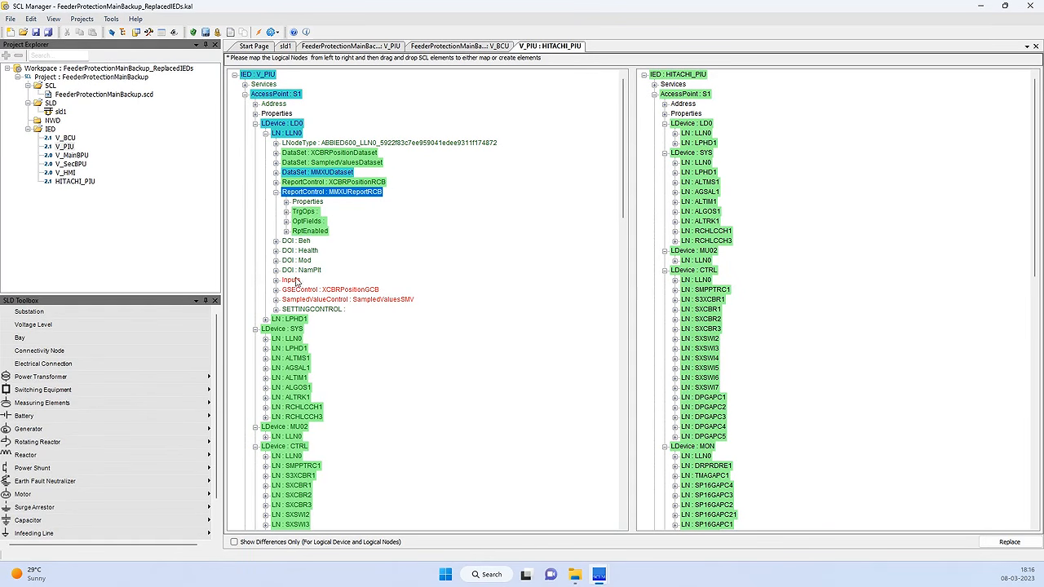
- Map the XCBRPositionGCB GOOSE control, the SampledValuesSMV control and the Inputs to HITACHI_PIU's LD0 LLN0
{"action": "left_click", "coordinate": [295, 293]}
{"action": "left_click_drag", "start_coordinate": [298, 294], "coordinate": [683, 135]}
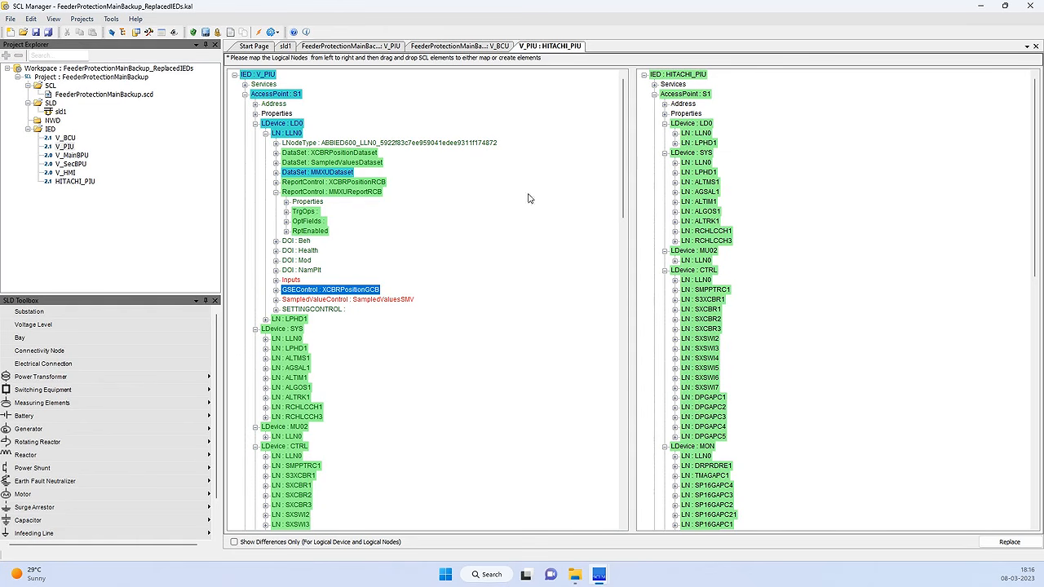
{"action": "left_click_drag", "start_coordinate": [318, 301], "coordinate": [705, 142]}
{"action": "left_click_drag", "start_coordinate": [291, 280], "coordinate": [695, 140]}
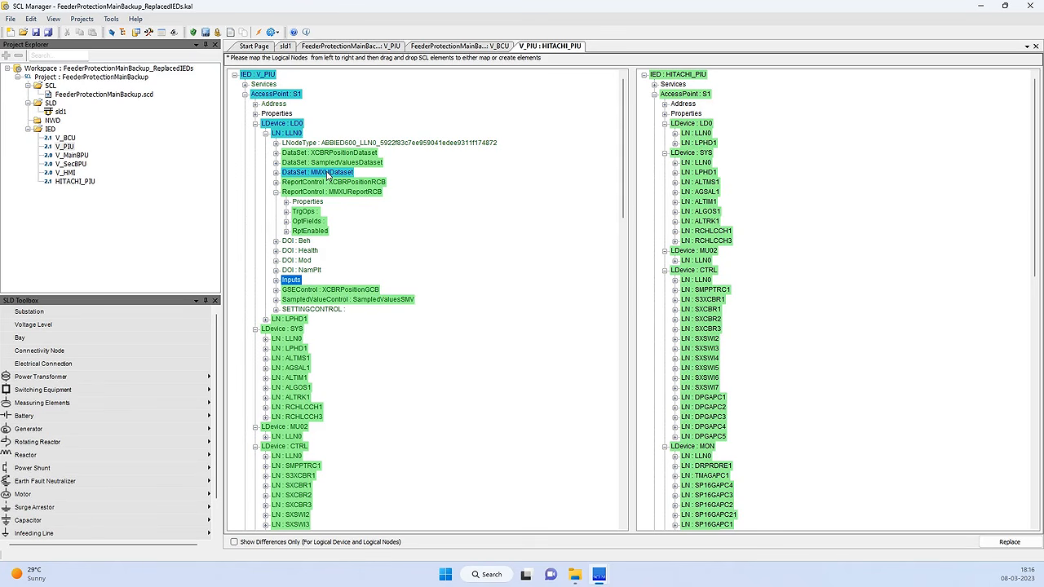
- Check the data entries of MMXUDataset and carry out the replacement of V_PIU with HITACHI_PIU
{"action": "left_click_drag", "start_coordinate": [327, 174], "coordinate": [706, 143]}
{"action": "left_click", "coordinate": [275, 173]}
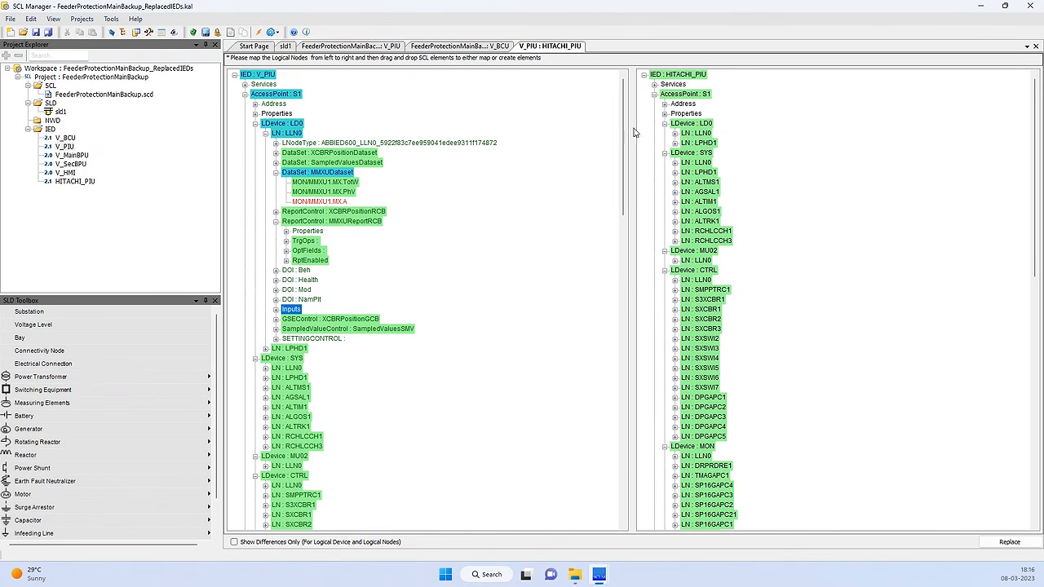
{"action": "left_click", "coordinate": [1008, 544]}
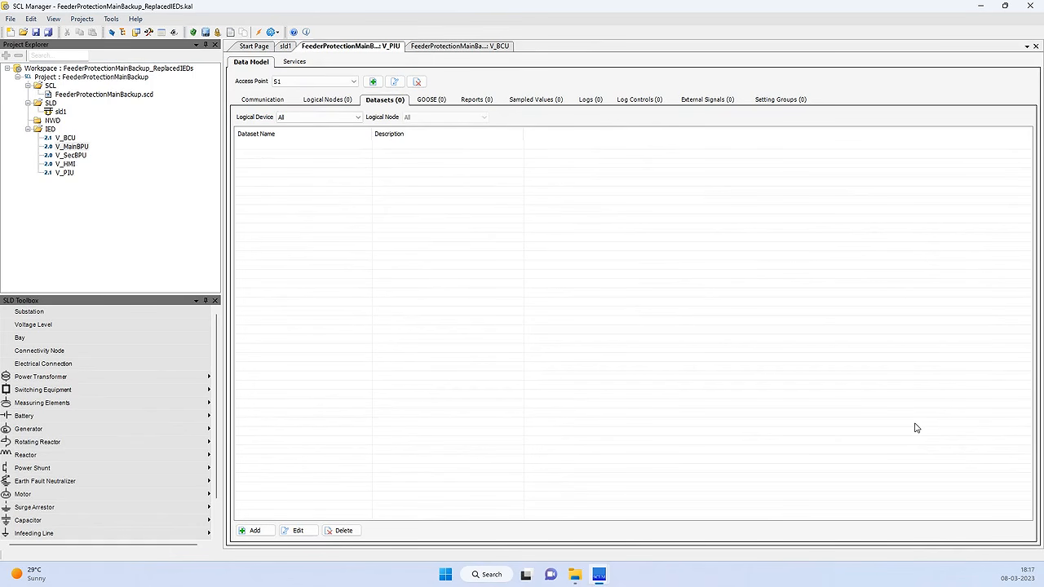
- Open V_SecBPU and the replaced V_PIU to view their communication settings
{"action": "double_click", "coordinate": [69, 156]}
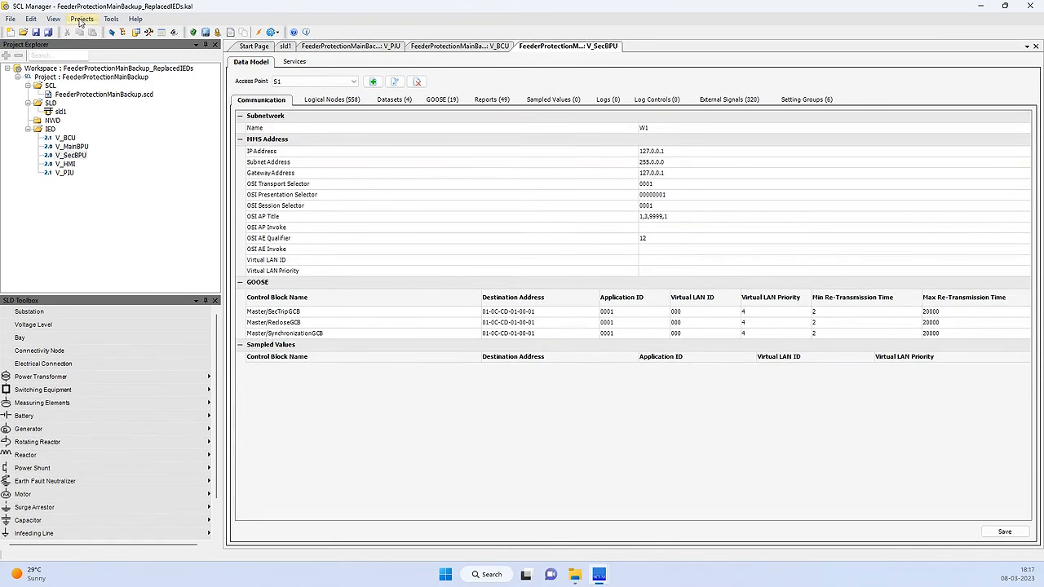
{"action": "left_click", "coordinate": [81, 19]}
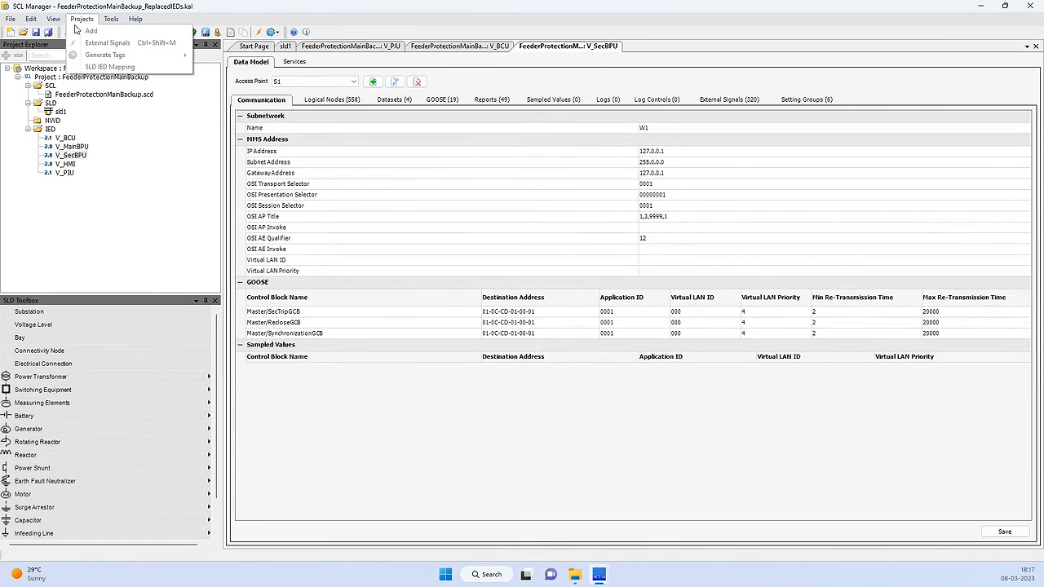
{"action": "left_click", "coordinate": [66, 172]}
{"action": "double_click", "coordinate": [64, 173]}
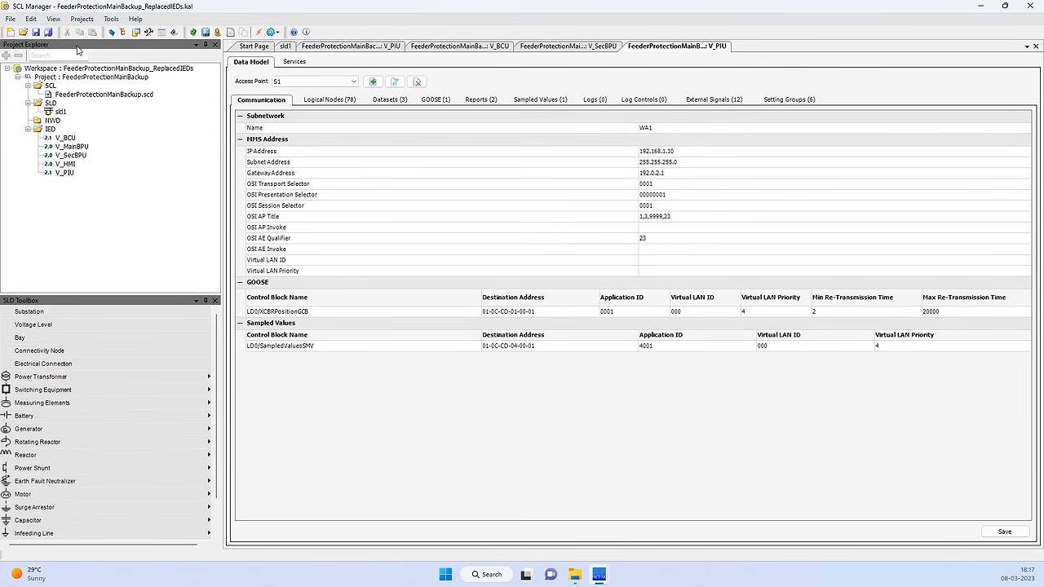
{"action": "left_click", "coordinate": [67, 174]}
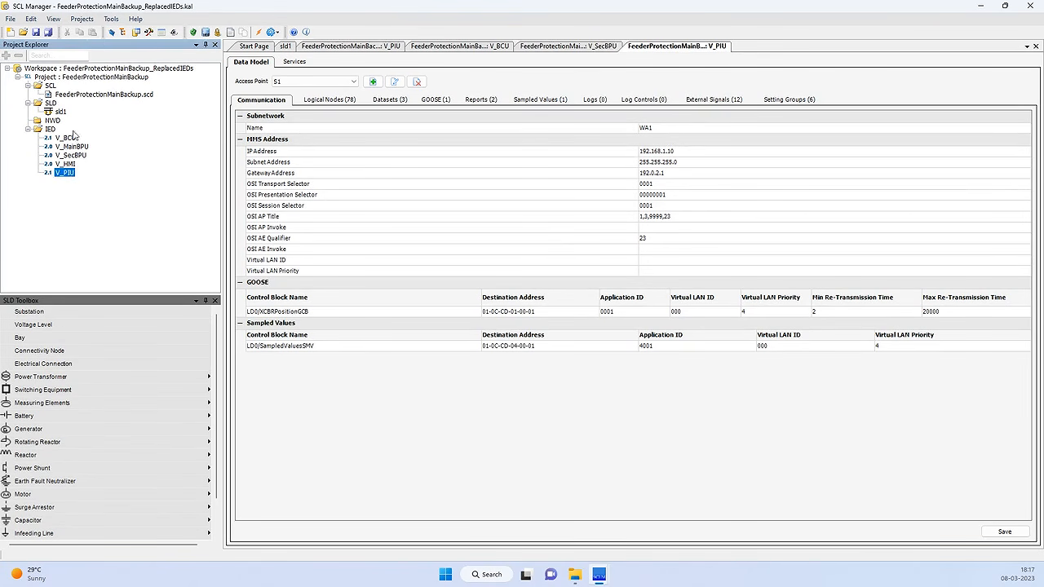
- Examine the External Signals mapping matrix for V_PIU's position, sampled value and MMXU report signals and their destination IEDs
{"action": "left_click", "coordinate": [81, 22]}
{"action": "left_click", "coordinate": [86, 44]}
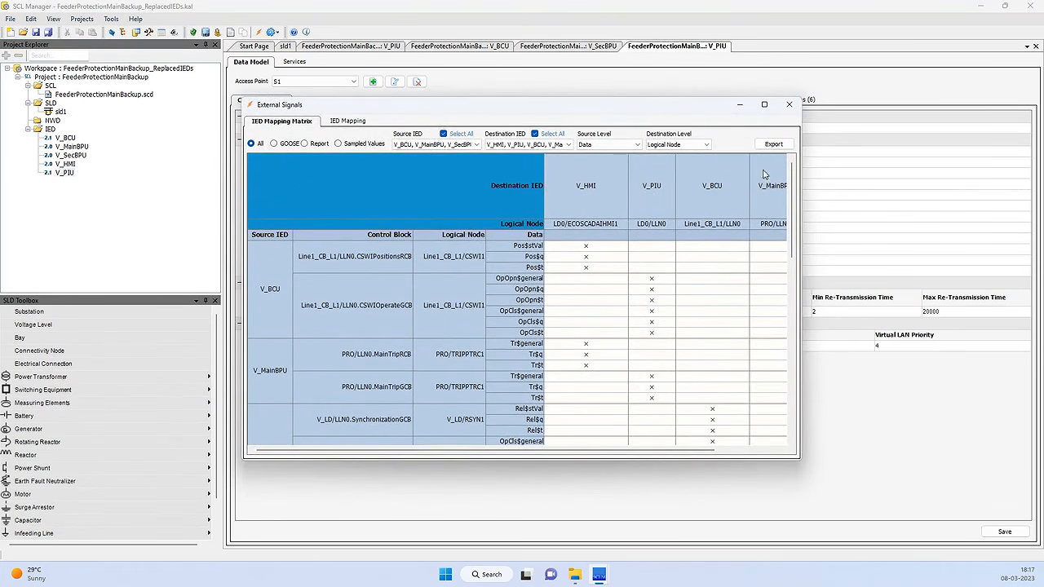
{"action": "left_click", "coordinate": [764, 105]}
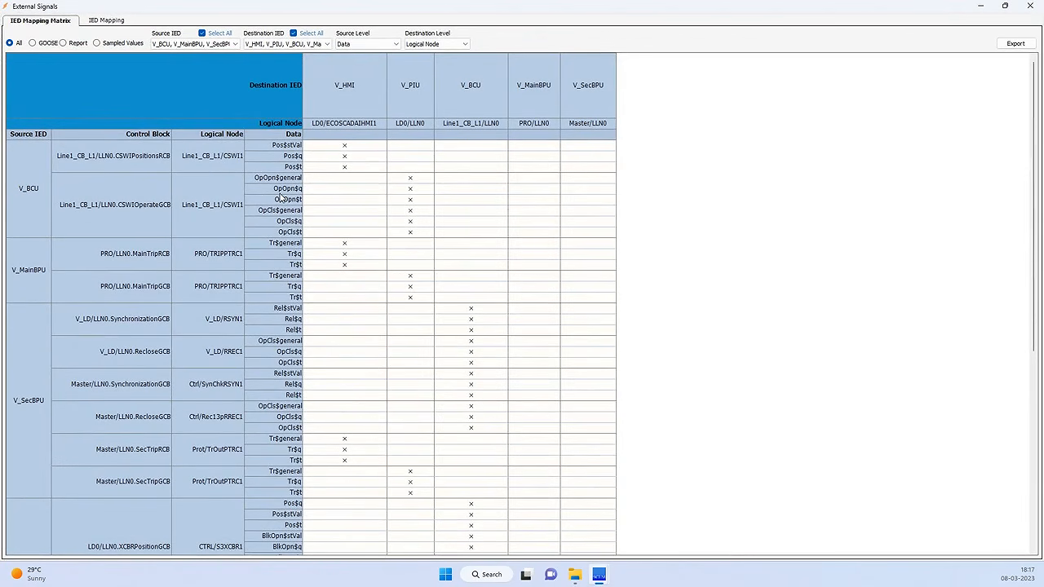
{"action": "scroll", "coordinate": [280, 198], "scroll_direction": "down", "scroll_amount": 10}
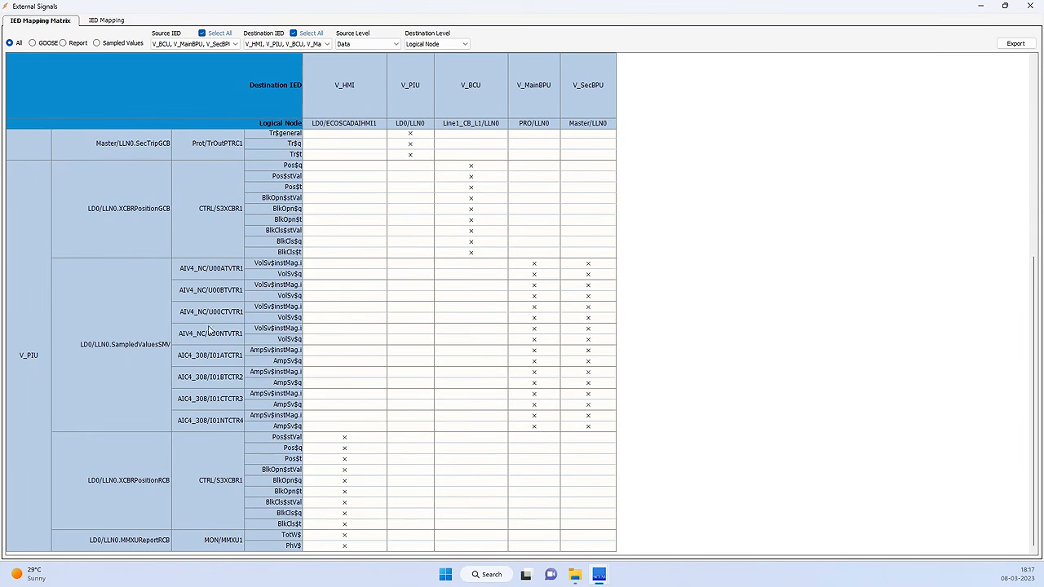
{"action": "left_click", "coordinate": [540, 299]}
{"action": "left_click", "coordinate": [580, 331]}
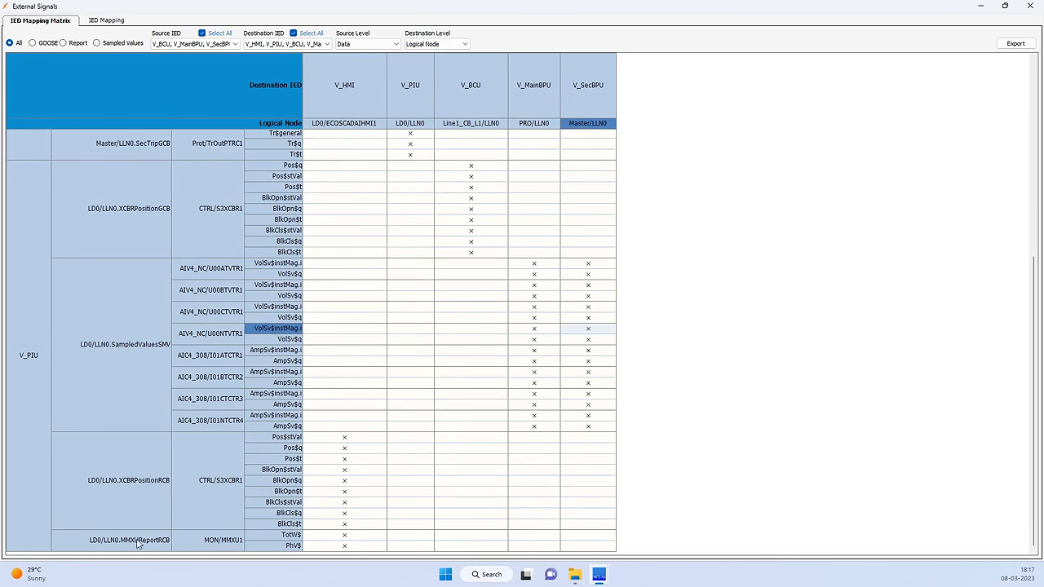
{"action": "left_click", "coordinate": [229, 540]}
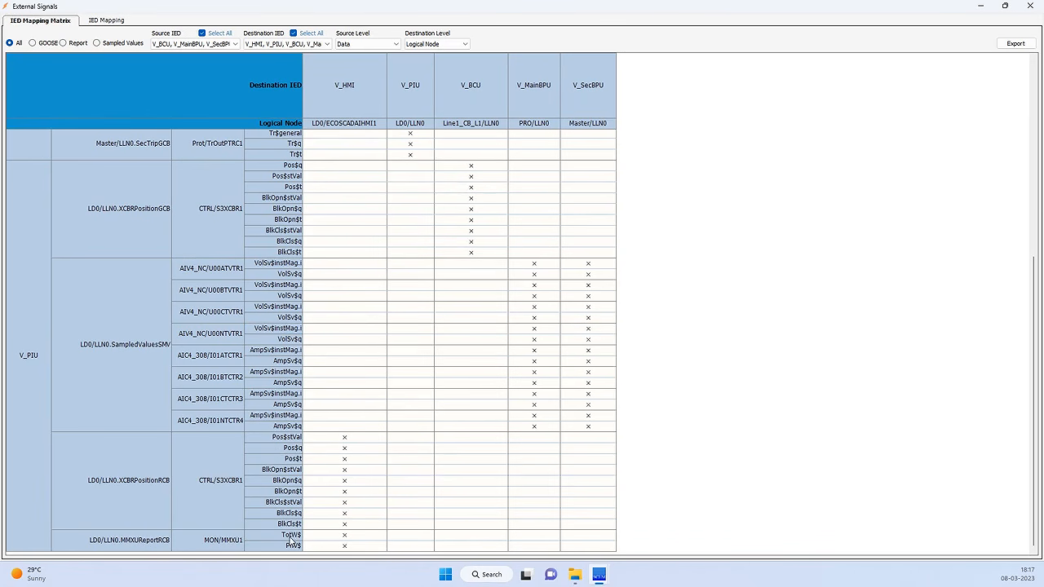
{"action": "left_click", "coordinate": [344, 537]}
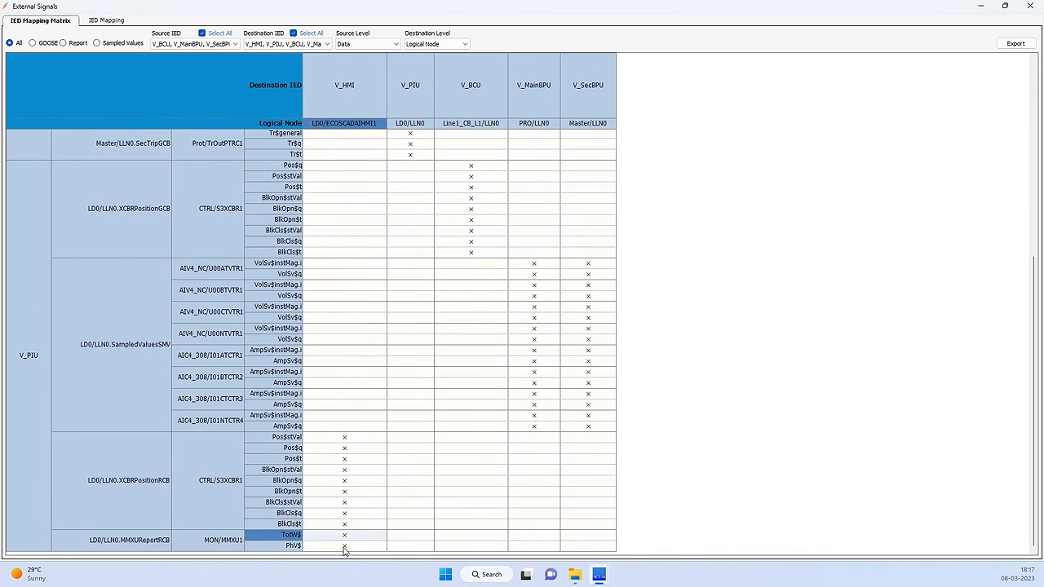
{"action": "left_click", "coordinate": [344, 546]}
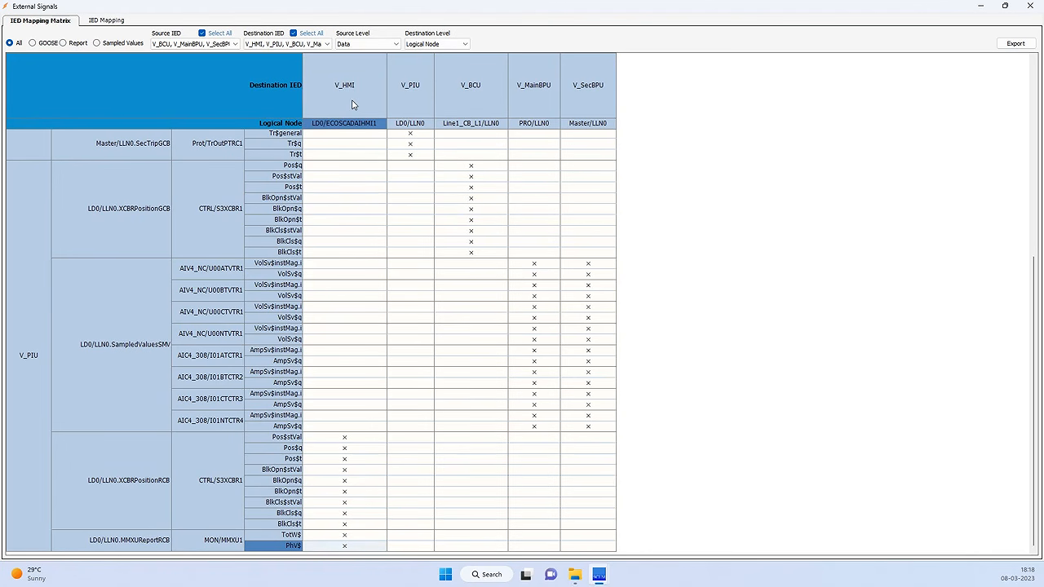
{"action": "left_click", "coordinate": [1030, 8]}
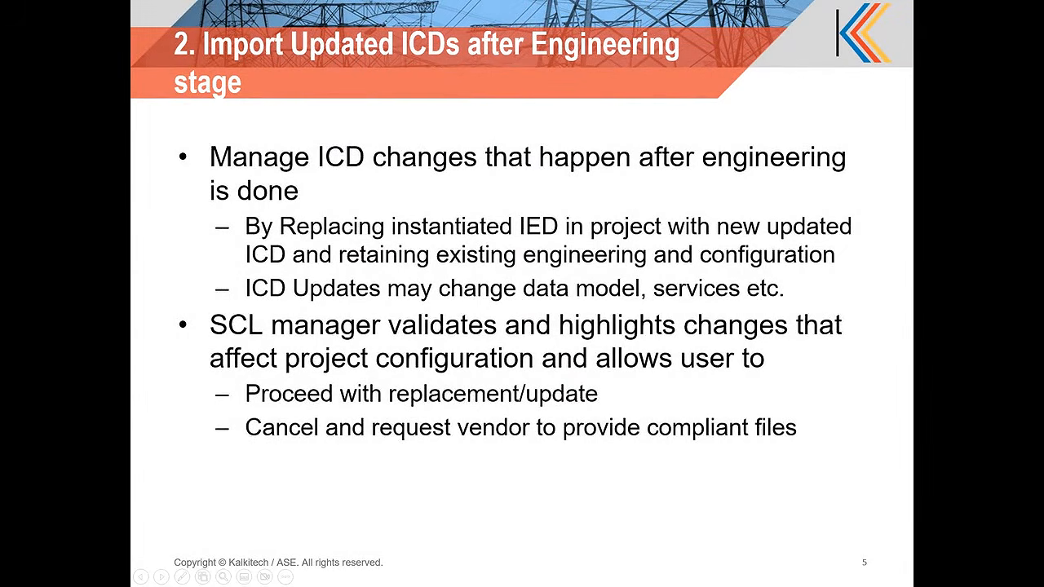
{"action": "left_click", "coordinate": [330, 309]}
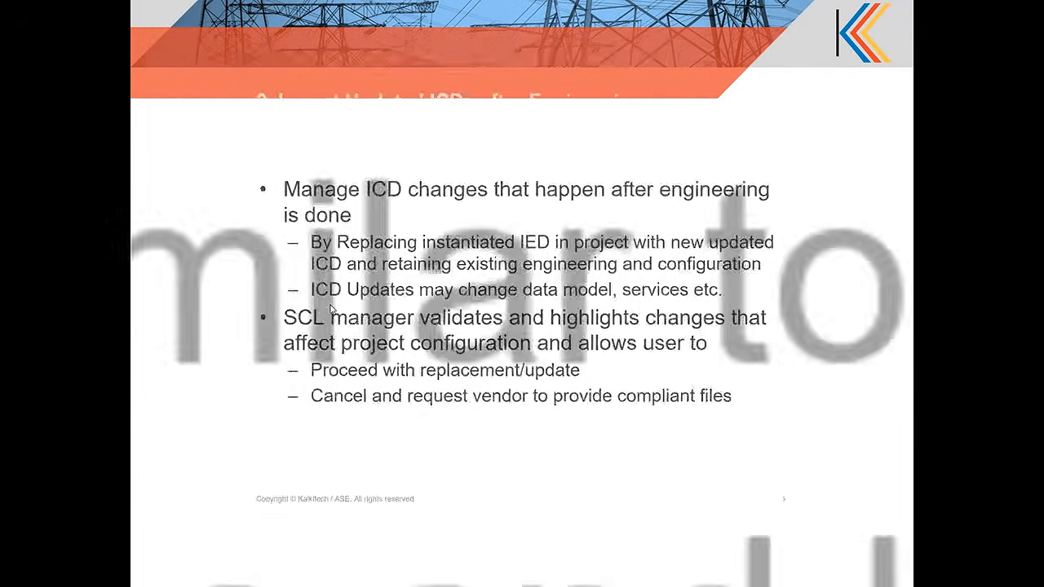
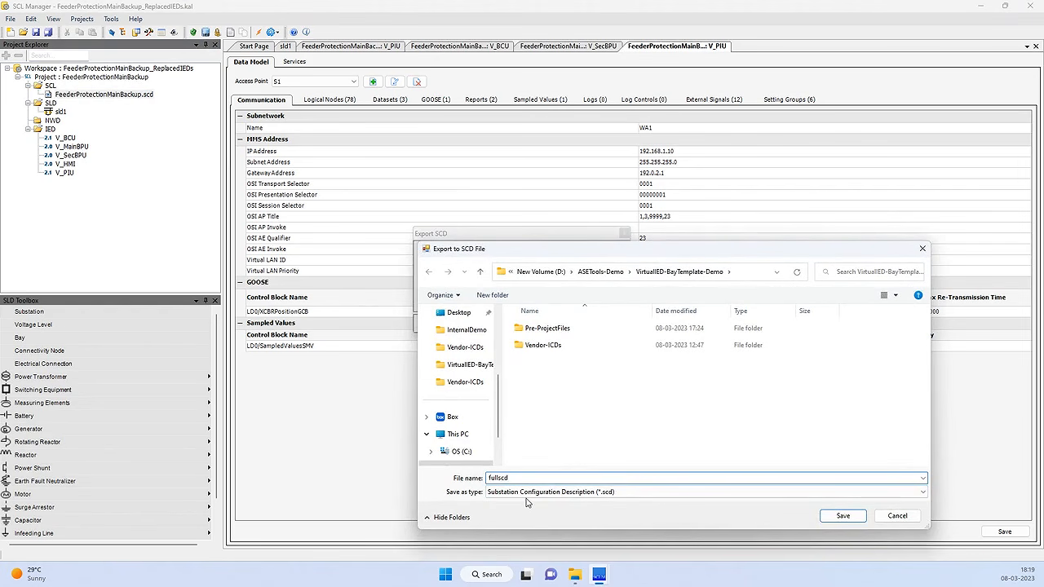
- Export the project's SCD as fullscd into the VirtualIED-BayTemplate-Demo folder, adding a history entry with version 18 and revision 18
{"action": "left_click", "coordinate": [843, 517]}
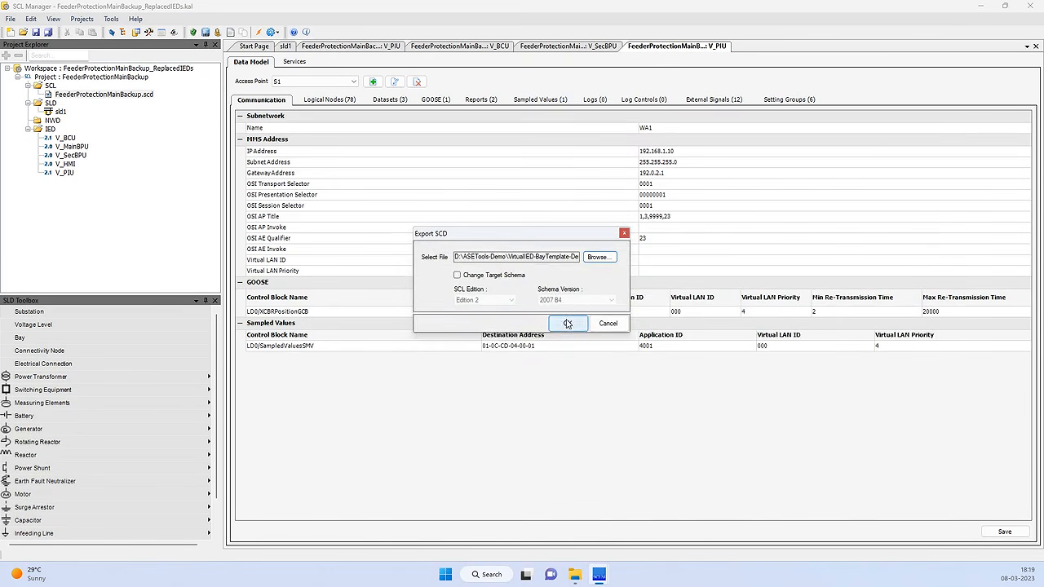
{"action": "left_click", "coordinate": [568, 323]}
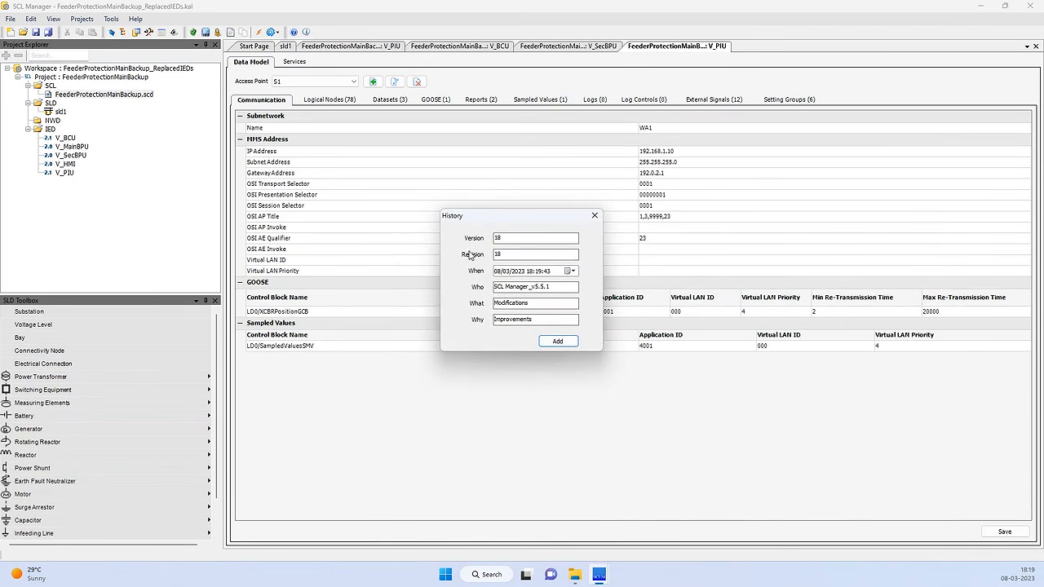
{"action": "left_click", "coordinate": [557, 342]}
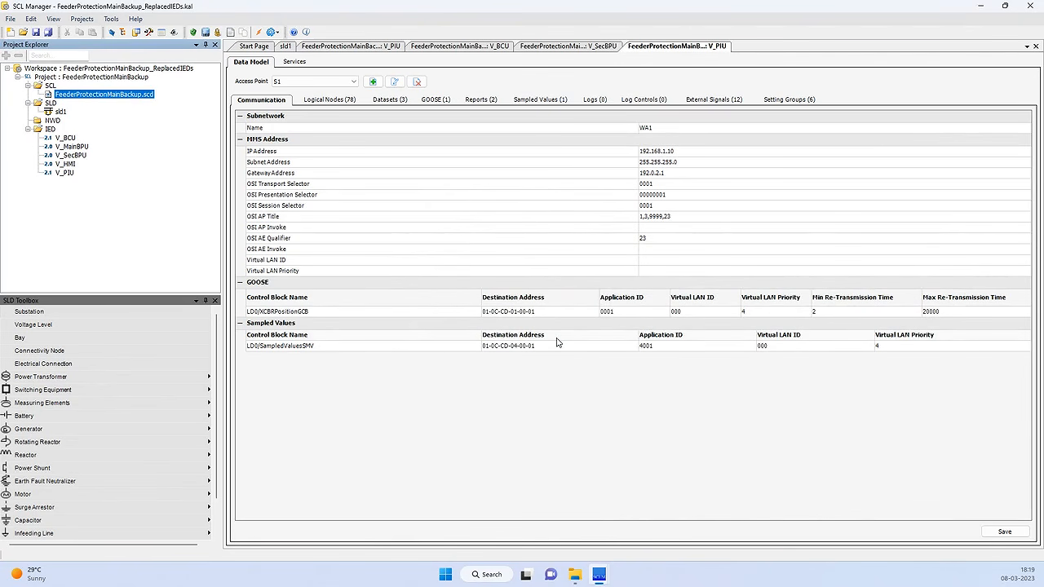
- Bring the window listing the export's target schema version errors to the front
{"action": "mouse_move", "coordinate": [598, 574]}
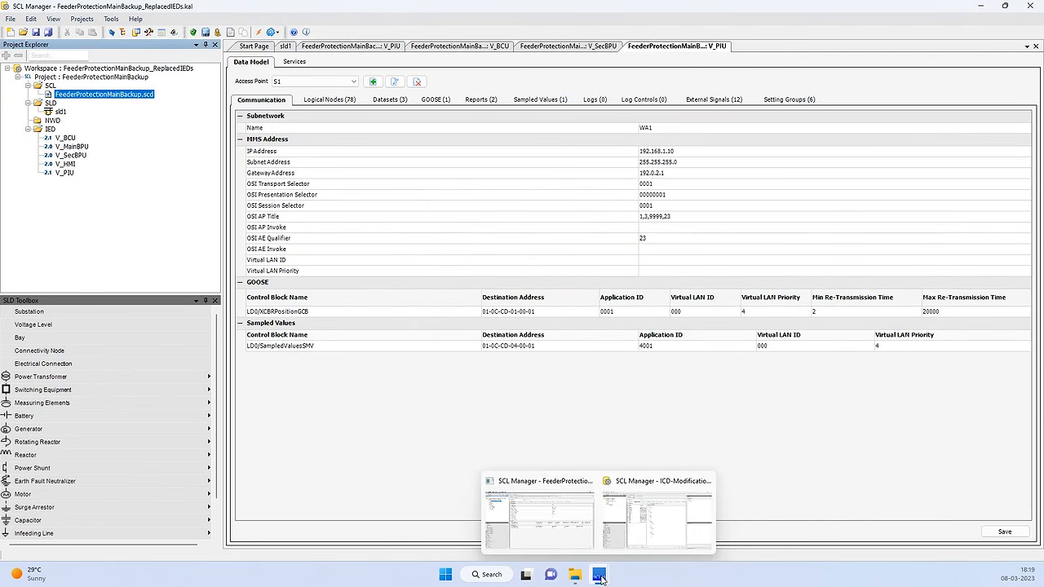
{"action": "left_click", "coordinate": [651, 523]}
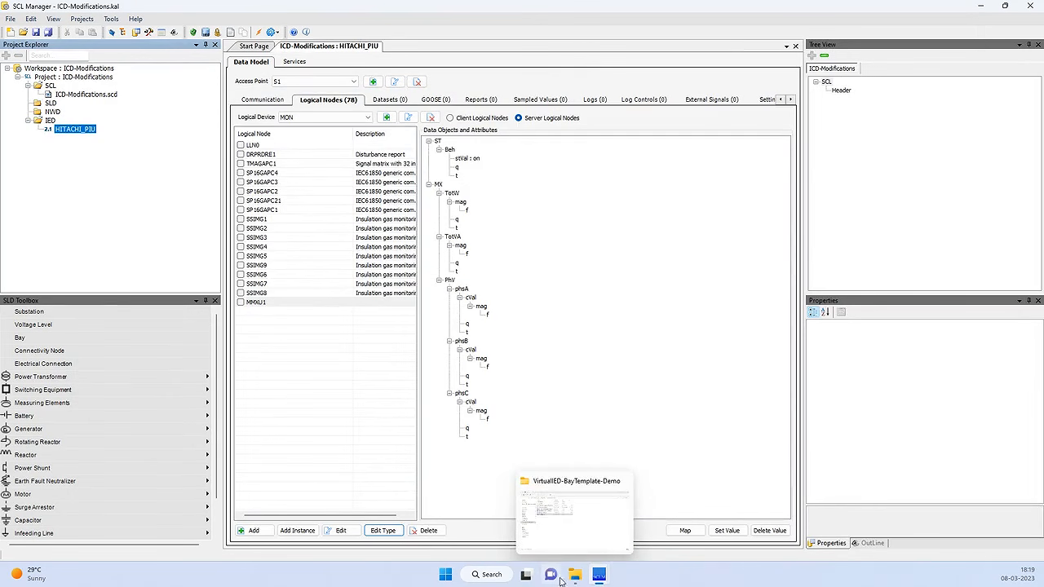
{"action": "mouse_move", "coordinate": [598, 571]}
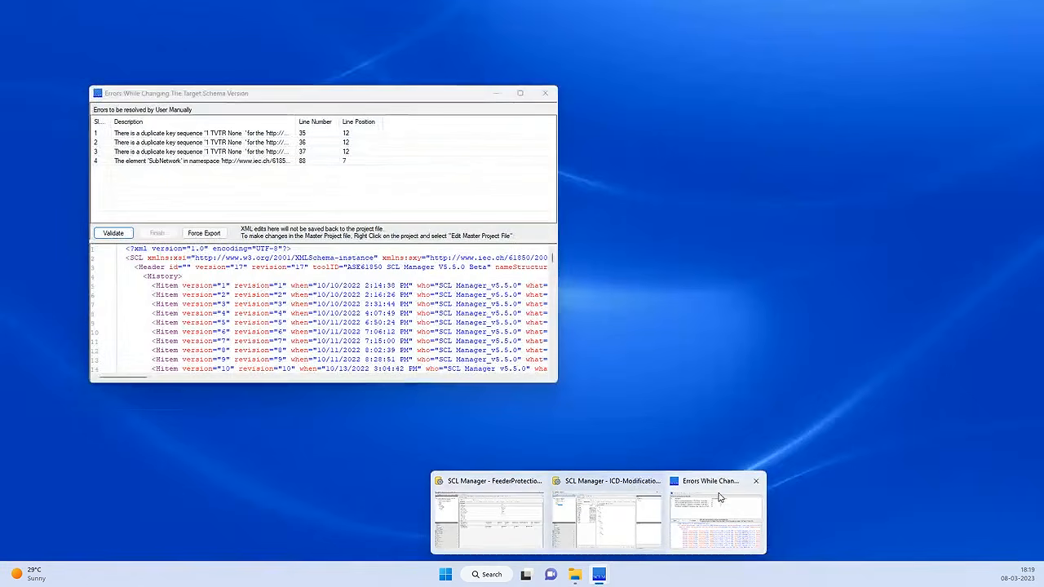
{"action": "left_click", "coordinate": [718, 518]}
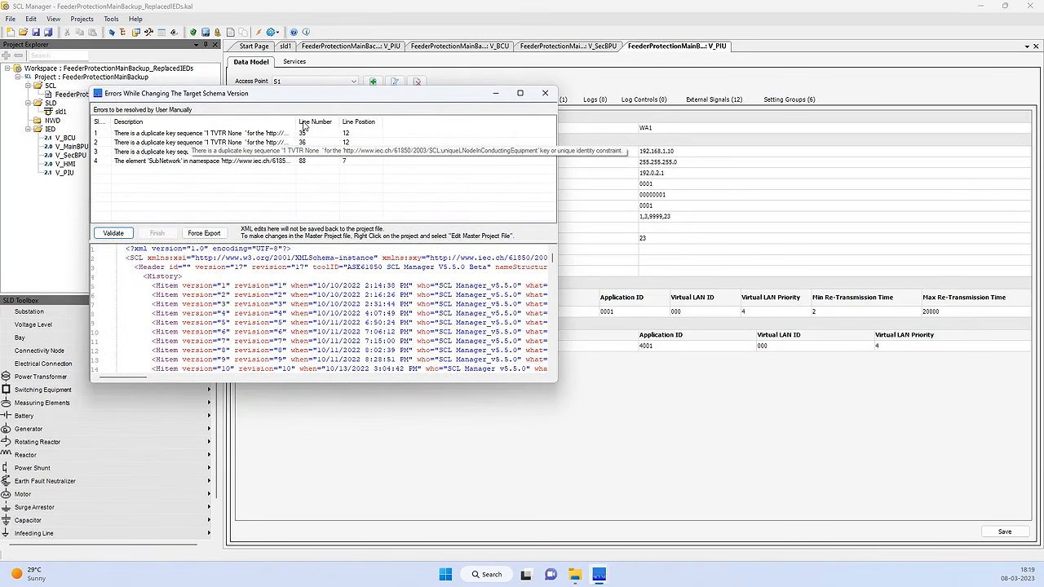
- Examine the SubNetwork error's full description and locate the subnetwork1 element it refers to in the XML
{"action": "left_click_drag", "start_coordinate": [298, 119], "coordinate": [396, 115]}
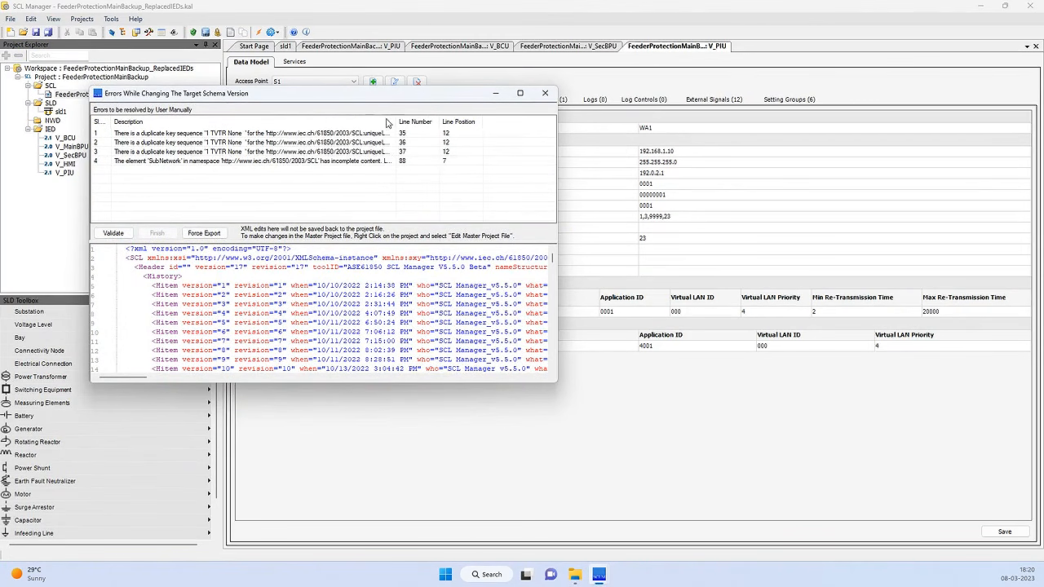
{"action": "left_click", "coordinate": [184, 163]}
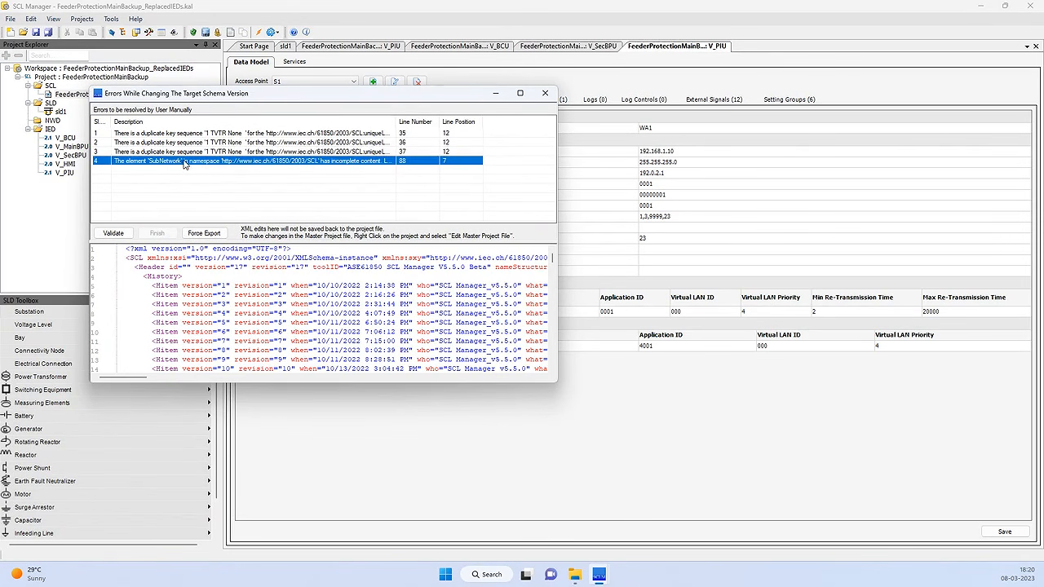
{"action": "double_click", "coordinate": [167, 162]}
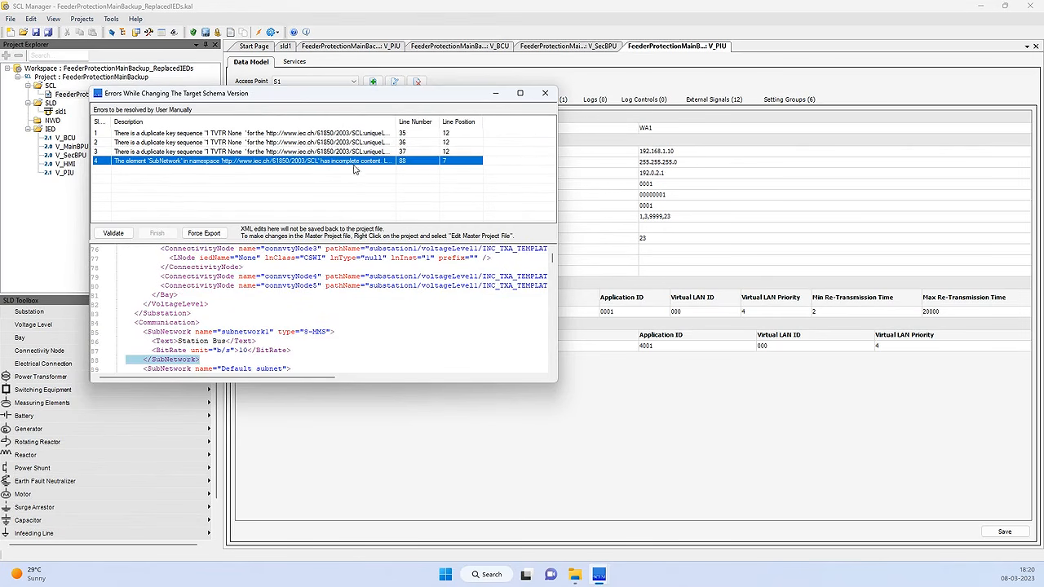
{"action": "left_click_drag", "start_coordinate": [396, 122], "coordinate": [458, 122]}
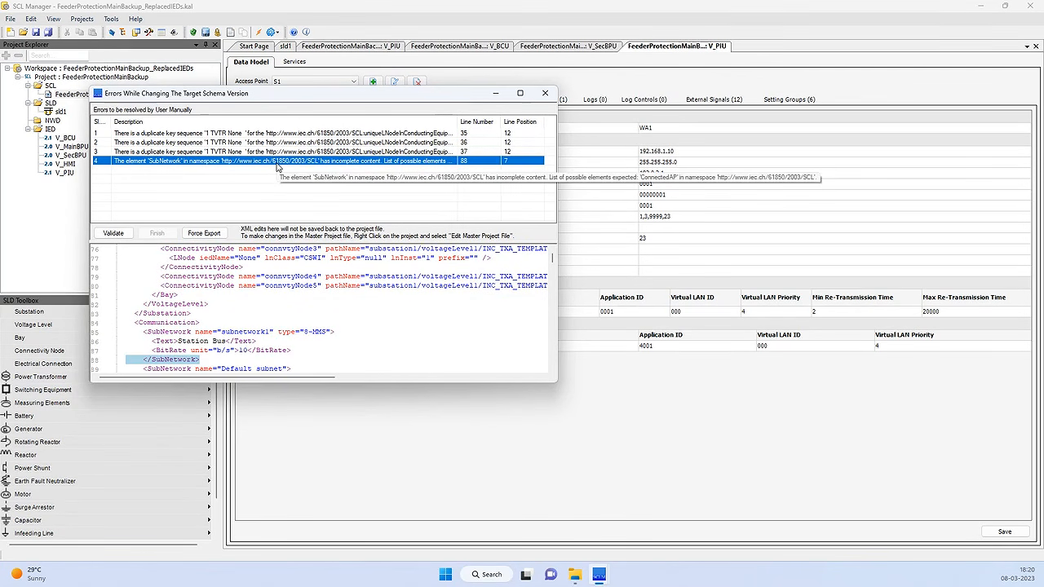
{"action": "scroll", "coordinate": [219, 305], "scroll_direction": "down", "scroll_amount": 2}
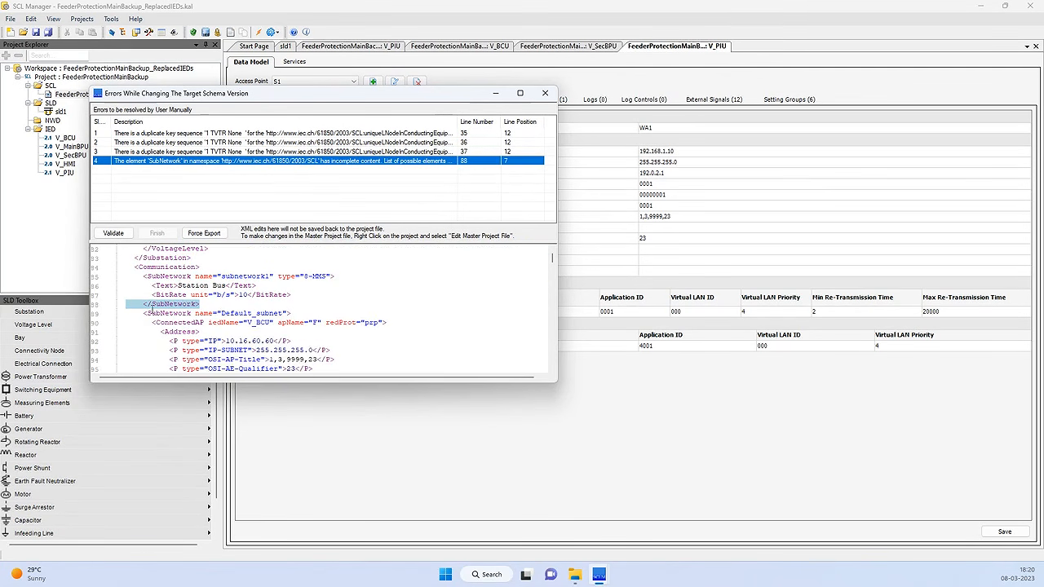
{"action": "left_click", "coordinate": [150, 276]}
{"action": "double_click", "coordinate": [235, 276]}
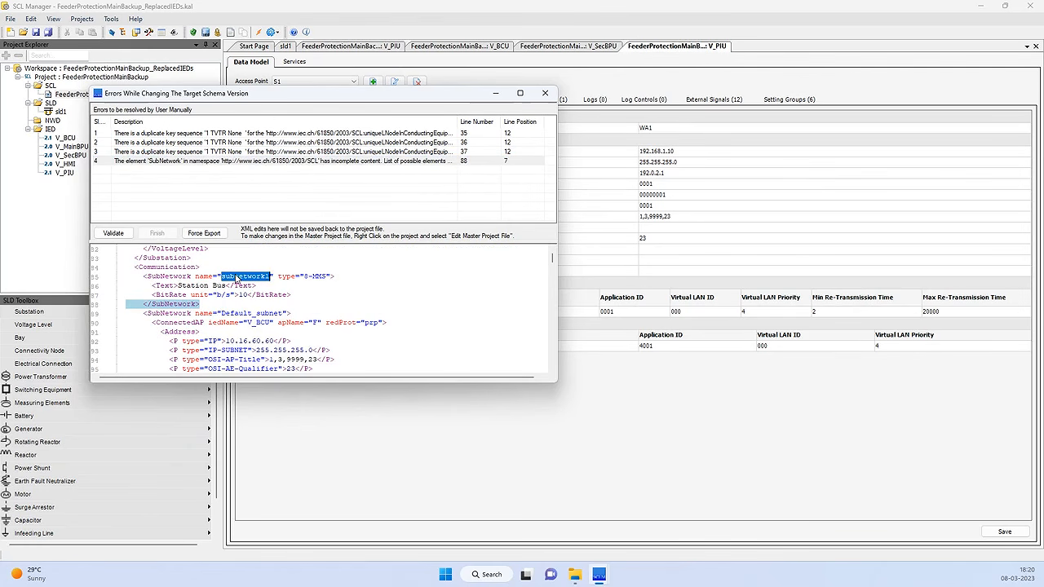
- Close the target schema errors window without forcing the export
{"action": "double_click", "coordinate": [183, 304]}
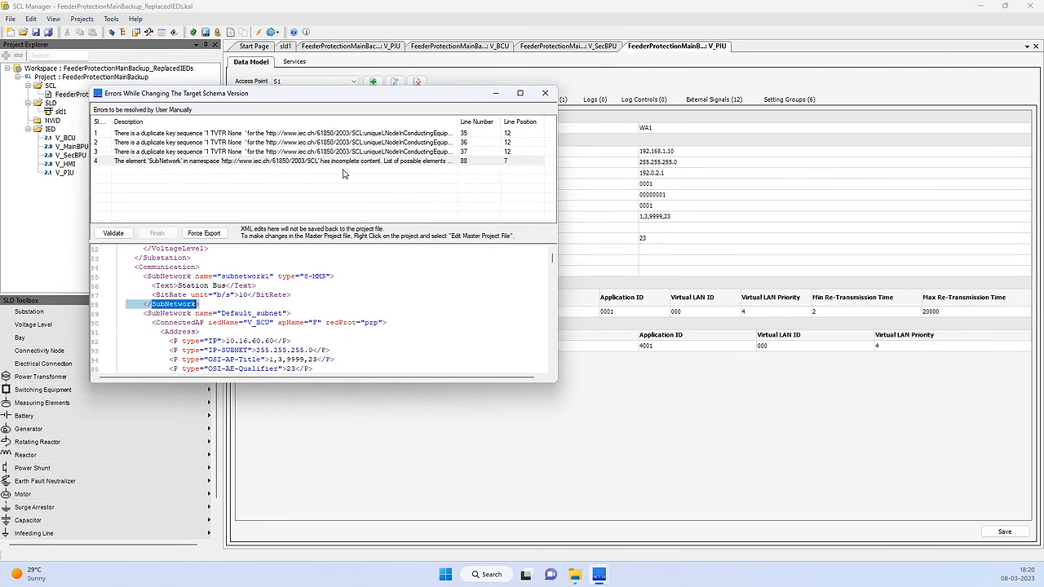
{"action": "left_click", "coordinate": [547, 96]}
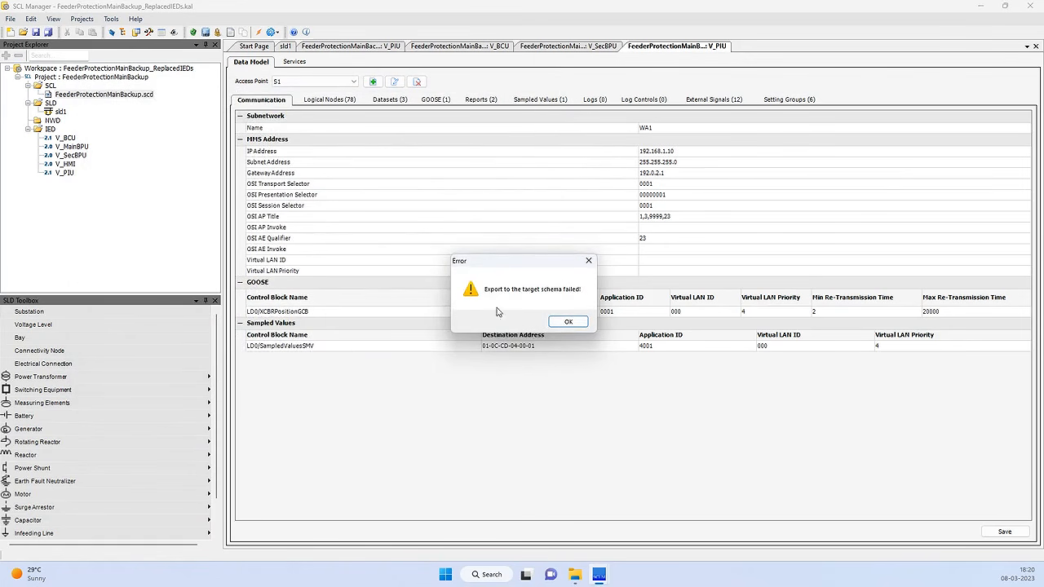
{"action": "left_click", "coordinate": [563, 325]}
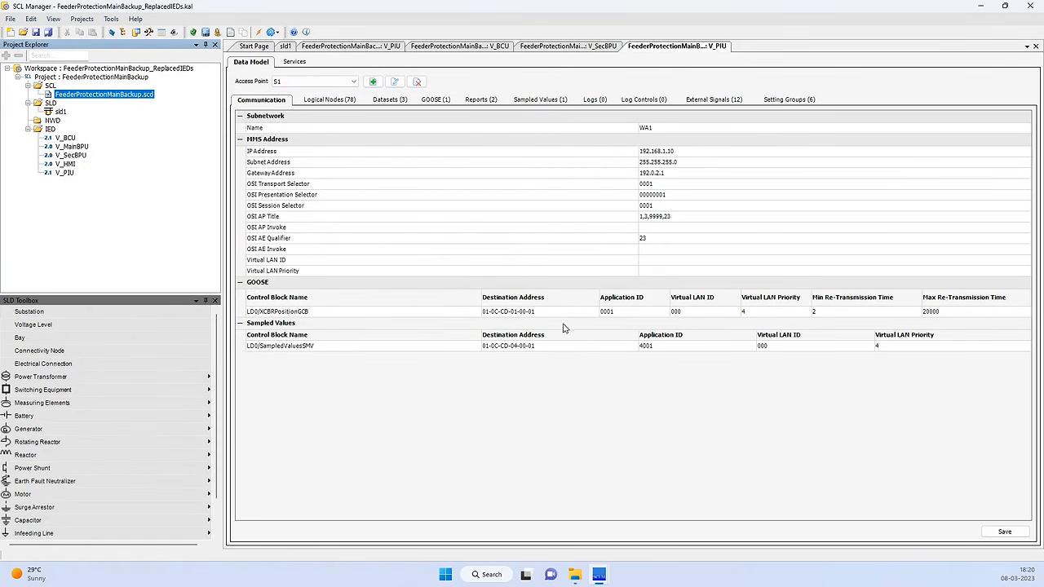
- Review the subnetwork assignments of the IEDs in the project's network addressing and delete the subnetwork1 entry
{"action": "right_click", "coordinate": [71, 79]}
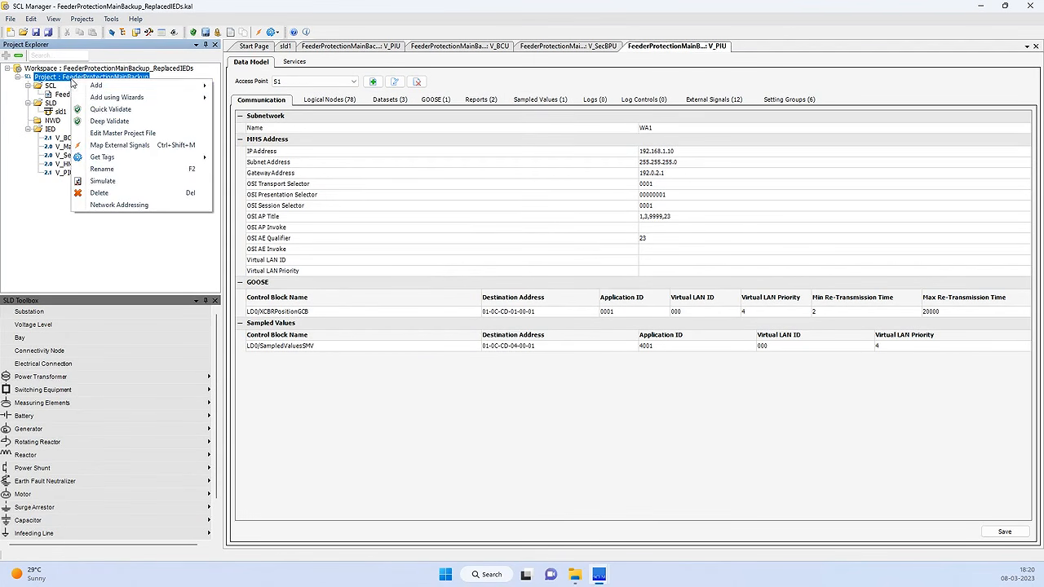
{"action": "left_click", "coordinate": [119, 205]}
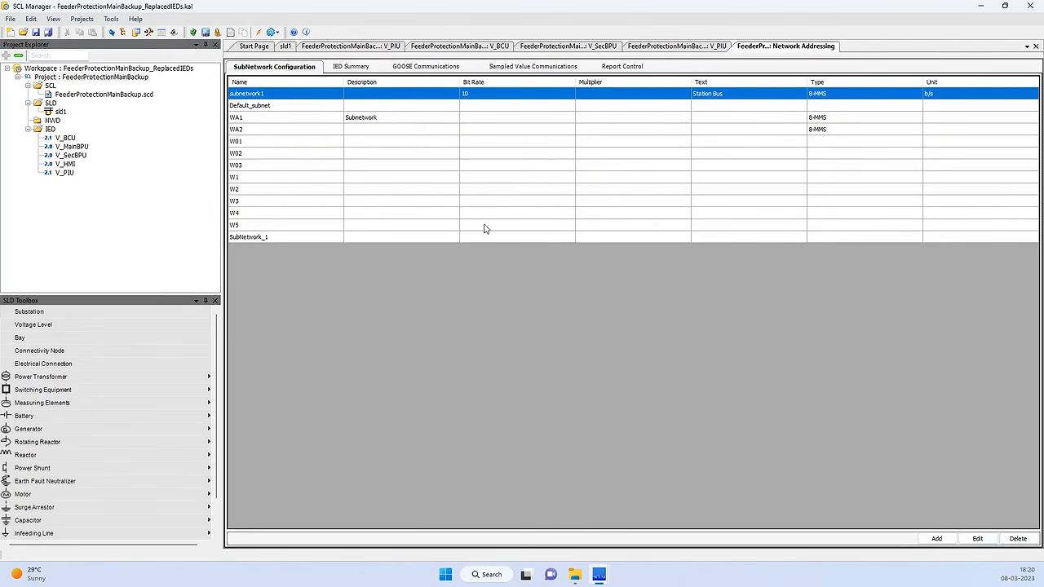
{"action": "left_click", "coordinate": [362, 67]}
{"action": "left_click", "coordinate": [425, 66]}
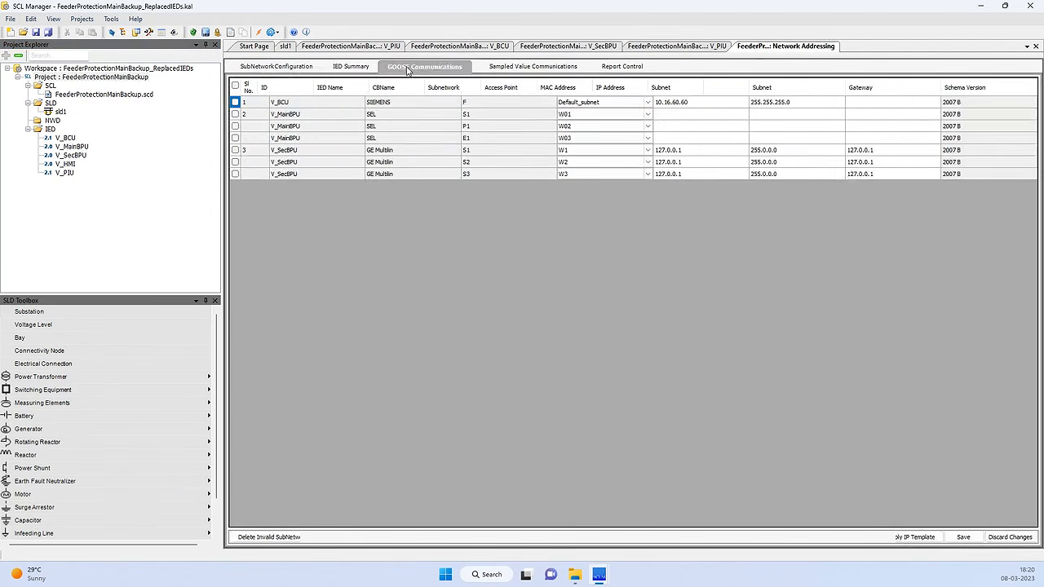
{"action": "left_click", "coordinate": [540, 68]}
{"action": "left_click", "coordinate": [351, 67]}
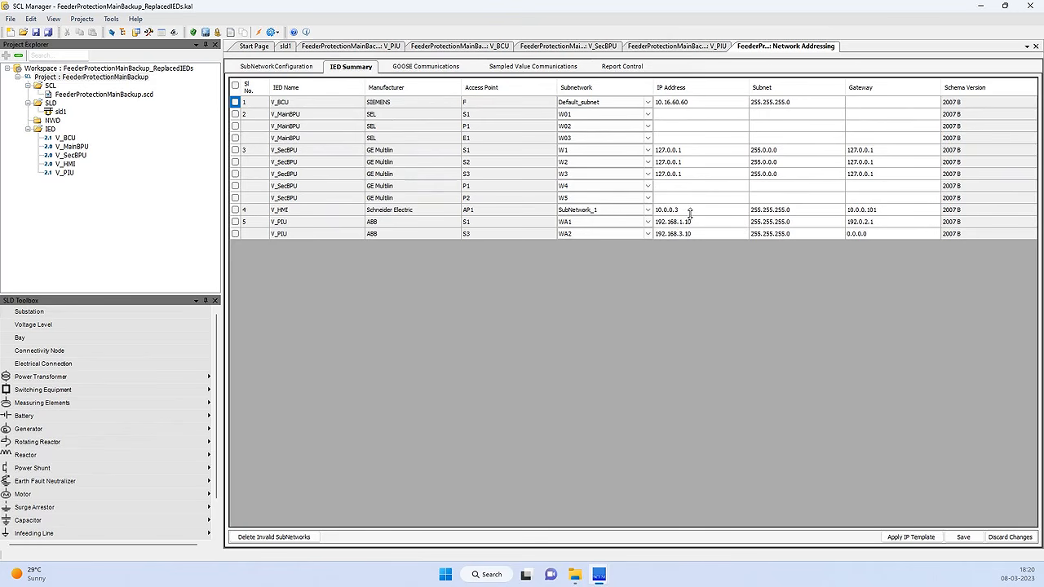
{"action": "left_click", "coordinate": [275, 66]}
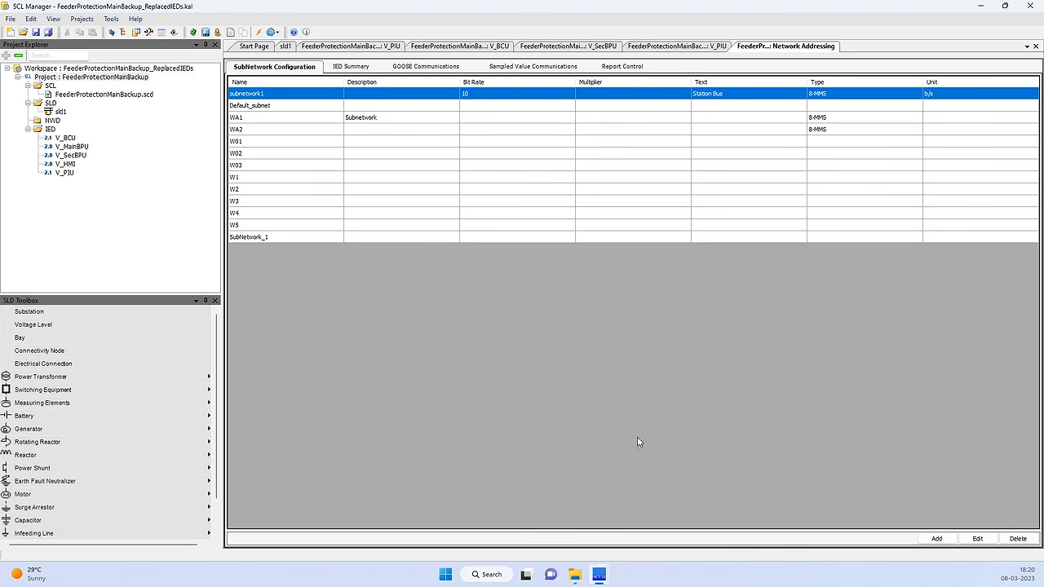
{"action": "left_click", "coordinate": [1018, 539]}
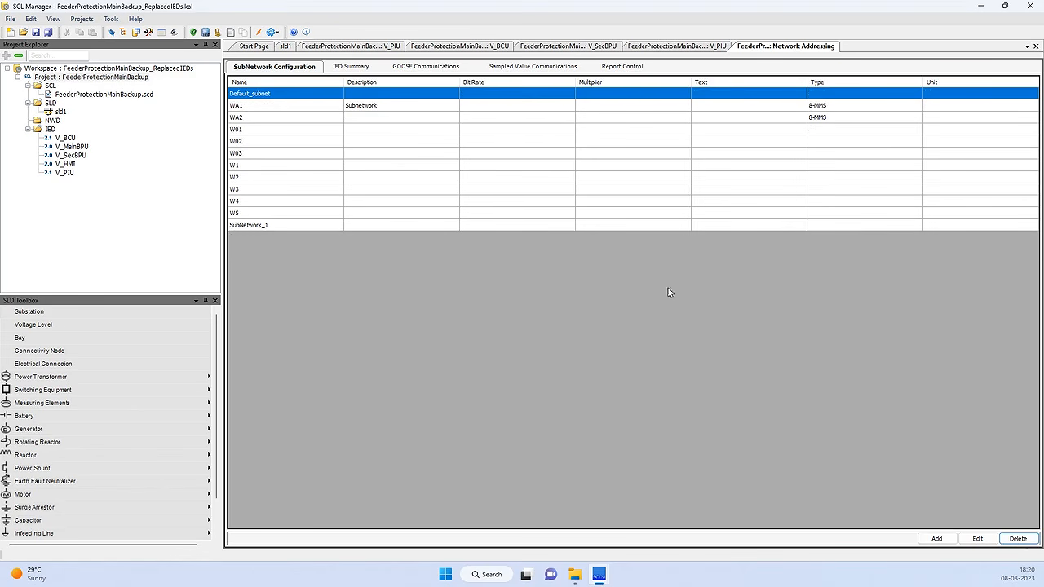
- Export the project's SCD again as fullscd in the VirtualIED-BayTemplate-Demo folder, keeping the target schema unchanged
{"action": "left_click", "coordinate": [90, 97]}
{"action": "right_click", "coordinate": [90, 96]}
{"action": "left_click", "coordinate": [115, 127]}
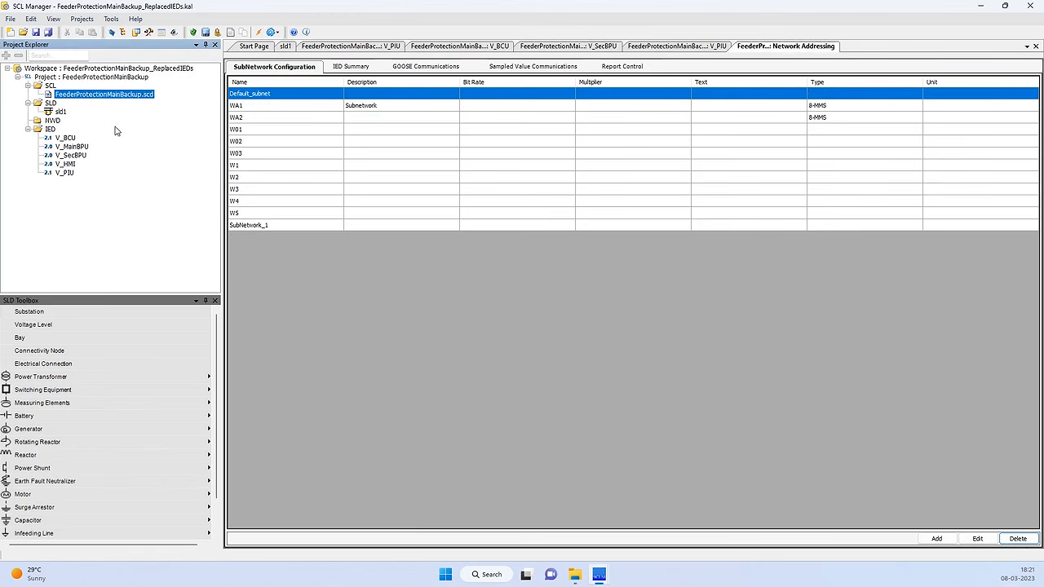
{"action": "left_click", "coordinate": [597, 258]}
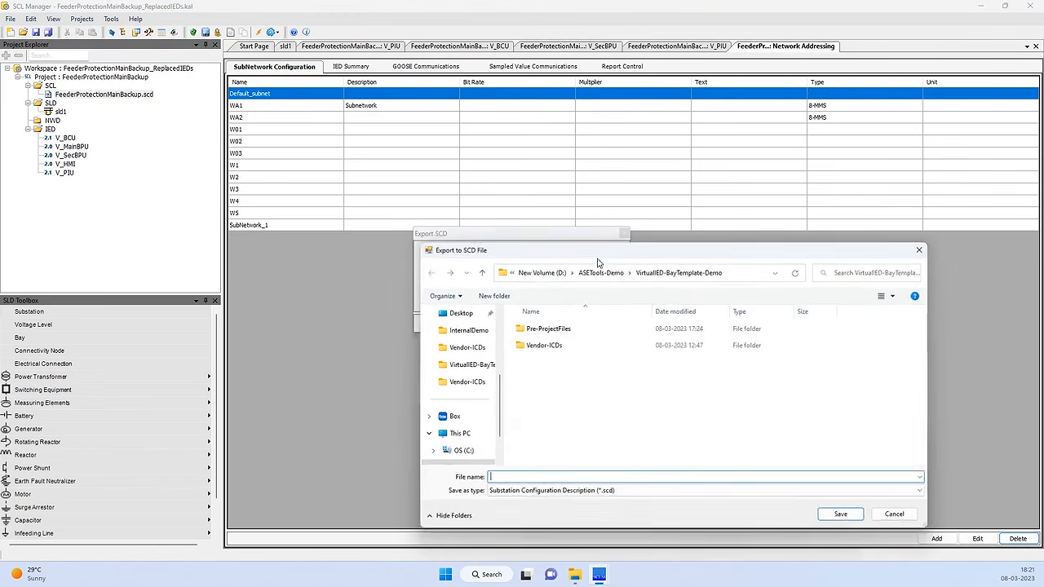
{"action": "type", "text": "fullscd"}
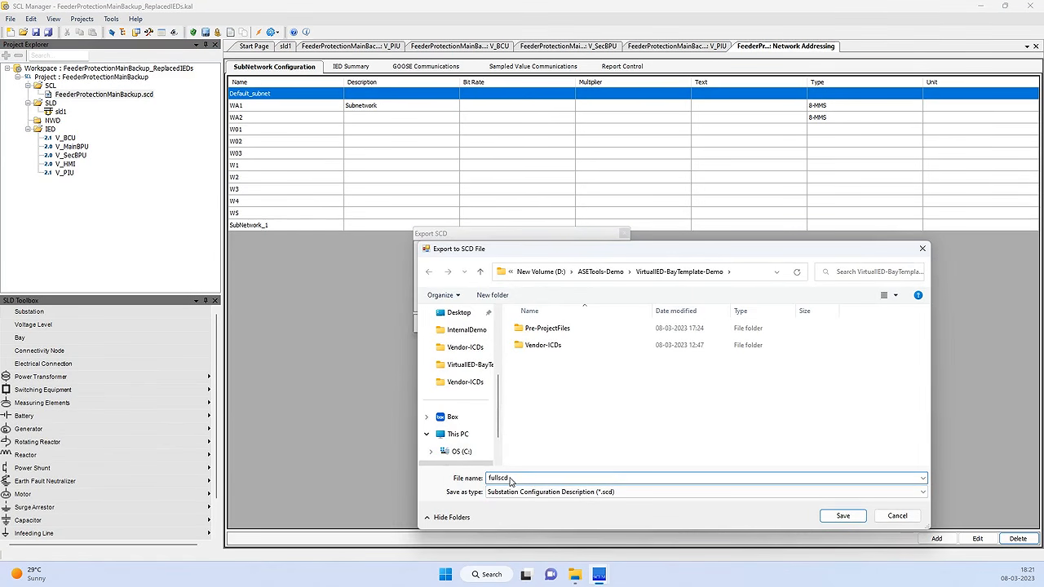
{"action": "left_click", "coordinate": [835, 519]}
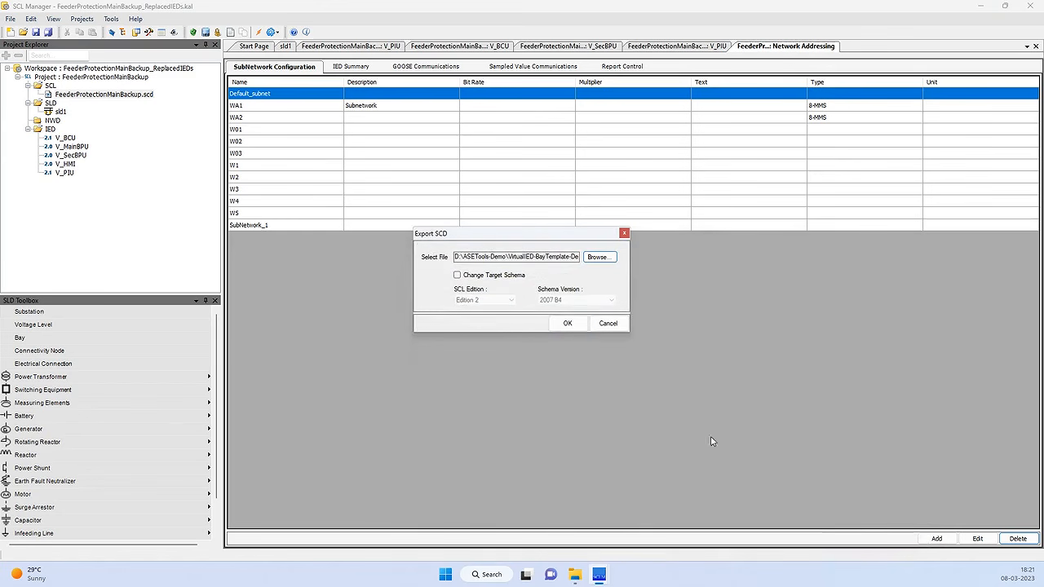
{"action": "left_click", "coordinate": [567, 323]}
{"action": "left_click", "coordinate": [561, 341]}
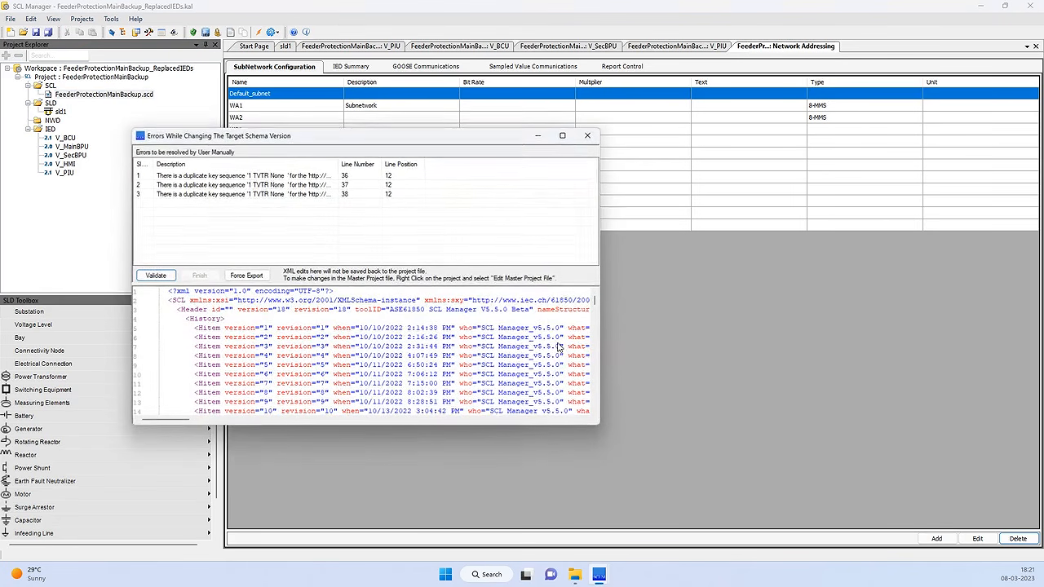
- Check the duplicate key errors in the export's error list and force the SCD export
{"action": "left_click", "coordinate": [221, 178]}
{"action": "left_click", "coordinate": [222, 195]}
{"action": "left_click", "coordinate": [224, 186]}
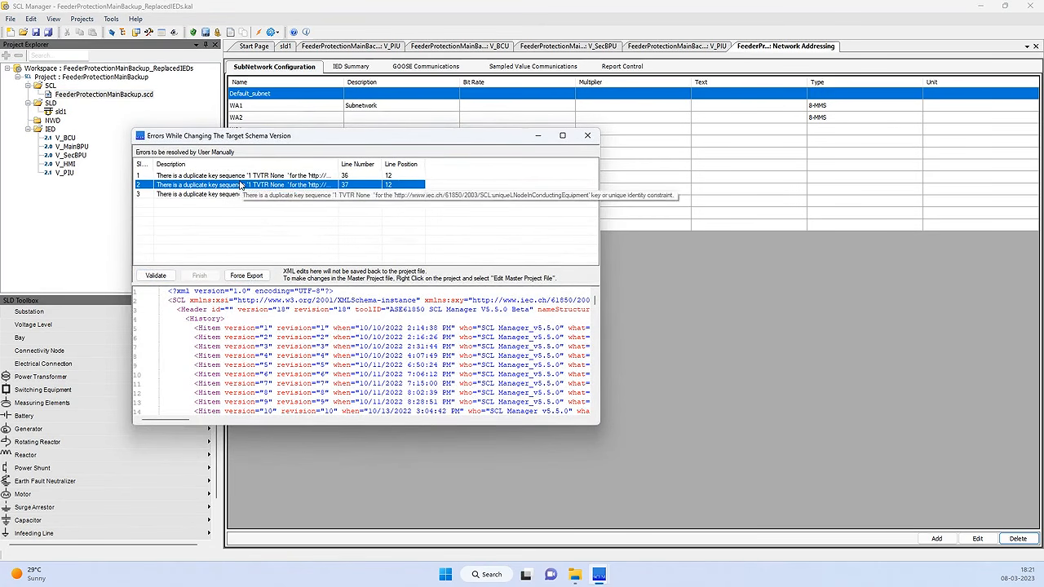
{"action": "left_click", "coordinate": [247, 276]}
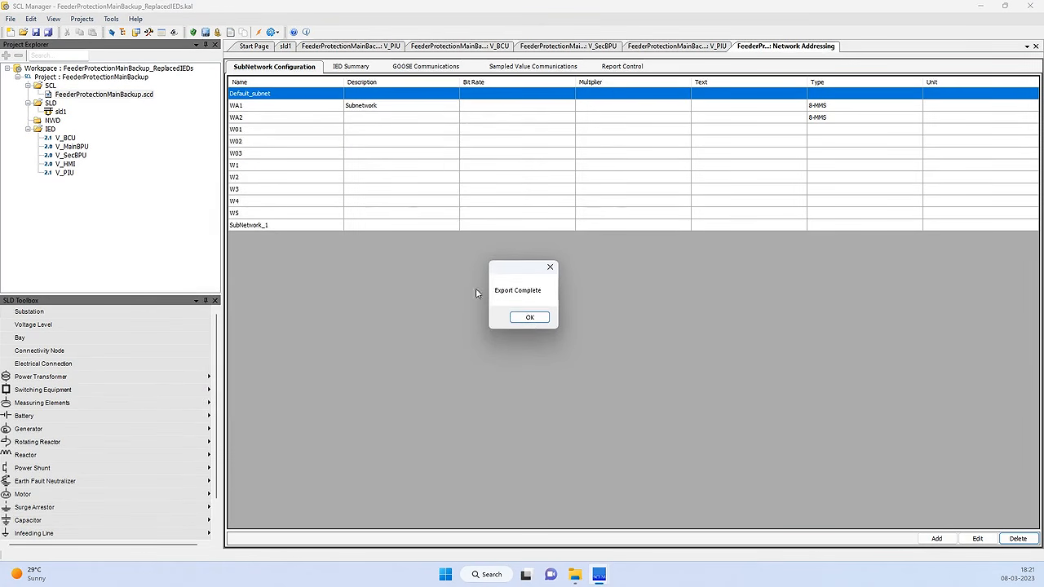
{"action": "left_click", "coordinate": [529, 317]}
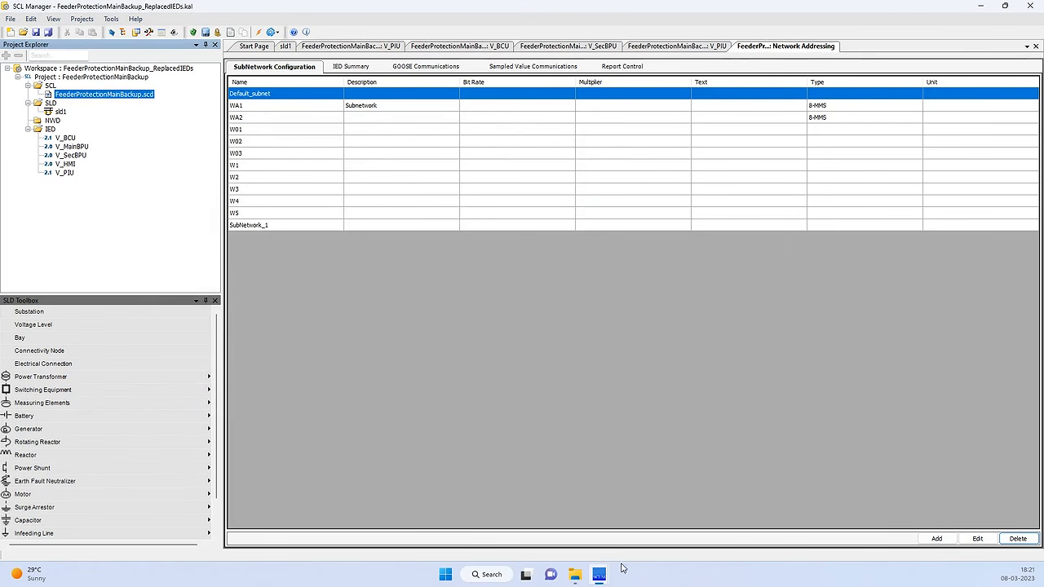
- Switch to the ICD-Modifications project window and delete its HITACHI_PIU IED
{"action": "mouse_move", "coordinate": [603, 575]}
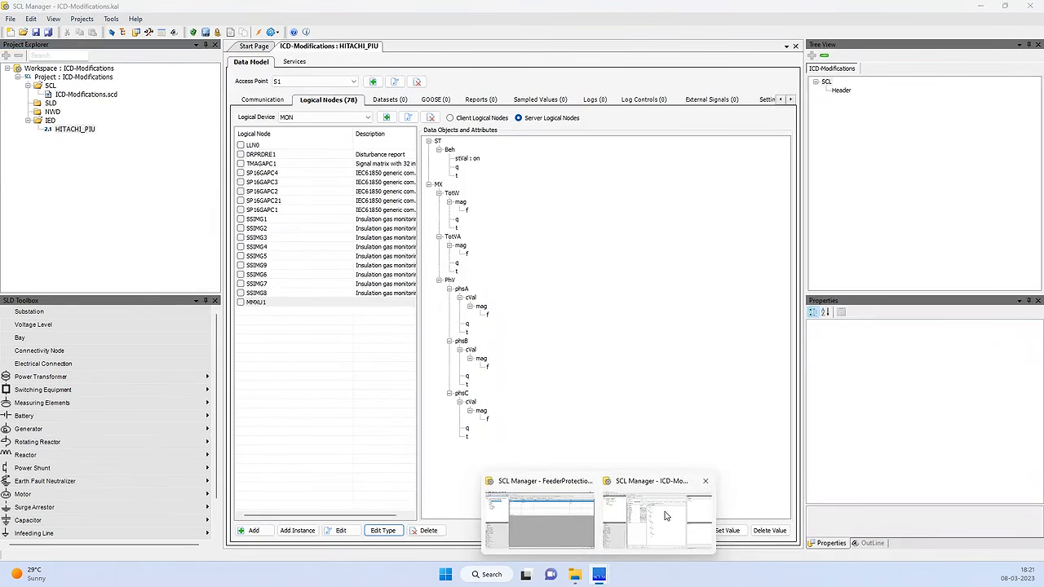
{"action": "left_click", "coordinate": [665, 515]}
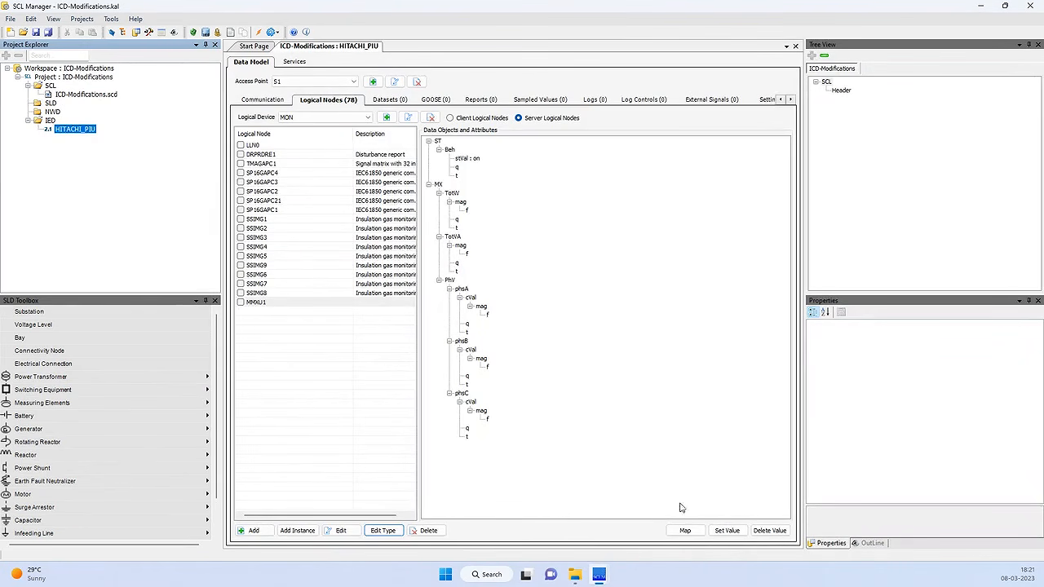
{"action": "right_click", "coordinate": [80, 133]}
{"action": "left_click", "coordinate": [112, 211]}
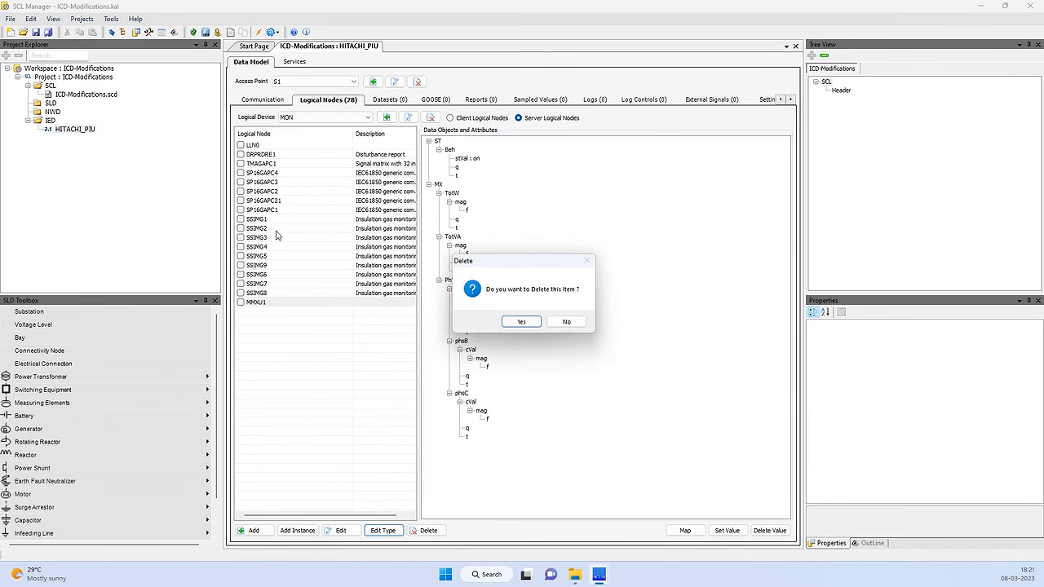
{"action": "left_click", "coordinate": [520, 323]}
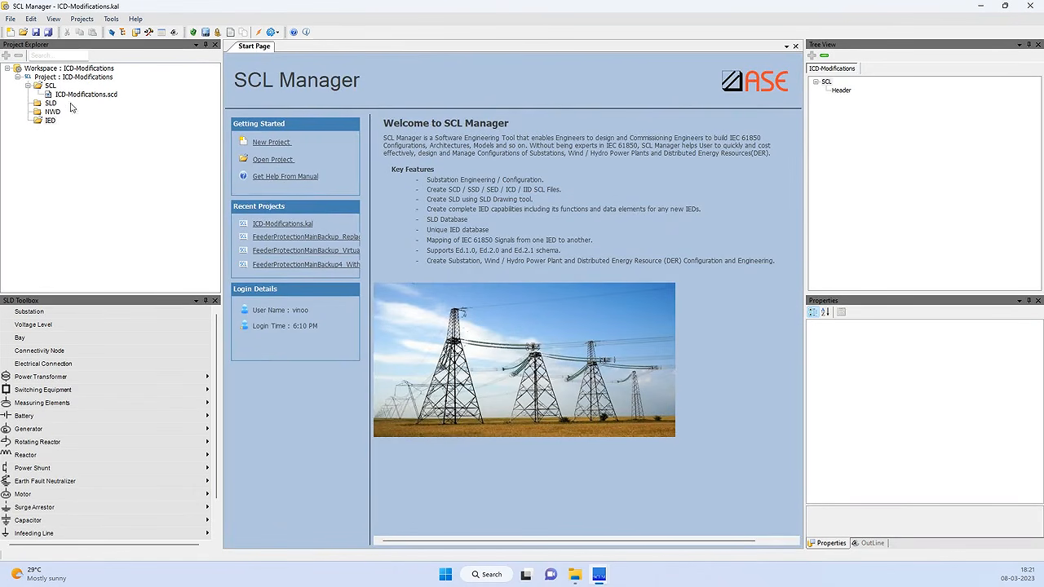
- Start an SCD import of fullscd.scd into the ICD-Modifications project and force it past the validation errors
{"action": "right_click", "coordinate": [70, 97]}
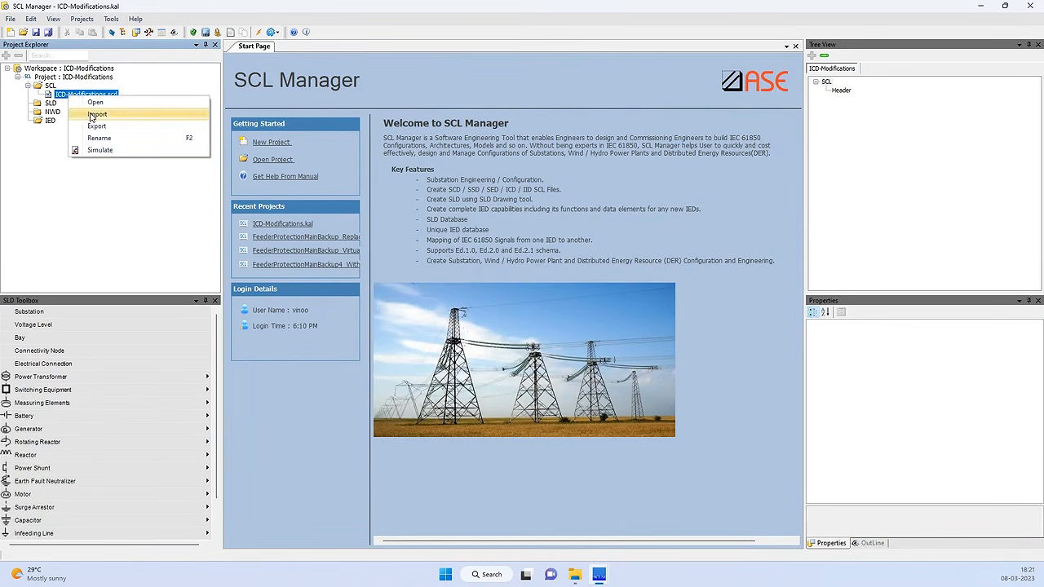
{"action": "left_click", "coordinate": [90, 117]}
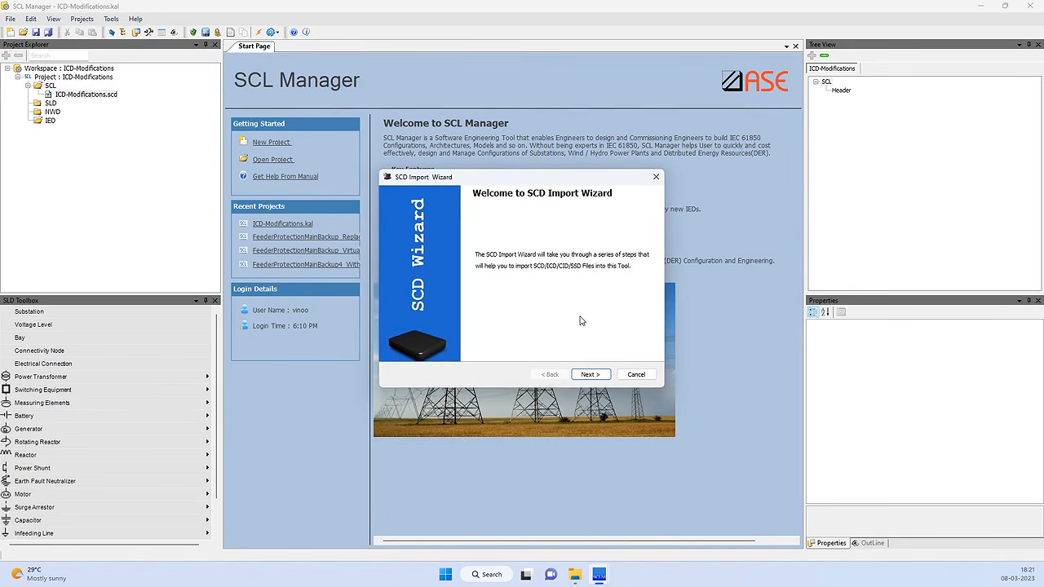
{"action": "left_click", "coordinate": [591, 376]}
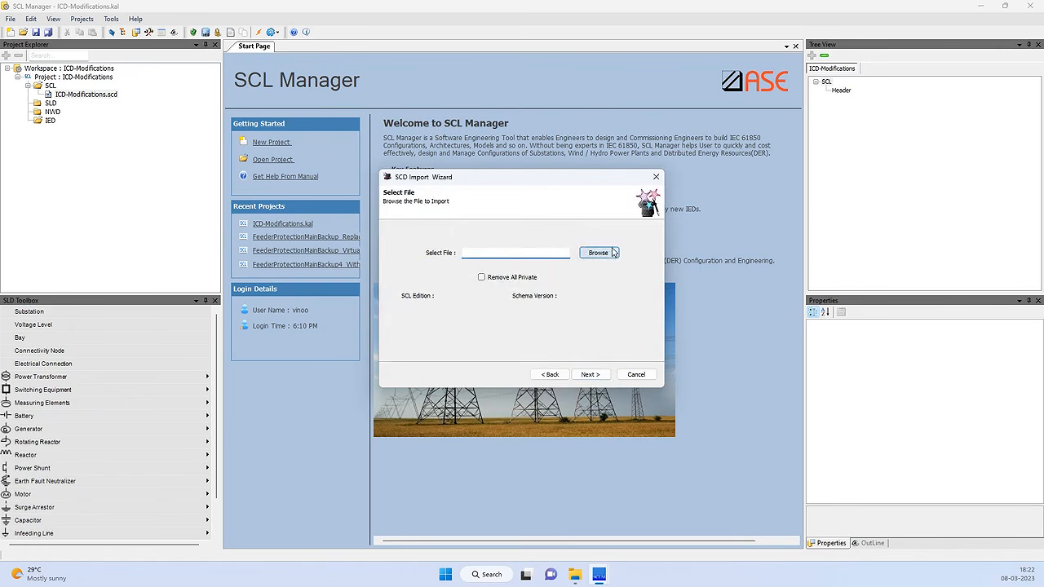
{"action": "left_click", "coordinate": [599, 252]}
{"action": "left_click", "coordinate": [510, 309]}
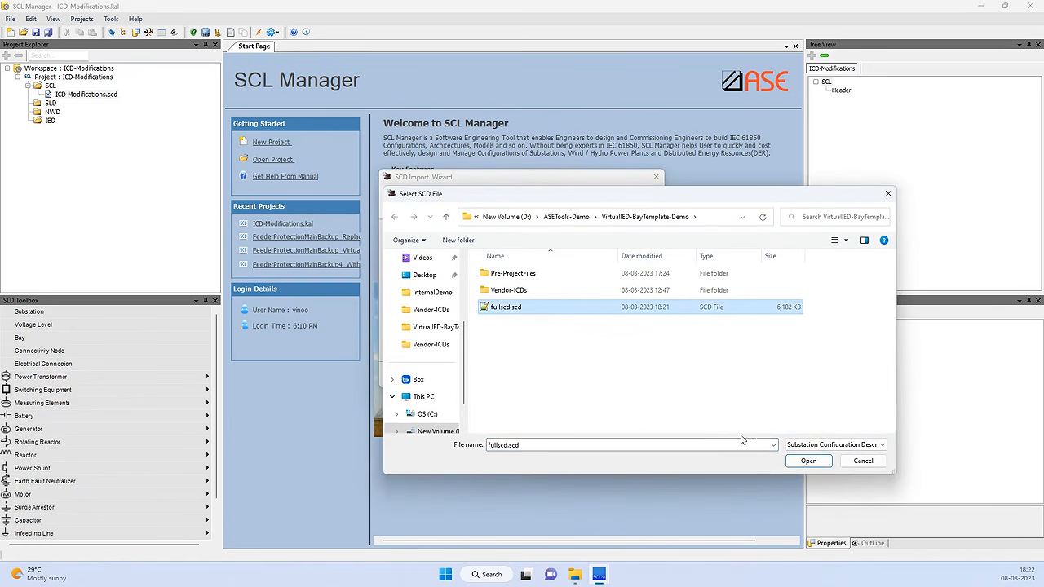
{"action": "left_click", "coordinate": [808, 461]}
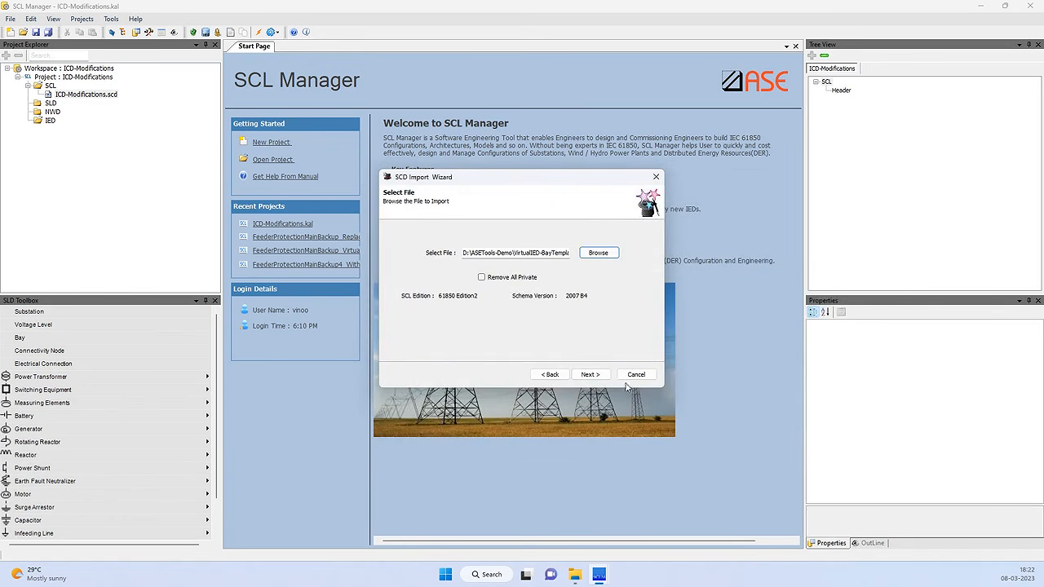
{"action": "left_click", "coordinate": [587, 381]}
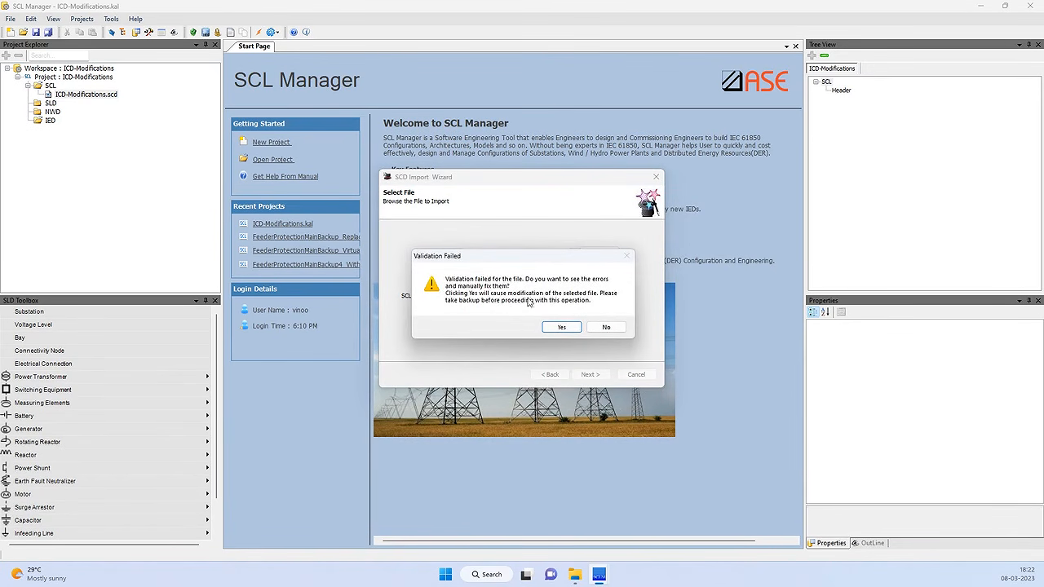
{"action": "left_click", "coordinate": [561, 328]}
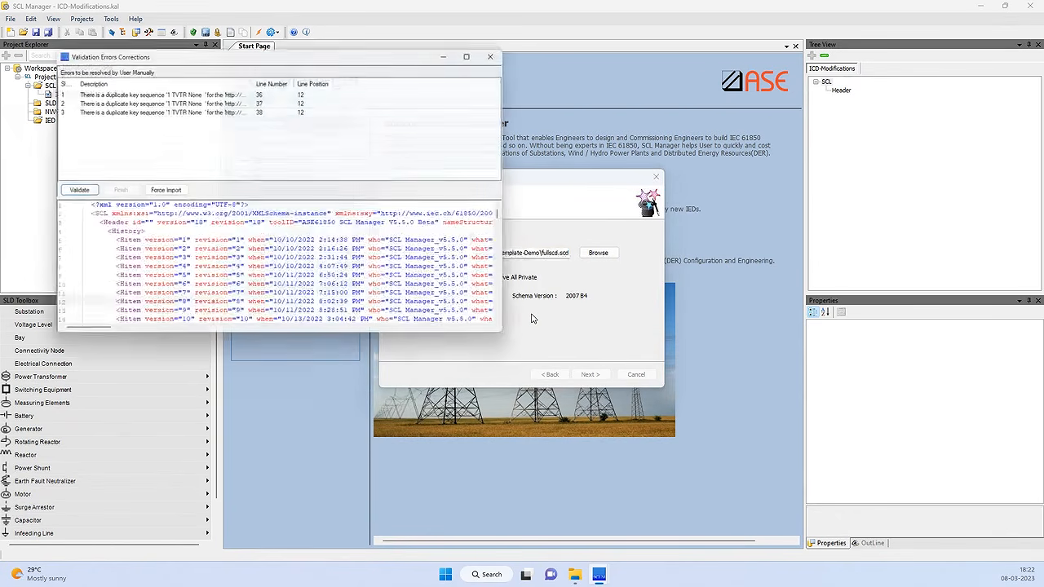
{"action": "left_click", "coordinate": [161, 190]}
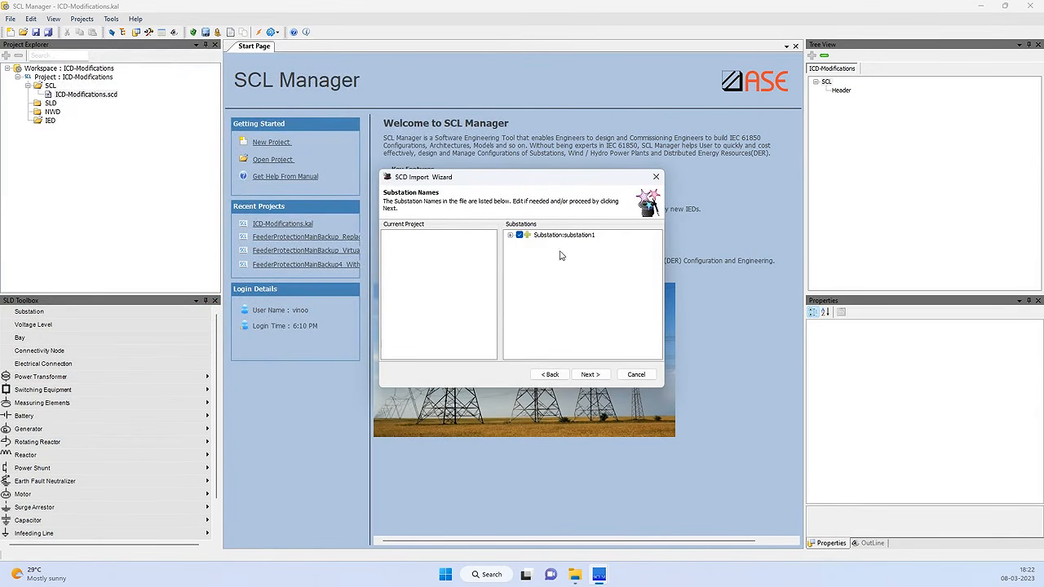
- Review the substation, IED and subnetwork contents offered for import and finish importing all of them
{"action": "left_click", "coordinate": [510, 236]}
{"action": "left_click", "coordinate": [520, 243]}
{"action": "left_click", "coordinate": [510, 235]}
{"action": "left_click", "coordinate": [590, 375]}
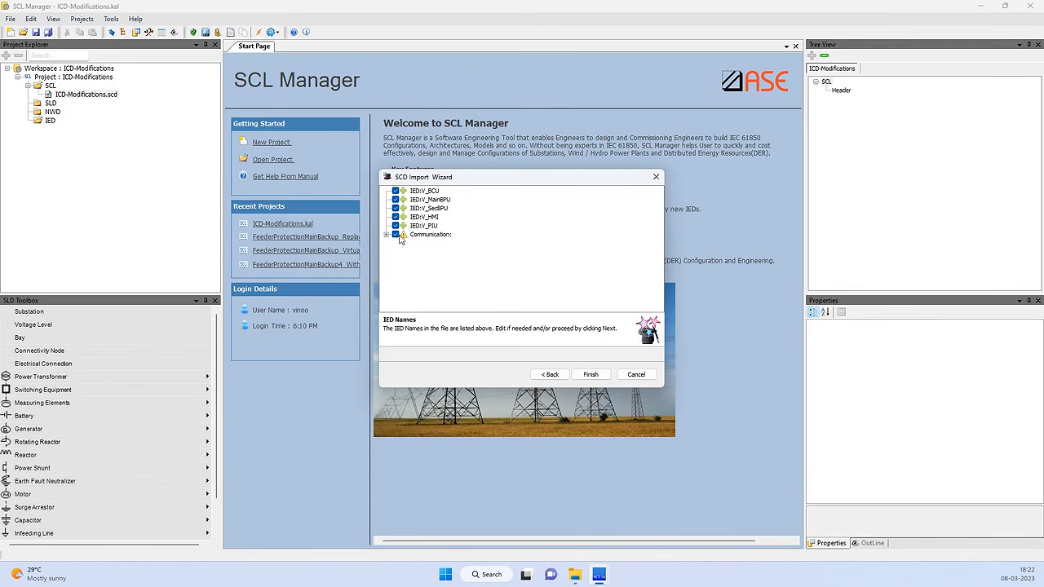
{"action": "left_click", "coordinate": [387, 235]}
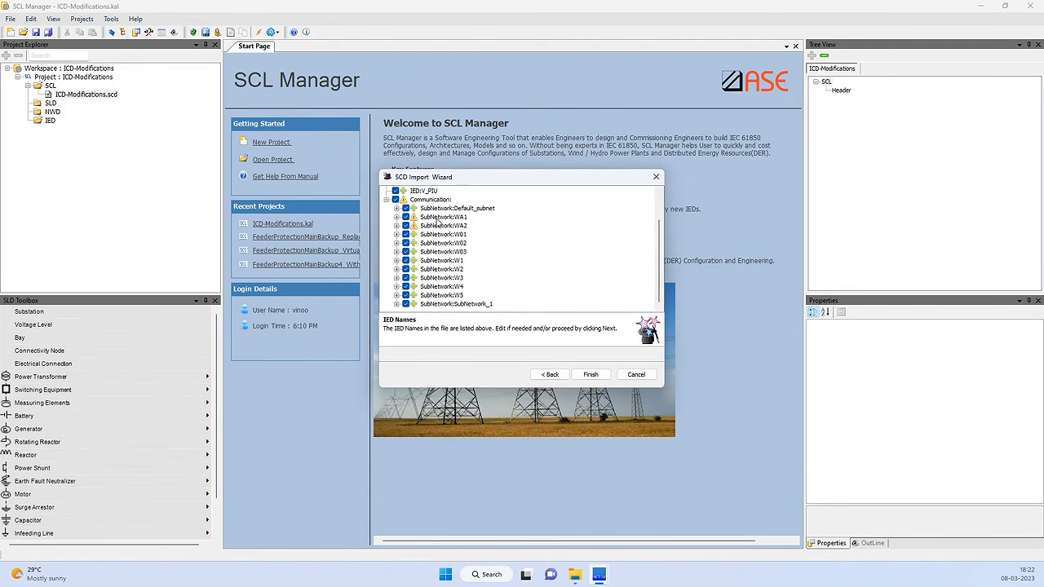
{"action": "left_click", "coordinate": [591, 375]}
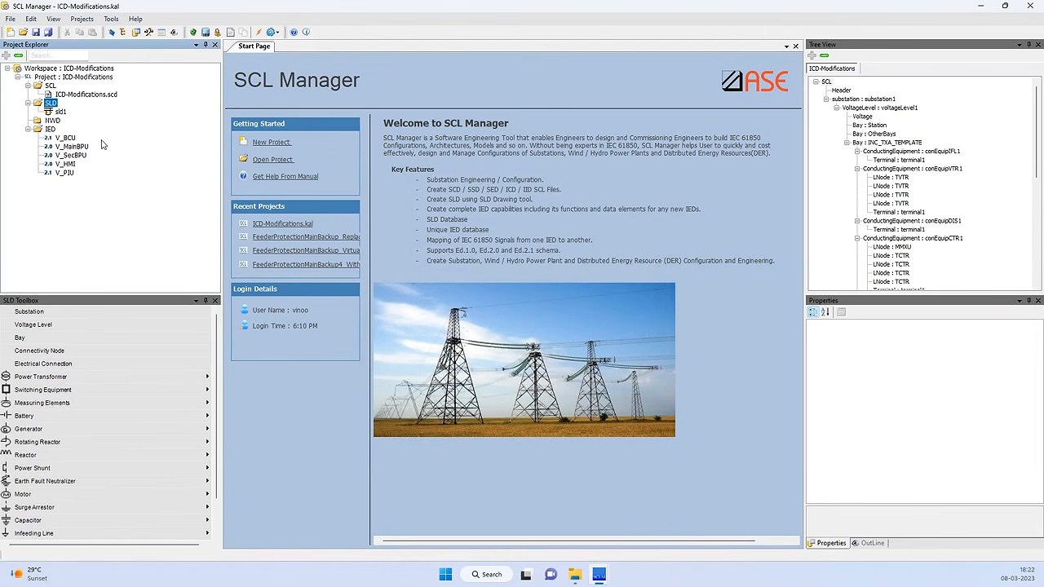
- Open the V_PIU IED's external signals and set the internal address of the V_BCU OpOpn$general input to Cmd_Open
{"action": "left_click", "coordinate": [69, 173]}
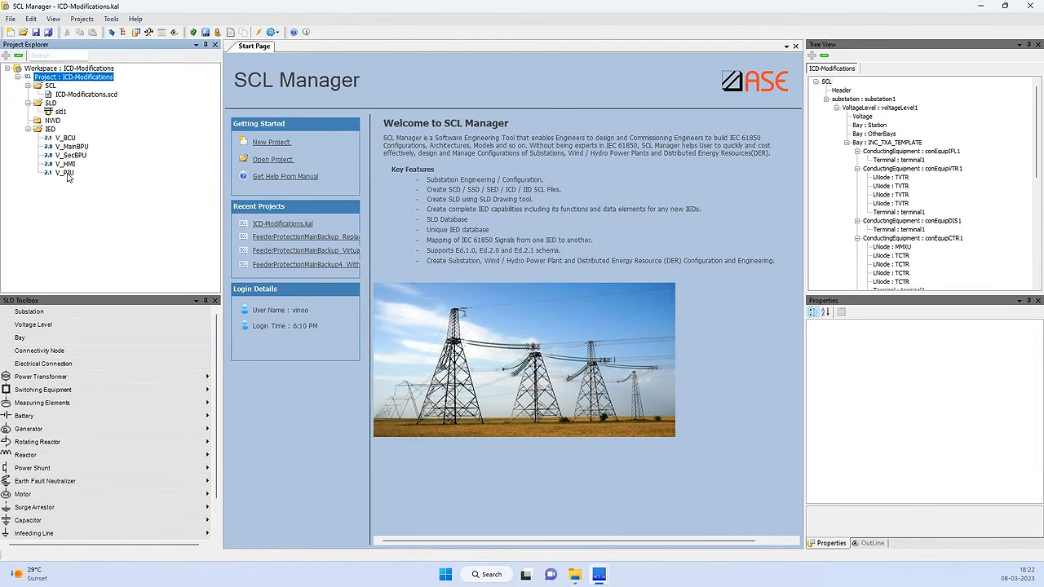
{"action": "double_click", "coordinate": [62, 173]}
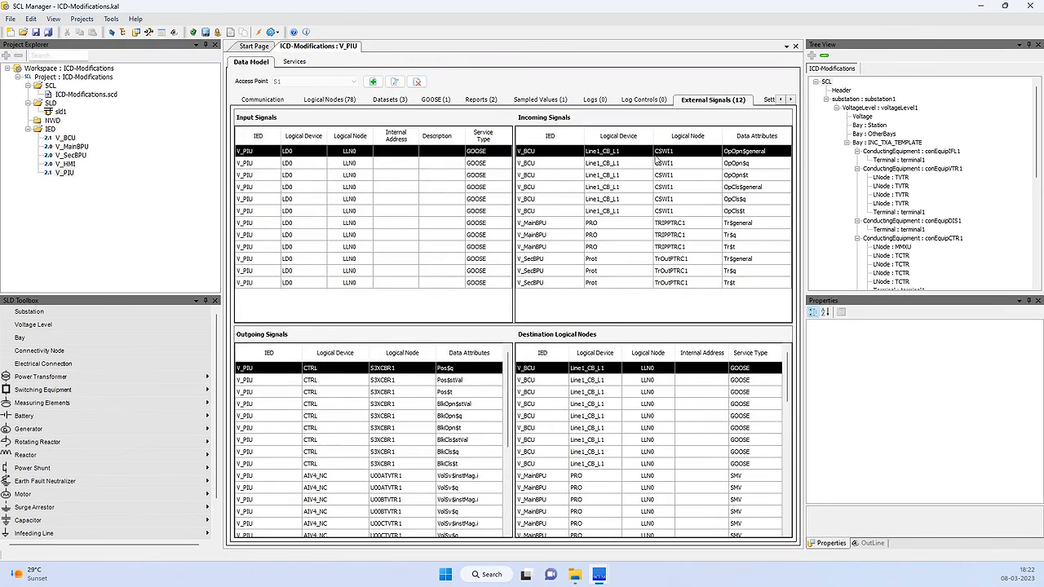
{"action": "right_click", "coordinate": [390, 155]}
{"action": "left_click", "coordinate": [418, 200]}
{"action": "left_click", "coordinate": [492, 285]}
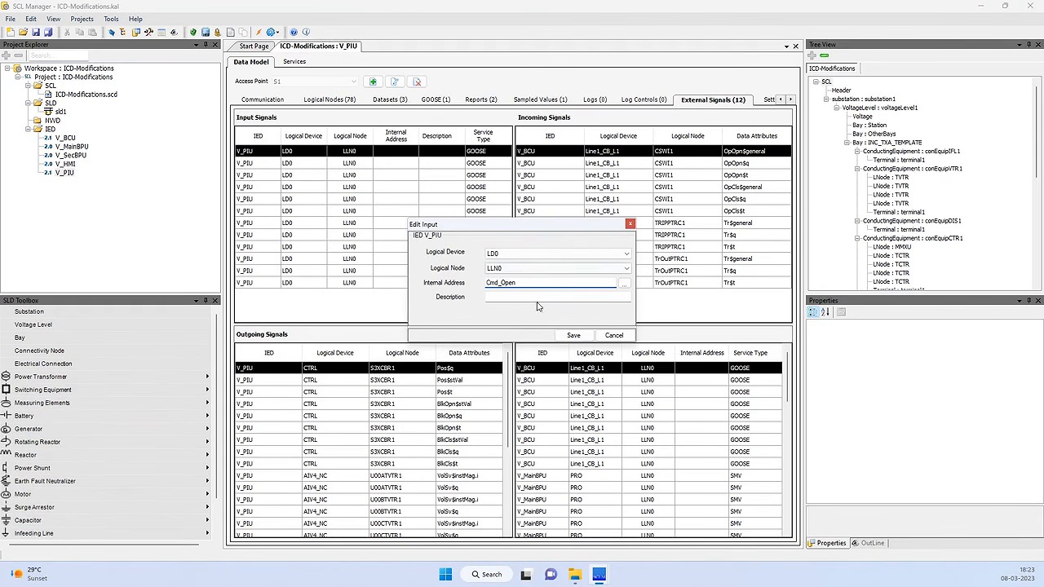
{"action": "left_click", "coordinate": [572, 336]}
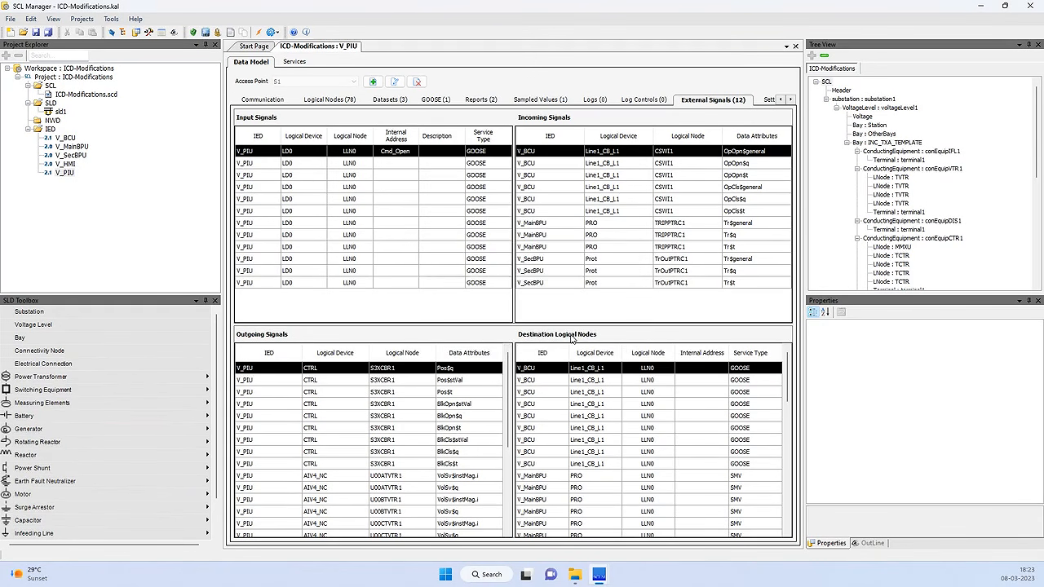
- Set the internal address of the input fed by V_BCU OpCls$general to Cmd_Close
{"action": "left_click", "coordinate": [396, 191]}
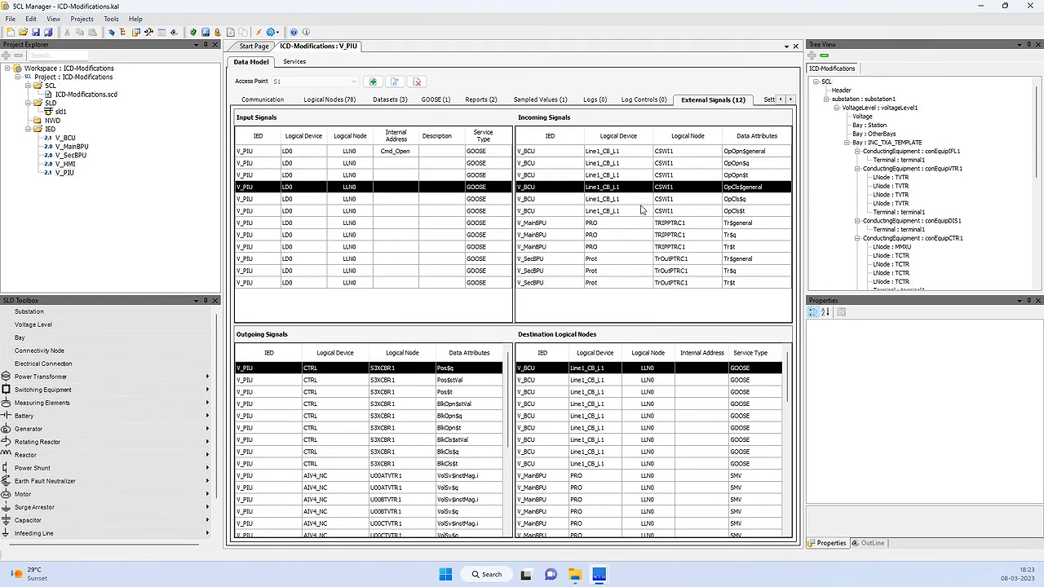
{"action": "right_click", "coordinate": [389, 194]}
{"action": "left_click", "coordinate": [418, 238]}
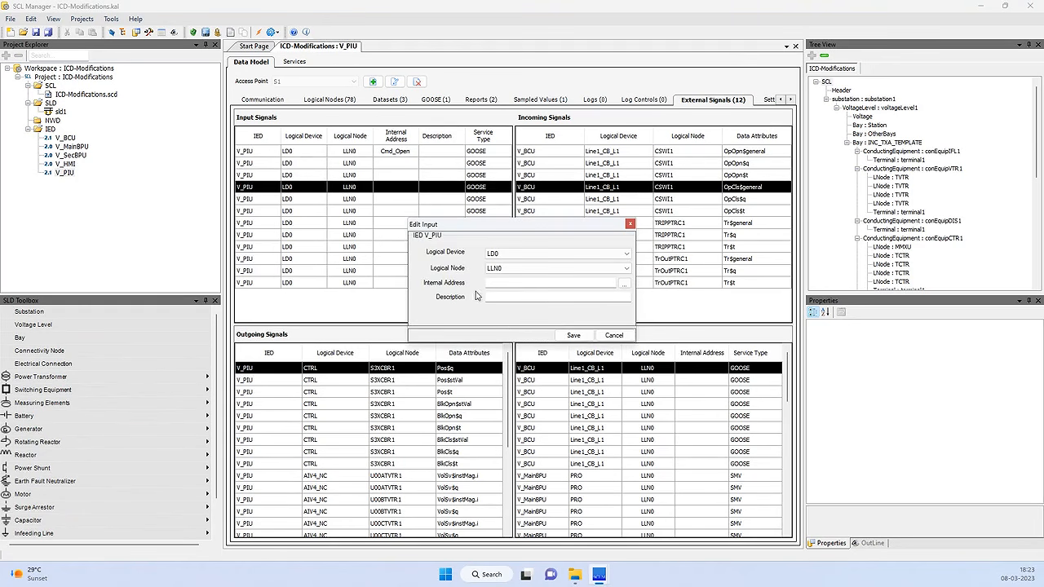
{"action": "left_click", "coordinate": [490, 281]}
{"action": "left_click", "coordinate": [574, 336]}
- Assign the internal address Main_Trip to the input fed by V_MainBPU Tr$general
{"action": "left_click", "coordinate": [395, 226]}
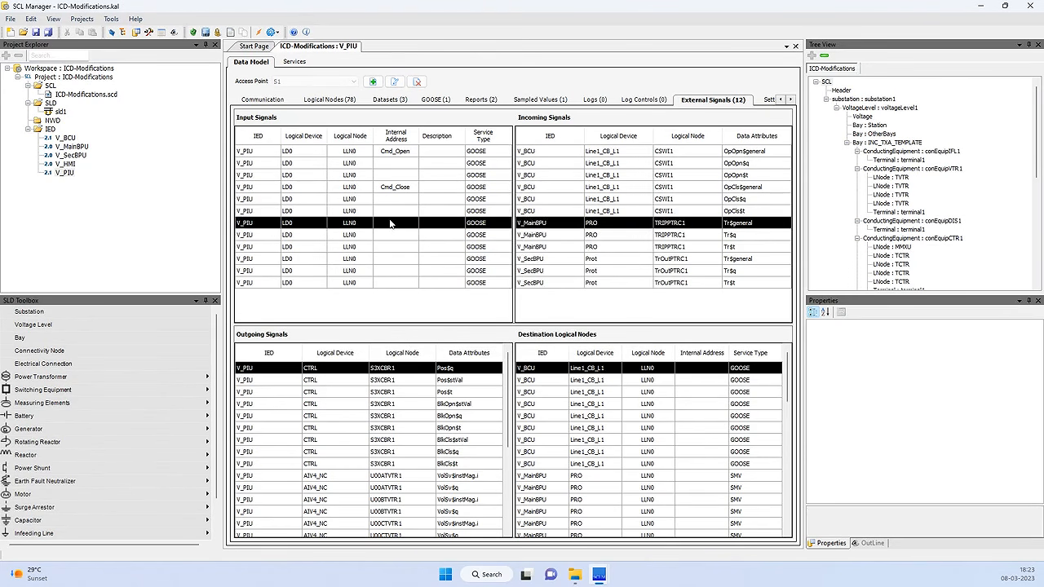
{"action": "right_click", "coordinate": [390, 223]}
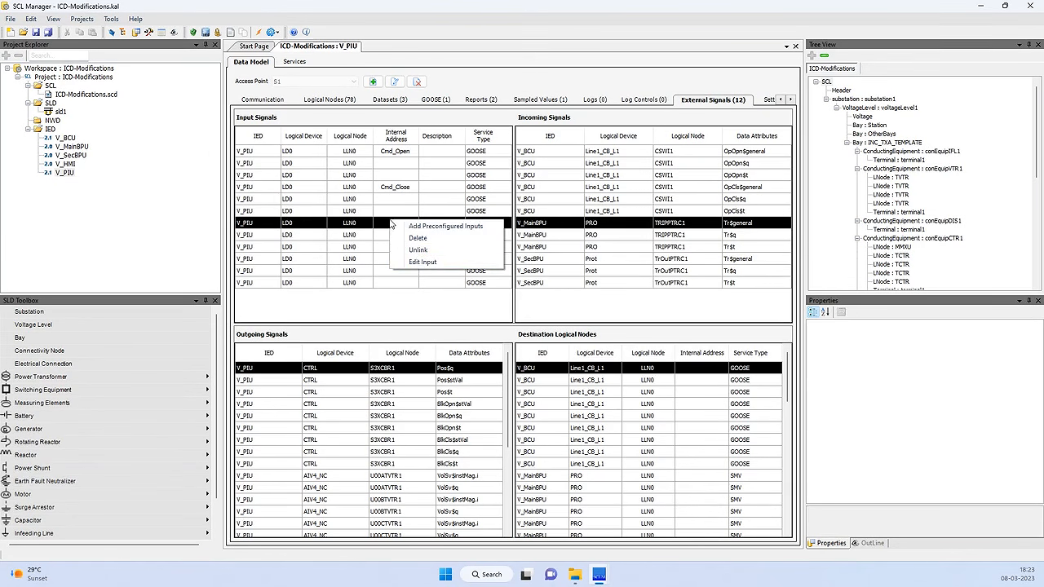
{"action": "left_click", "coordinate": [420, 268]}
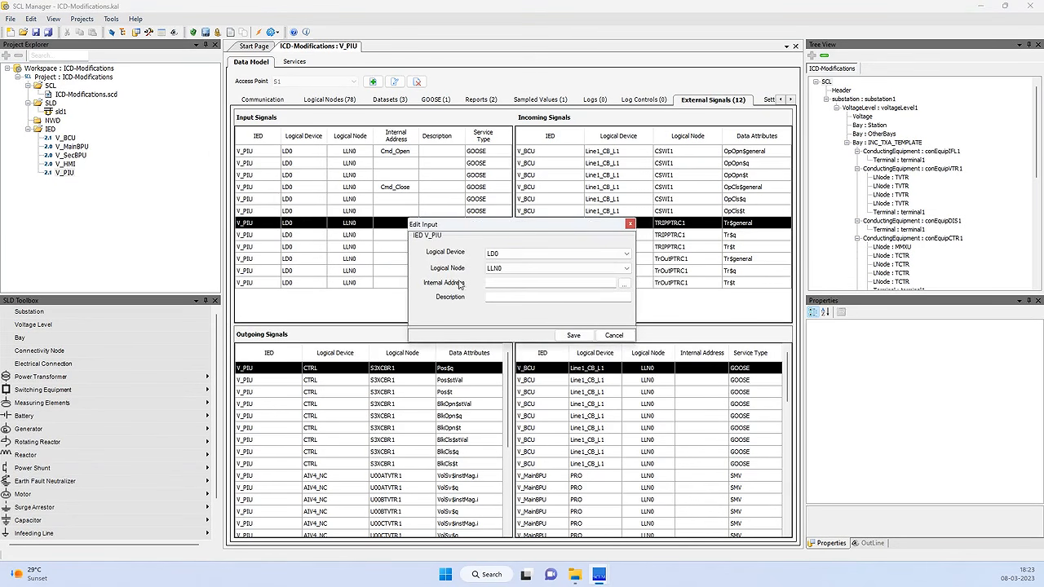
{"action": "type", "text": "Main_Trip"}
{"action": "left_click", "coordinate": [573, 335]}
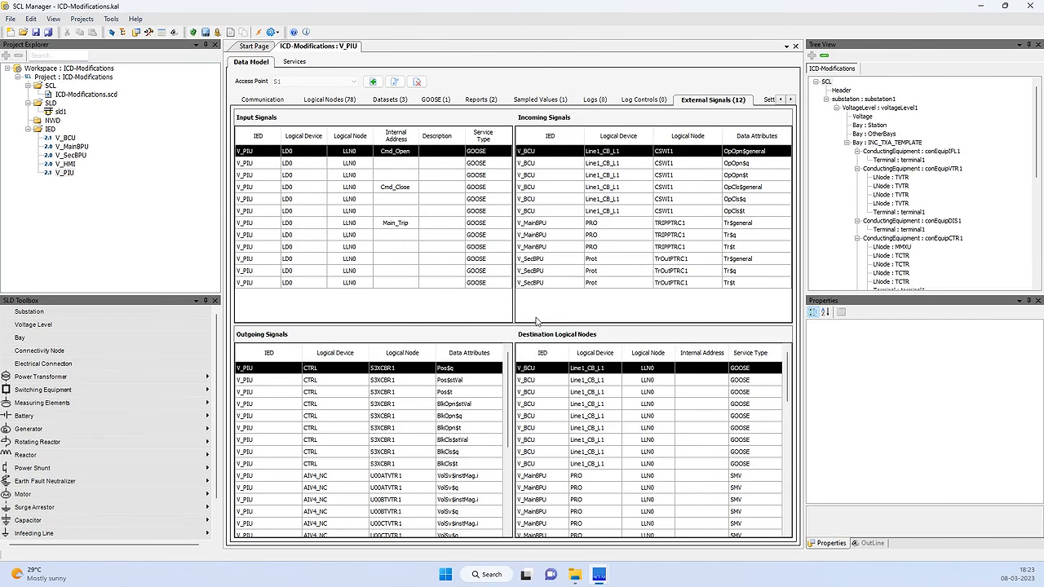
- Assign the internal address Sec_Trip to the input fed by V_SecBPU Tr$general
{"action": "left_click", "coordinate": [394, 259]}
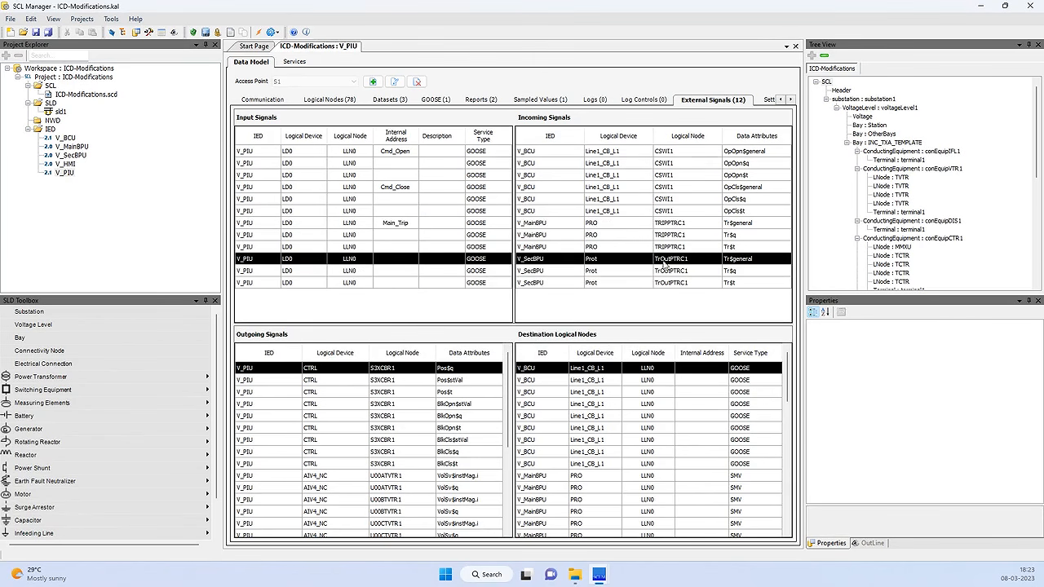
{"action": "right_click", "coordinate": [406, 265]}
{"action": "left_click", "coordinate": [438, 303]}
{"action": "left_click", "coordinate": [496, 282]}
{"action": "type", "text": "Sec_Trip"}
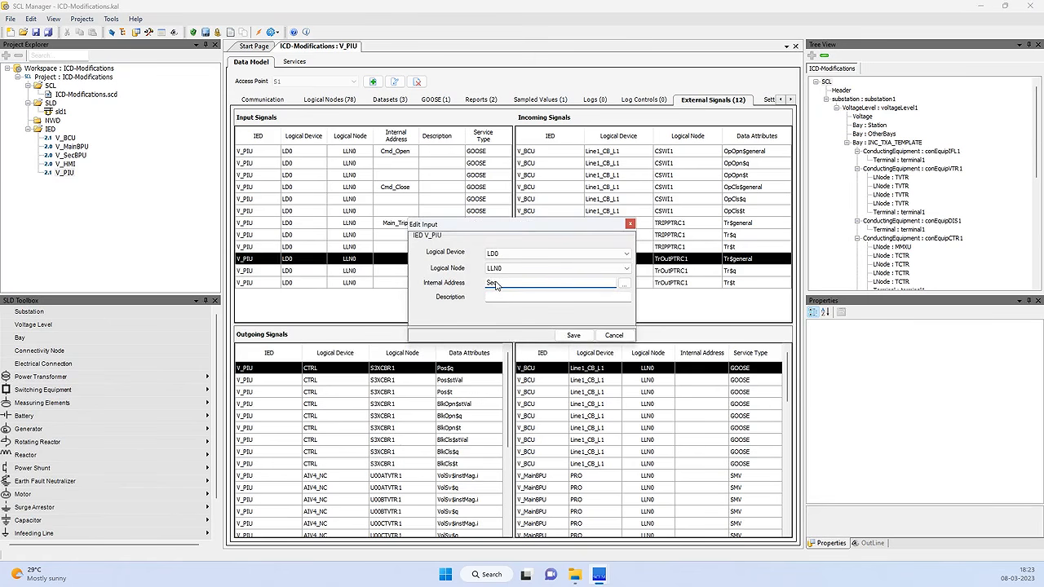
{"action": "left_click", "coordinate": [571, 336]}
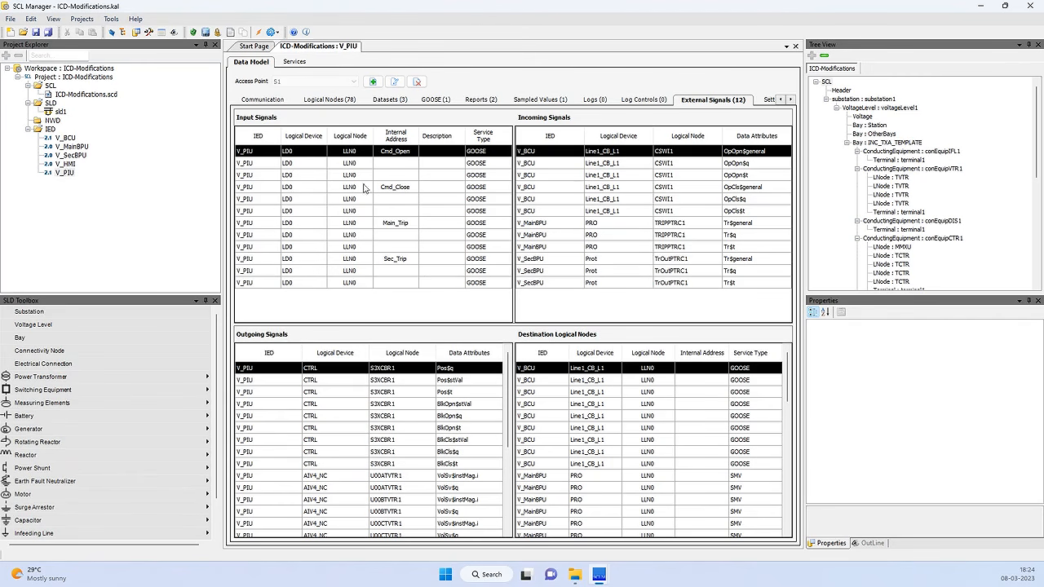
- Export the V_PIU IED as an Instantiated IED Description file named V_PIU.iid in the VirtualIED-BayTemplate-Demo folder
{"action": "left_click", "coordinate": [64, 174]}
{"action": "right_click", "coordinate": [65, 174]}
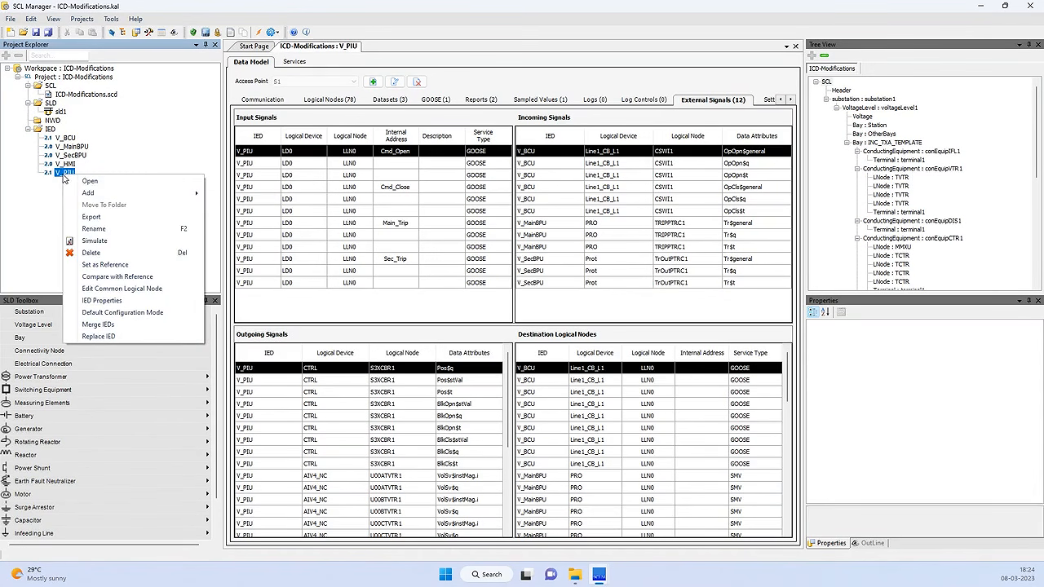
{"action": "left_click", "coordinate": [91, 217]}
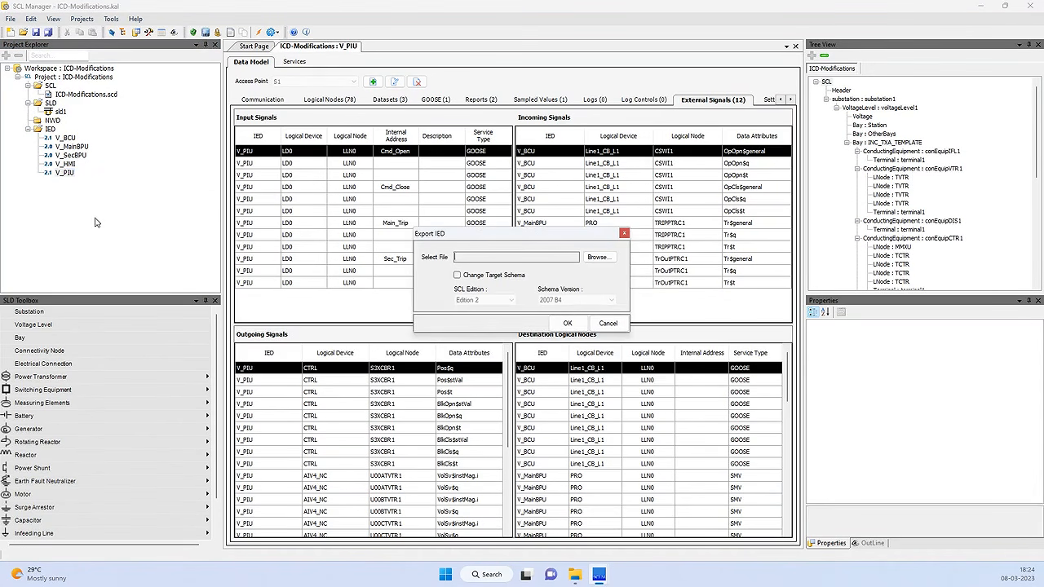
{"action": "left_click", "coordinate": [595, 259]}
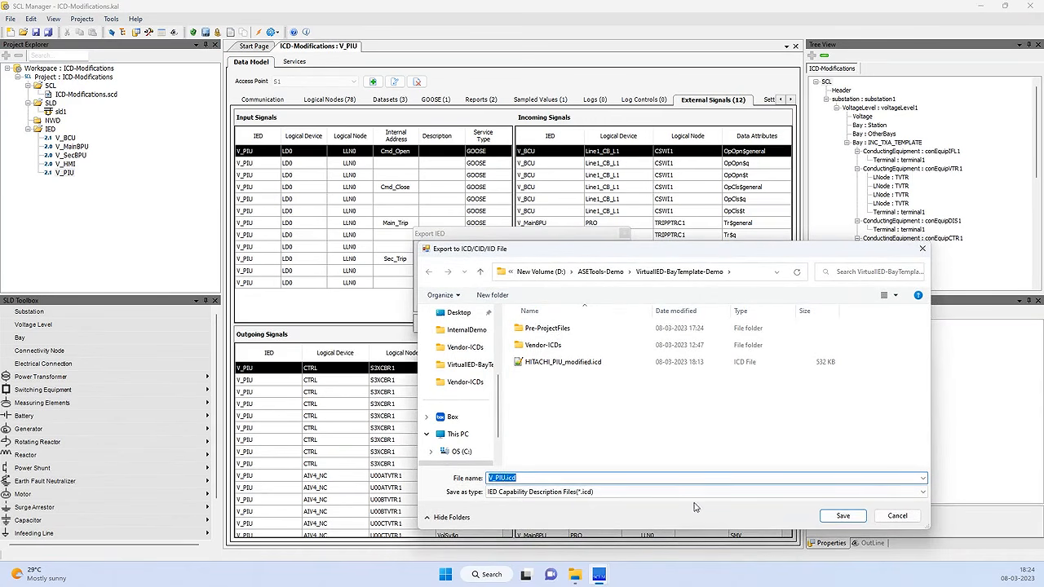
{"action": "left_click", "coordinate": [648, 492]}
{"action": "left_click", "coordinate": [555, 522]}
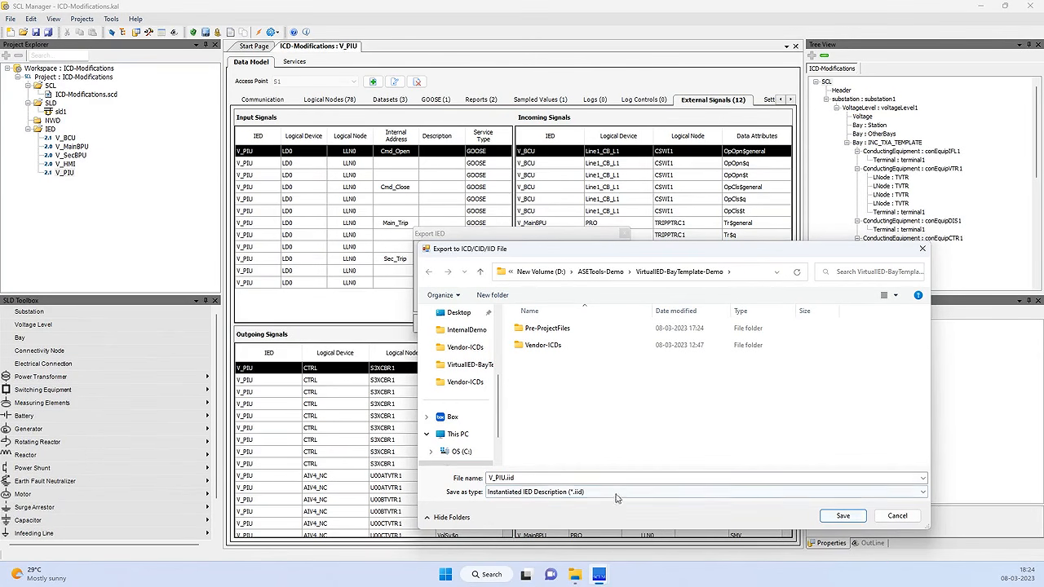
{"action": "left_click", "coordinate": [842, 515]}
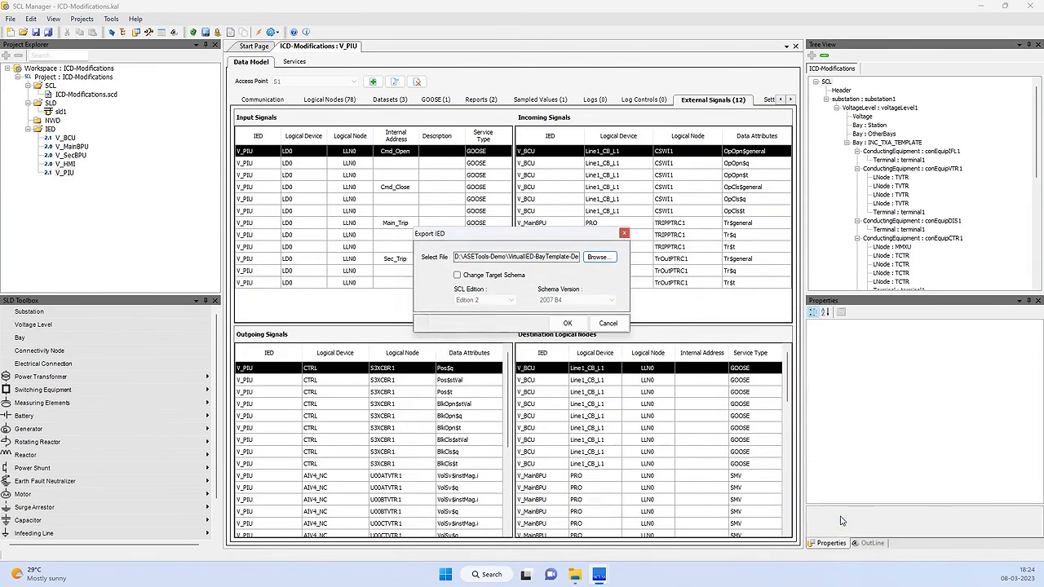
{"action": "left_click", "coordinate": [569, 325]}
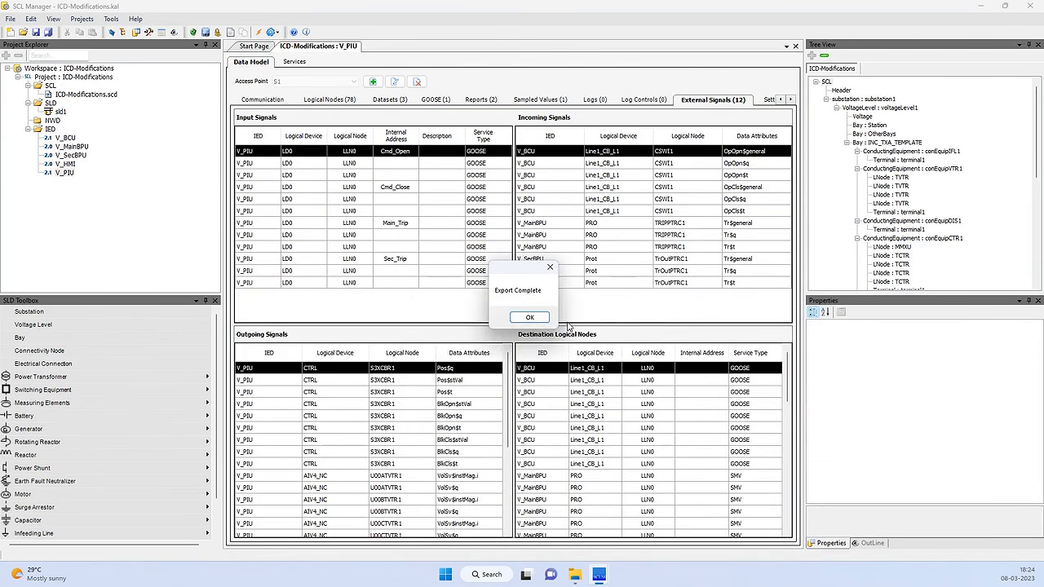
{"action": "left_click", "coordinate": [547, 319]}
- Switch to the FeederProtectionMainBackup_ReplacedIEDs project window and start adding an IED imported from a file
{"action": "mouse_move", "coordinate": [598, 575]}
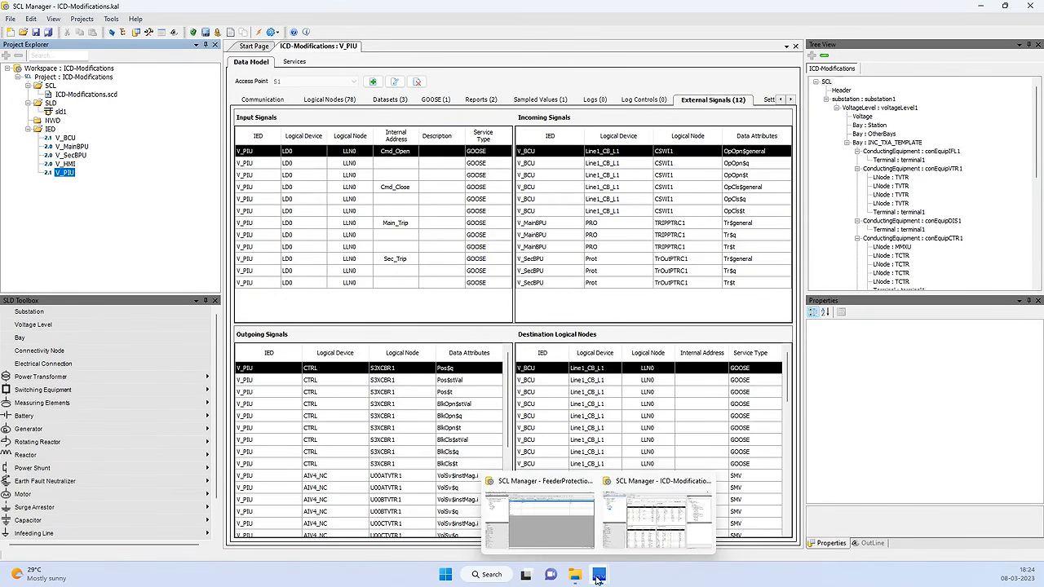
{"action": "left_click", "coordinate": [571, 527]}
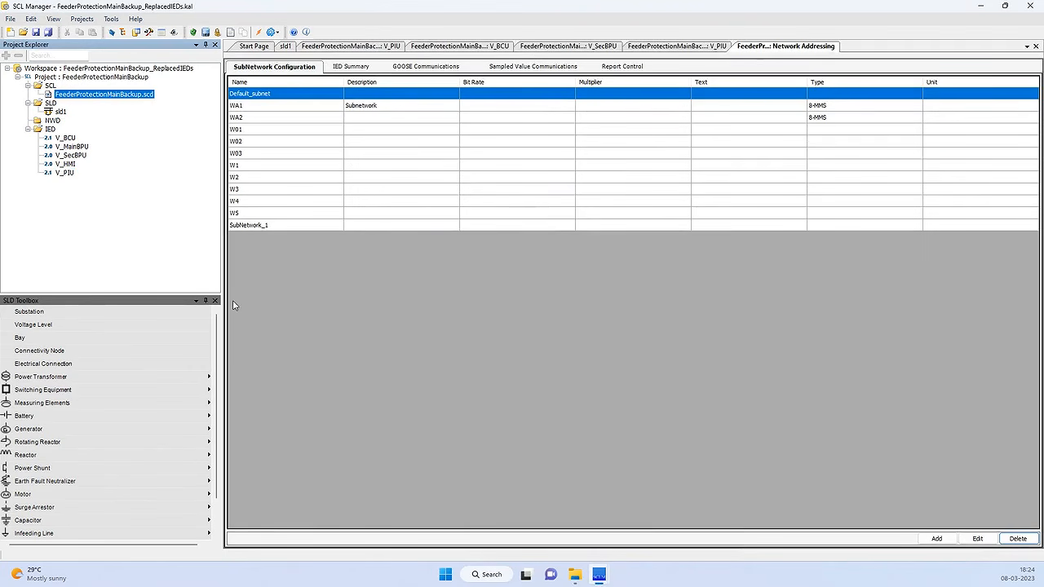
{"action": "left_click", "coordinate": [65, 173]}
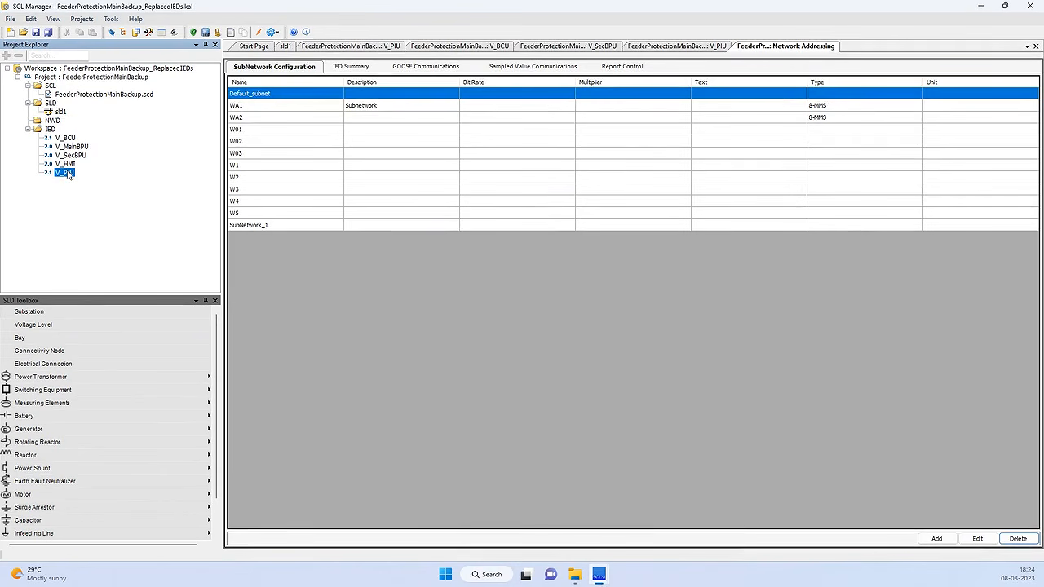
{"action": "right_click", "coordinate": [54, 130]}
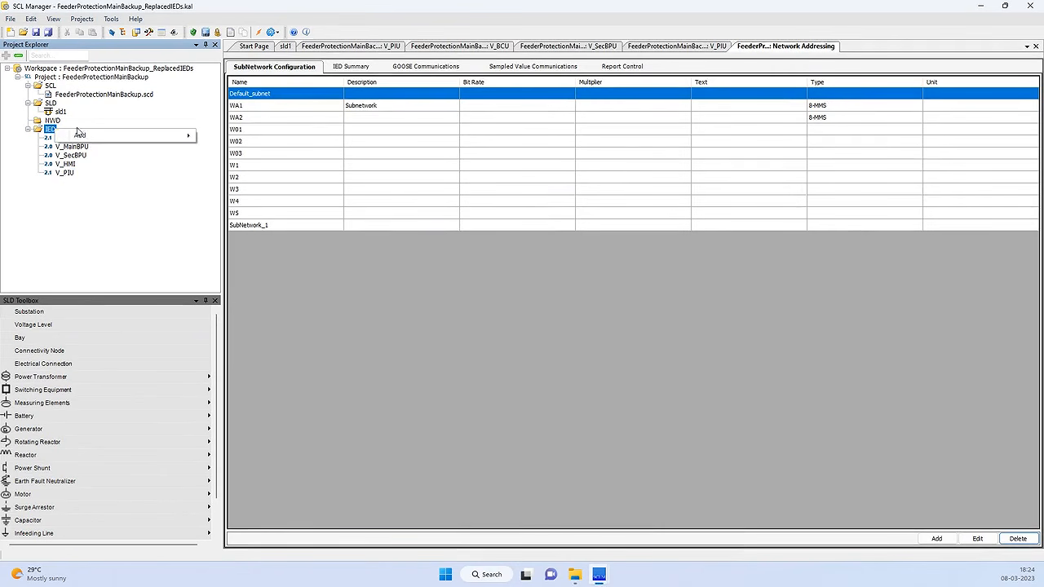
{"action": "mouse_move", "coordinate": [91, 141]}
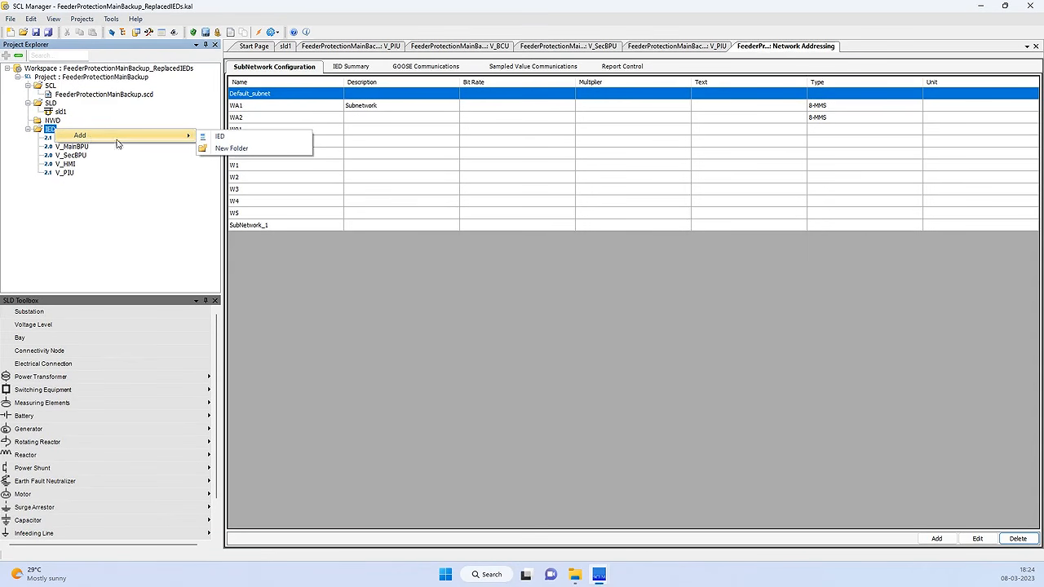
{"action": "left_click", "coordinate": [219, 137]}
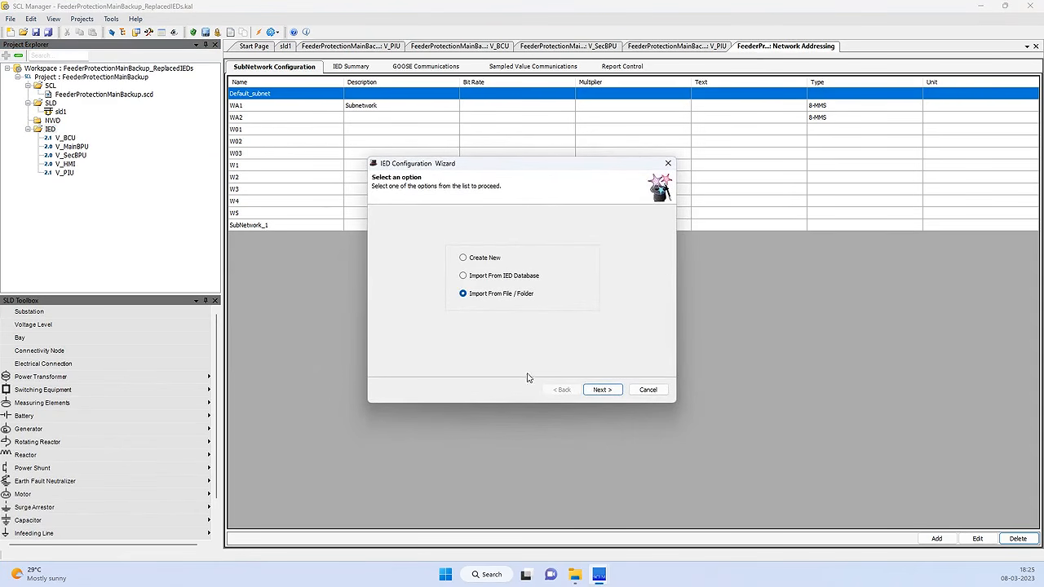
{"action": "left_click", "coordinate": [602, 390]}
{"action": "left_click", "coordinate": [583, 232]}
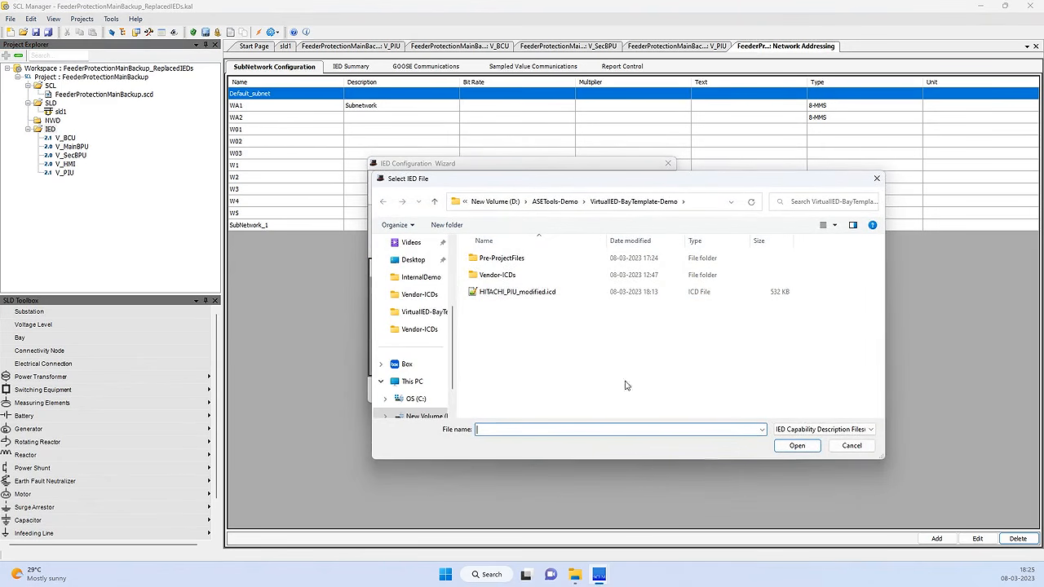
- Select the Instantiated IED Description file V_PIU.iid and finish importing it with the default name and subnetwork
{"action": "left_click", "coordinate": [819, 429]}
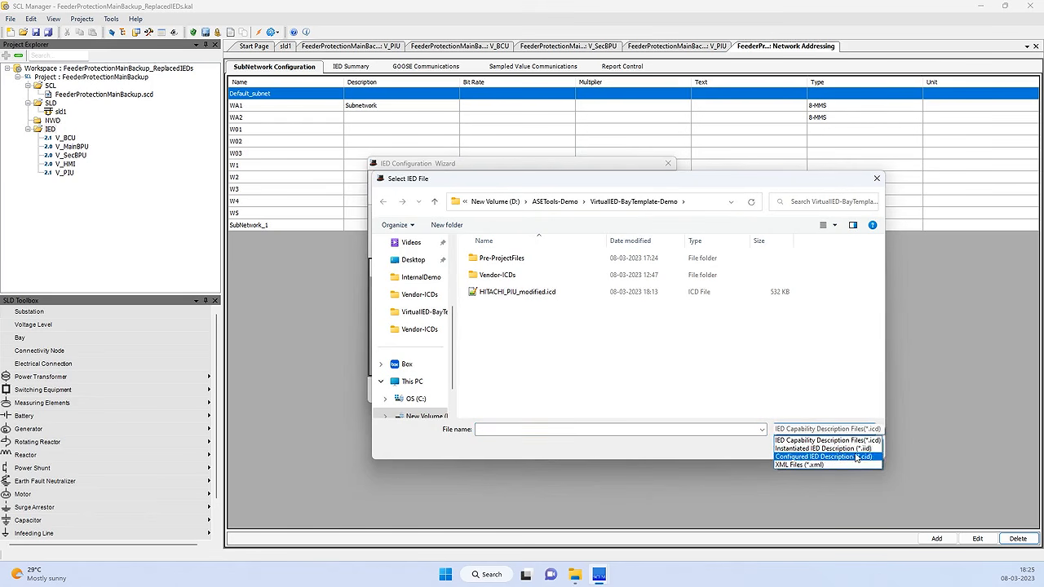
{"action": "left_click", "coordinate": [819, 448]}
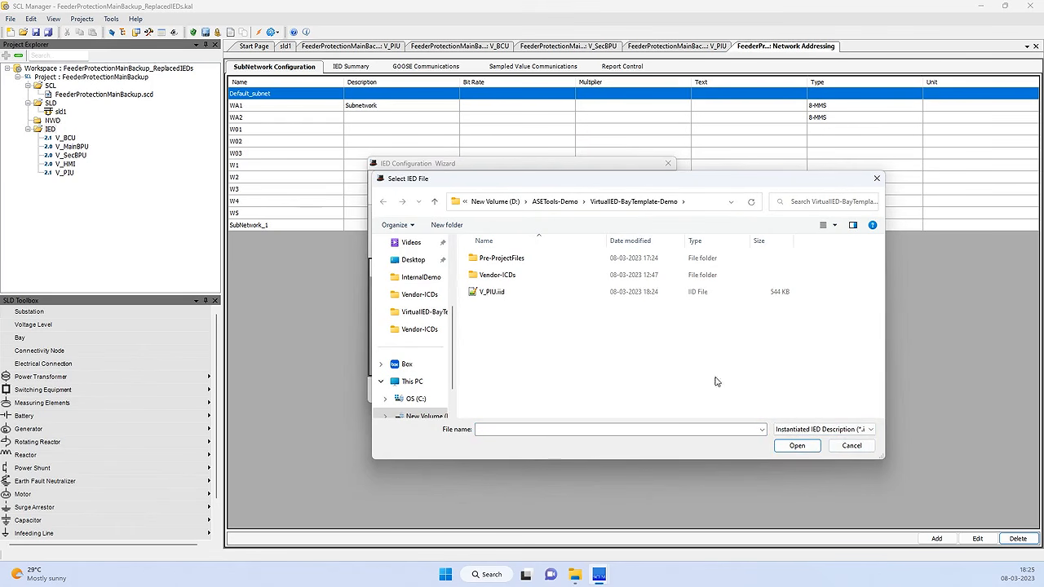
{"action": "left_click", "coordinate": [492, 295]}
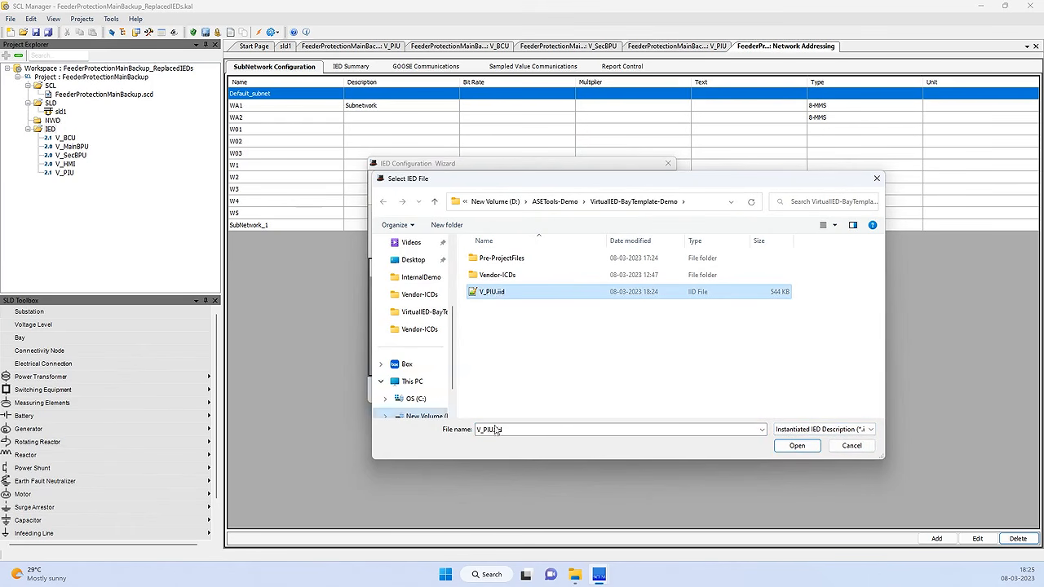
{"action": "left_click", "coordinate": [797, 448]}
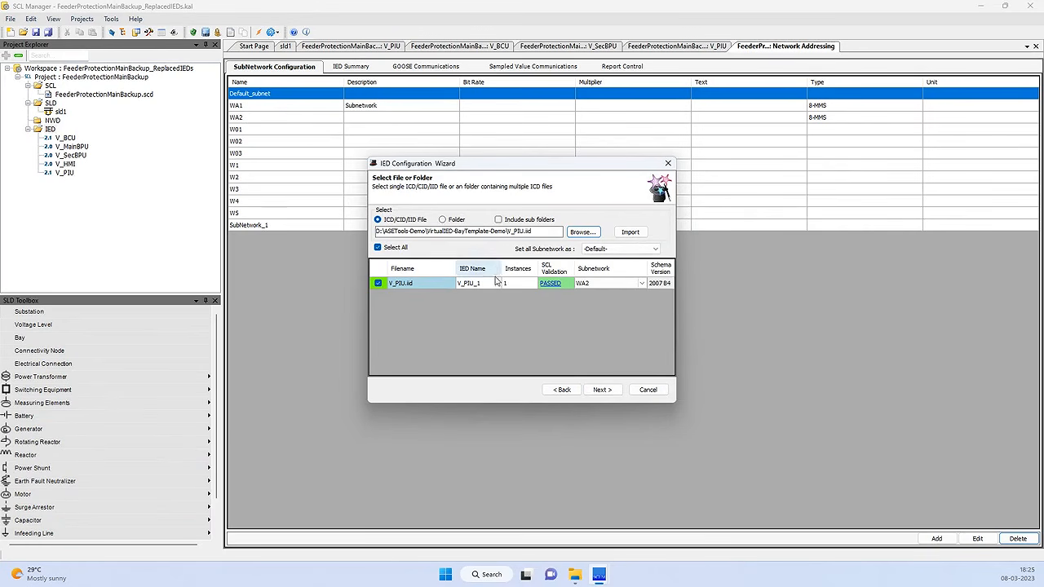
{"action": "left_click", "coordinate": [601, 390]}
{"action": "left_click", "coordinate": [601, 390]}
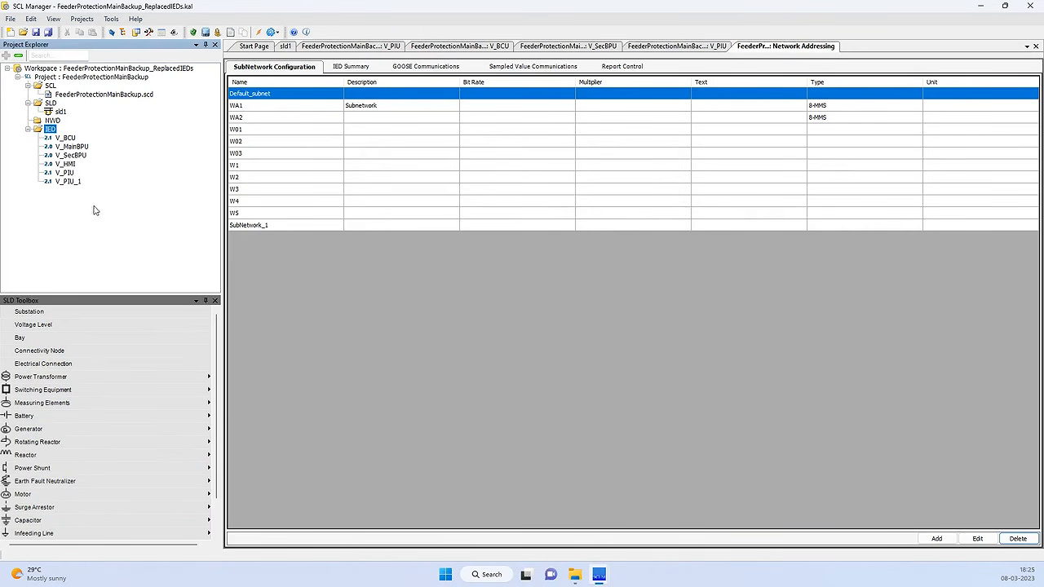
- Start replacing the V_PIU IED with V_PIU_1 from the same project, opening their logical node mapping
{"action": "right_click", "coordinate": [66, 173]}
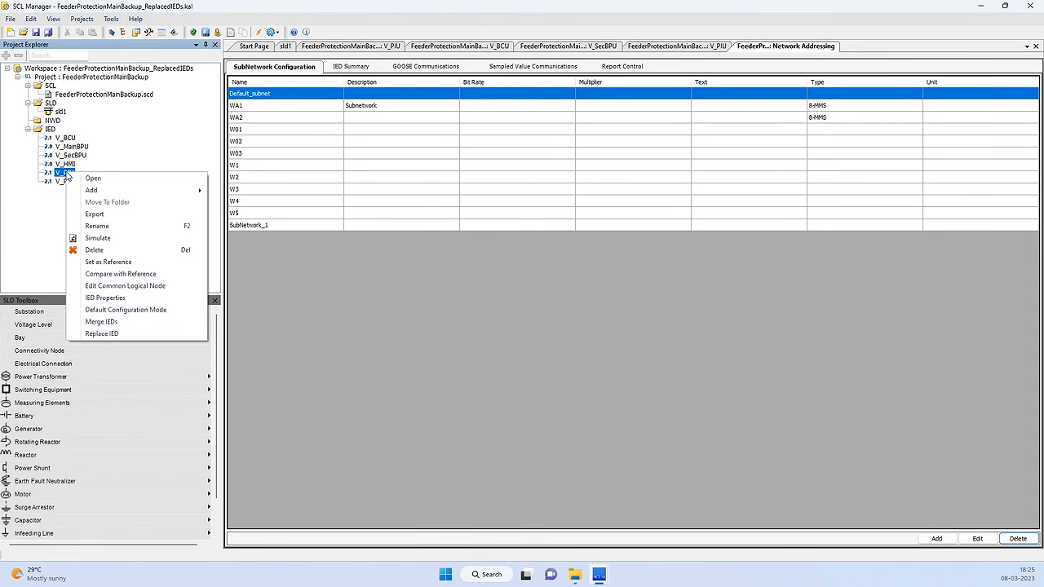
{"action": "left_click", "coordinate": [101, 334]}
{"action": "left_click", "coordinate": [499, 290]}
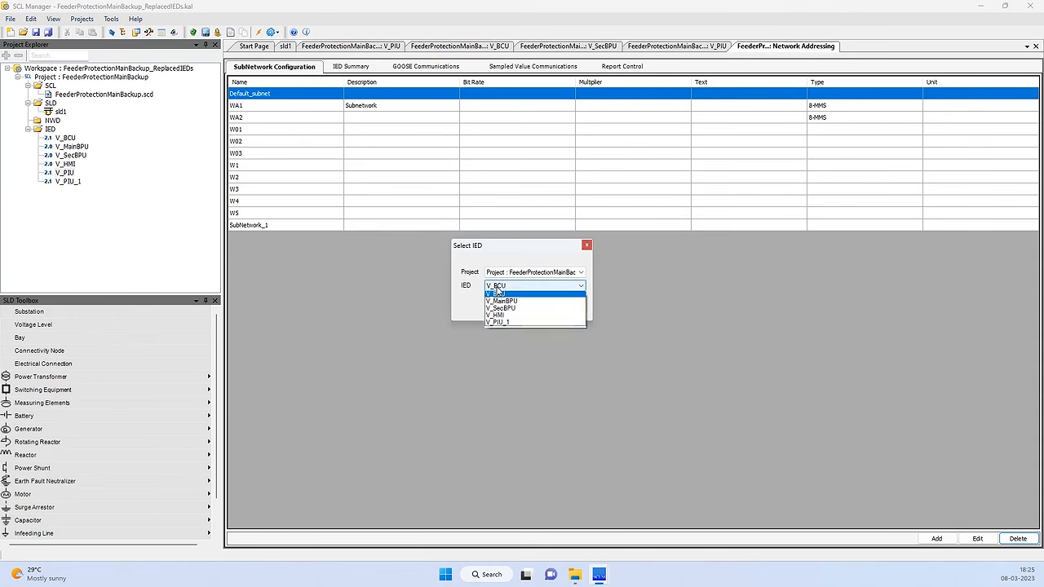
{"action": "left_click", "coordinate": [492, 327]}
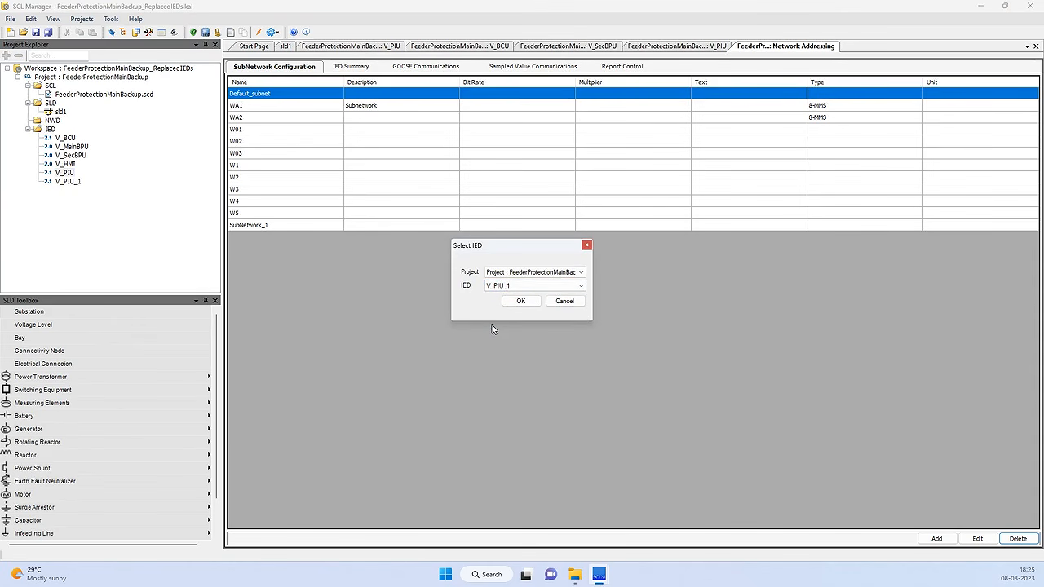
{"action": "left_click", "coordinate": [520, 301]}
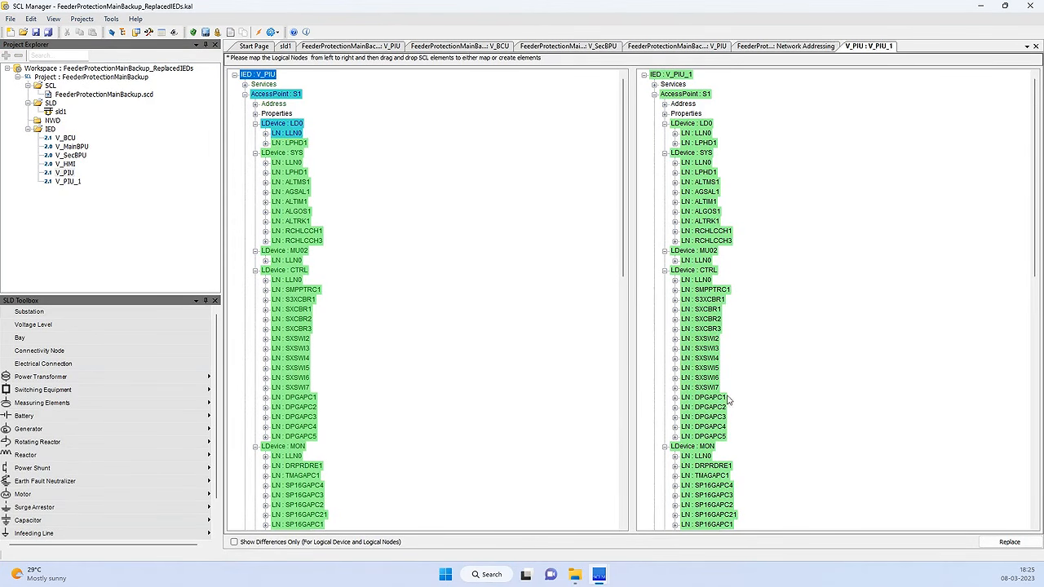
- Look through the logical devices and nodes in the mapping between V_PIU and V_PIU_1, including the MON logical device
{"action": "scroll", "coordinate": [718, 412], "scroll_direction": "down", "scroll_amount": 15}
{"action": "scroll", "coordinate": [313, 355], "scroll_direction": "down", "scroll_amount": 8}
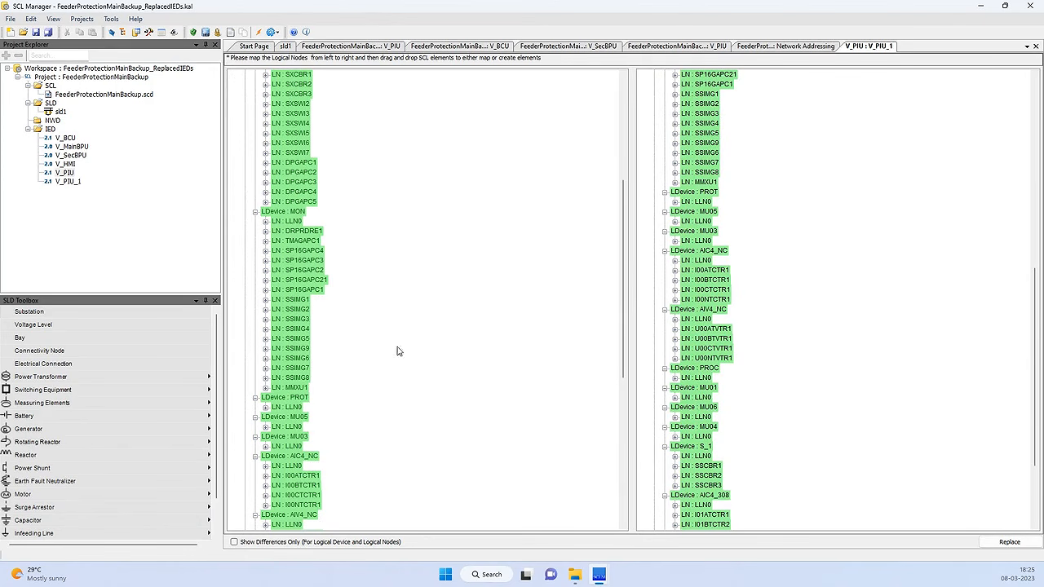
{"action": "scroll", "coordinate": [398, 327], "scroll_direction": "up", "scroll_amount": 1}
{"action": "scroll", "coordinate": [397, 327], "scroll_direction": "up", "scroll_amount": 2}
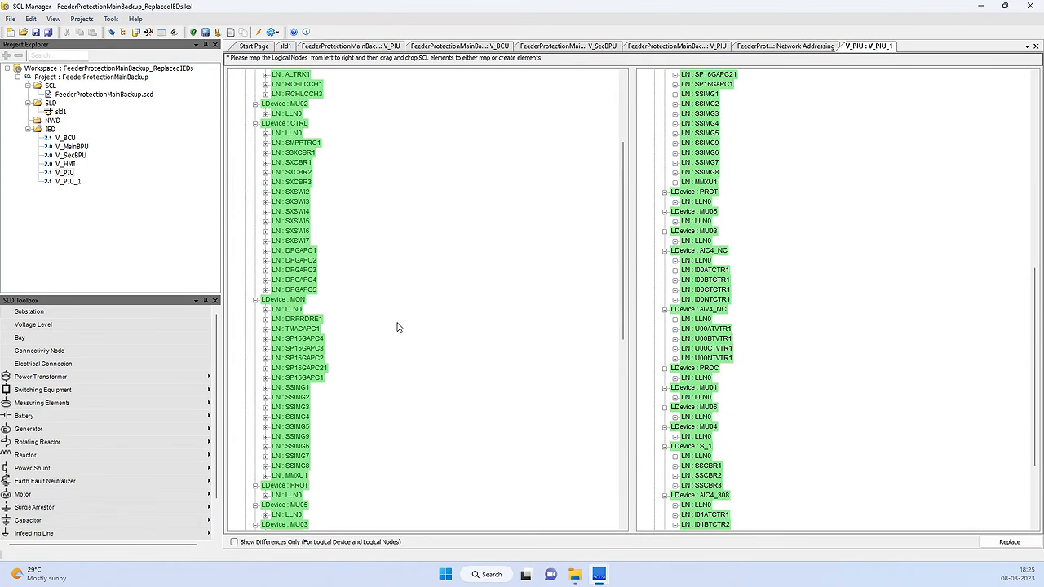
{"action": "left_click", "coordinate": [289, 302]}
{"action": "scroll", "coordinate": [364, 412], "scroll_direction": "down", "scroll_amount": 2}
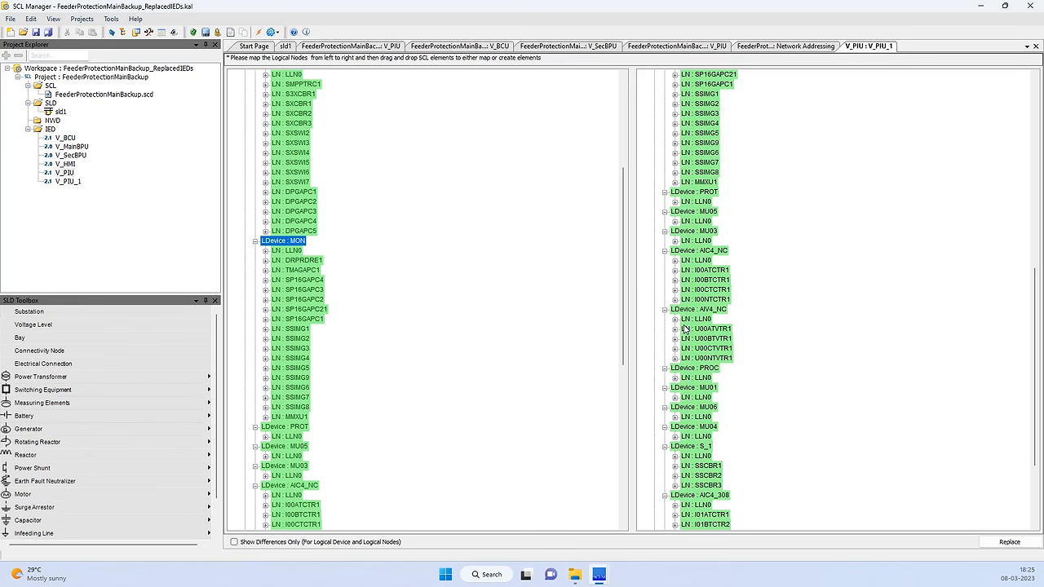
{"action": "scroll", "coordinate": [449, 198], "scroll_direction": "up", "scroll_amount": 7}
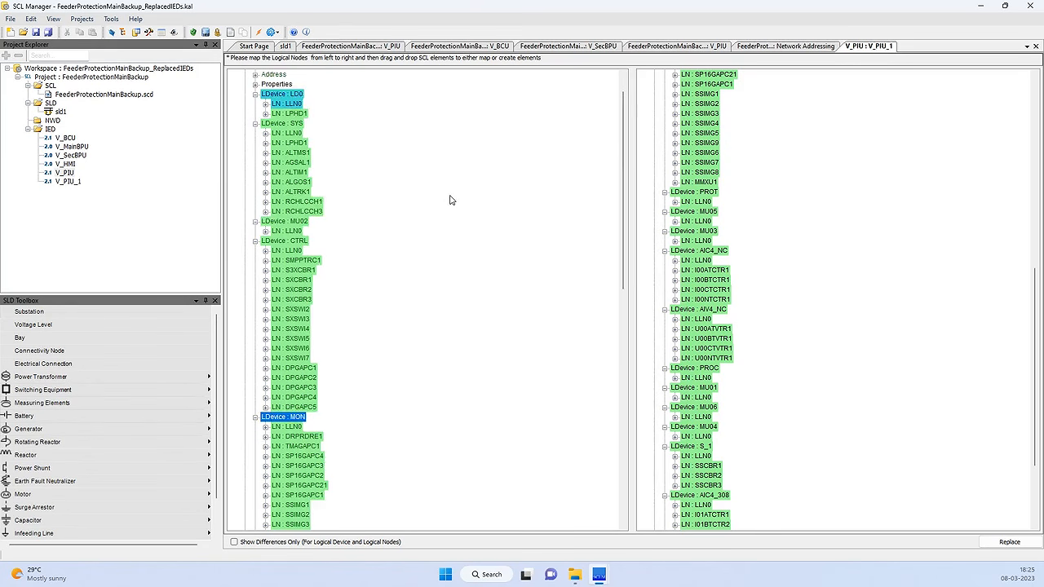
{"action": "scroll", "coordinate": [821, 177], "scroll_direction": "up", "scroll_amount": 15}
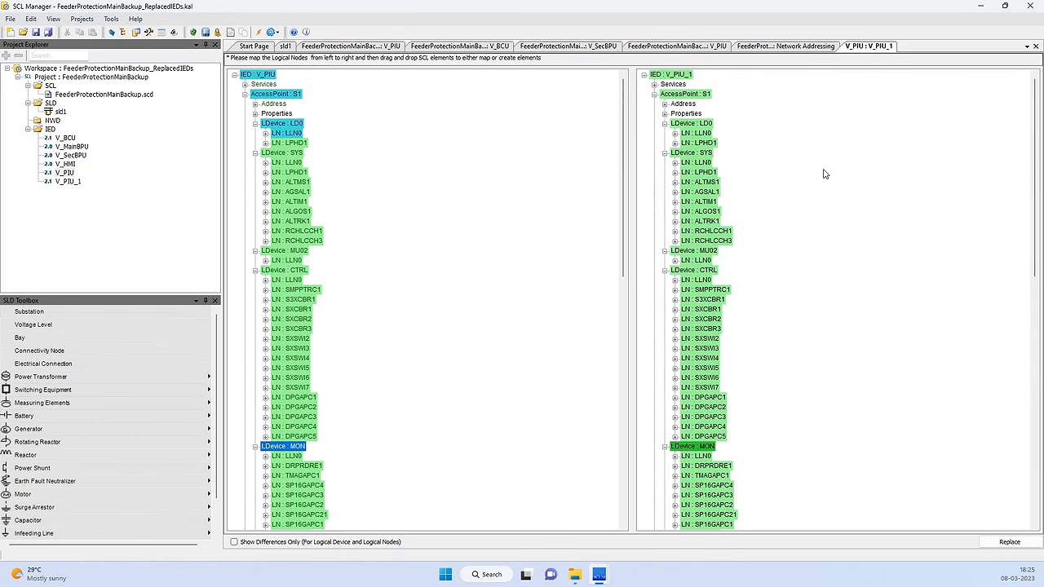
- Expand LLN0 under logical device LD0 and its Inputs in both V_PIU and V_PIU_1 to compare their external references
{"action": "left_click", "coordinate": [265, 134]}
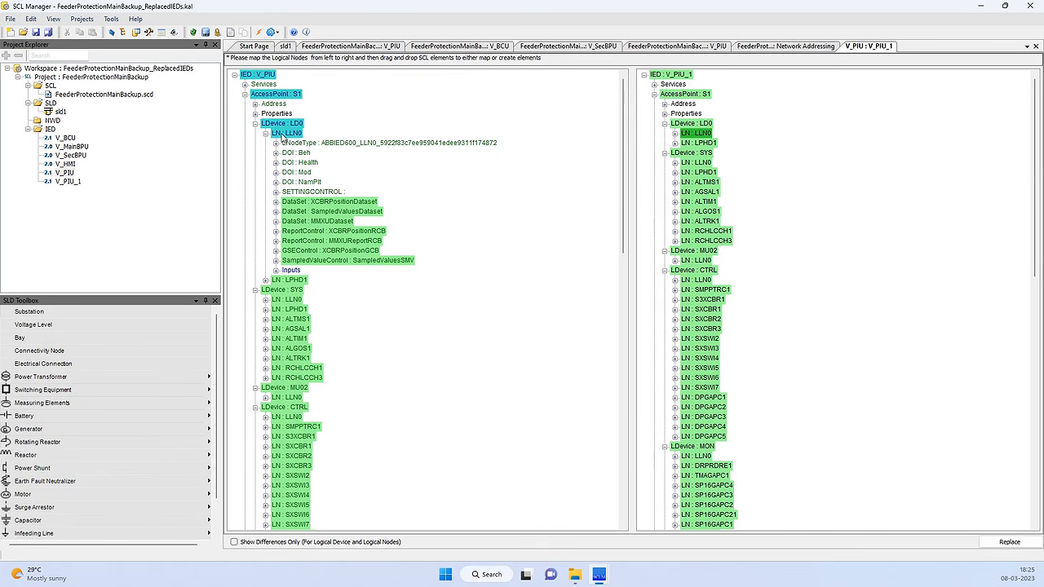
{"action": "left_click", "coordinate": [674, 134]}
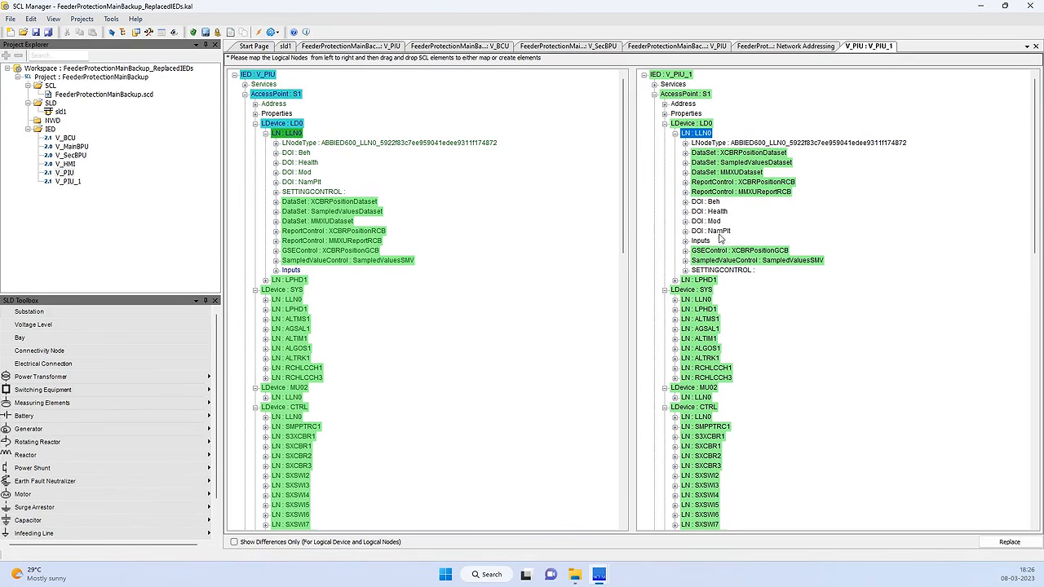
{"action": "left_click", "coordinate": [275, 272]}
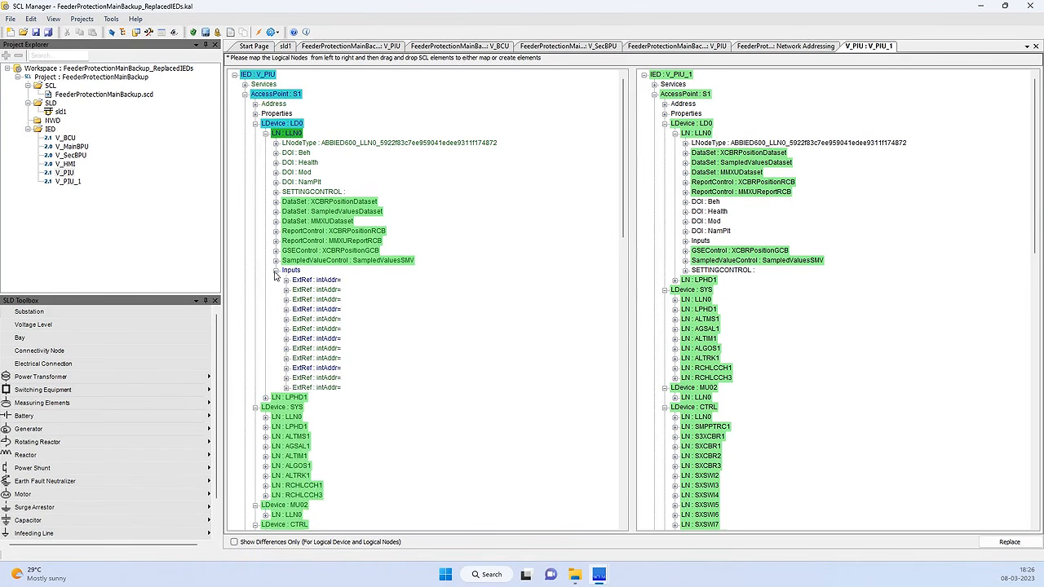
{"action": "scroll", "coordinate": [410, 292], "scroll_direction": "down", "scroll_amount": 3}
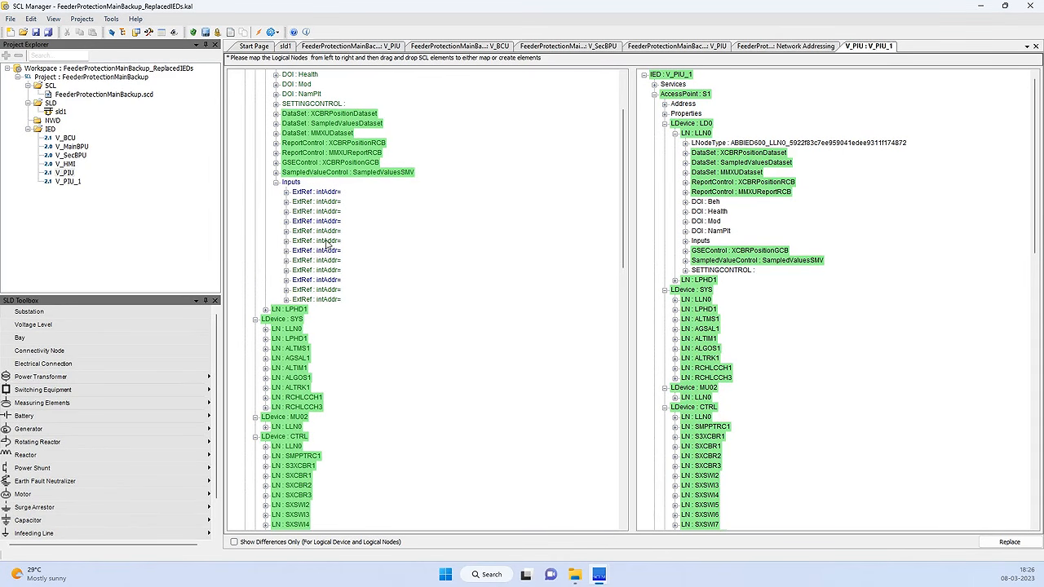
{"action": "left_click", "coordinate": [322, 192]}
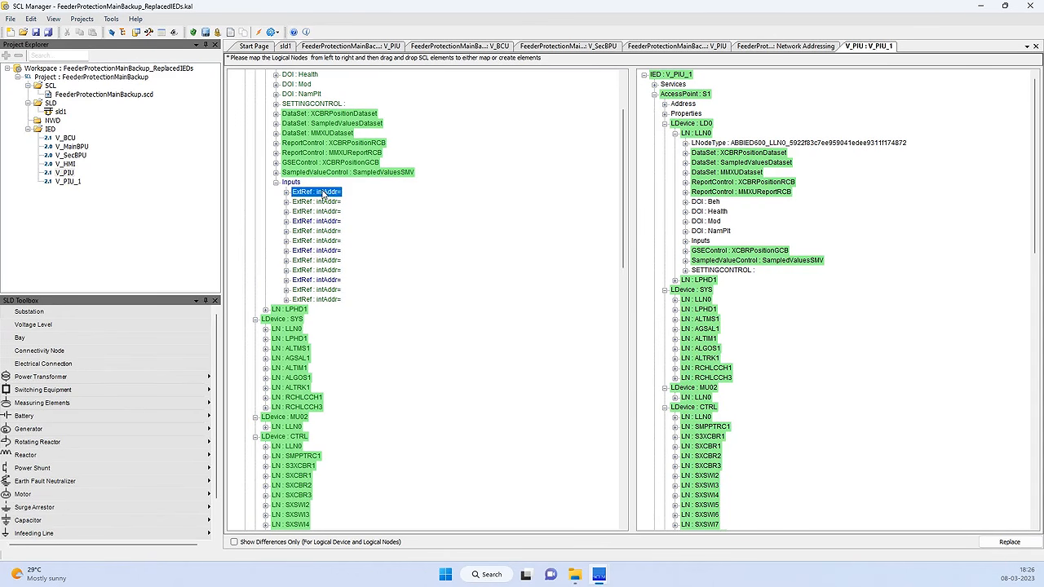
{"action": "left_click", "coordinate": [687, 242]}
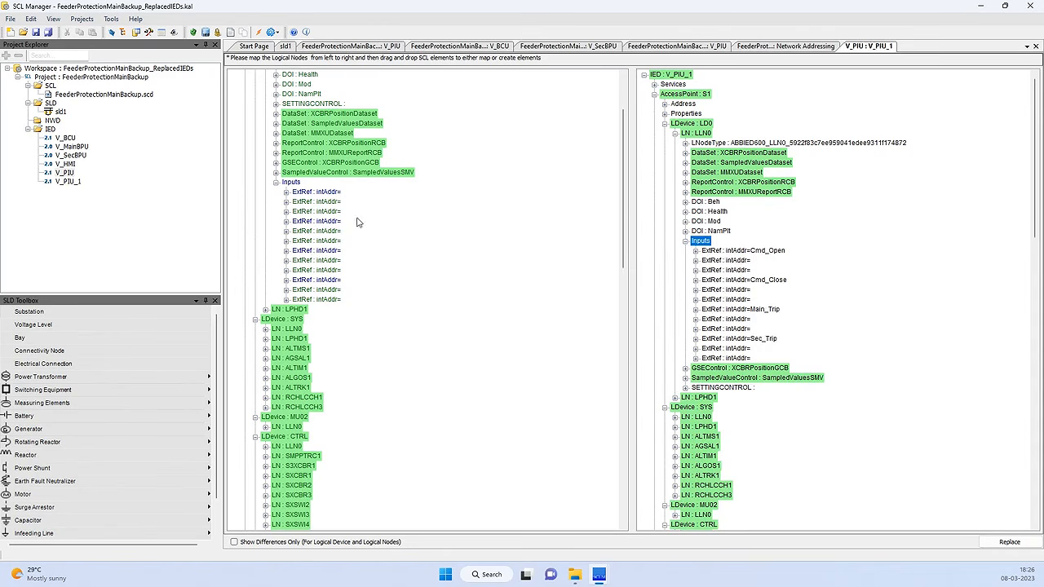
- Compare the attributes of V_PIU's first input ExtRef with those of the Cmd_Open ExtRef in V_PIU_1
{"action": "left_click", "coordinate": [286, 193]}
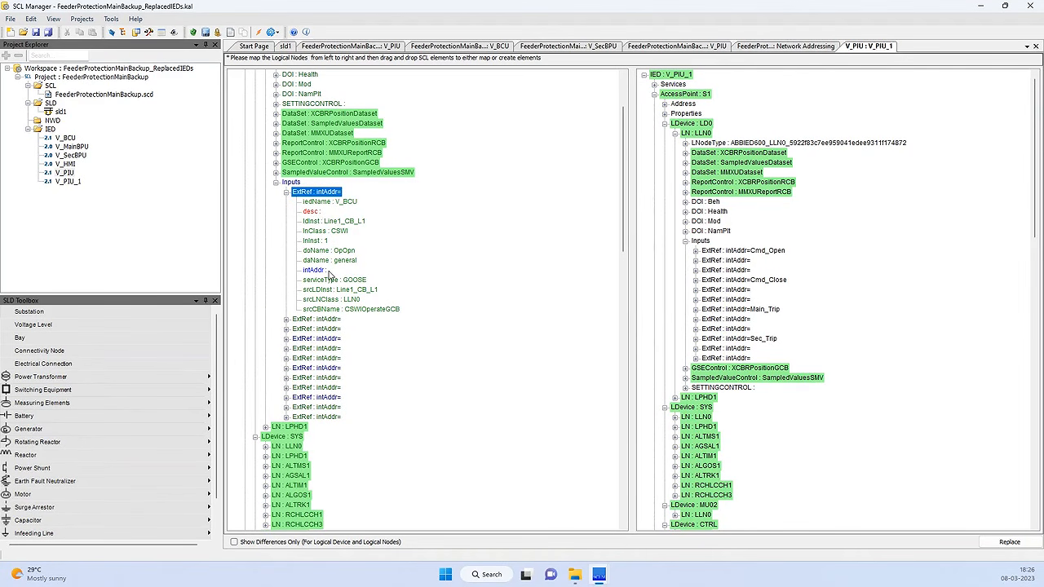
{"action": "left_click", "coordinate": [696, 251]}
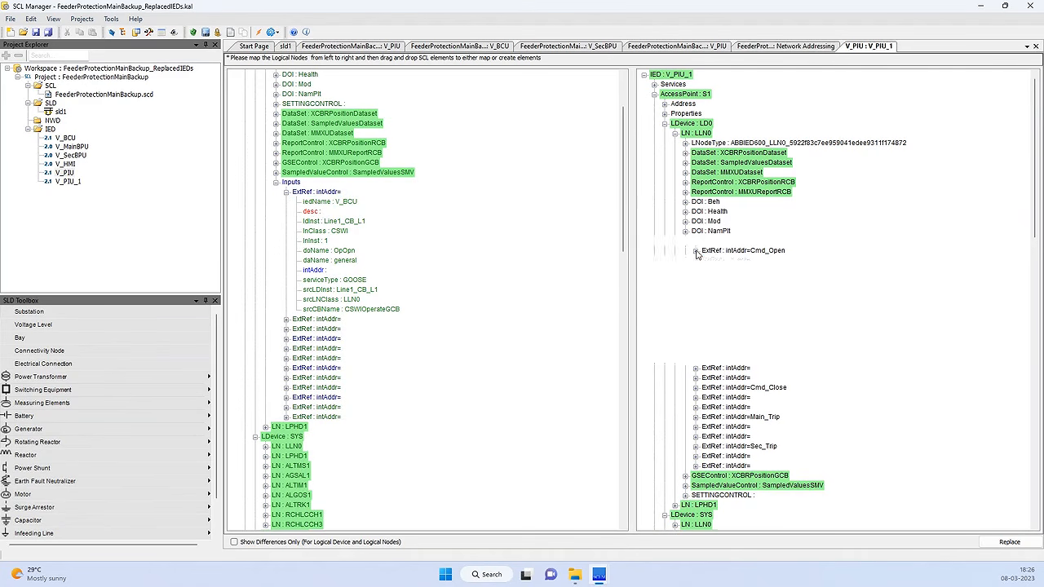
{"action": "scroll", "coordinate": [715, 284], "scroll_direction": "down", "scroll_amount": 2}
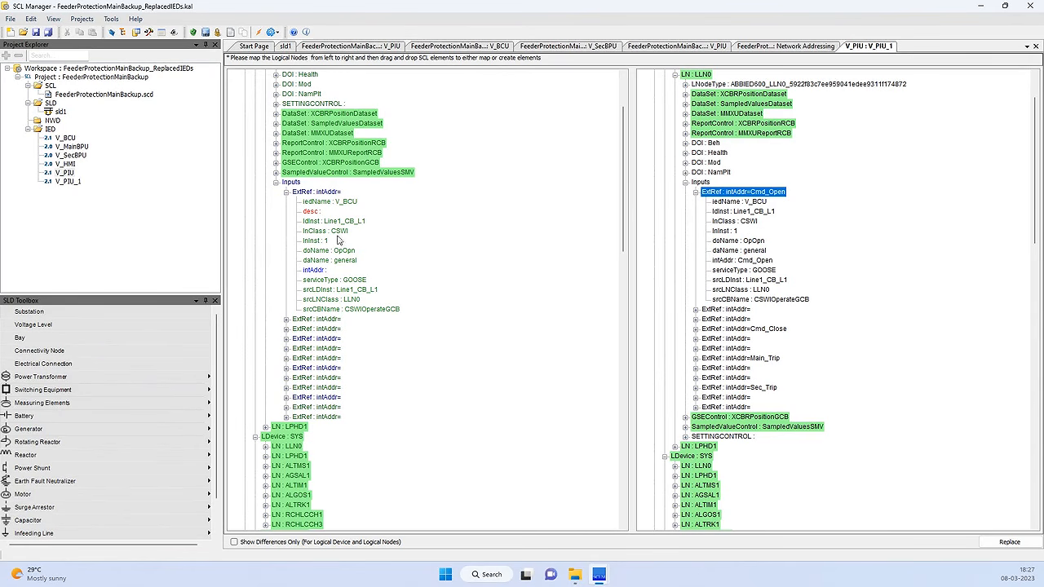
{"action": "left_click", "coordinate": [286, 192]}
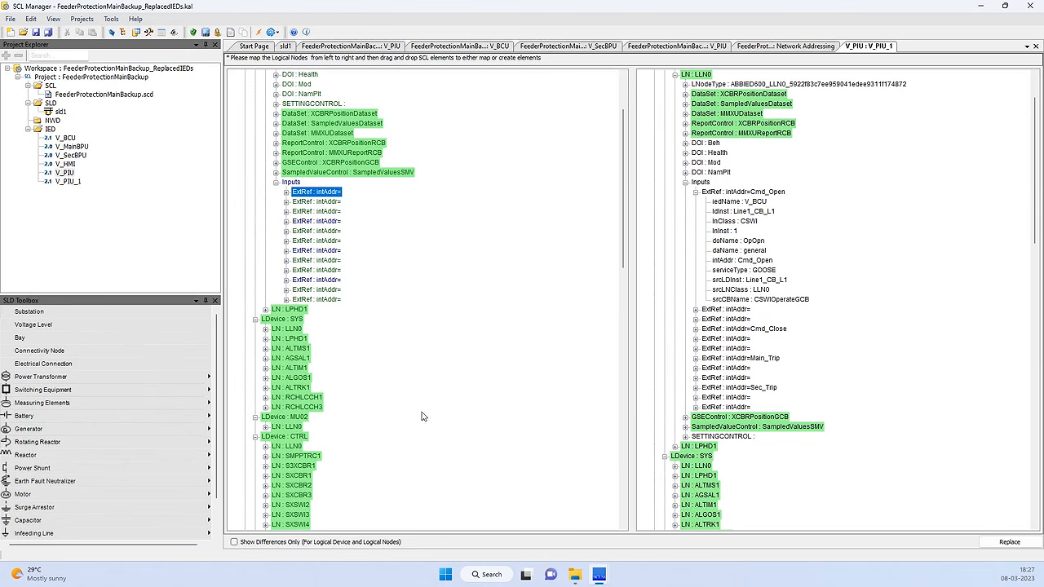
- Carry out the replacement of V_PIU with V_PIU_1 and open the external signals of the resulting V_PIU IED
{"action": "scroll", "coordinate": [433, 233], "scroll_direction": "up", "scroll_amount": 2}
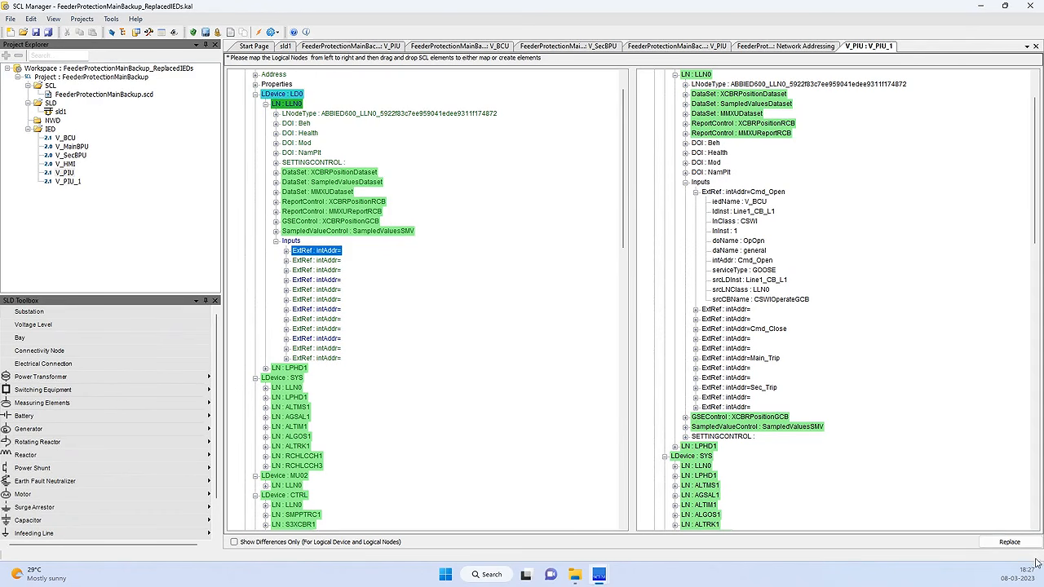
{"action": "left_click", "coordinate": [1014, 546]}
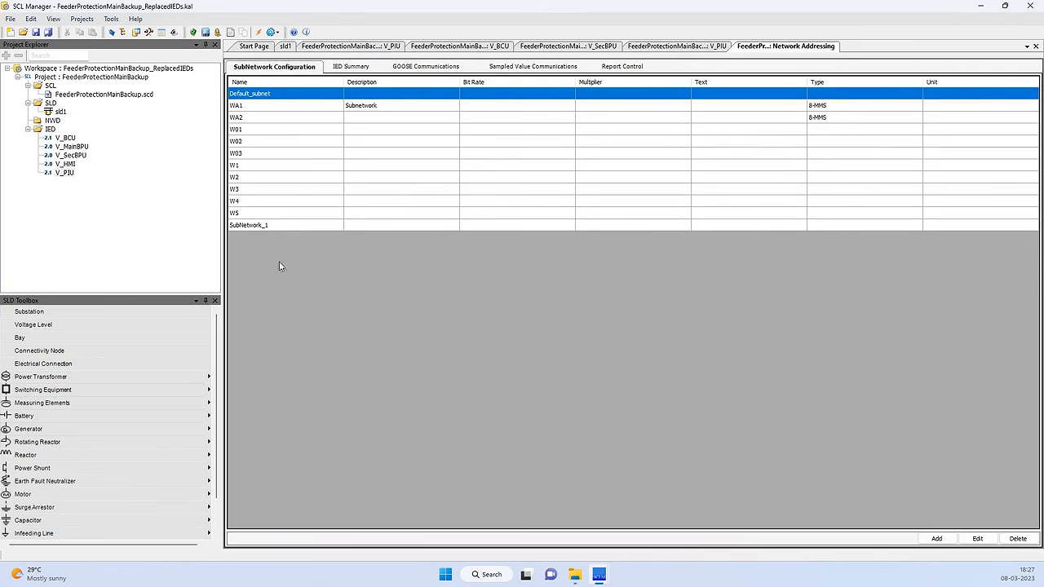
{"action": "left_click", "coordinate": [62, 173]}
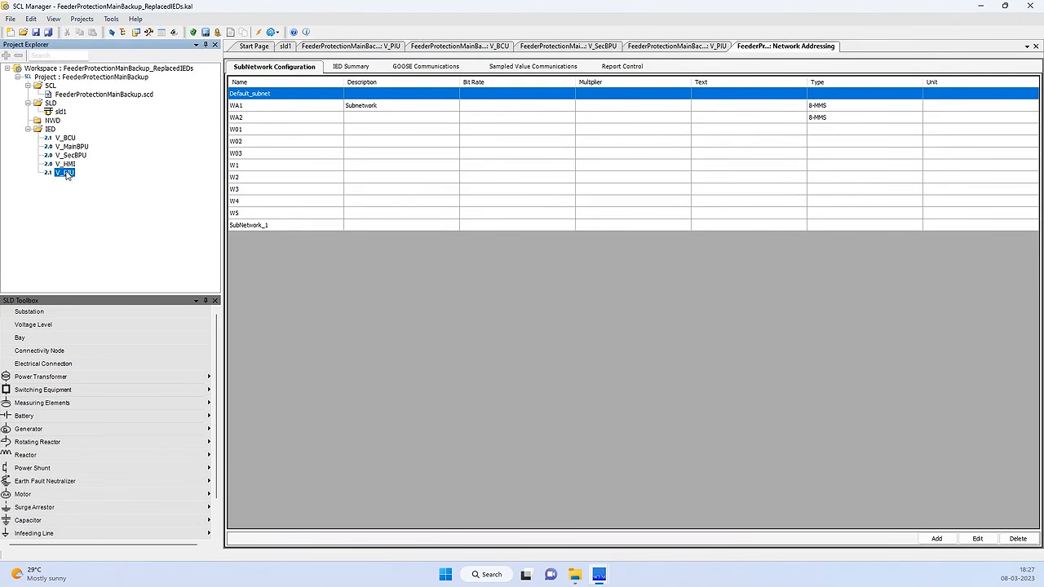
{"action": "double_click", "coordinate": [59, 174]}
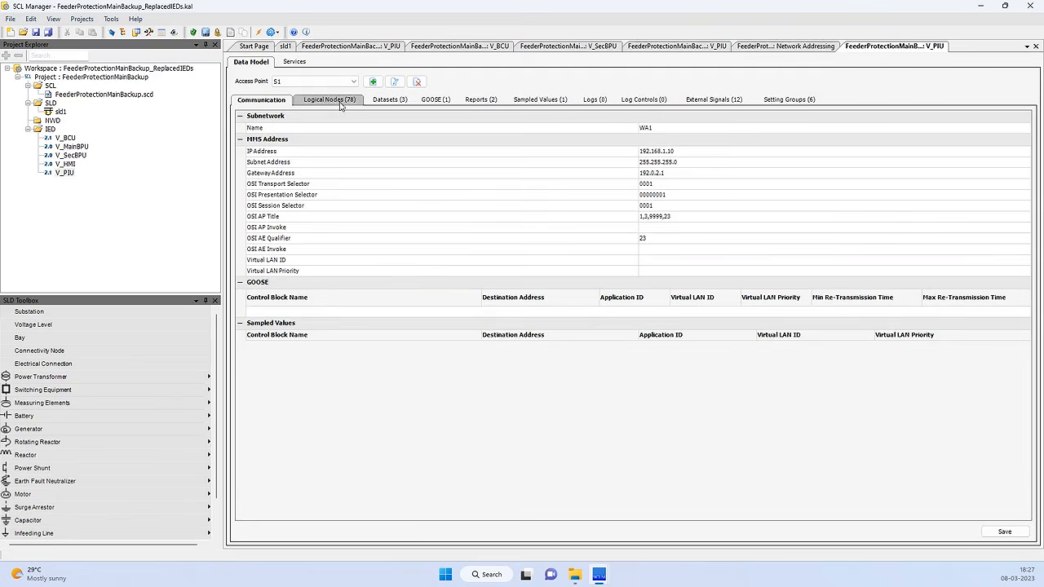
{"action": "left_click", "coordinate": [714, 100]}
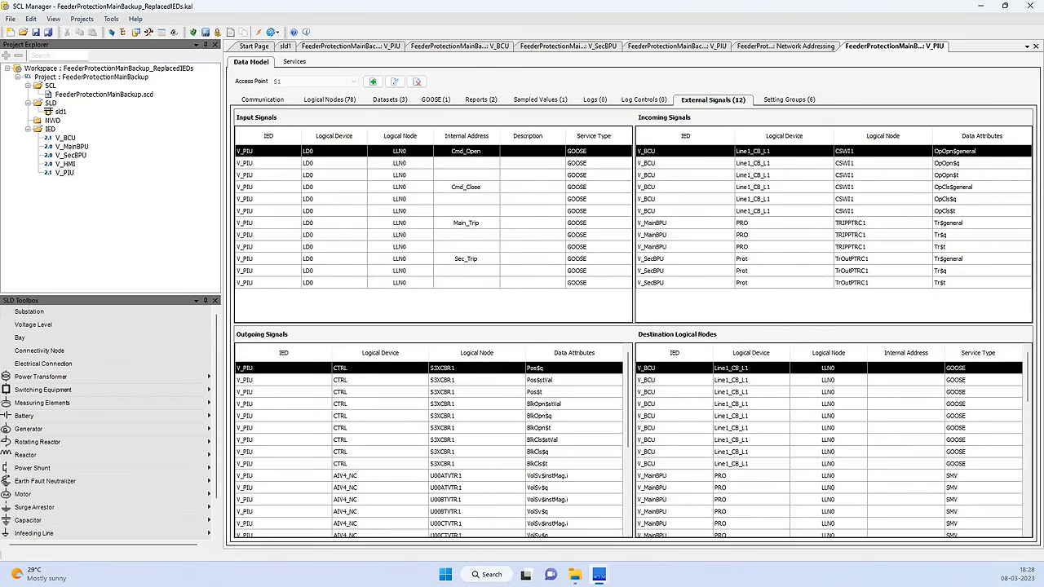
- Show the project's External Signals mapping matrix in a maximized window
{"action": "left_click", "coordinate": [64, 172]}
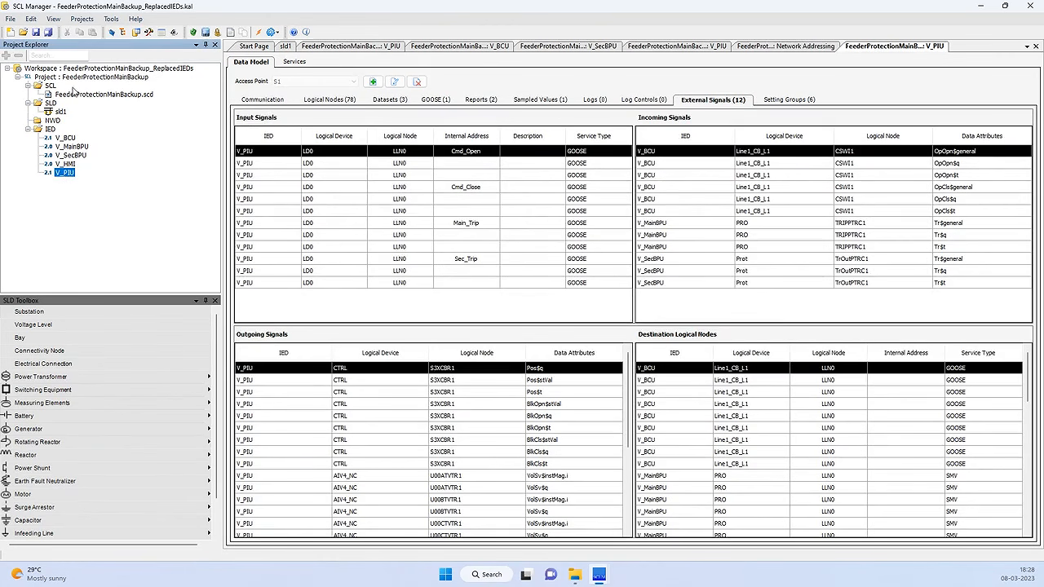
{"action": "left_click", "coordinate": [82, 19]}
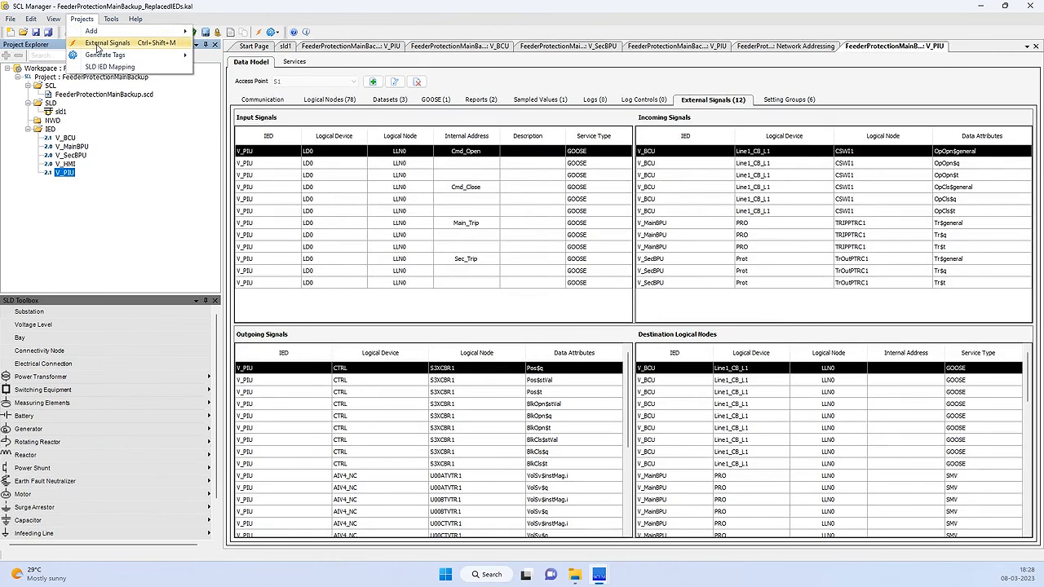
{"action": "left_click", "coordinate": [102, 42]}
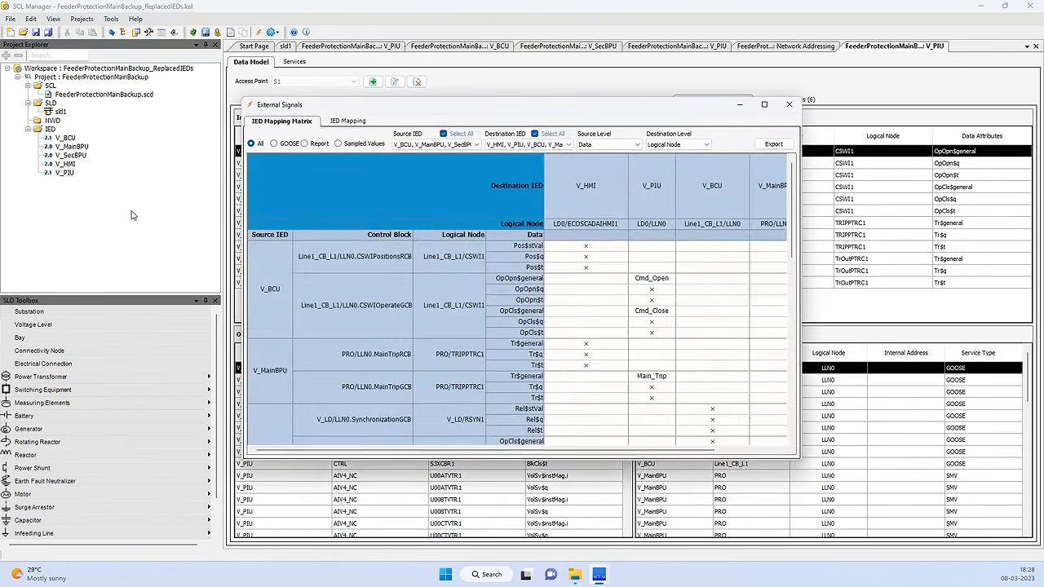
{"action": "left_click", "coordinate": [764, 105]}
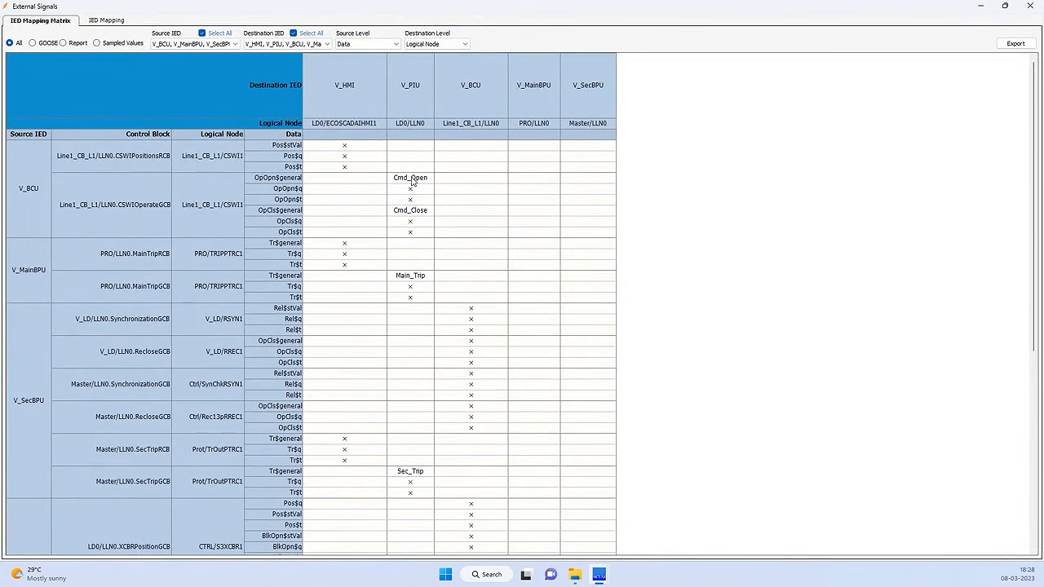
- Examine the Cmd_Open, Cmd_Close, Main_Trip and Sec_Trip entries mapped to V_PIU in the matrix
{"action": "left_click", "coordinate": [410, 223]}
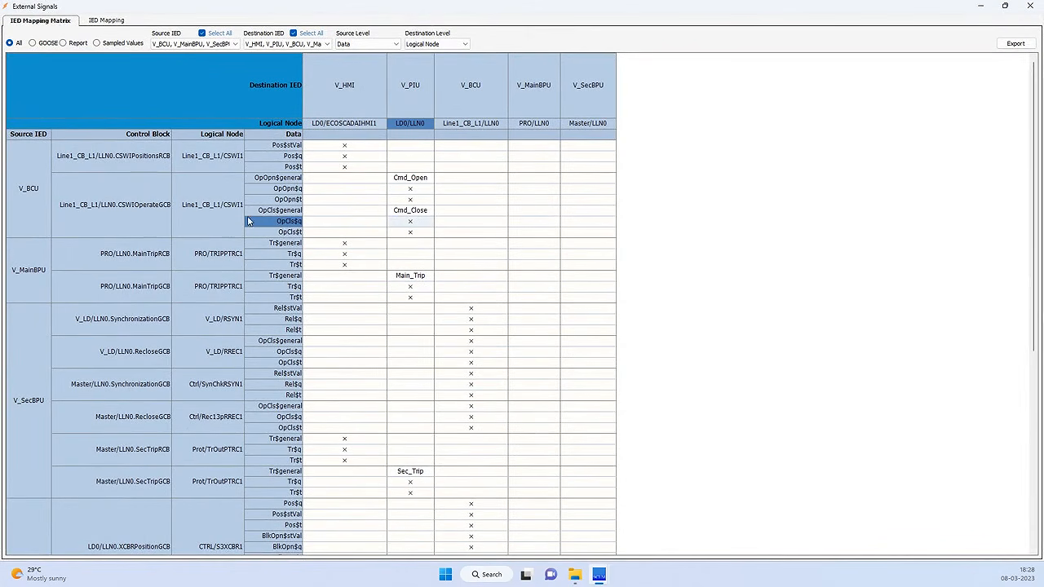
{"action": "left_click", "coordinate": [419, 213]}
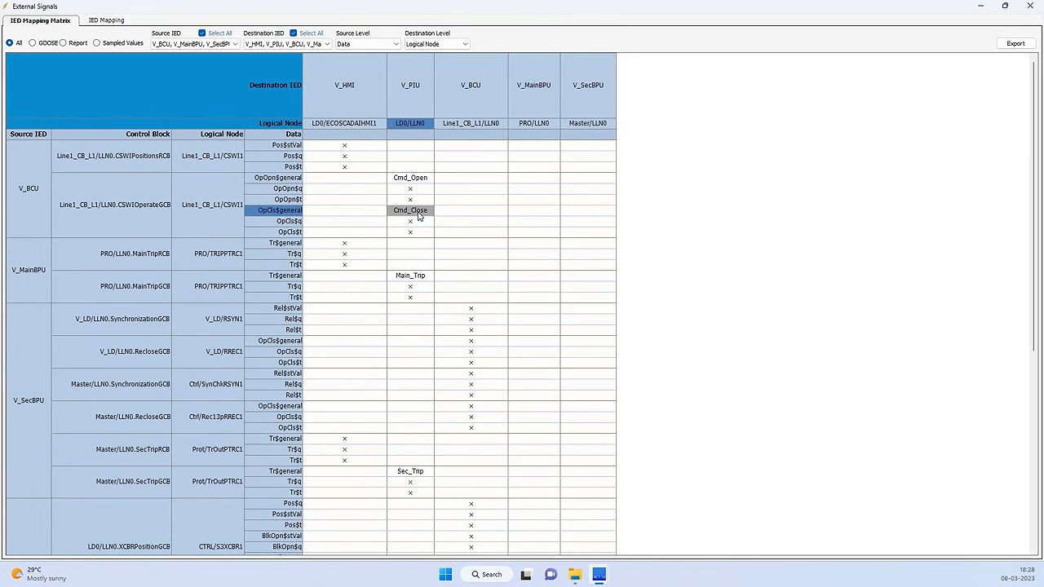
{"action": "left_click", "coordinate": [410, 182]}
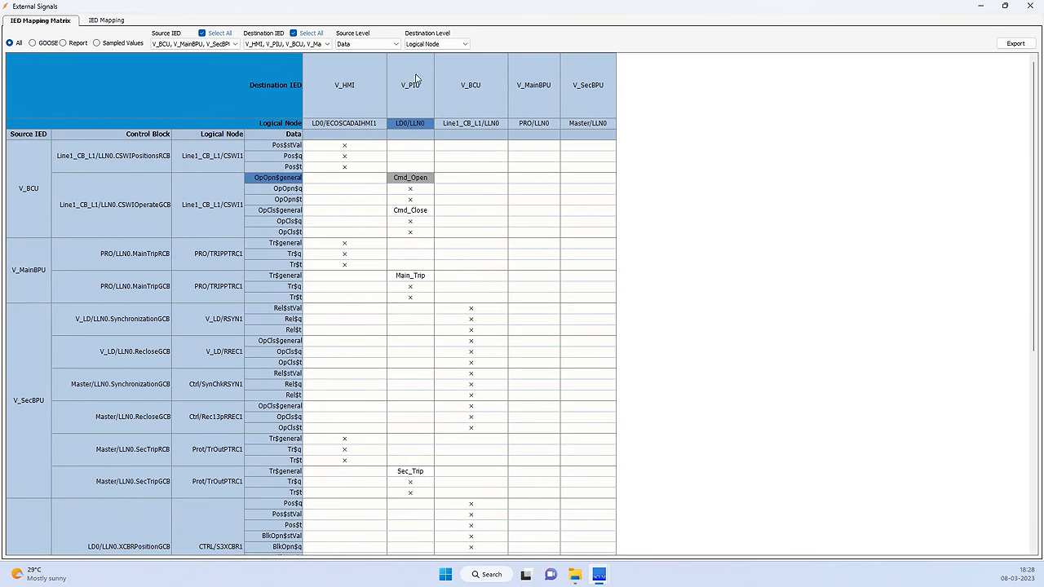
{"action": "left_click", "coordinate": [419, 278]}
{"action": "left_click", "coordinate": [409, 476]}
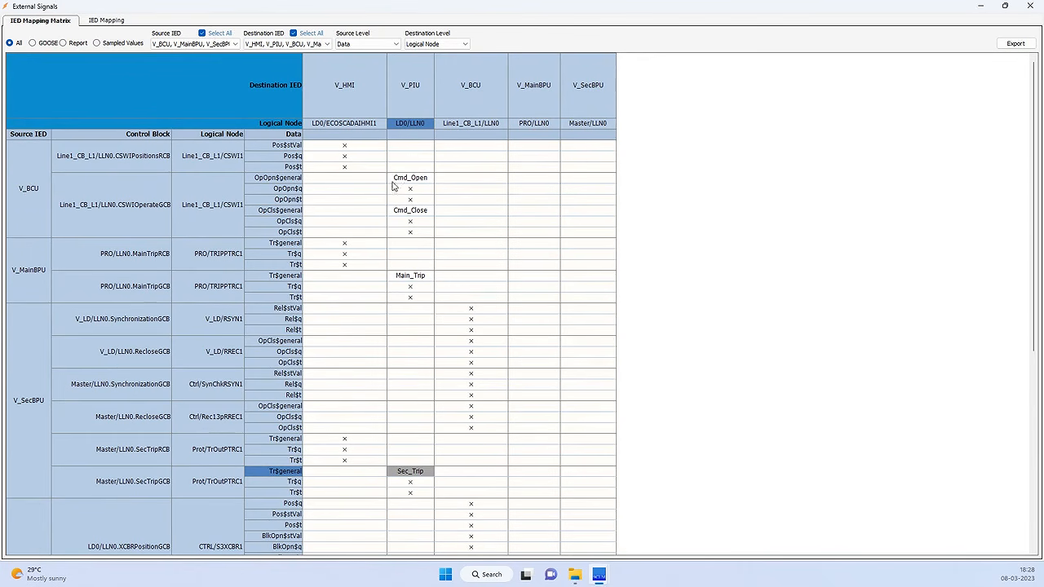
- Review the signals V_PIU sends to the other IEDs in the matrix and minimize the External Signals window
{"action": "scroll", "coordinate": [440, 471], "scroll_direction": "down", "scroll_amount": 6}
{"action": "scroll", "coordinate": [419, 443], "scroll_direction": "down", "scroll_amount": 4}
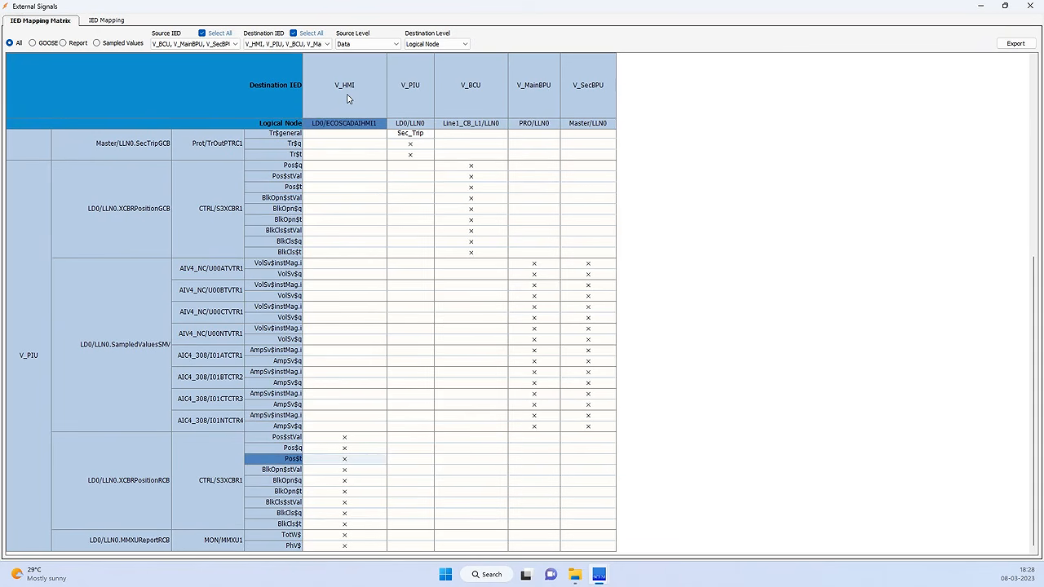
{"action": "left_click", "coordinate": [981, 8]}
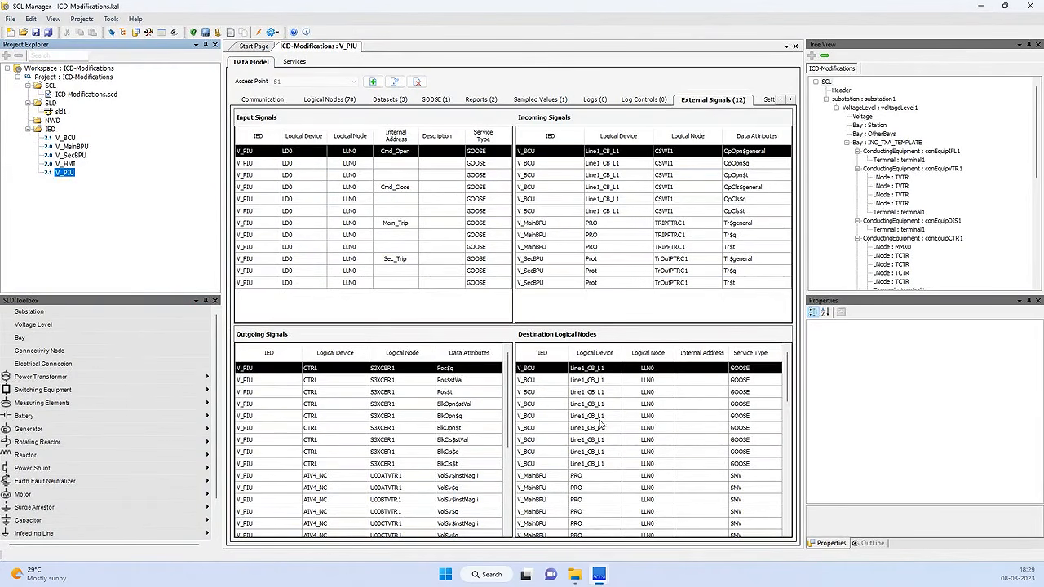